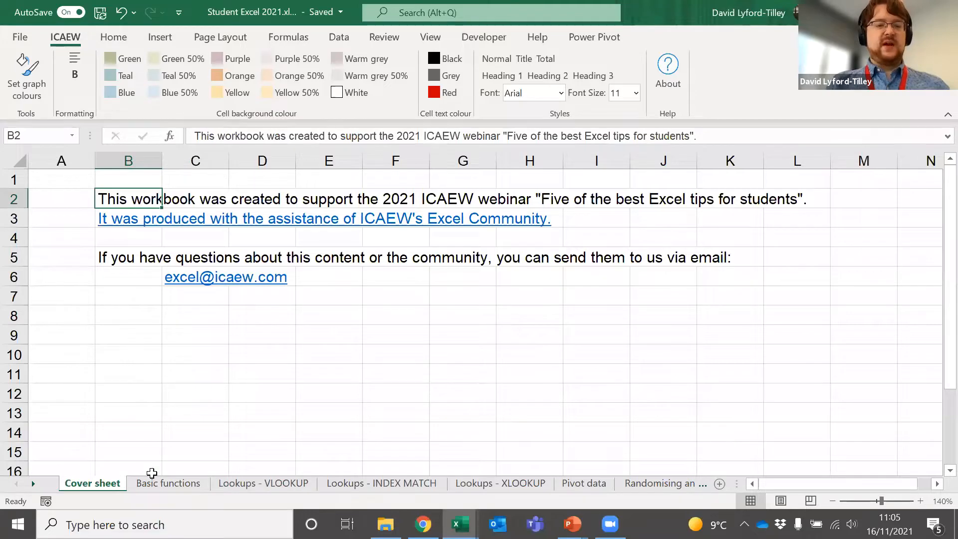
Step: Open the Basic functions sheet and select the example numbers in C11:C15
{"action": "left_click", "coordinate": [168, 483]}
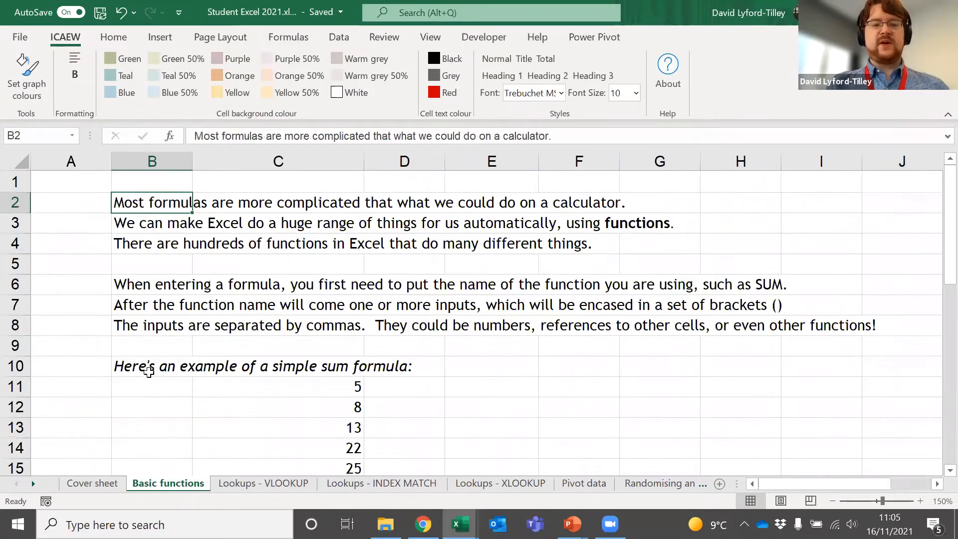
{"action": "scroll", "coordinate": [154, 360], "scroll_direction": "down", "scroll_amount": 1}
{"action": "scroll", "coordinate": [160, 363], "scroll_direction": "up", "scroll_amount": 1}
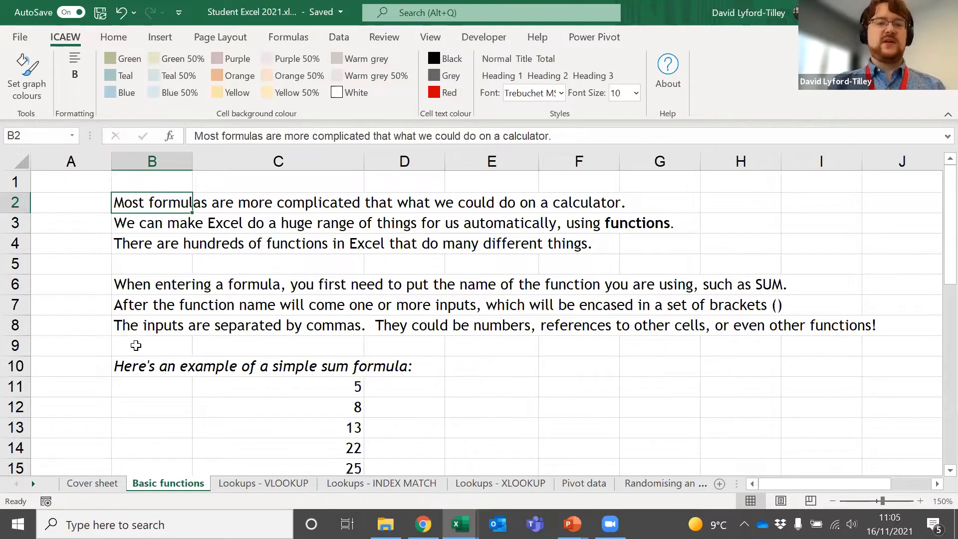
{"action": "scroll", "coordinate": [150, 347], "scroll_direction": "down", "scroll_amount": 2}
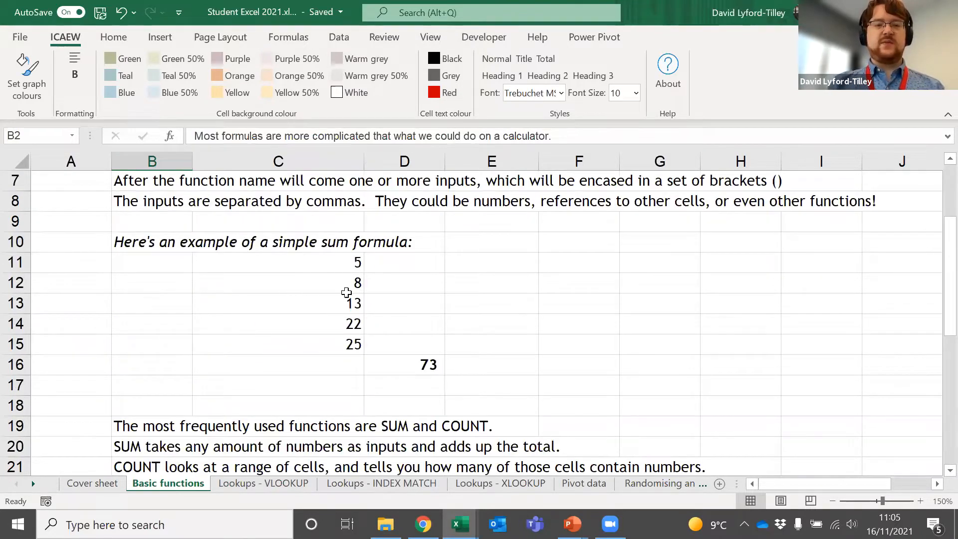
{"action": "left_click_drag", "start_coordinate": [312, 264], "coordinate": [310, 345]}
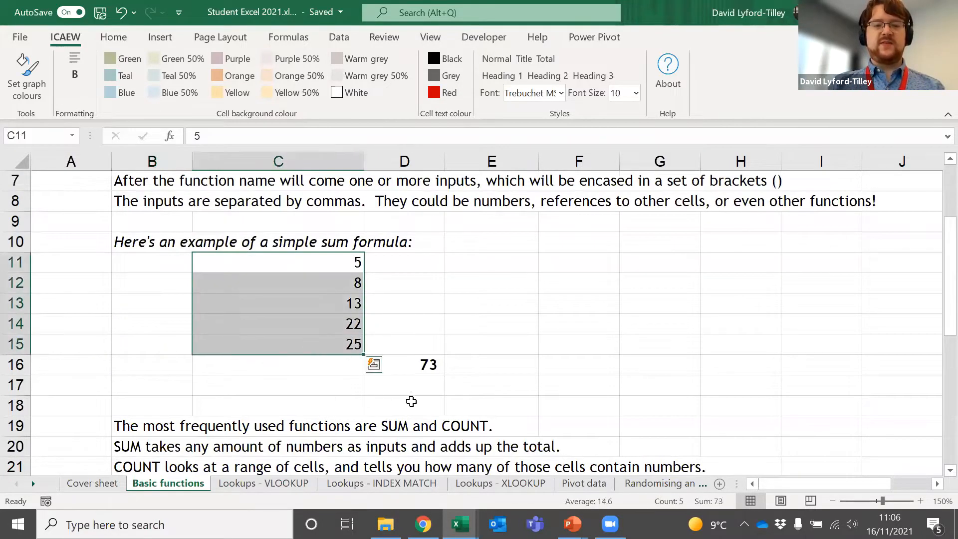
Step: Open the SUM formula in cell D16 for editing and examine its function name, brackets and argument prompts
{"action": "left_click", "coordinate": [425, 365]}
{"action": "double_click", "coordinate": [425, 365]}
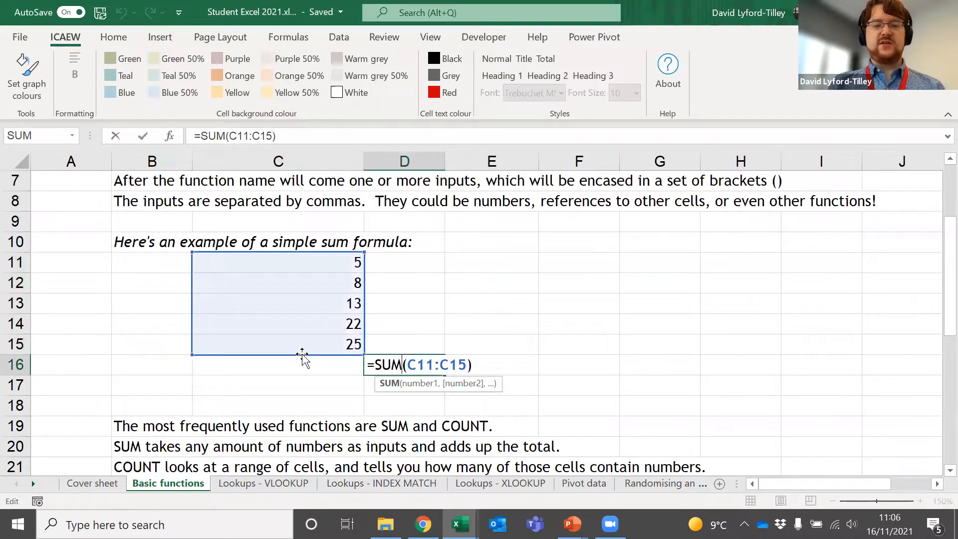
{"action": "scroll", "coordinate": [317, 360], "scroll_direction": "down", "scroll_amount": 1}
{"action": "scroll", "coordinate": [347, 333], "scroll_direction": "up", "scroll_amount": 1}
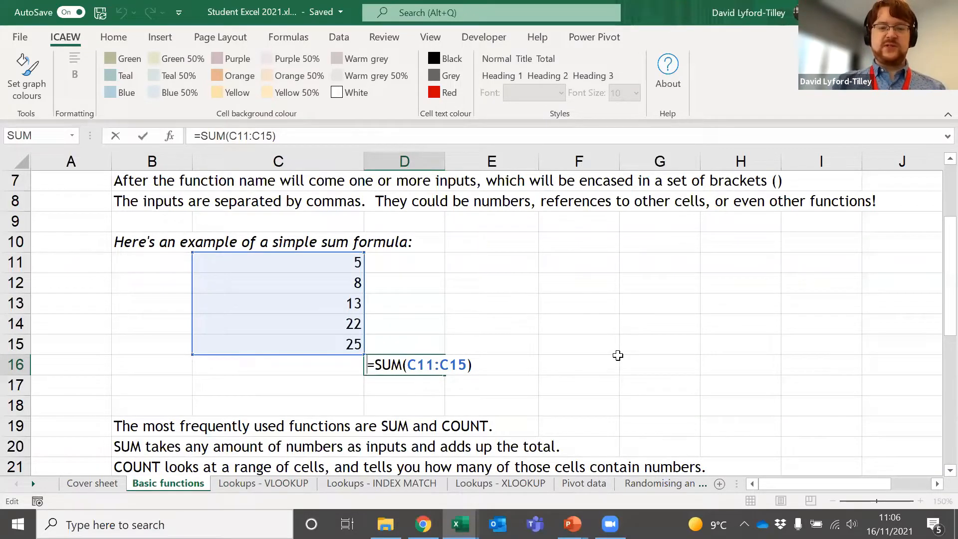
{"action": "key", "text": "Right"}
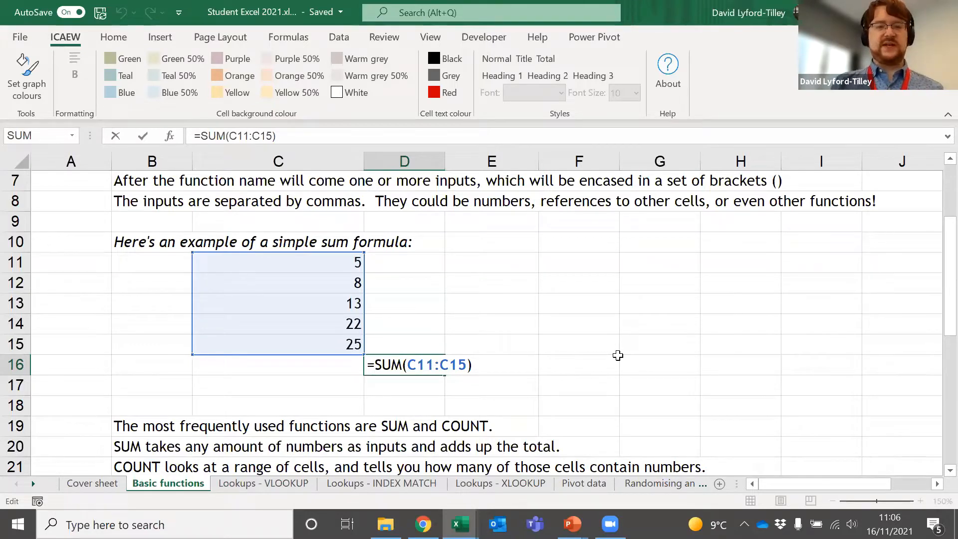
{"action": "key", "text": "Right"}
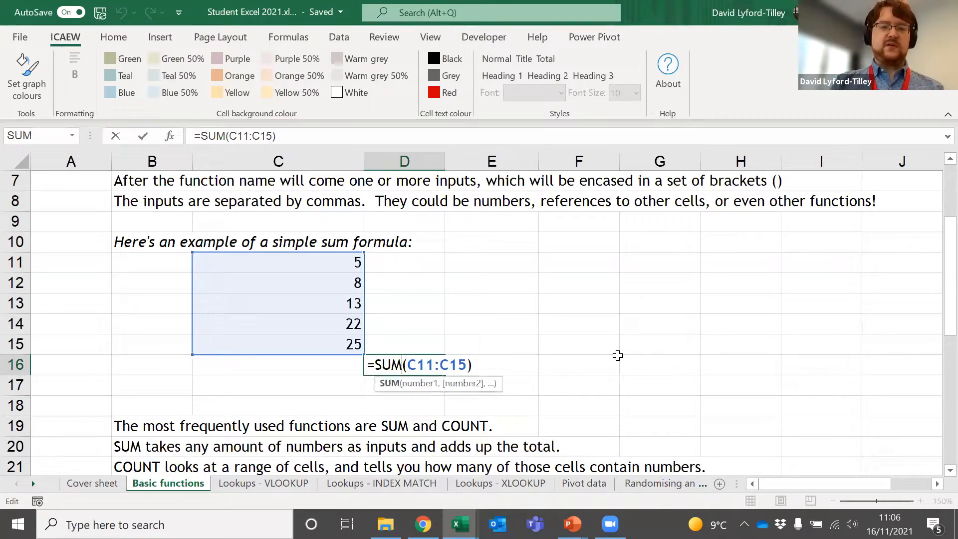
{"action": "key", "text": "Left"}
{"action": "key", "text": "Left"}
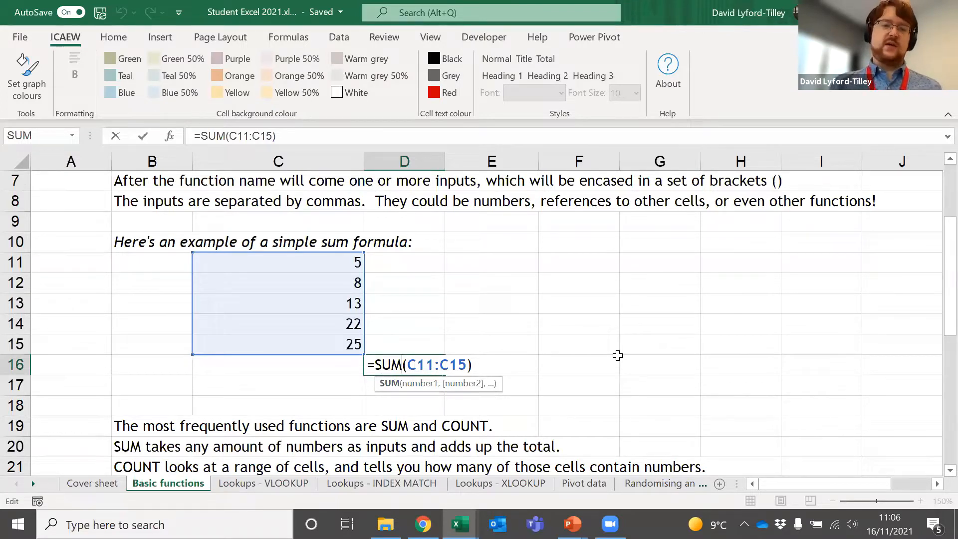
{"action": "key", "text": "Left"}
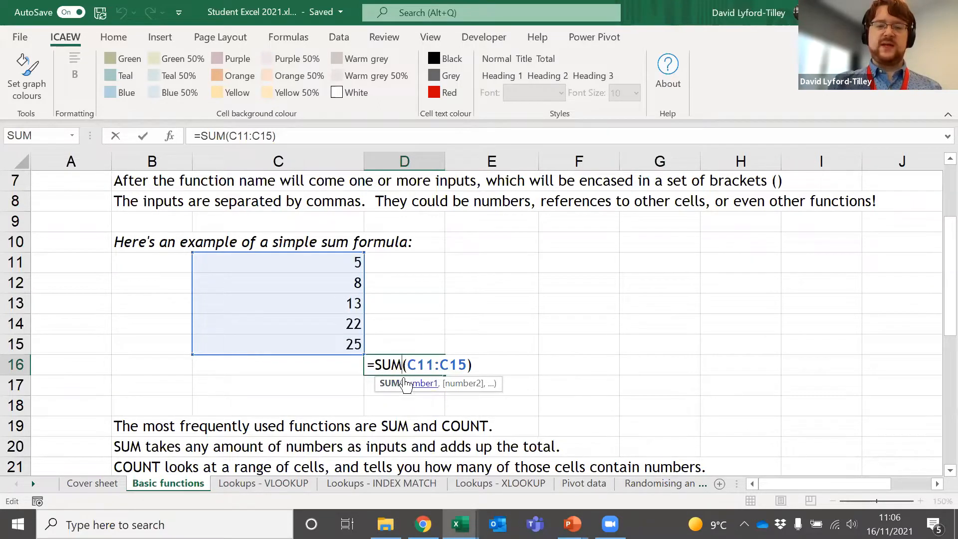
{"action": "left_click", "coordinate": [475, 366]}
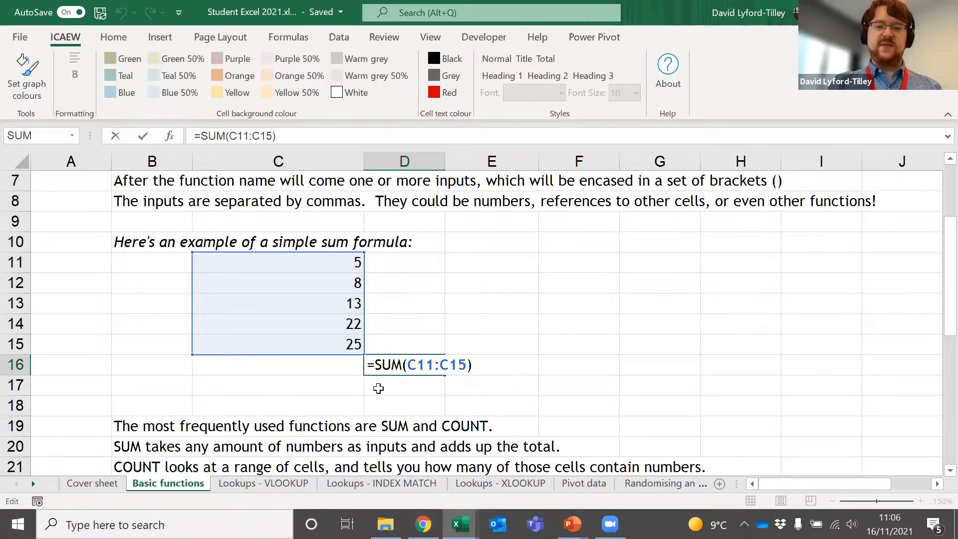
{"action": "left_click", "coordinate": [425, 364]}
{"action": "scroll", "coordinate": [414, 352], "scroll_direction": "down", "scroll_amount": 1}
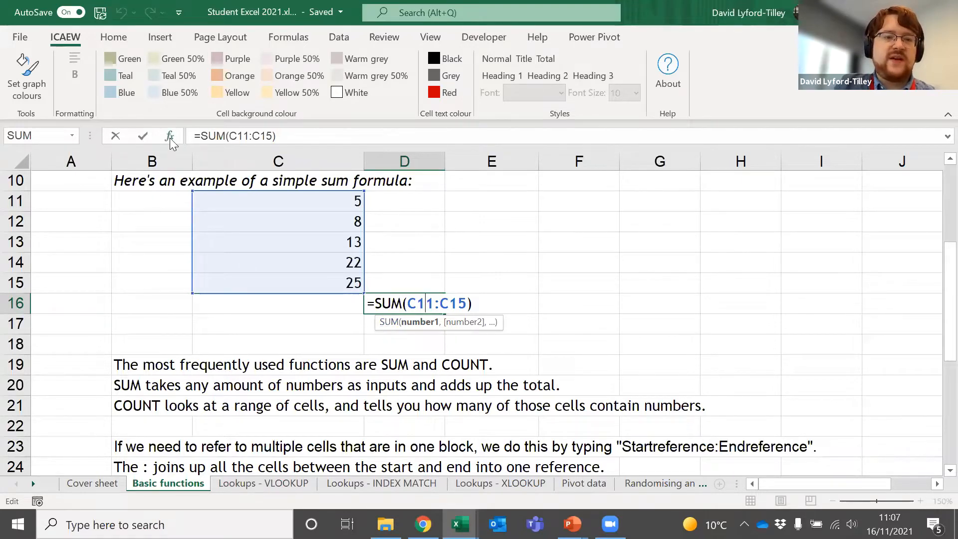
Step: View the D16 formula's inputs in the Function Arguments dialog, and leave the dialog and cell without changes
{"action": "left_click", "coordinate": [391, 323]}
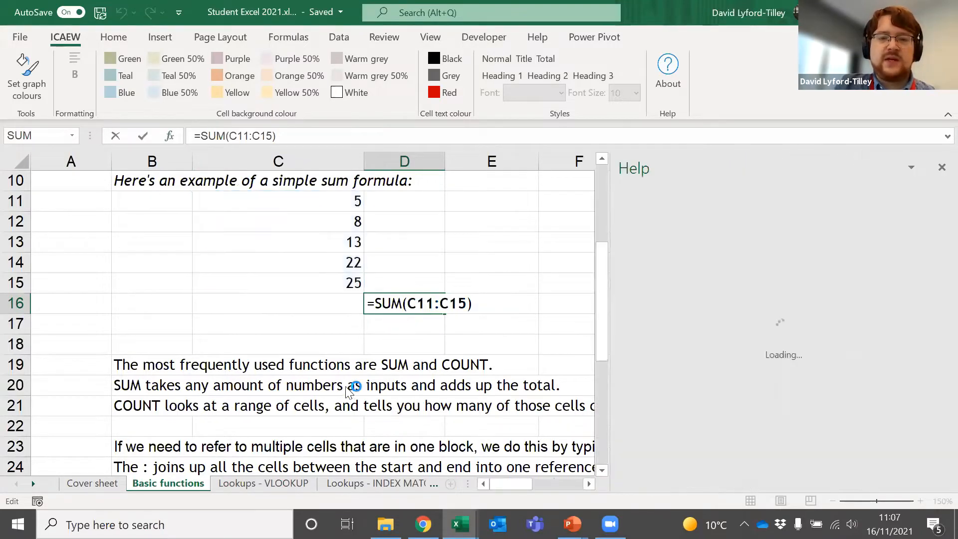
{"action": "left_click", "coordinate": [941, 167]}
{"action": "left_click", "coordinate": [170, 136]}
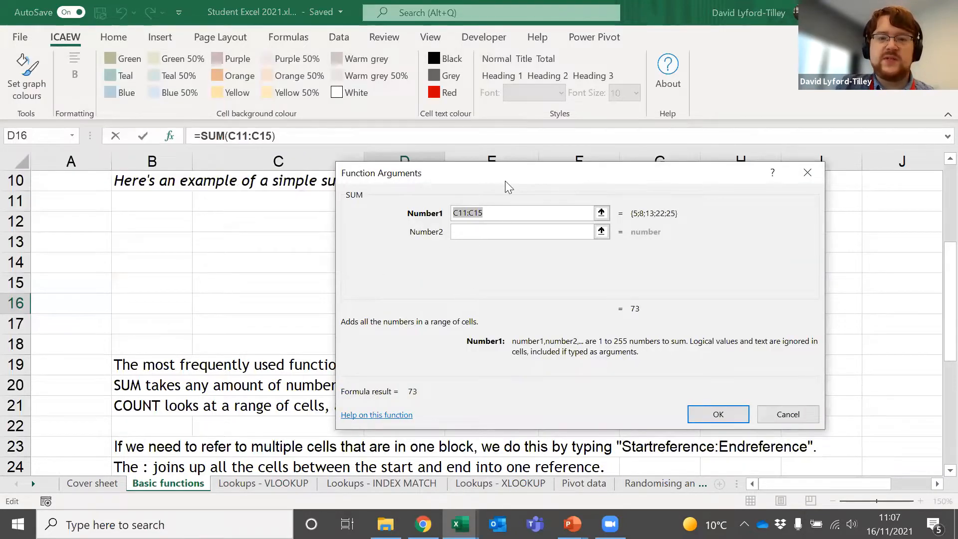
{"action": "left_click_drag", "start_coordinate": [505, 181], "coordinate": [669, 199]}
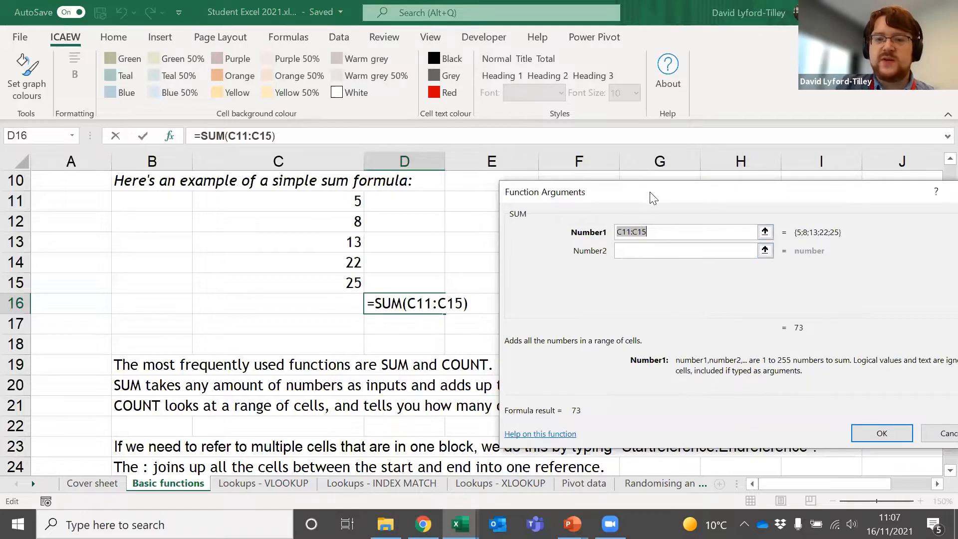
{"action": "left_click_drag", "start_coordinate": [533, 188], "coordinate": [407, 168]}
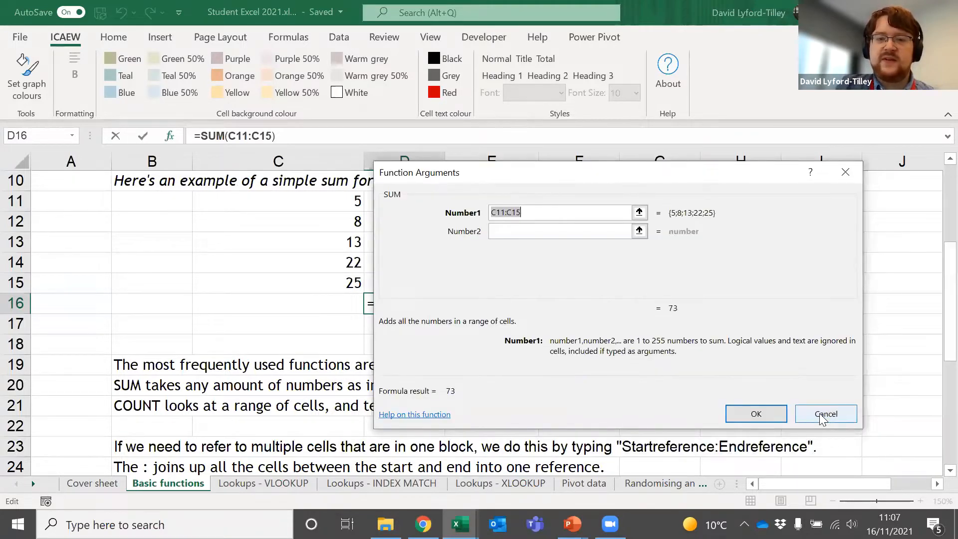
{"action": "left_click", "coordinate": [824, 414]}
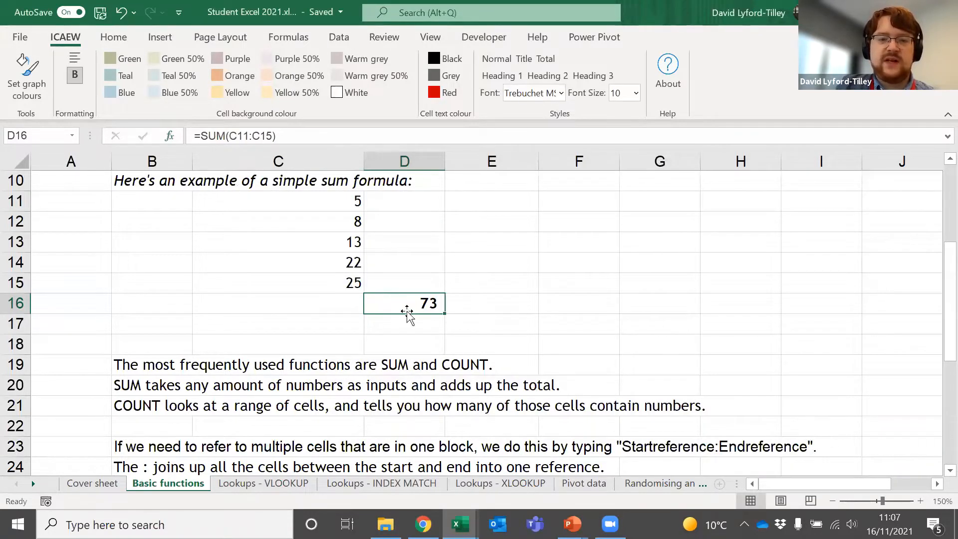
{"action": "double_click", "coordinate": [402, 301]}
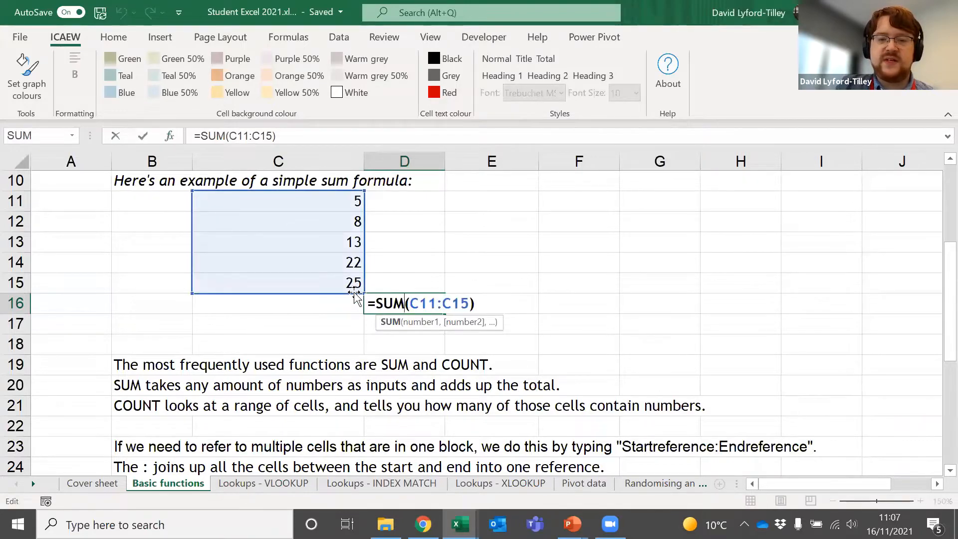
{"action": "key", "text": "Escape"}
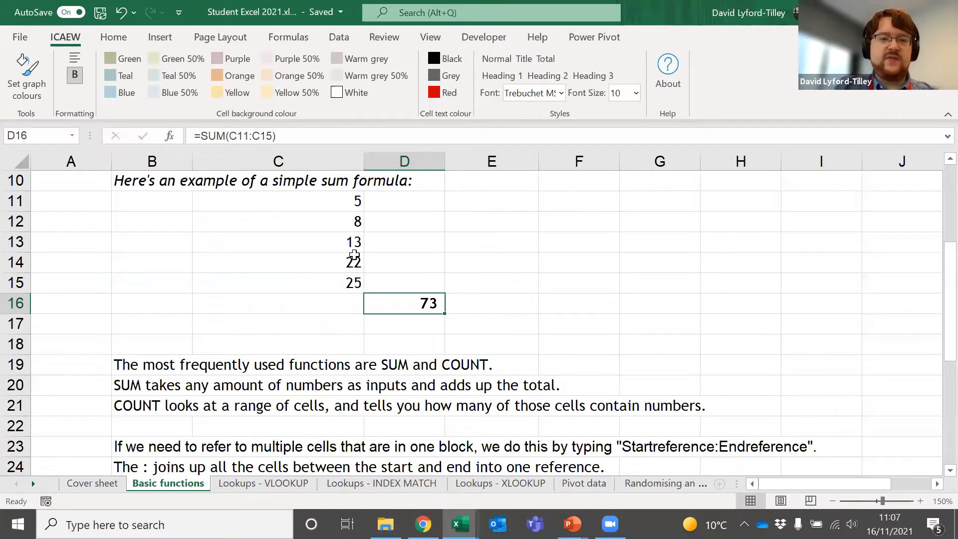
Step: Examine the SUM formula in cell E25 and the block of cells its colon reference covers
{"action": "scroll", "coordinate": [369, 258], "scroll_direction": "down", "scroll_amount": 3}
{"action": "scroll", "coordinate": [372, 274], "scroll_direction": "up", "scroll_amount": 1}
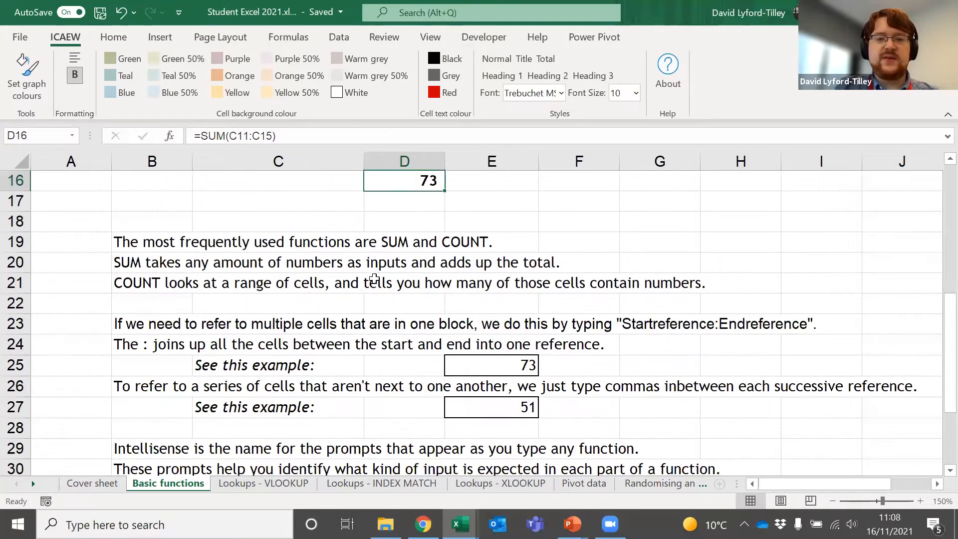
{"action": "scroll", "coordinate": [374, 279], "scroll_direction": "up", "scroll_amount": 1}
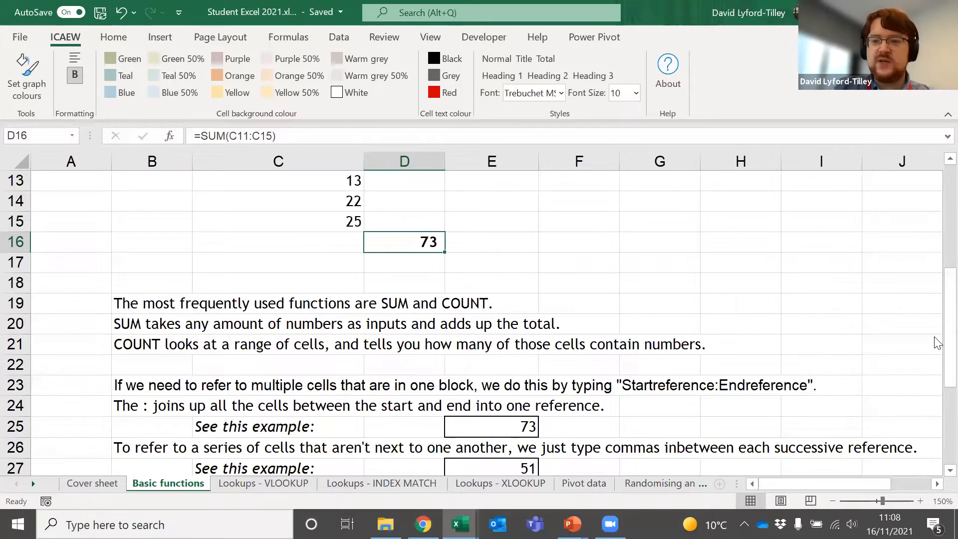
{"action": "left_click_drag", "start_coordinate": [950, 340], "coordinate": [949, 345]}
{"action": "left_click", "coordinate": [494, 408]}
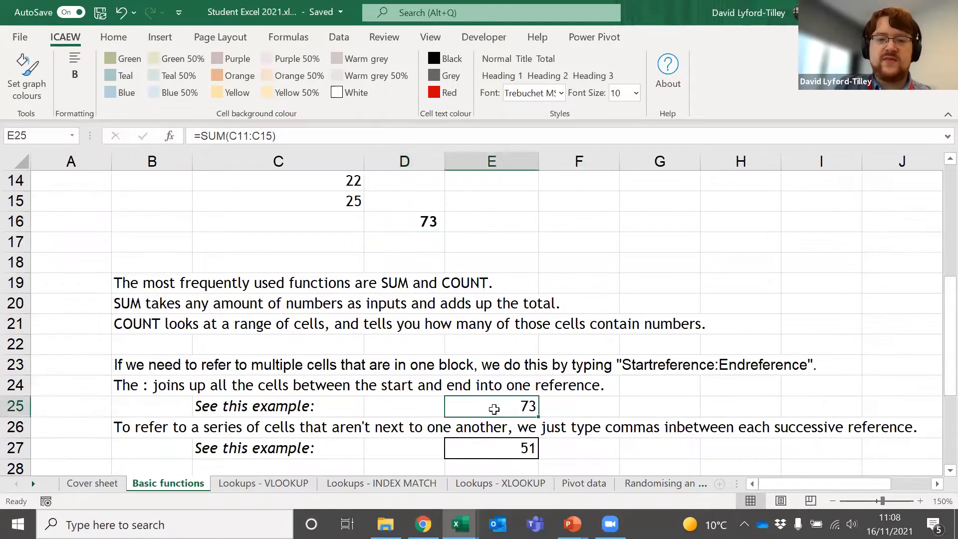
{"action": "double_click", "coordinate": [493, 408]}
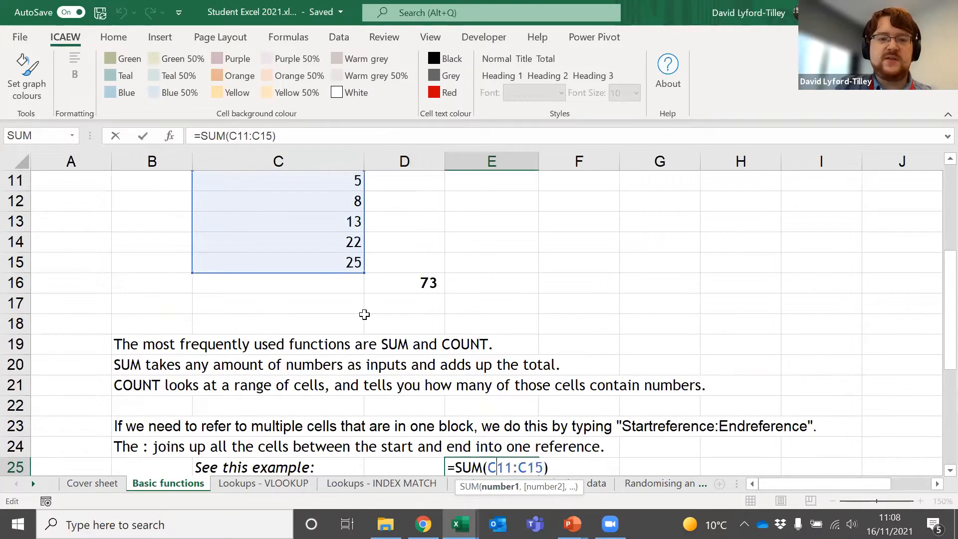
{"action": "scroll", "coordinate": [364, 314], "scroll_direction": "up", "scroll_amount": 2}
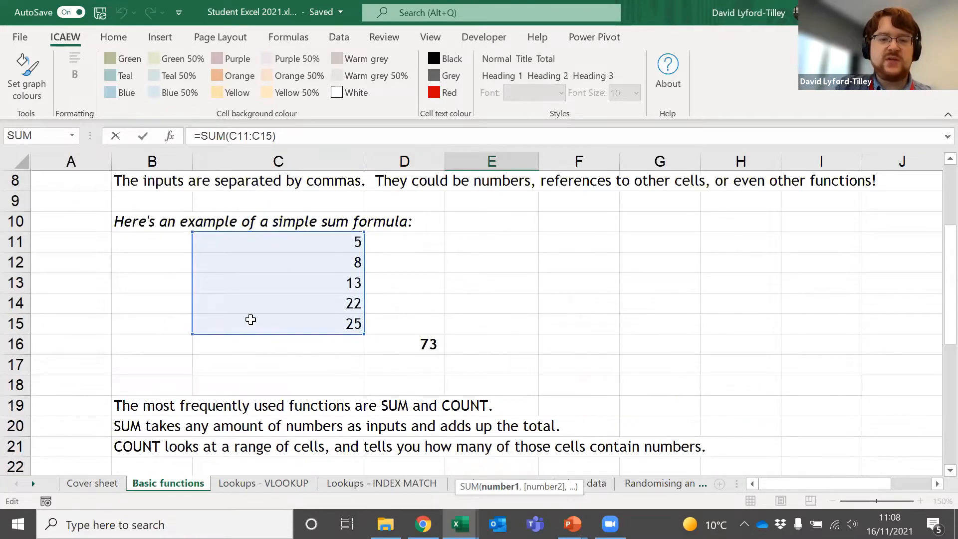
{"action": "scroll", "coordinate": [306, 346], "scroll_direction": "down", "scroll_amount": 3}
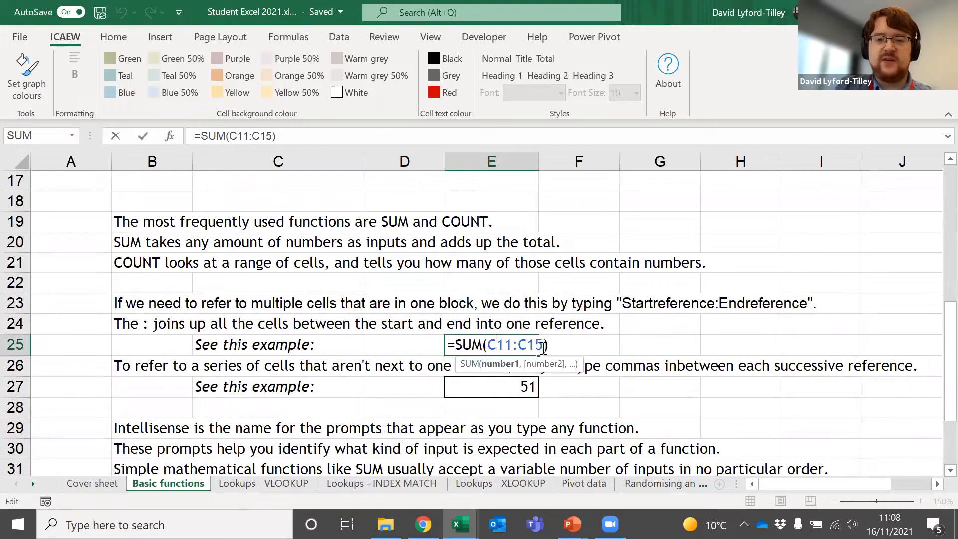
{"action": "scroll", "coordinate": [540, 350], "scroll_direction": "up", "scroll_amount": 3}
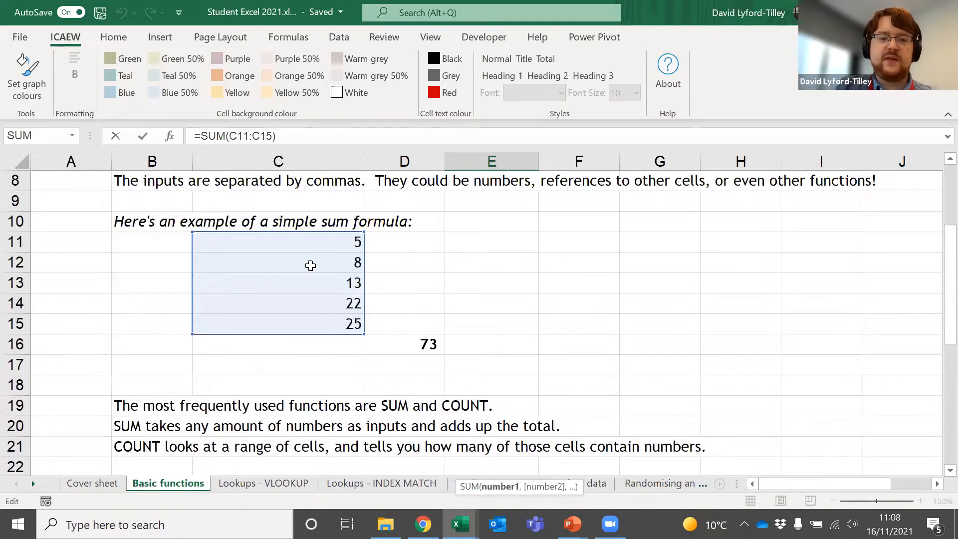
{"action": "scroll", "coordinate": [299, 357], "scroll_direction": "down", "scroll_amount": 3}
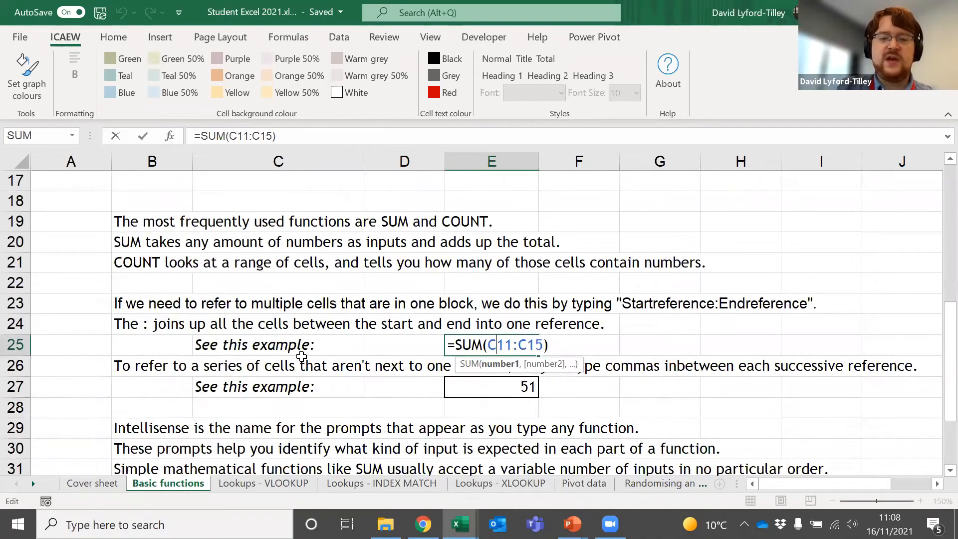
{"action": "key", "text": "Return"}
Step: Examine the SUM formula in cell E27, comparing its comma-separated references with the highlighted cells C11:C13 and C15
{"action": "key", "text": "Return"}
{"action": "double_click", "coordinate": [464, 390]}
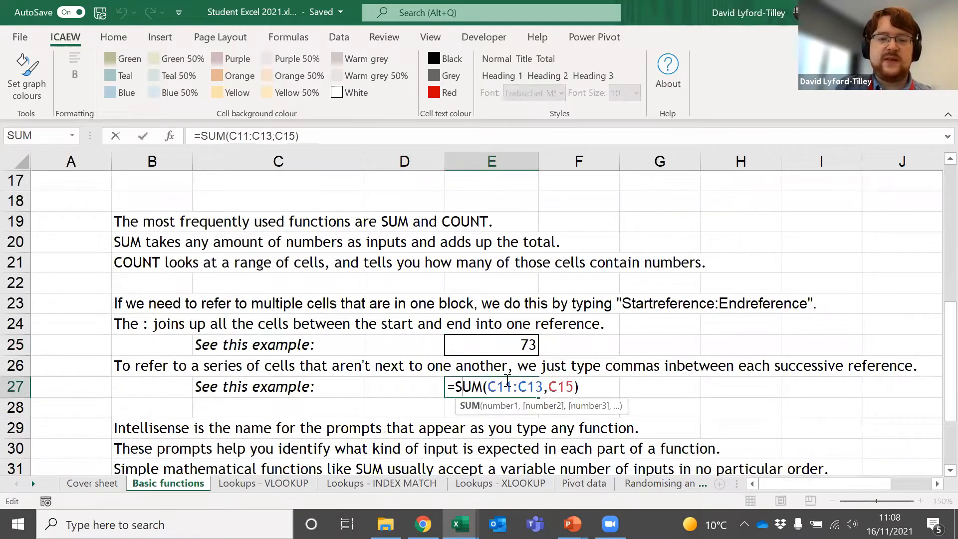
{"action": "left_click", "coordinate": [547, 389]}
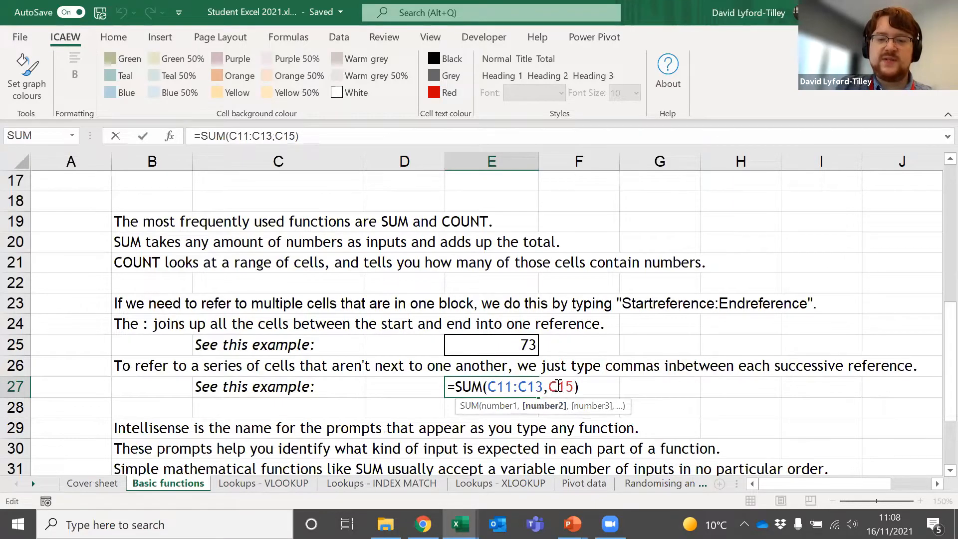
{"action": "left_click", "coordinate": [493, 406]}
{"action": "scroll", "coordinate": [587, 373], "scroll_direction": "up", "scroll_amount": 1}
{"action": "scroll", "coordinate": [588, 379], "scroll_direction": "up", "scroll_amount": 2}
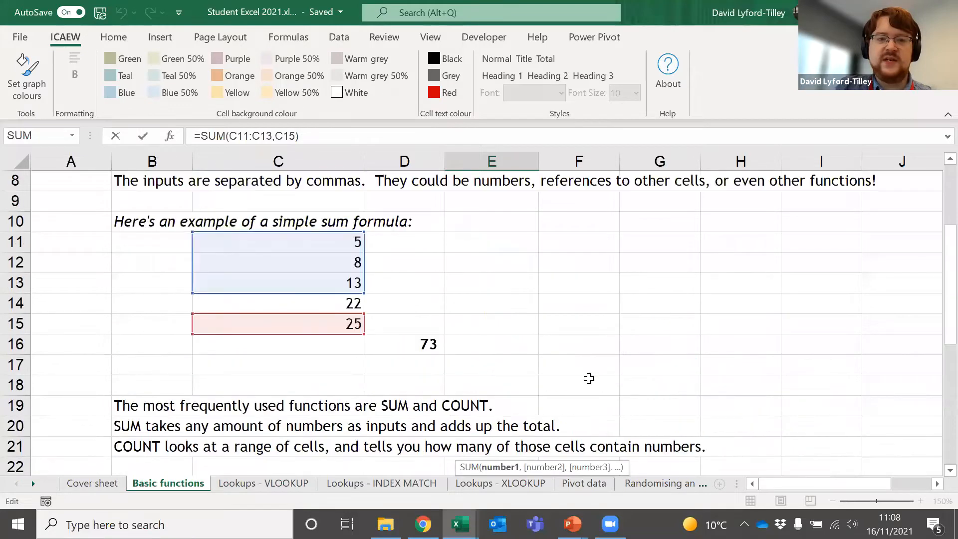
{"action": "scroll", "coordinate": [588, 378], "scroll_direction": "down", "scroll_amount": 2}
{"action": "double_click", "coordinate": [568, 449]}
{"action": "scroll", "coordinate": [563, 446], "scroll_direction": "down", "scroll_amount": 1}
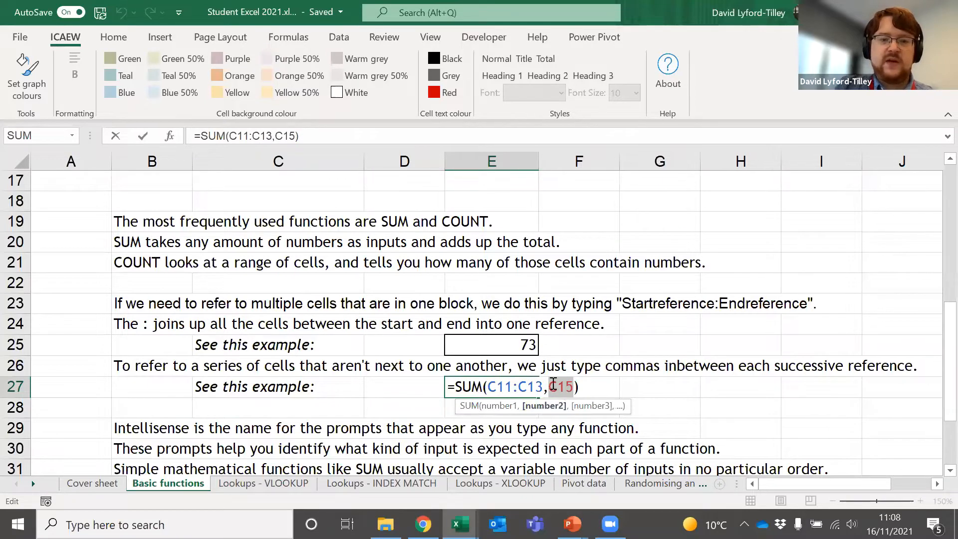
{"action": "left_click", "coordinate": [514, 381]}
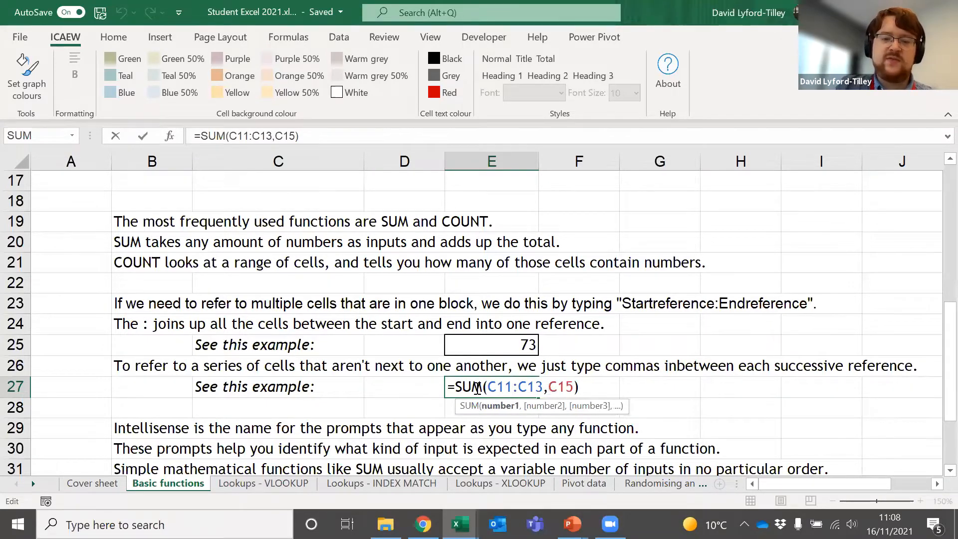
Step: Try adding the constant 10 as a third argument in E27's SUM formula, and restore the formula to =SUM(C11:C13,C15)
{"action": "left_click", "coordinate": [575, 386]}
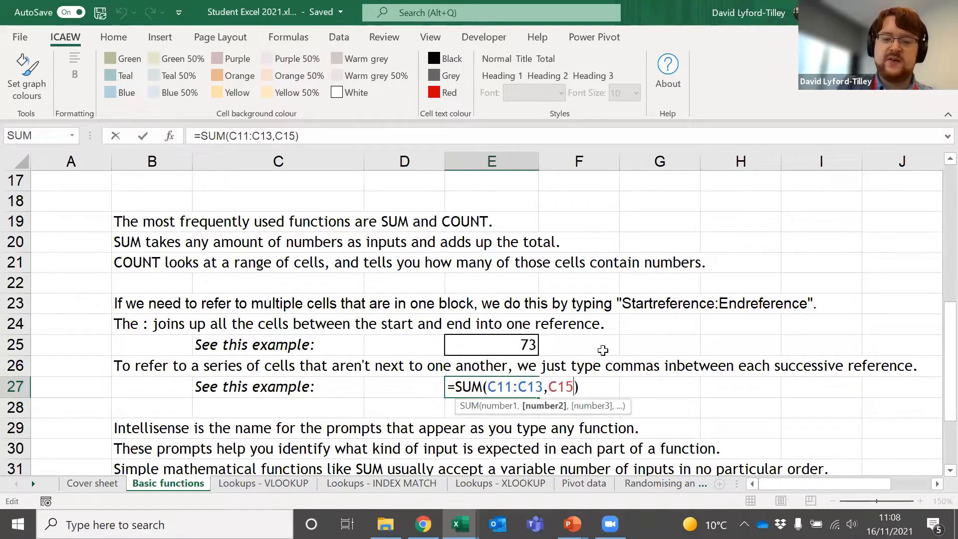
{"action": "type", "text": ",10"}
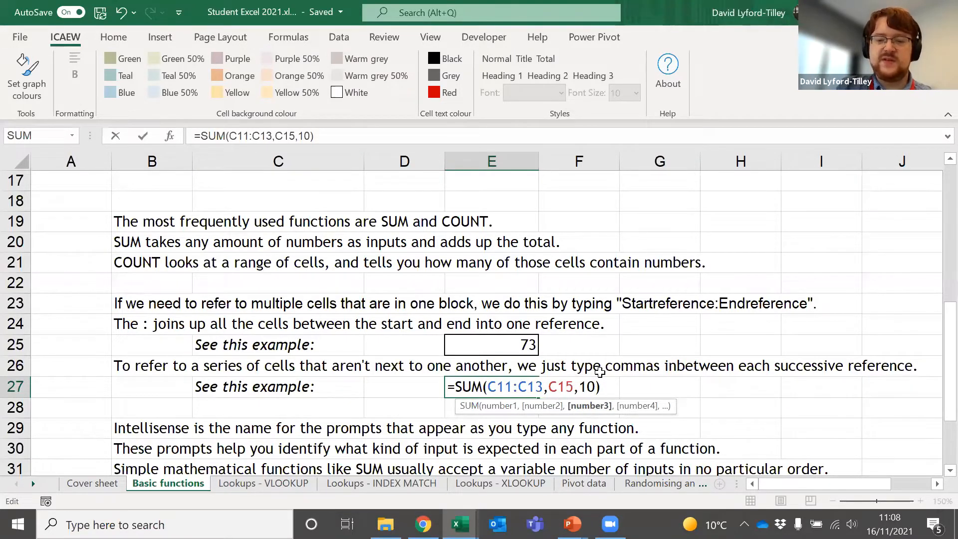
{"action": "key", "text": "BackSpace"}
{"action": "key", "text": "BackSpace"}
{"action": "key", "text": "BackSpace"}
{"action": "key", "text": "BackSpace"}
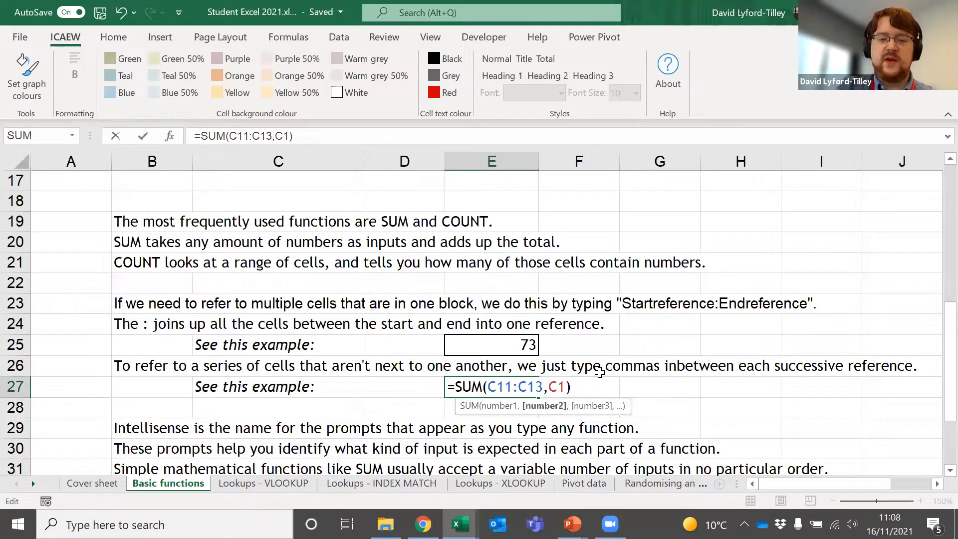
{"action": "type", "text": "5"}
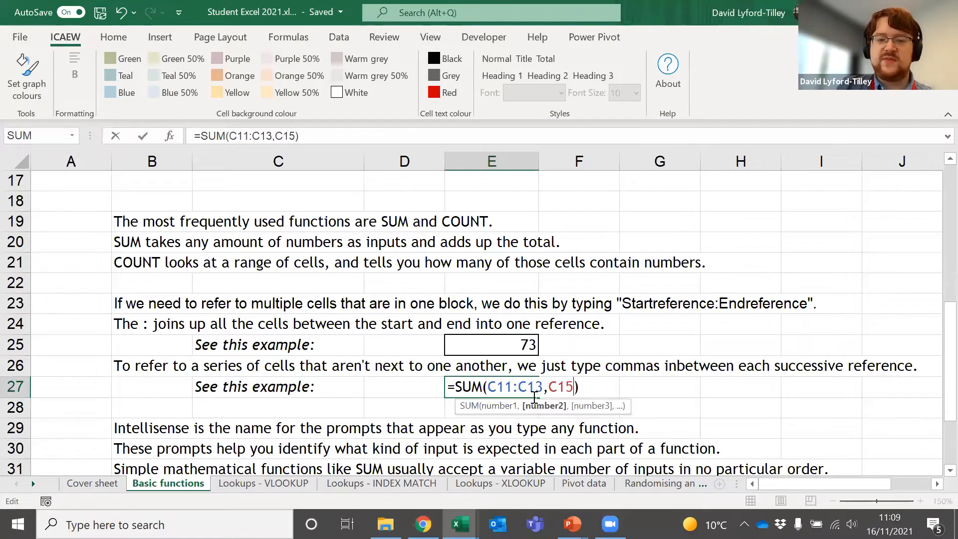
{"action": "scroll", "coordinate": [534, 397], "scroll_direction": "up", "scroll_amount": 3}
{"action": "scroll", "coordinate": [464, 325], "scroll_direction": "down", "scroll_amount": 3}
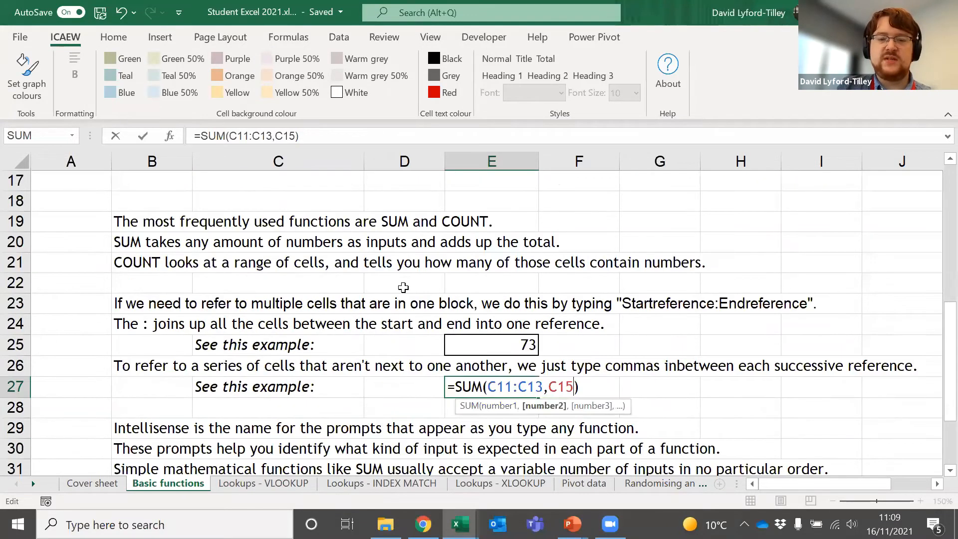
{"action": "scroll", "coordinate": [403, 288], "scroll_direction": "down", "scroll_amount": 2}
{"action": "key", "text": "Return"}
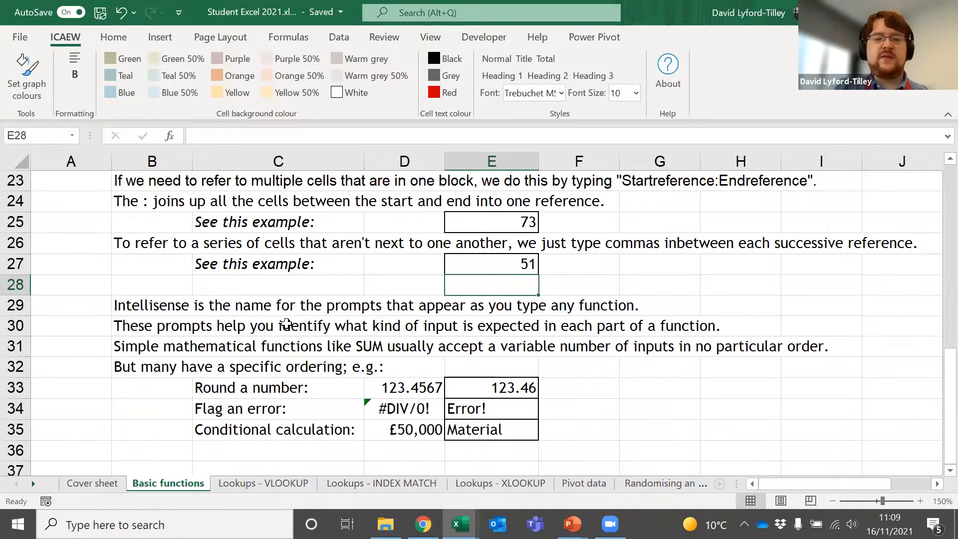
Step: Examine the ROUND formula in cell E33, matching its number and num_digits arguments to D33 and 2, and leave it unchanged
{"action": "scroll", "coordinate": [248, 292], "scroll_direction": "down", "scroll_amount": 1}
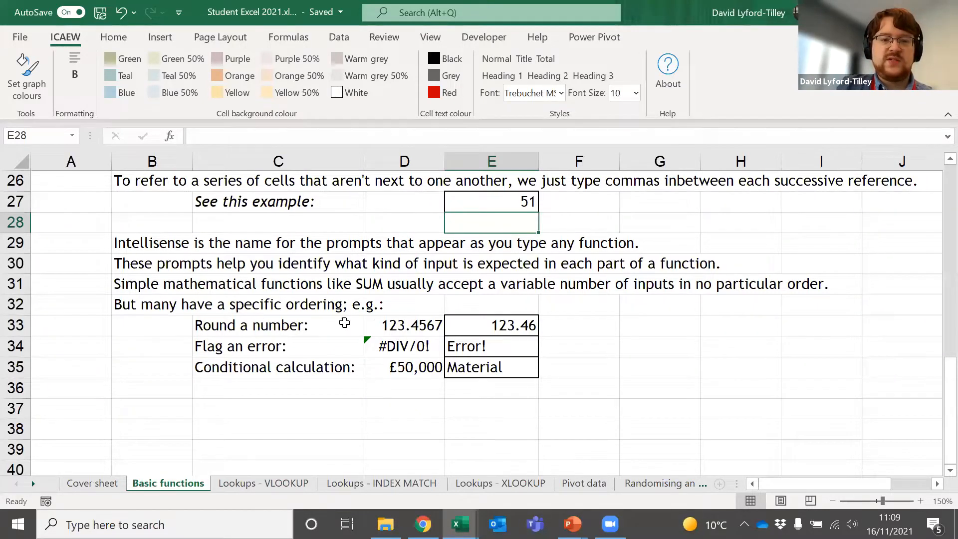
{"action": "left_click", "coordinate": [414, 322]}
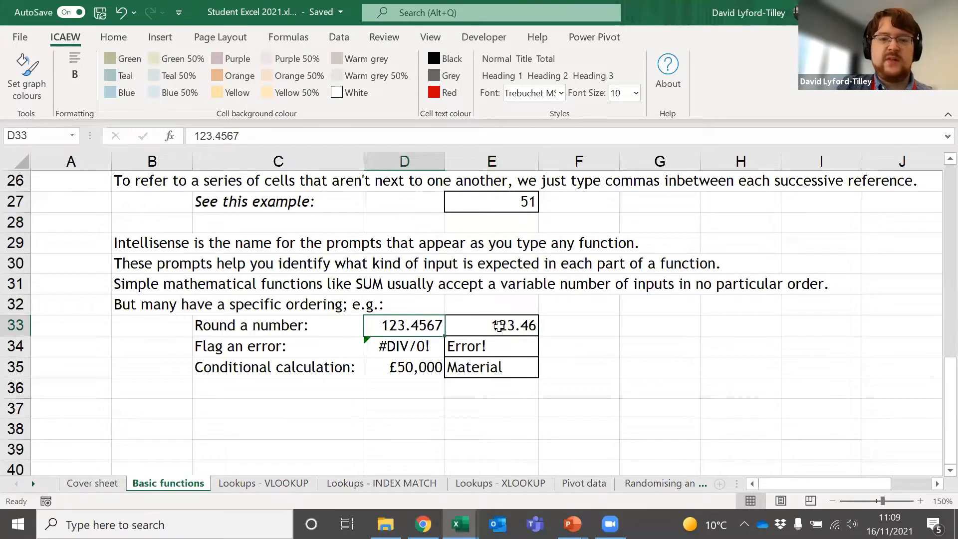
{"action": "left_click", "coordinate": [499, 327]}
{"action": "double_click", "coordinate": [501, 325]}
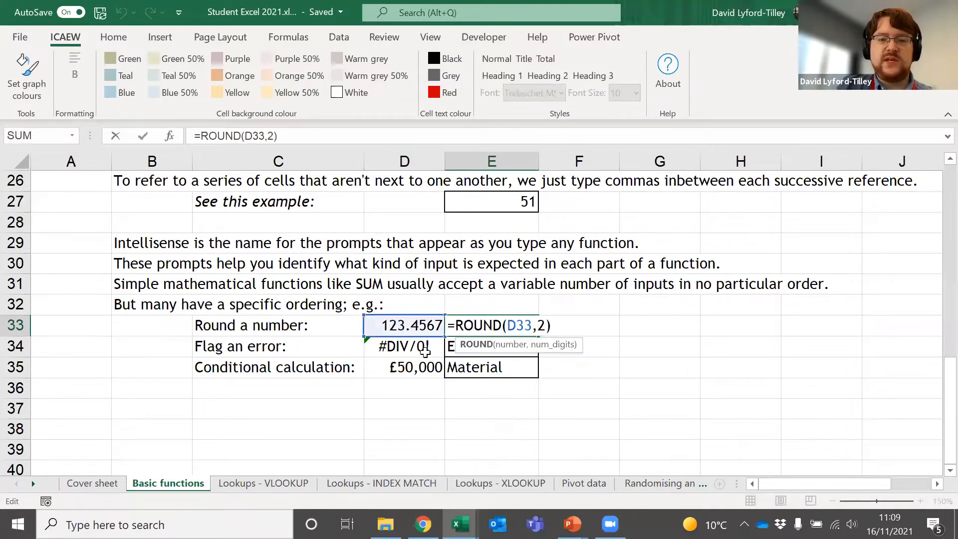
{"action": "left_click", "coordinate": [516, 349]}
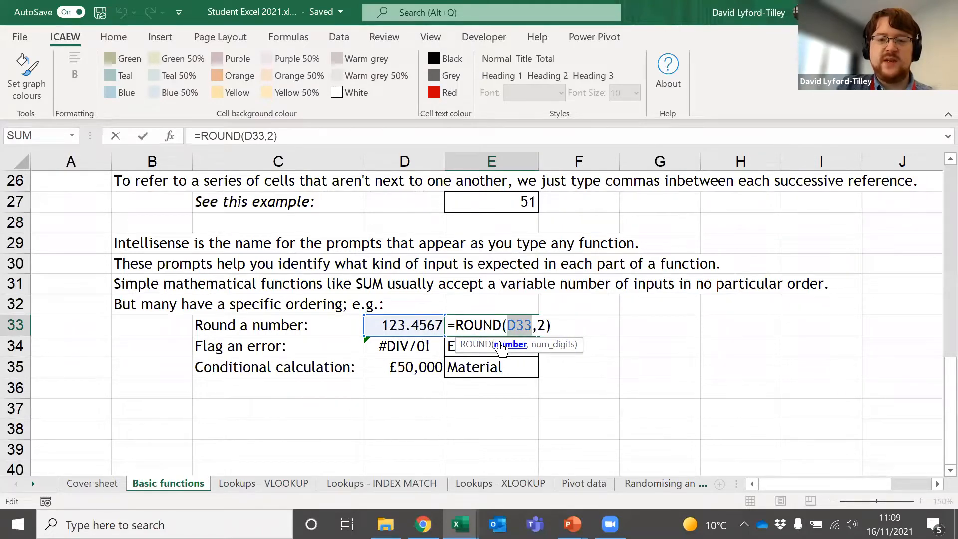
{"action": "left_click", "coordinate": [549, 345]}
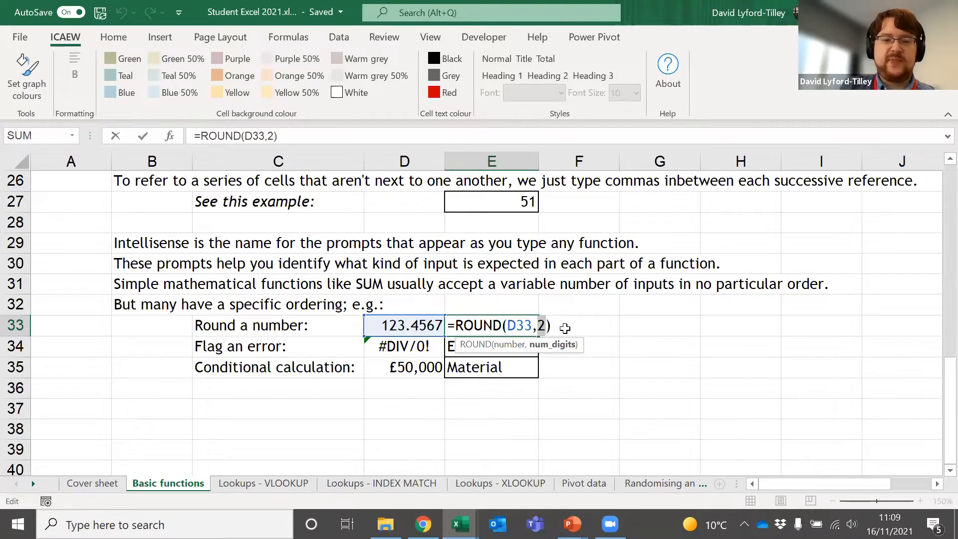
{"action": "key", "text": "Return"}
Step: Examine the division in D34 and the value and value_if_error arguments of the IFERROR formula in E34
{"action": "left_click", "coordinate": [418, 346]}
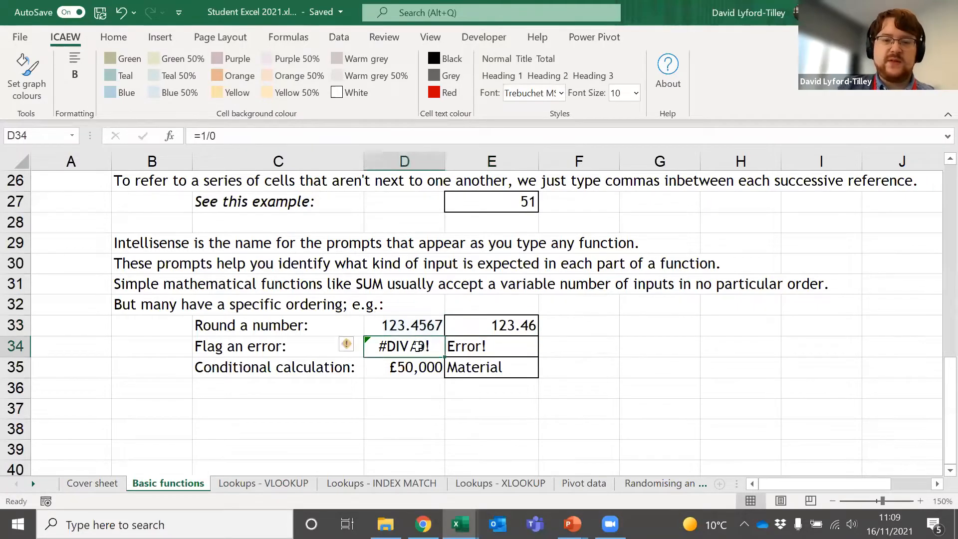
{"action": "left_click", "coordinate": [391, 374]}
{"action": "left_click", "coordinate": [404, 353]}
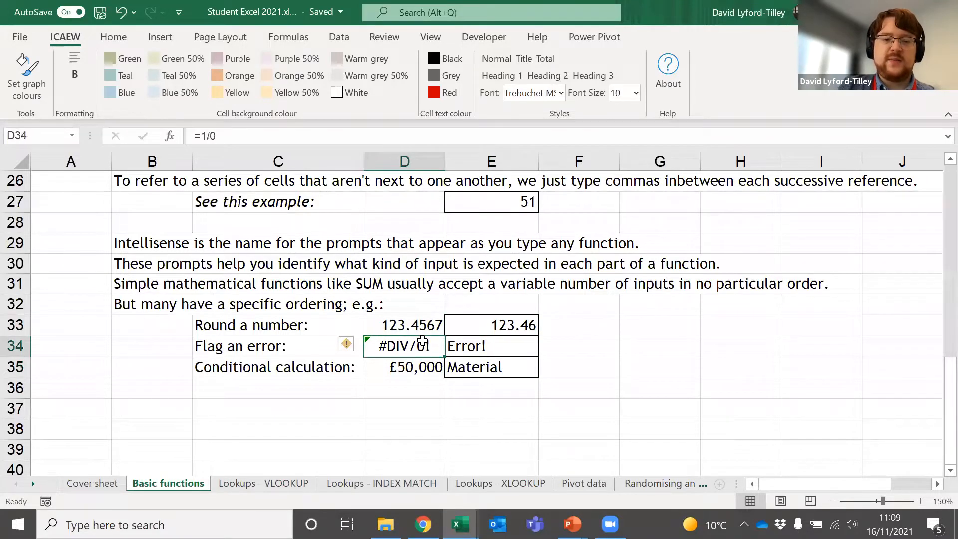
{"action": "left_click", "coordinate": [491, 345]}
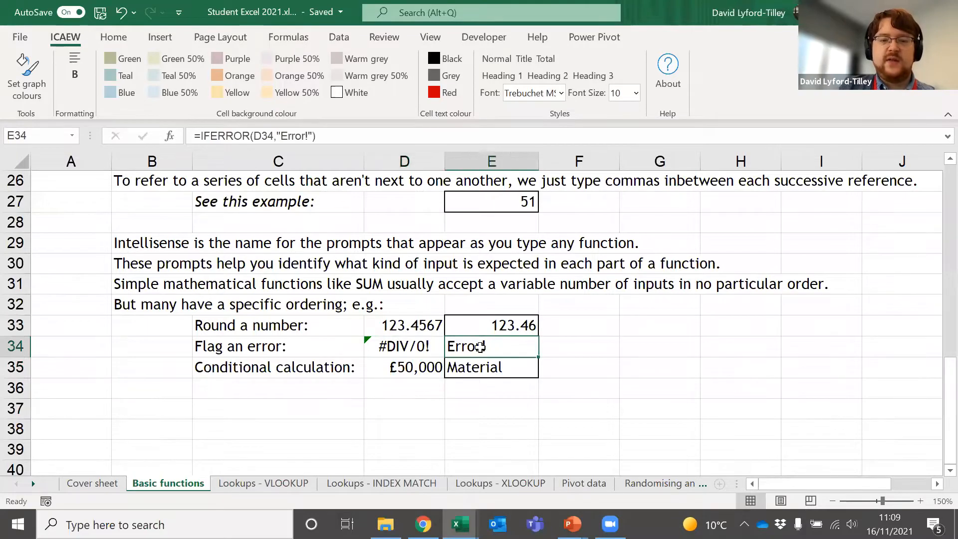
{"action": "double_click", "coordinate": [483, 346]}
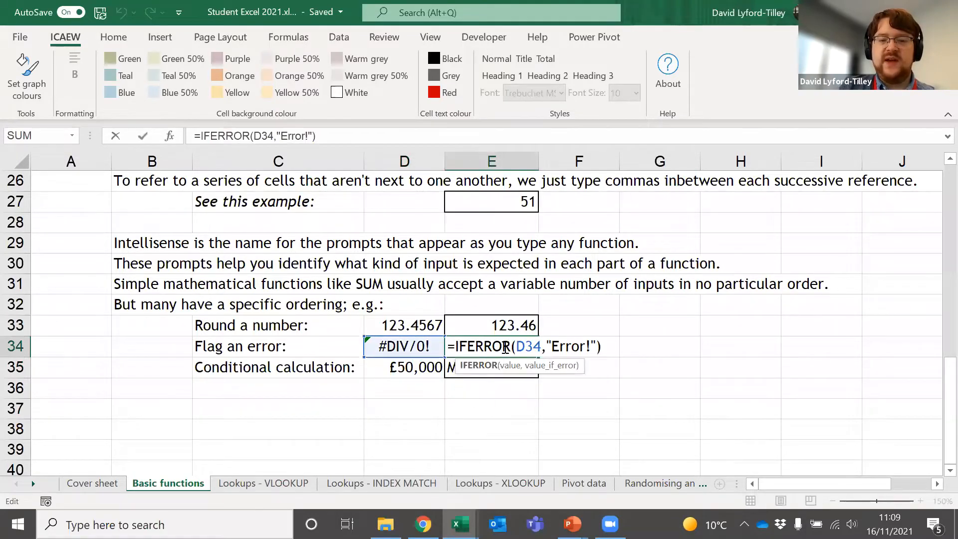
{"action": "left_click", "coordinate": [509, 365]}
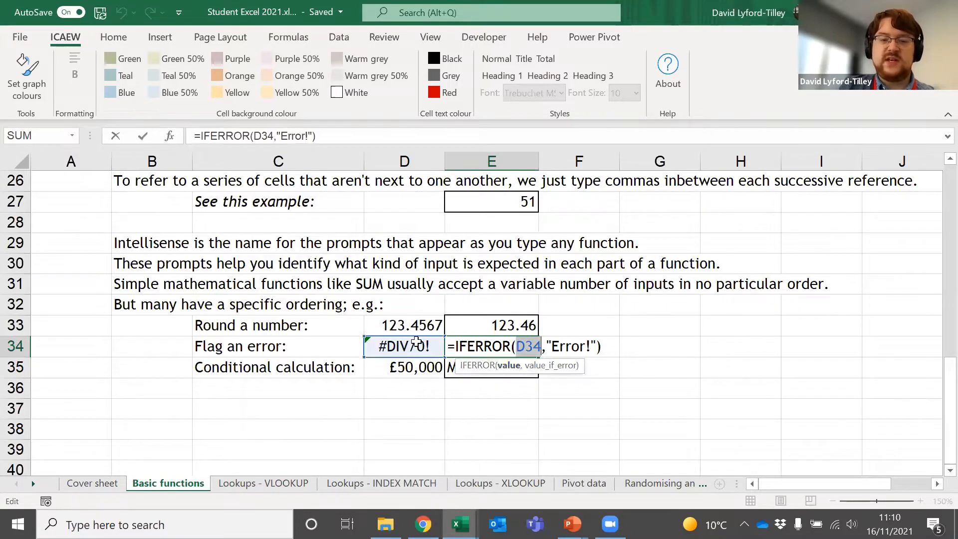
{"action": "left_click", "coordinate": [563, 367]}
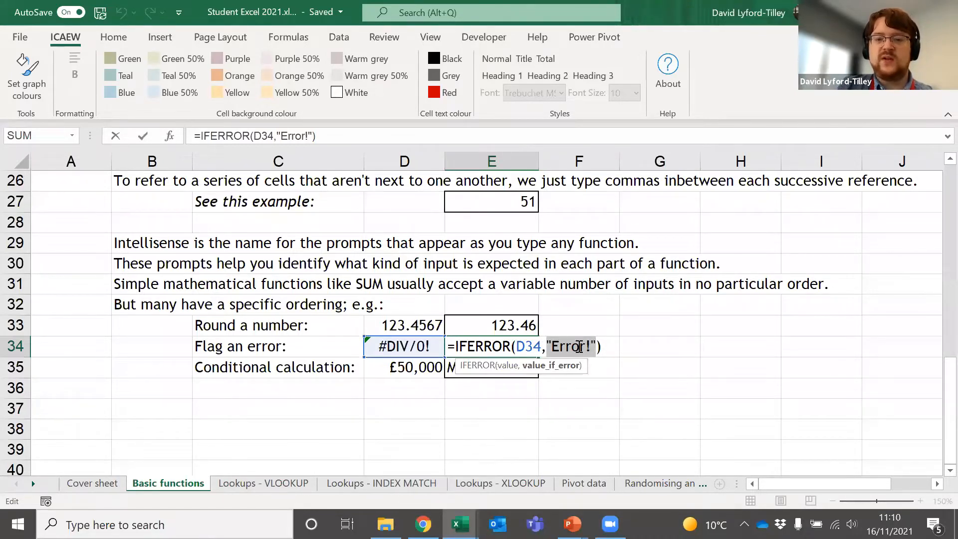
{"action": "key", "text": "Return"}
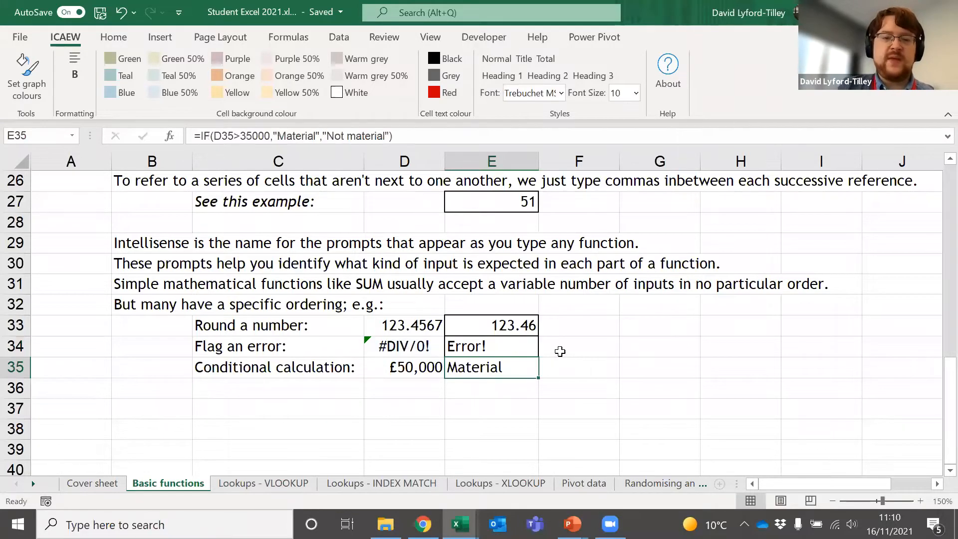
Step: Test the IFERROR formula in E34 by entering 50 in D34, and restore D34 to =1/0
{"action": "key", "text": "Up"}
{"action": "key", "text": "Left"}
{"action": "type", "text": "50"}
{"action": "key", "text": "Tab"}
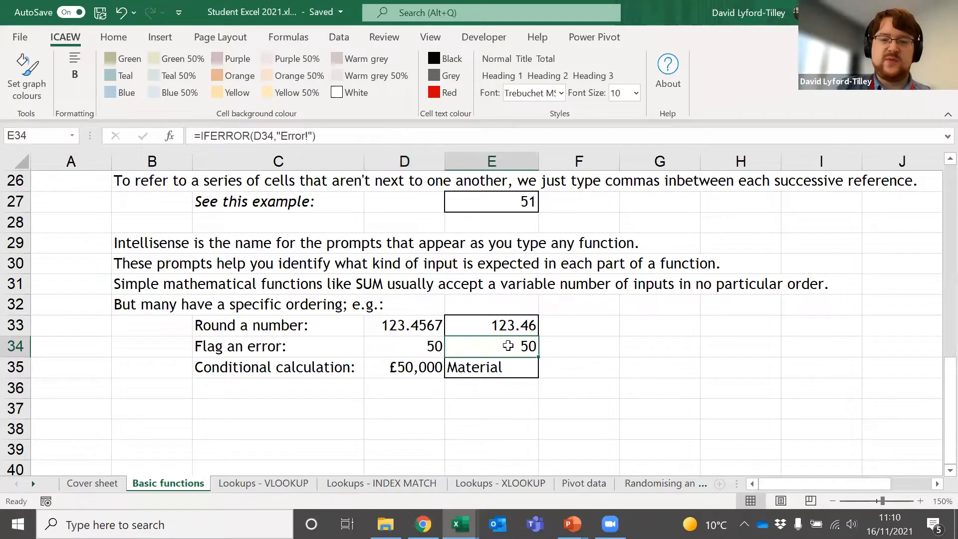
{"action": "key", "text": "Left"}
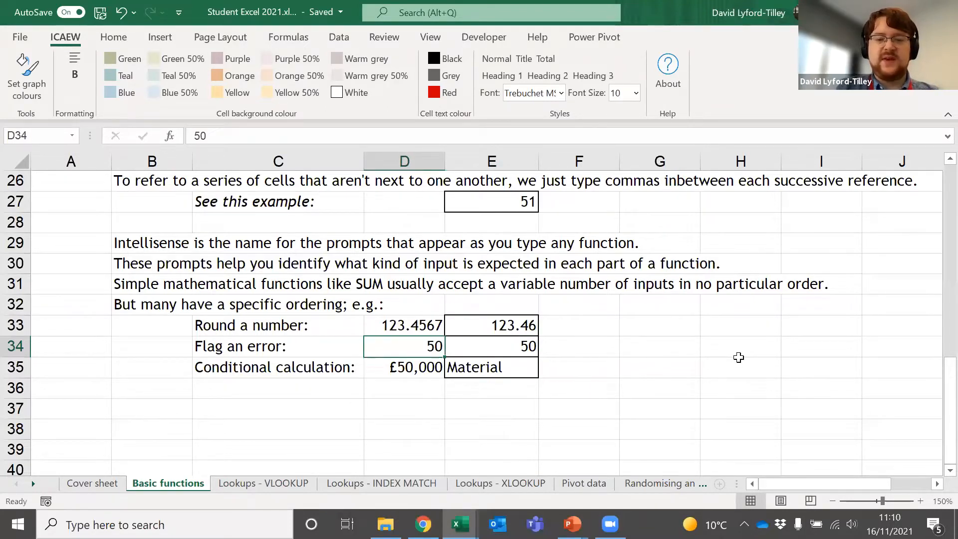
{"action": "type", "text": "=1/0"}
{"action": "key", "text": "ctrl+Return"}
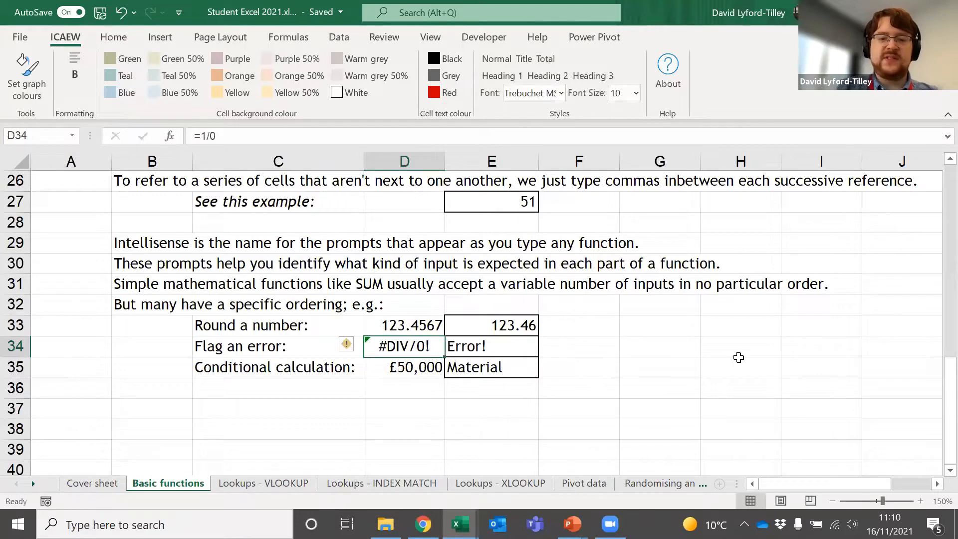
{"action": "left_click", "coordinate": [496, 349]}
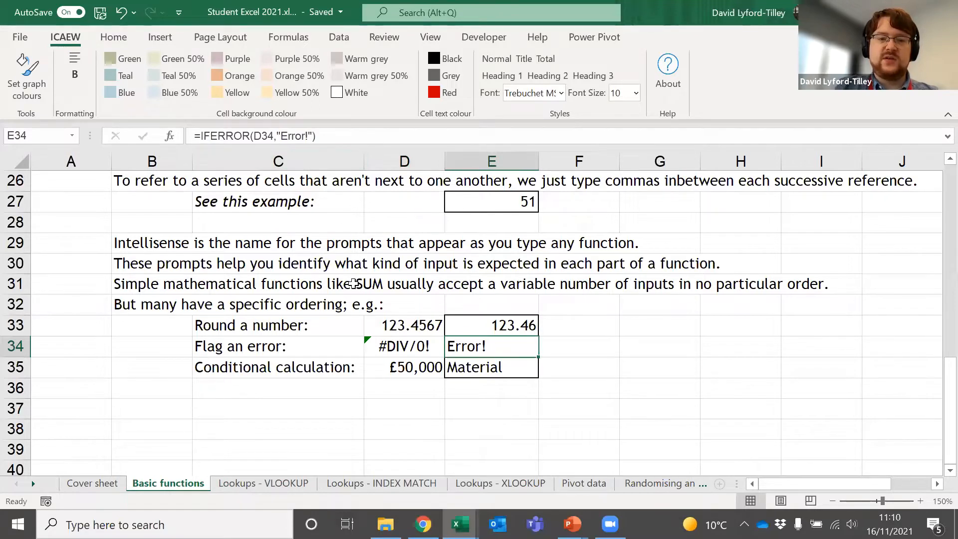
Step: Examine the IF formula in cell E35, going through its logical_test, value_if_true and value_if_false arguments alongside the amount in D35
{"action": "left_click", "coordinate": [424, 364]}
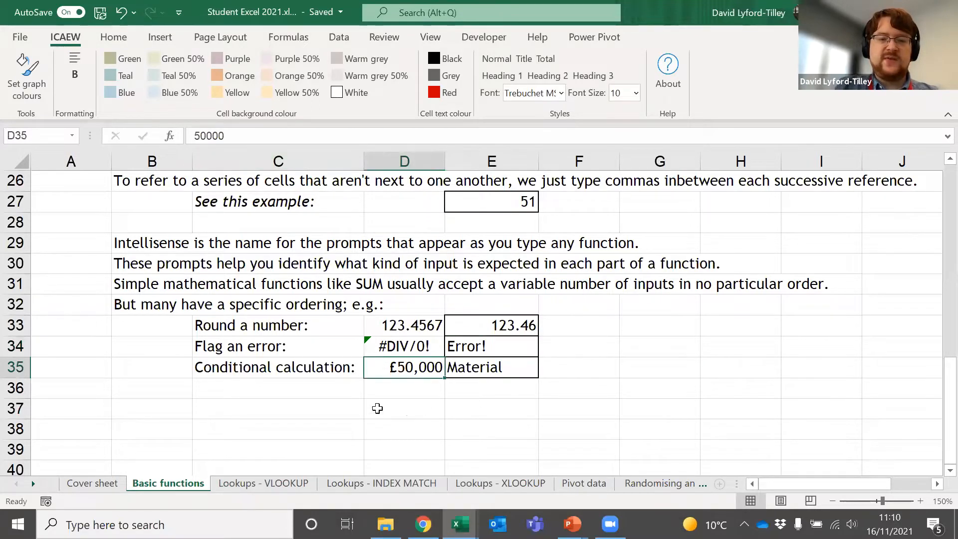
{"action": "left_click", "coordinate": [473, 367]}
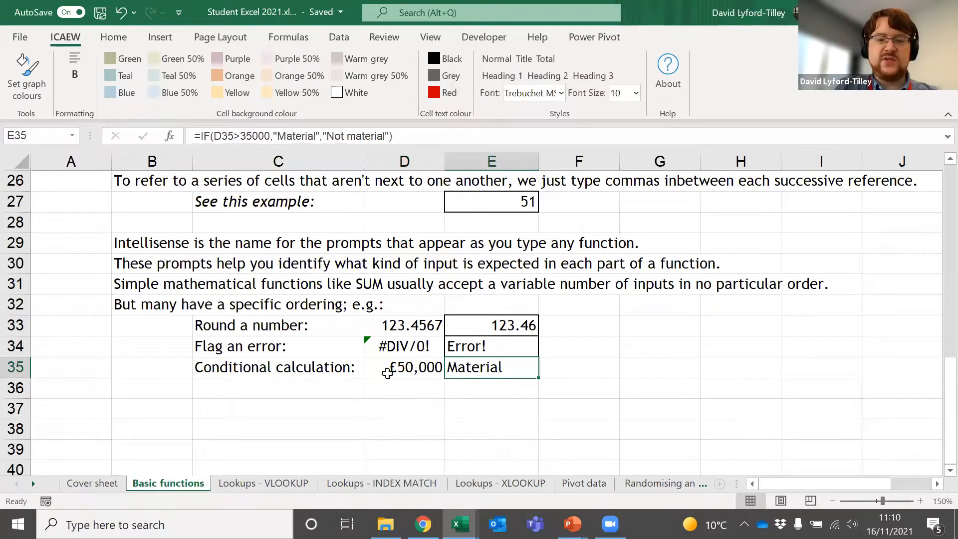
{"action": "left_click", "coordinate": [406, 370]}
{"action": "double_click", "coordinate": [487, 367]}
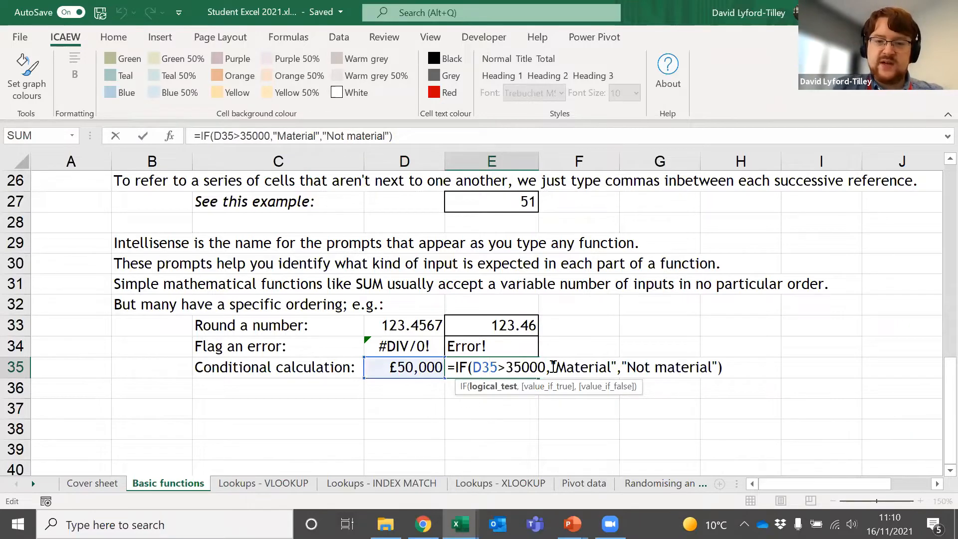
{"action": "left_click", "coordinate": [493, 386]}
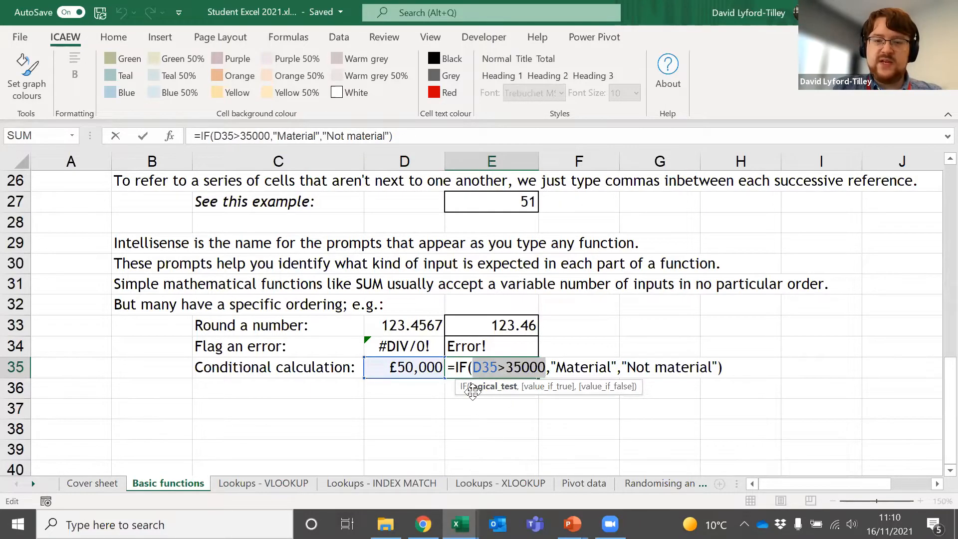
{"action": "left_click", "coordinate": [551, 386]}
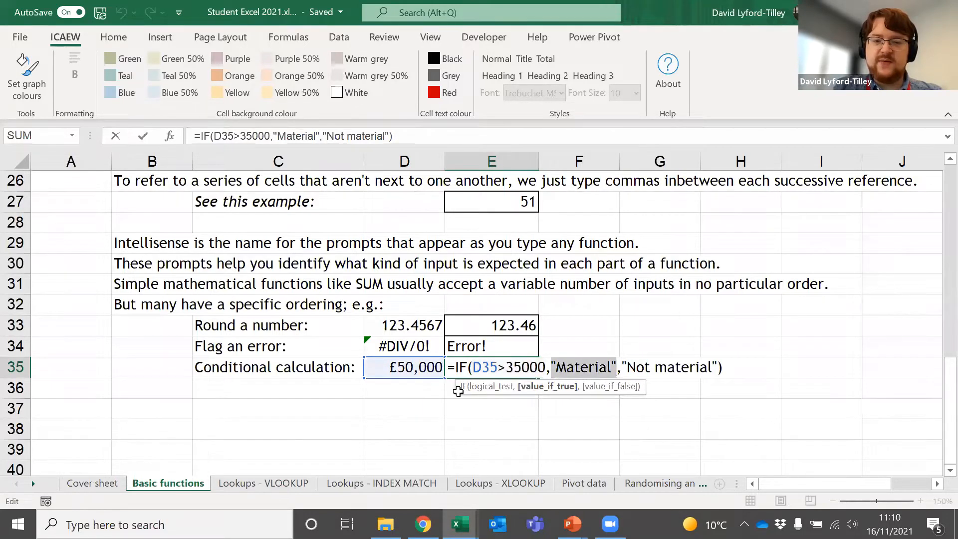
{"action": "left_click", "coordinate": [606, 386]}
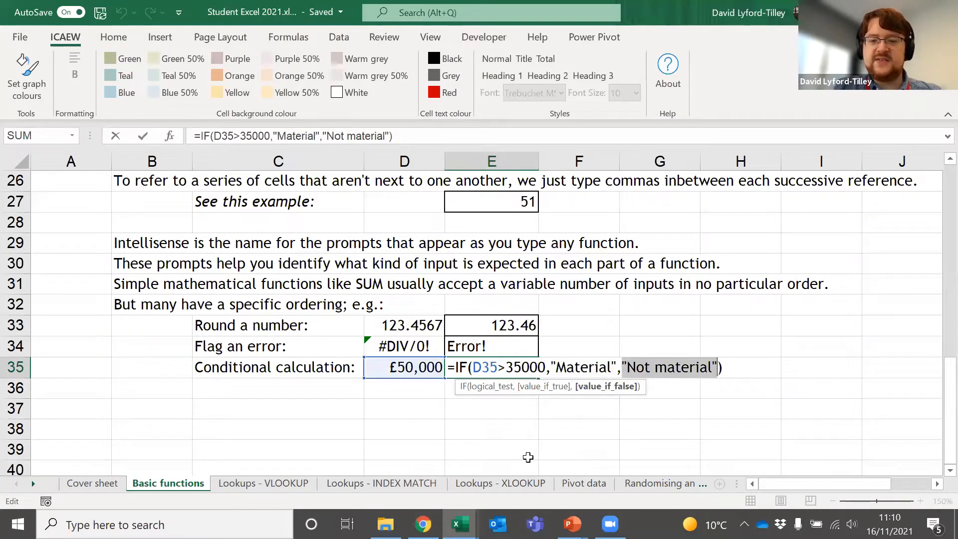
{"action": "left_click", "coordinate": [492, 388]}
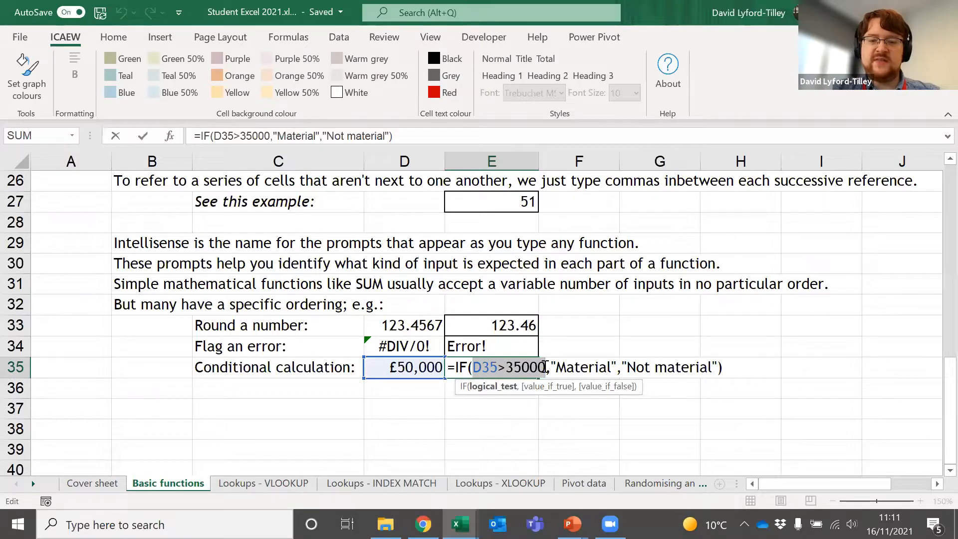
{"action": "left_click", "coordinate": [546, 386]}
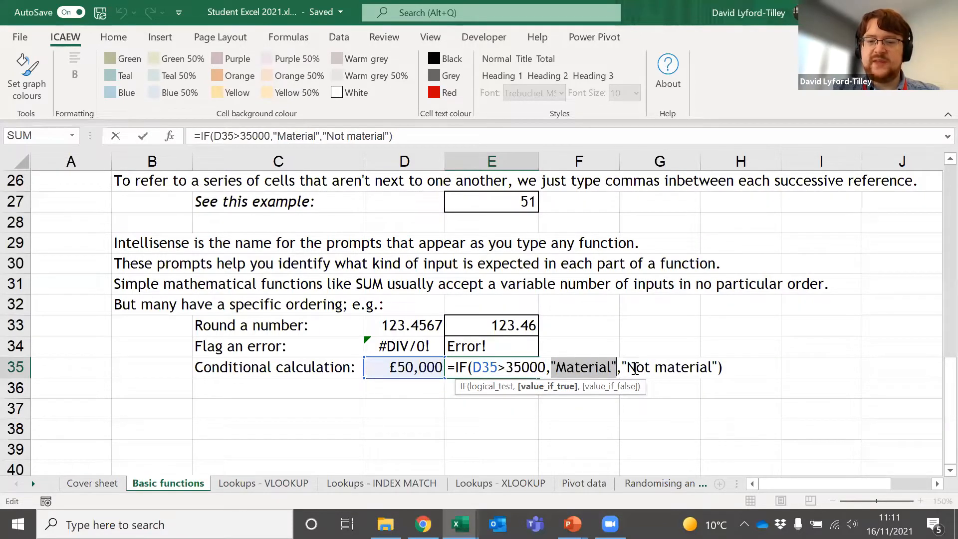
{"action": "left_click", "coordinate": [613, 386]}
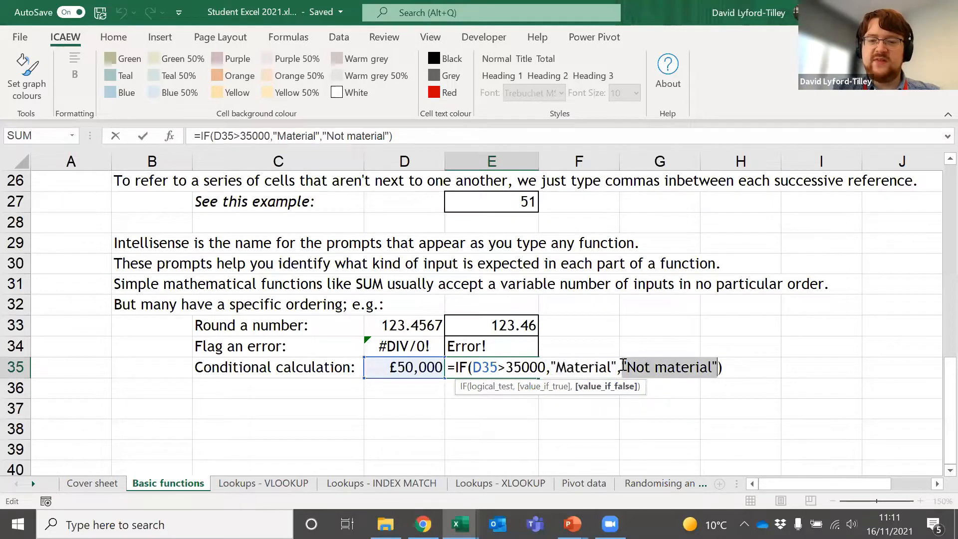
{"action": "key", "text": "Return"}
Step: Set the conditional calculation's amount in D35 to 22000 and check the IF formula's result in E35
{"action": "key", "text": "Up"}
{"action": "key", "text": "Left"}
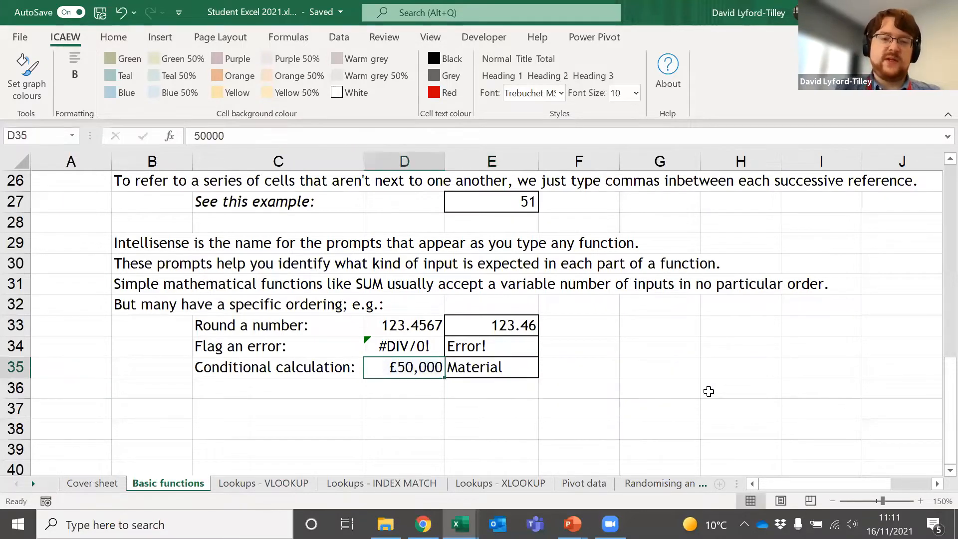
{"action": "type", "text": "22000"}
{"action": "key", "text": "Return"}
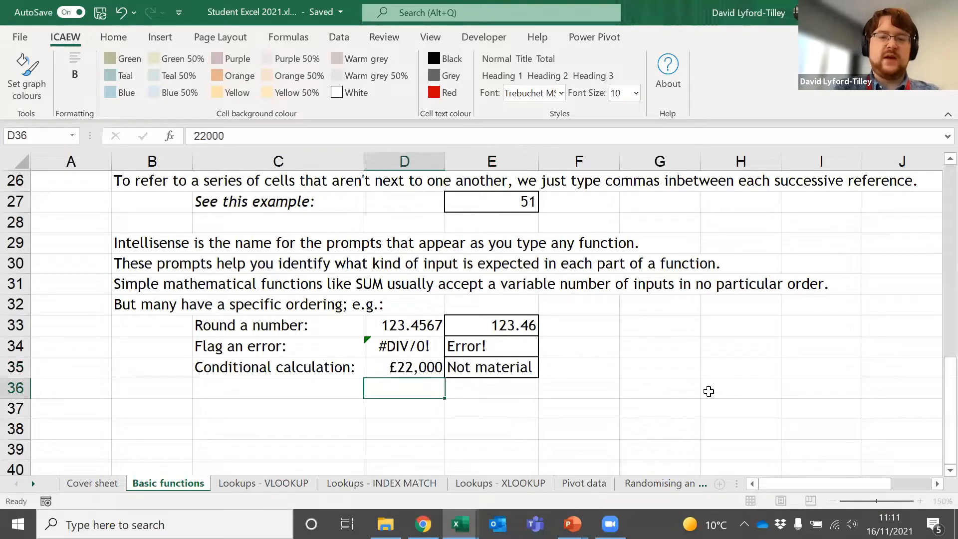
{"action": "key", "text": "Up"}
{"action": "key", "text": "Right"}
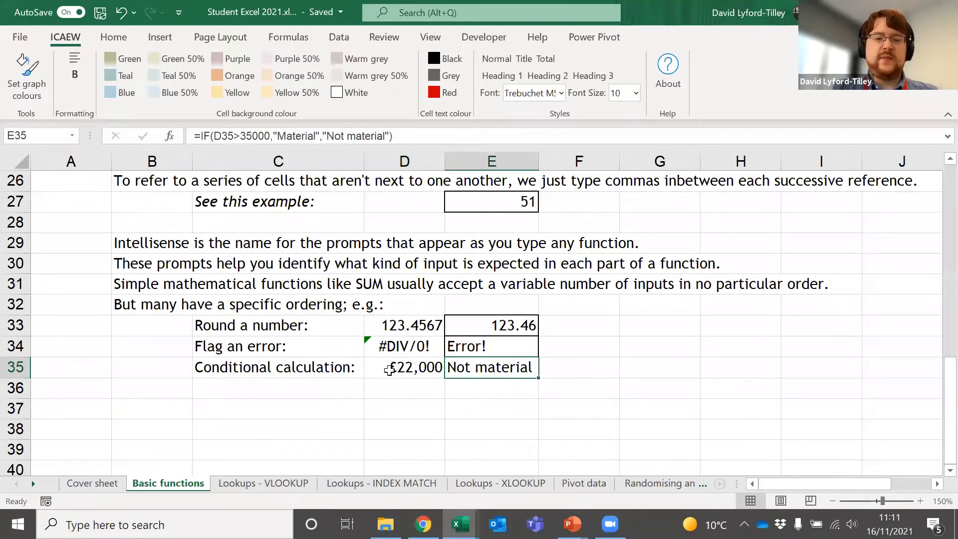
{"action": "left_click", "coordinate": [408, 369]}
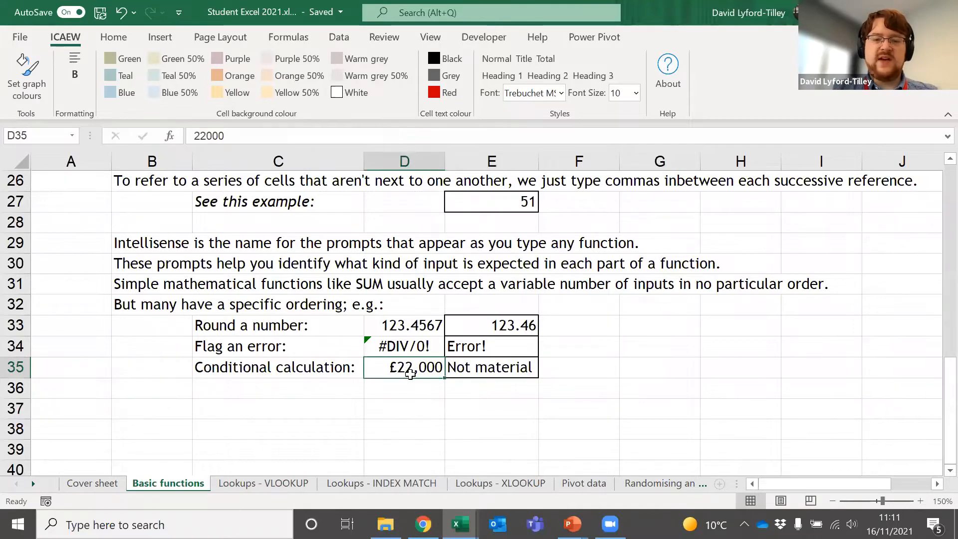
Step: Examine the IF formula in E35 again, going through its logical_test, value_if_true and value_if_false arguments against the amount in D35
{"action": "double_click", "coordinate": [477, 361]}
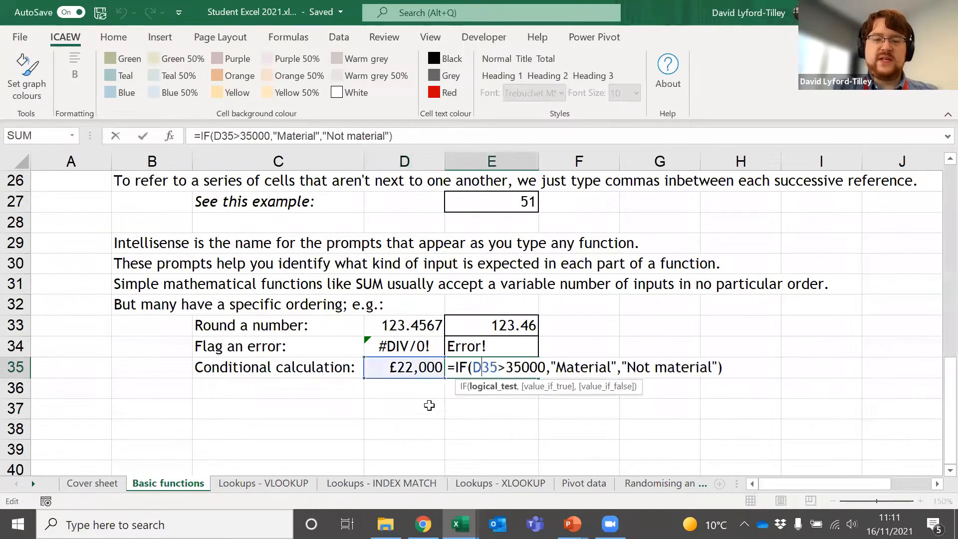
{"action": "left_click", "coordinate": [493, 386]}
{"action": "left_click", "coordinate": [543, 386]}
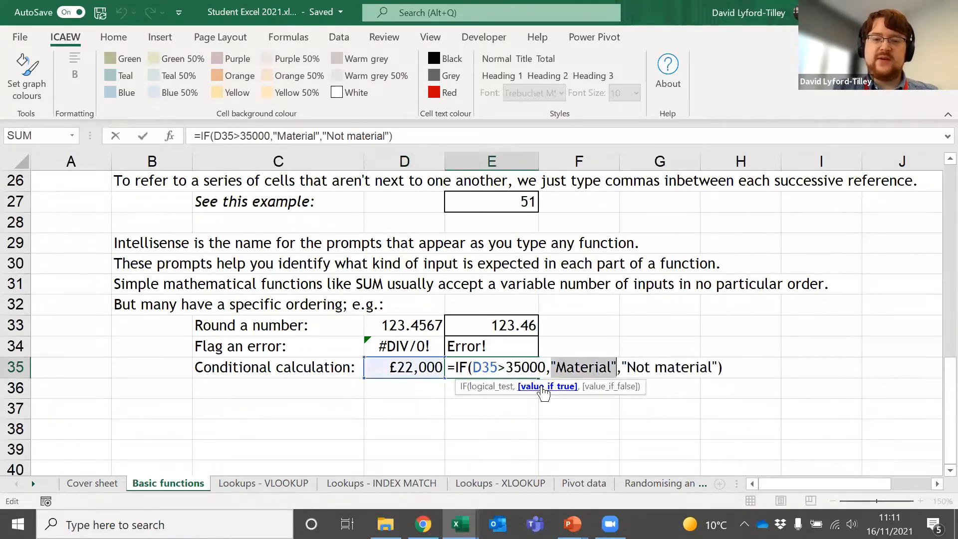
{"action": "left_click", "coordinate": [610, 386]}
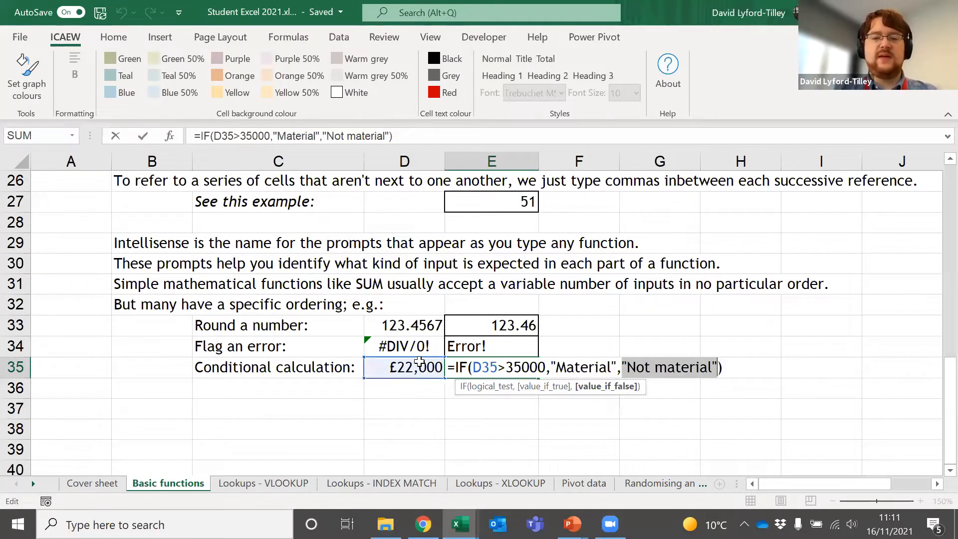
{"action": "key", "text": "Escape"}
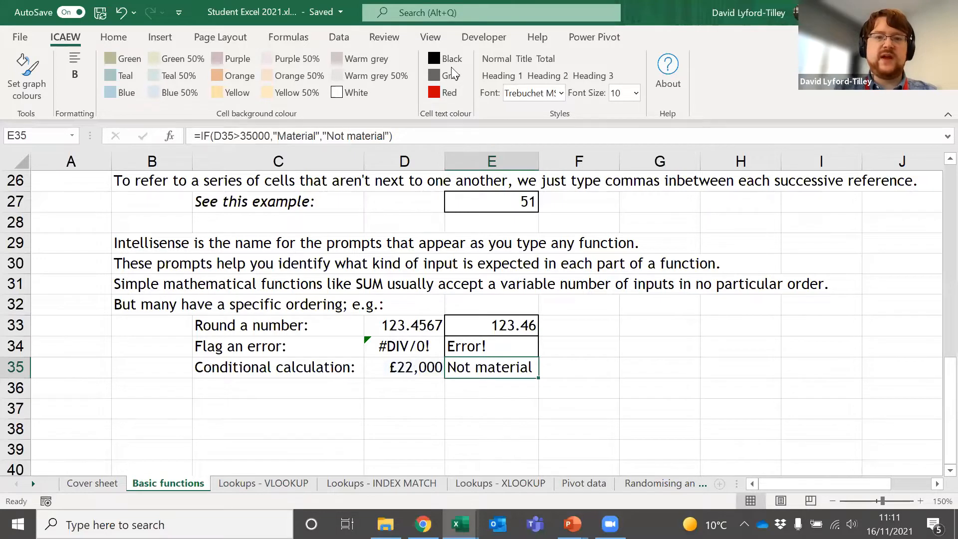
{"action": "left_click", "coordinate": [452, 67]}
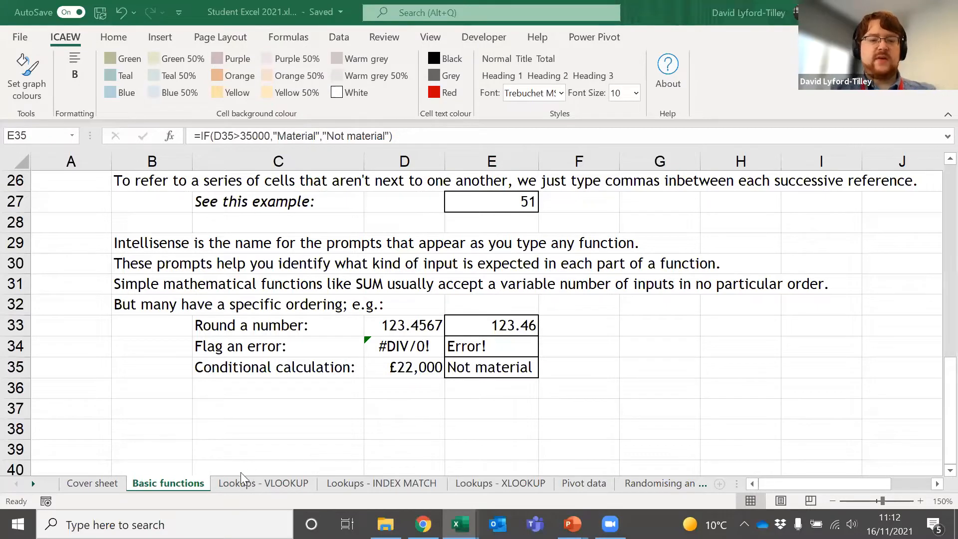
Step: Go to the Lookups - VLOOKUP sheet and examine the Account and 2019 balance columns in B4:C14
{"action": "left_click", "coordinate": [239, 485]}
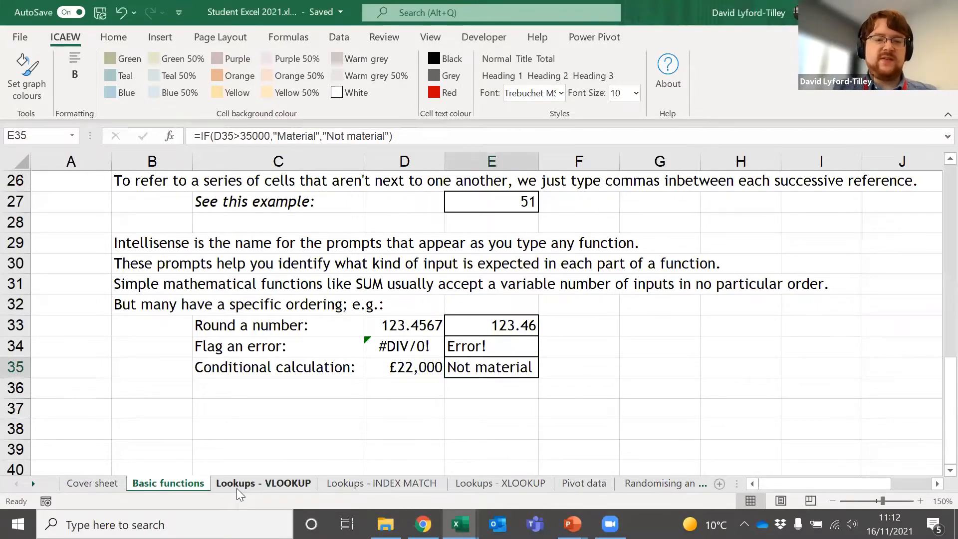
{"action": "left_click", "coordinate": [236, 485]}
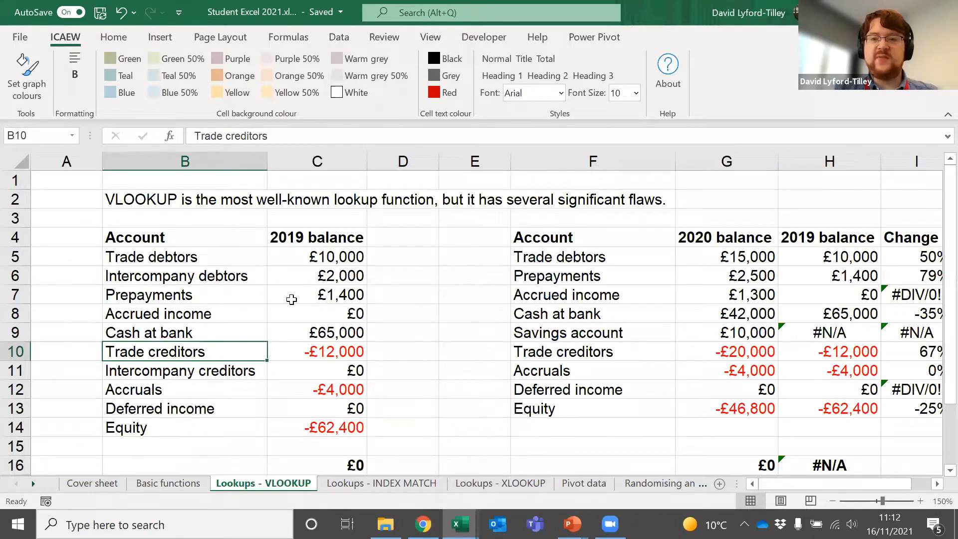
{"action": "left_click", "coordinate": [308, 254]}
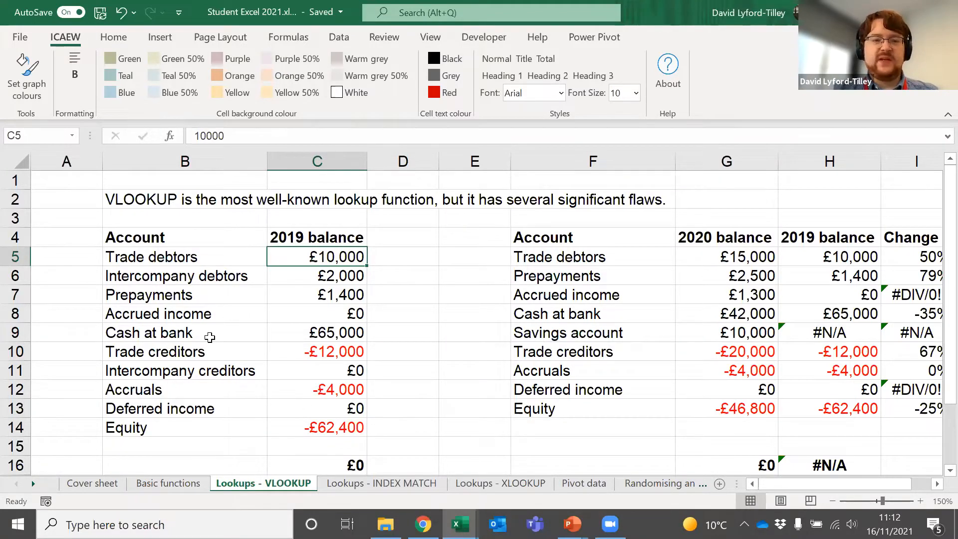
{"action": "left_click_drag", "start_coordinate": [142, 237], "coordinate": [167, 429]}
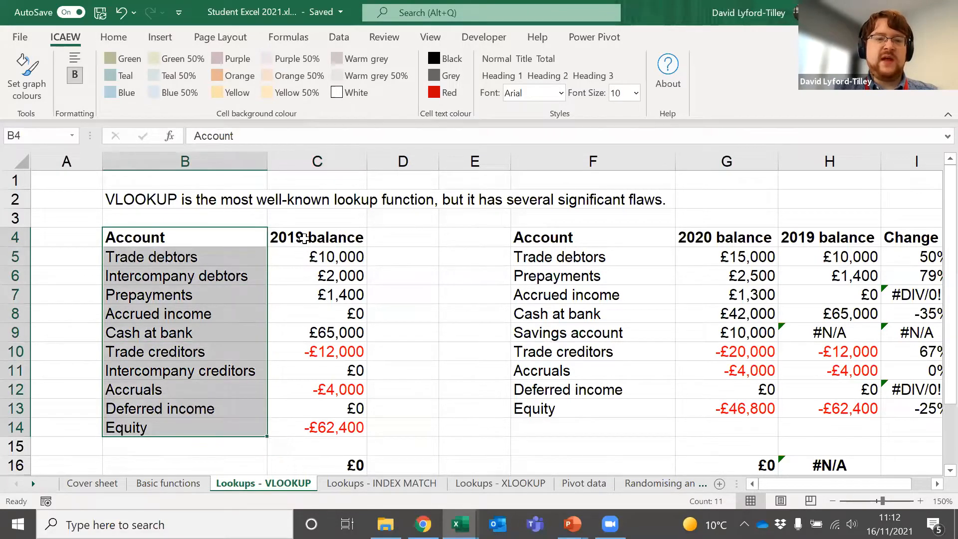
{"action": "left_click_drag", "start_coordinate": [304, 237], "coordinate": [321, 427]}
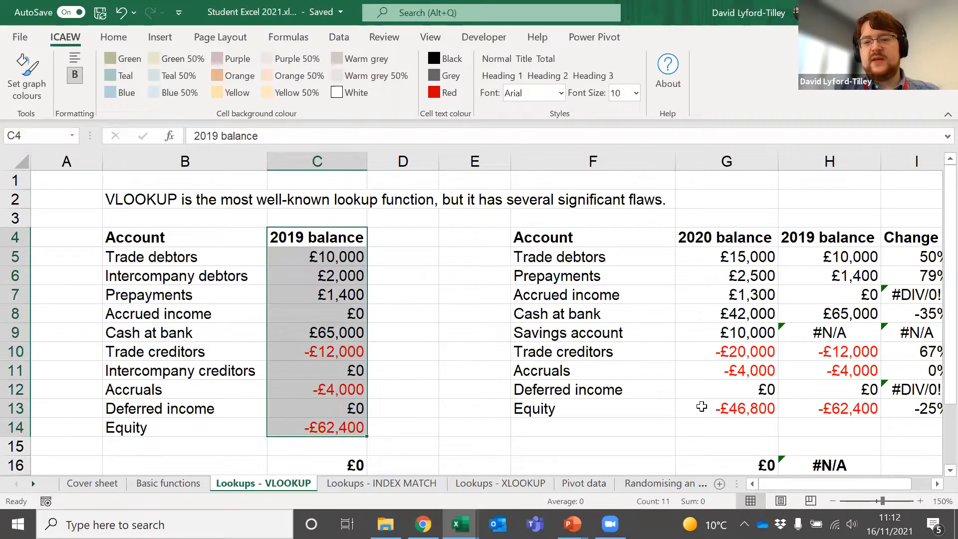
Step: Examine the Account and 2020 balance columns of the comparison table in F4:G13
{"action": "left_click", "coordinate": [935, 484]}
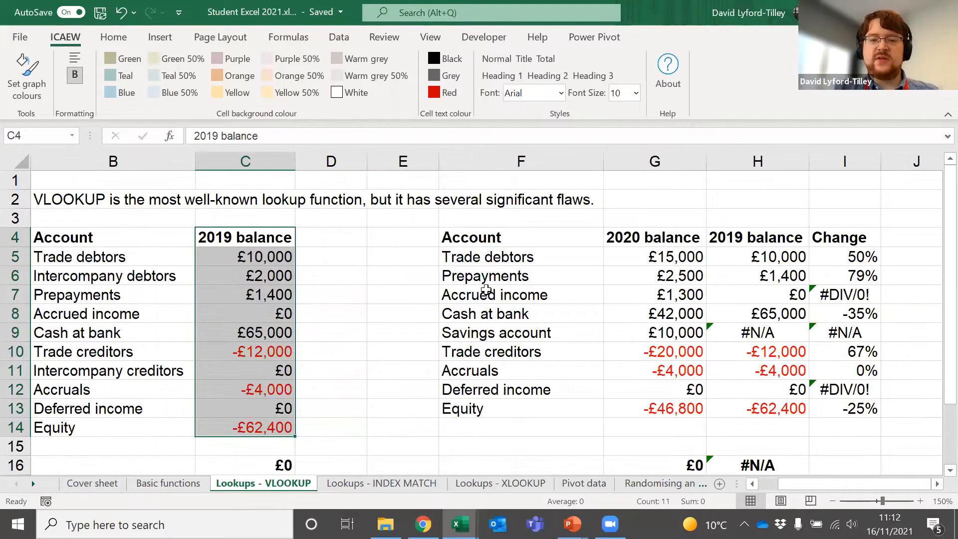
{"action": "left_click", "coordinate": [459, 276]}
{"action": "left_click_drag", "start_coordinate": [519, 238], "coordinate": [530, 409]}
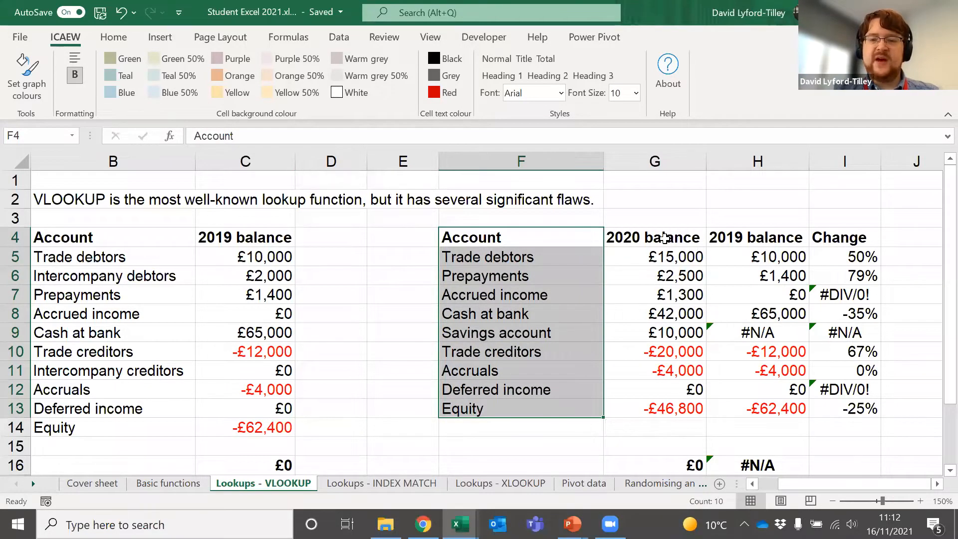
{"action": "left_click_drag", "start_coordinate": [669, 237], "coordinate": [687, 410]}
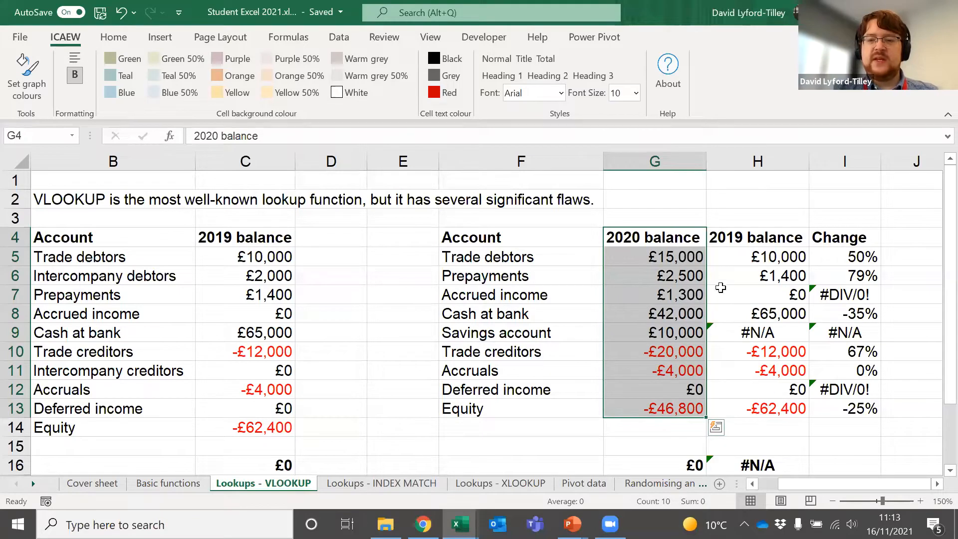
{"action": "left_click", "coordinate": [678, 253]}
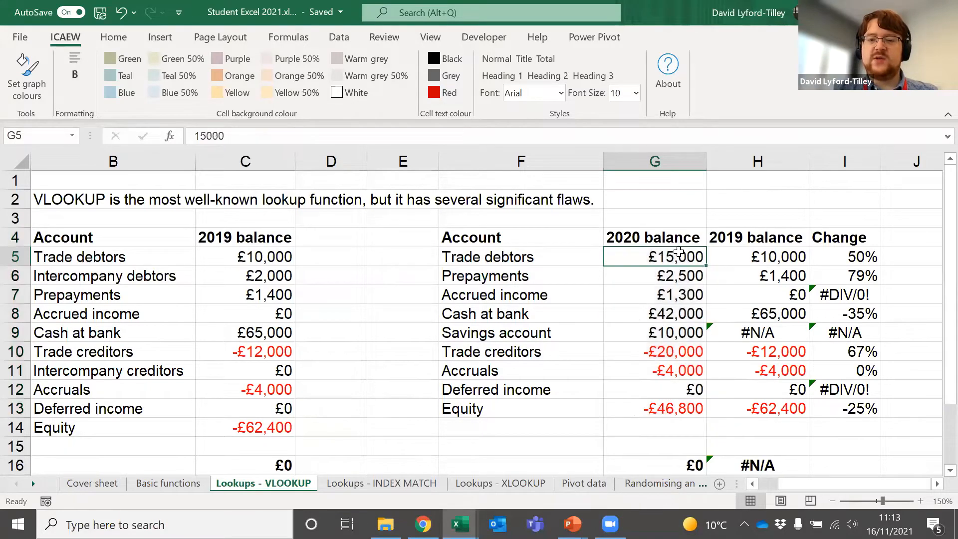
Step: Trace the Trade debtors lookup in H5 from F5 to the account list in column B, comparing the 2019 and 2020 balances
{"action": "left_click", "coordinate": [745, 251]}
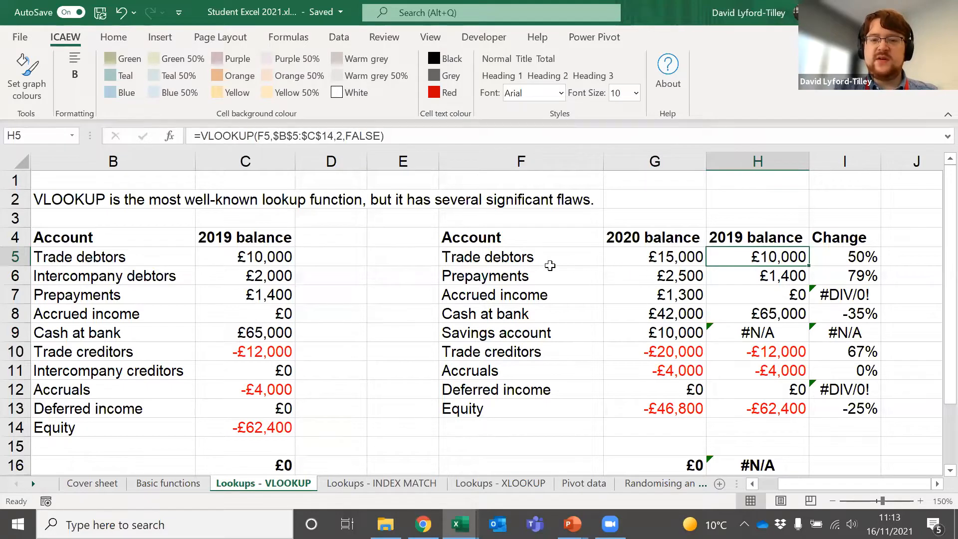
{"action": "left_click", "coordinate": [459, 256]}
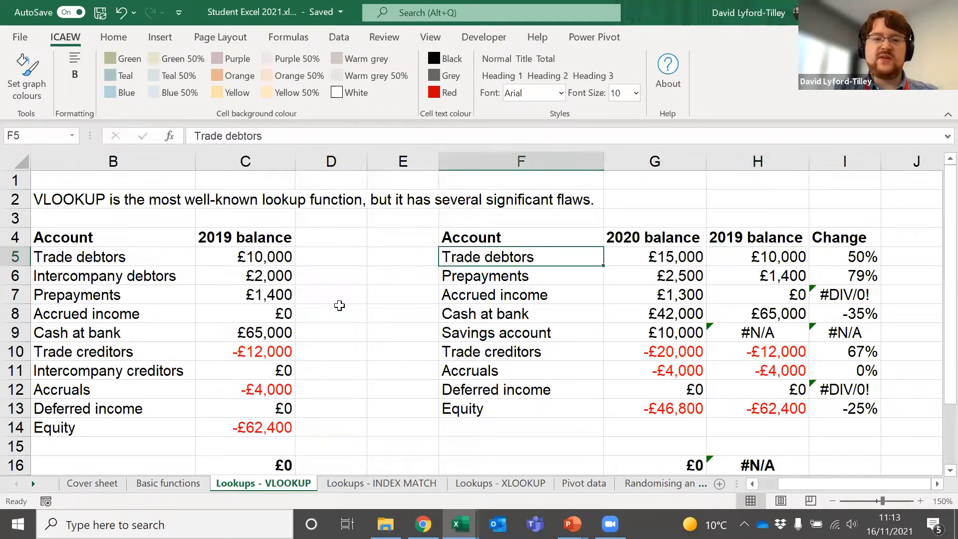
{"action": "left_click", "coordinate": [152, 256], "text": "ctrl"}
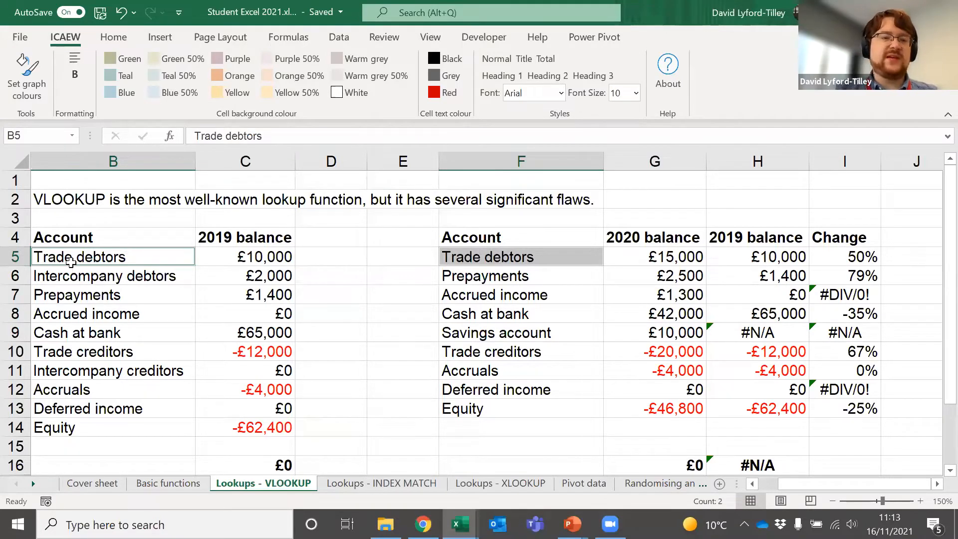
{"action": "left_click_drag", "start_coordinate": [80, 256], "coordinate": [90, 312]}
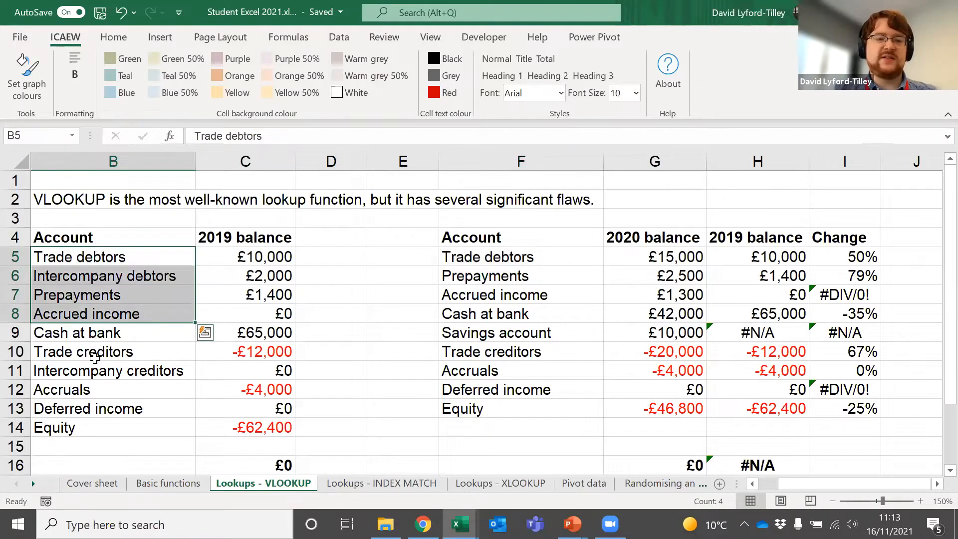
{"action": "left_click", "coordinate": [636, 258]}
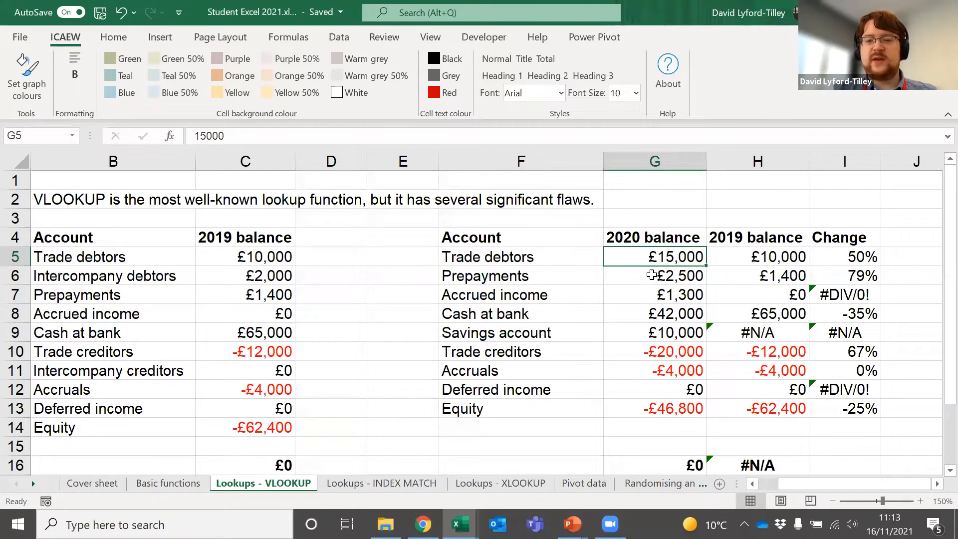
{"action": "left_click", "coordinate": [747, 254]}
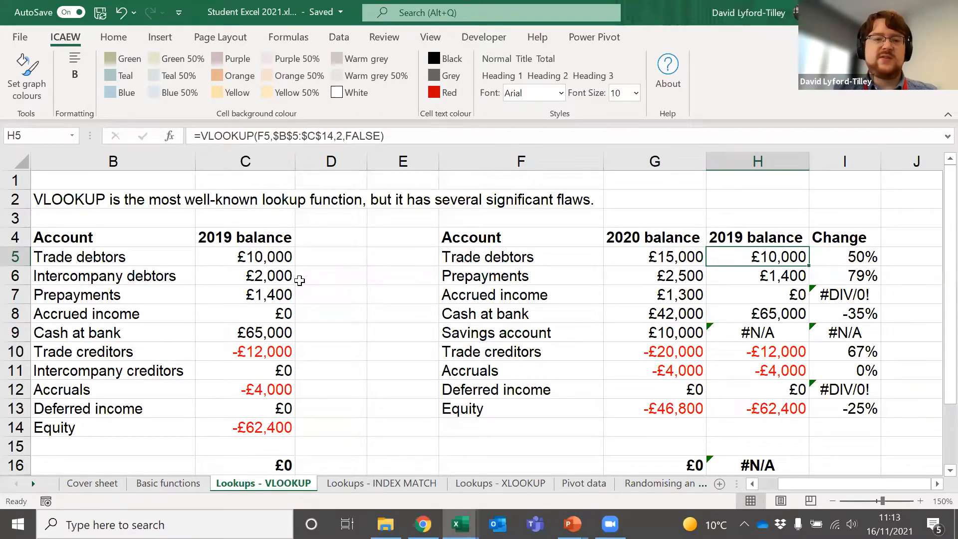
{"action": "left_click_drag", "start_coordinate": [316, 256], "coordinate": [327, 418]}
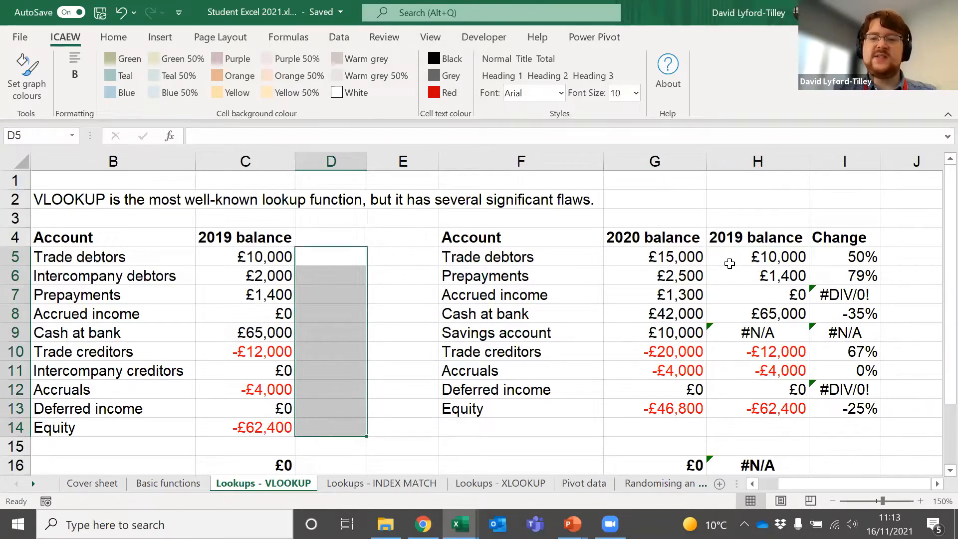
{"action": "left_click", "coordinate": [731, 257]}
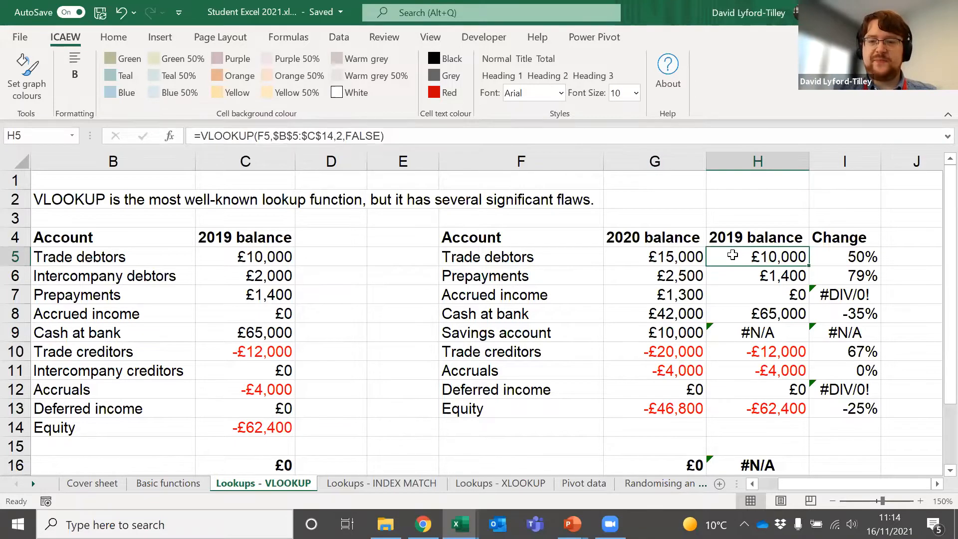
Step: Examine the lookup_value and table_array arguments of the VLOOKUP formula in H5
{"action": "double_click", "coordinate": [740, 256]}
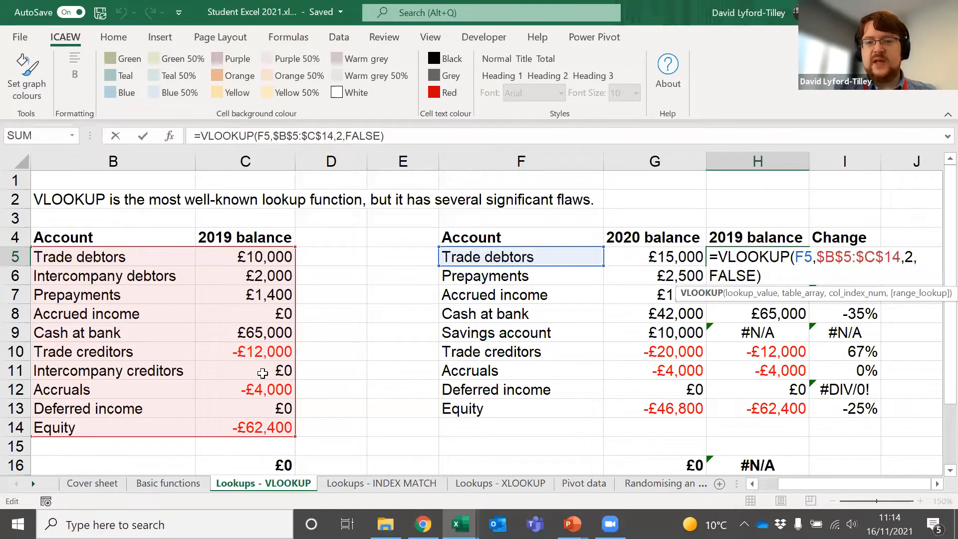
{"action": "left_click", "coordinate": [802, 256]}
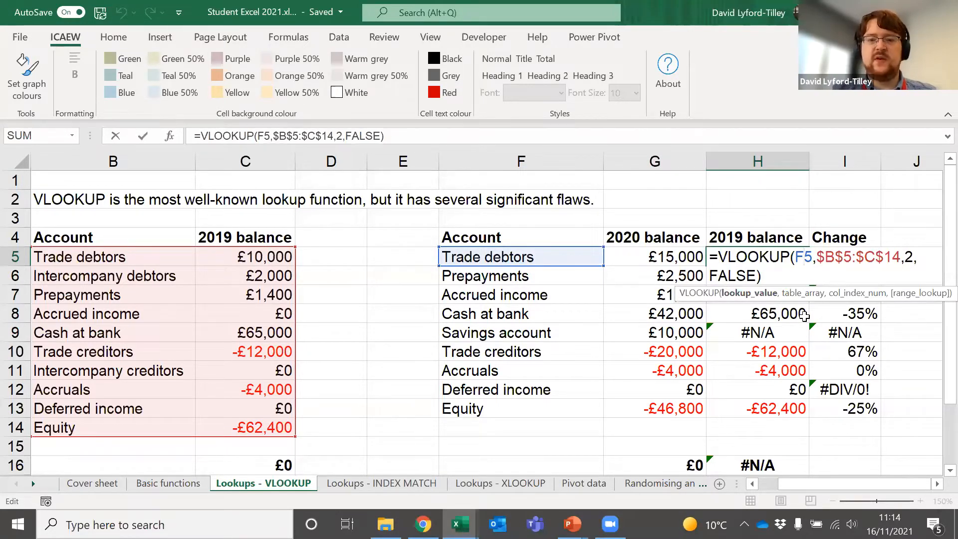
{"action": "left_click", "coordinate": [745, 295]}
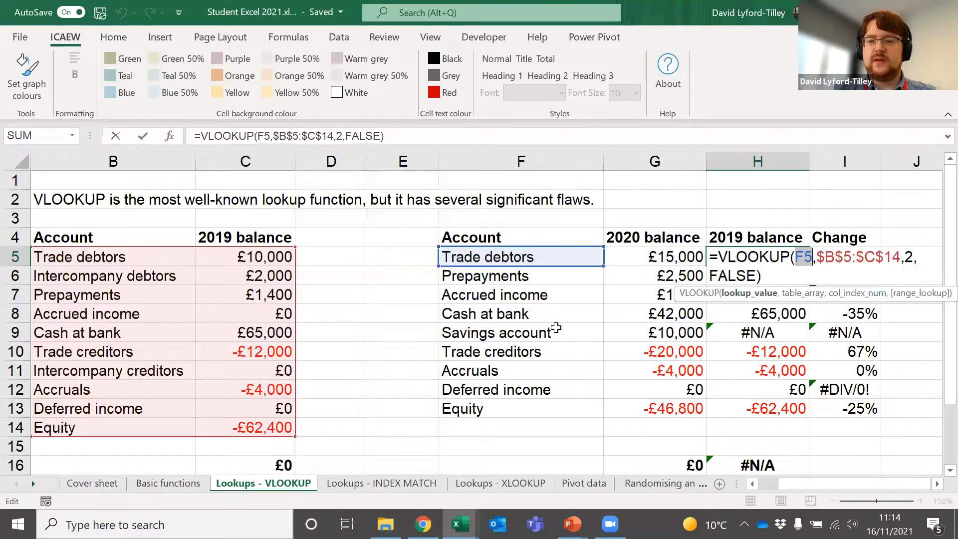
{"action": "left_click", "coordinate": [815, 298]}
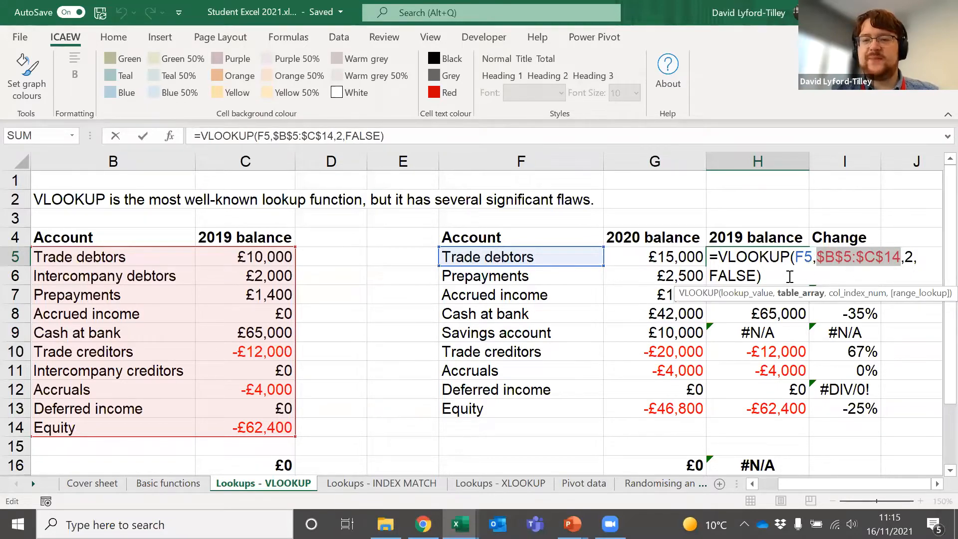
{"action": "key", "text": "ctrl+Return"}
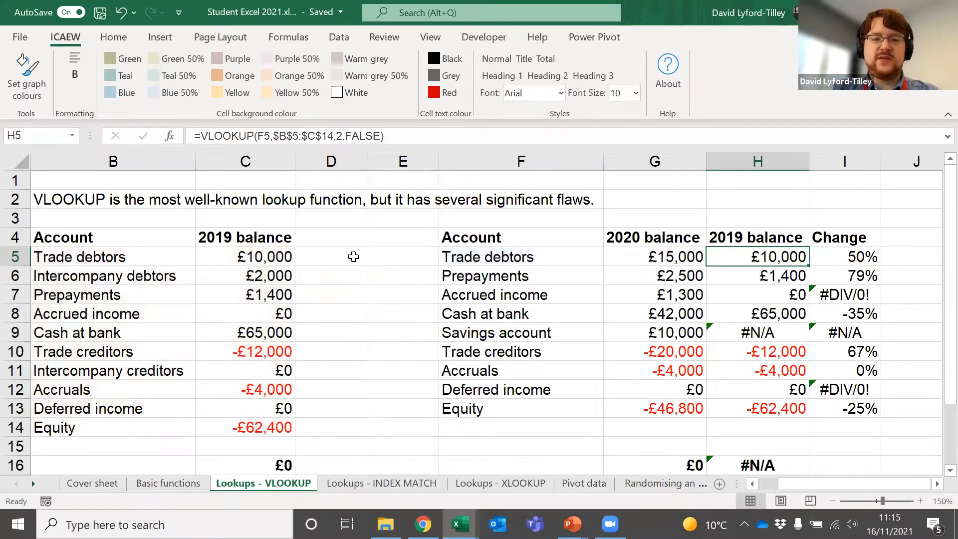
Step: Enter the sample numbers 1, 2 and 3 in cells D5 to D7
{"action": "left_click", "coordinate": [363, 252]}
{"action": "type", "text": "1"}
{"action": "key", "text": "Return"}
{"action": "type", "text": "2"}
{"action": "key", "text": "Return"}
{"action": "type", "text": "3"}
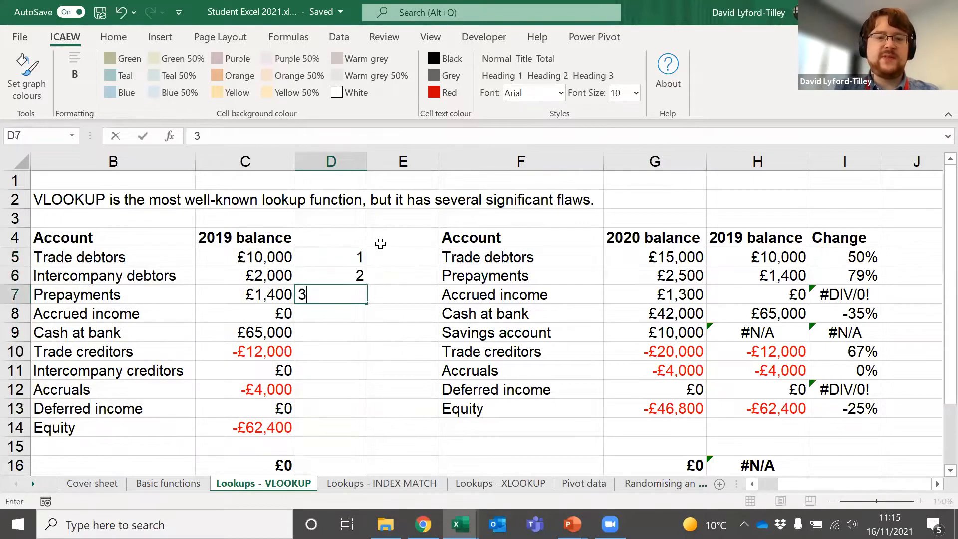
{"action": "key", "text": "Up"}
Step: Enter the formula =D5*5 in E5 and fill it down to E7
{"action": "key", "text": "Right"}
{"action": "key", "text": "Up"}
{"action": "type", "text": "="}
{"action": "key", "text": "Left"}
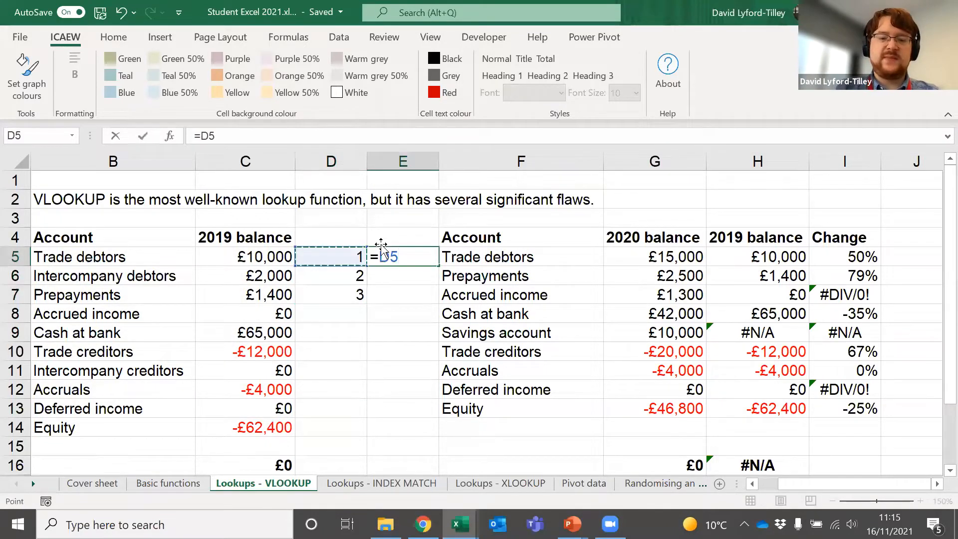
{"action": "type", "text": "&"}
{"action": "key", "text": "BackSpace"}
{"action": "type", "text": "*5"}
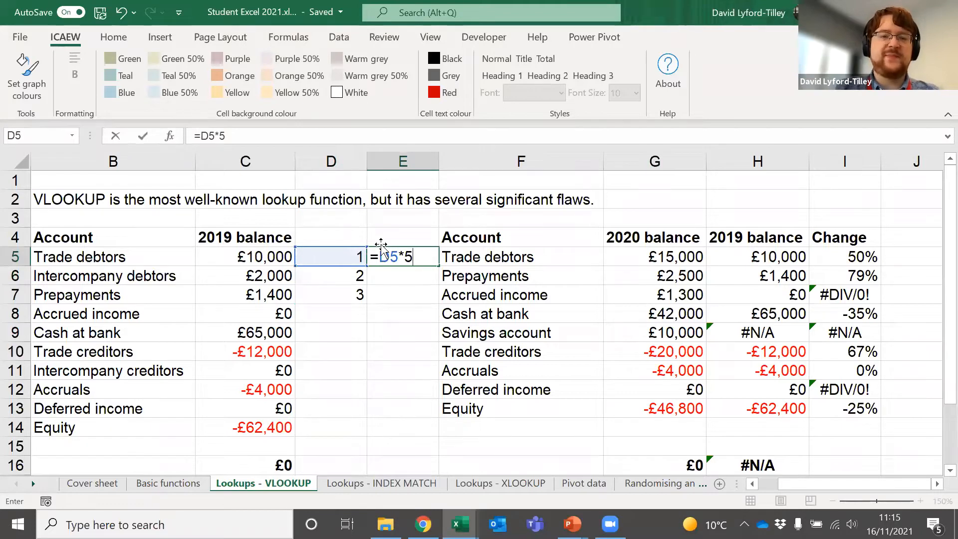
{"action": "key", "text": "ctrl+Return"}
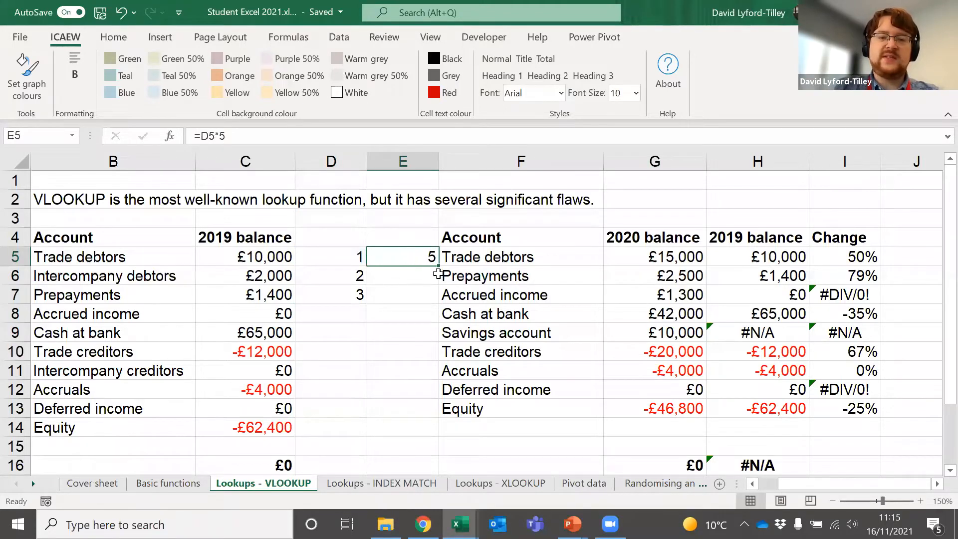
{"action": "left_click_drag", "start_coordinate": [439, 265], "coordinate": [438, 302]}
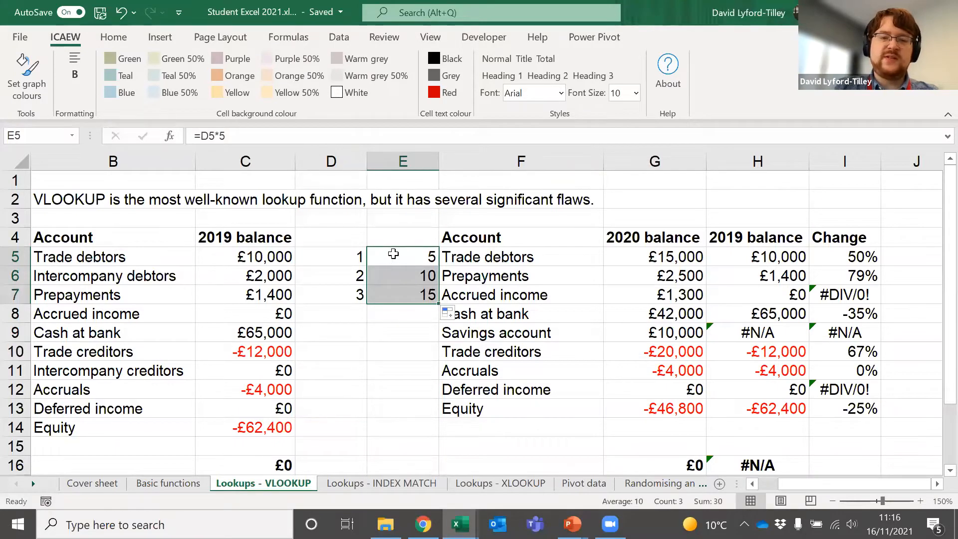
Step: Inspect the formulas in E5 to E7 to compare how their relative references to column D change by row
{"action": "left_click", "coordinate": [394, 336]}
{"action": "left_click", "coordinate": [402, 296]}
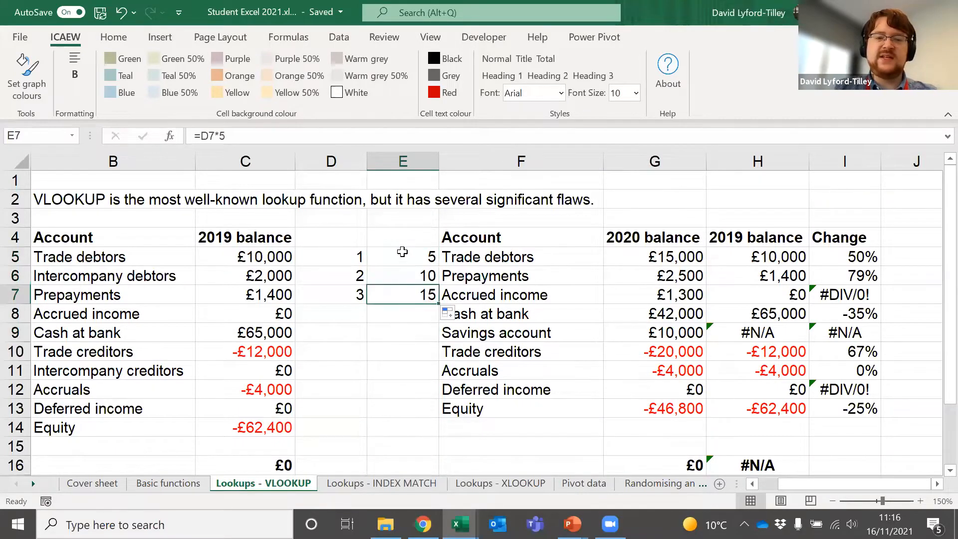
{"action": "double_click", "coordinate": [390, 257]}
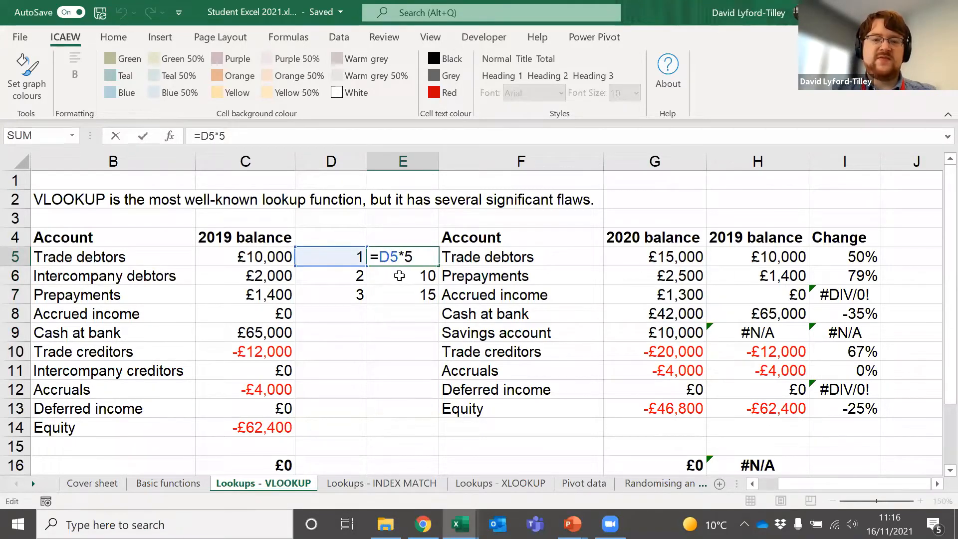
{"action": "double_click", "coordinate": [385, 275]}
{"action": "double_click", "coordinate": [388, 294]}
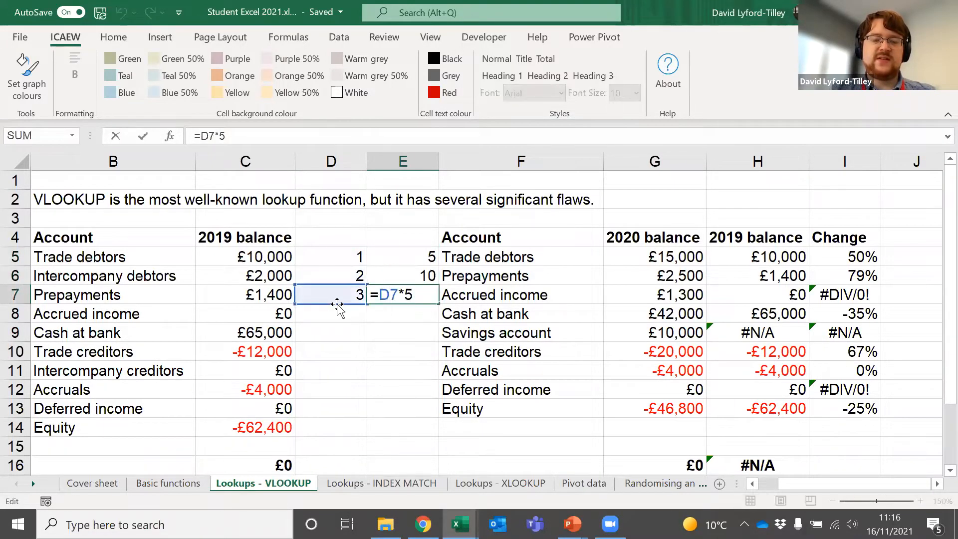
{"action": "key", "text": "Return"}
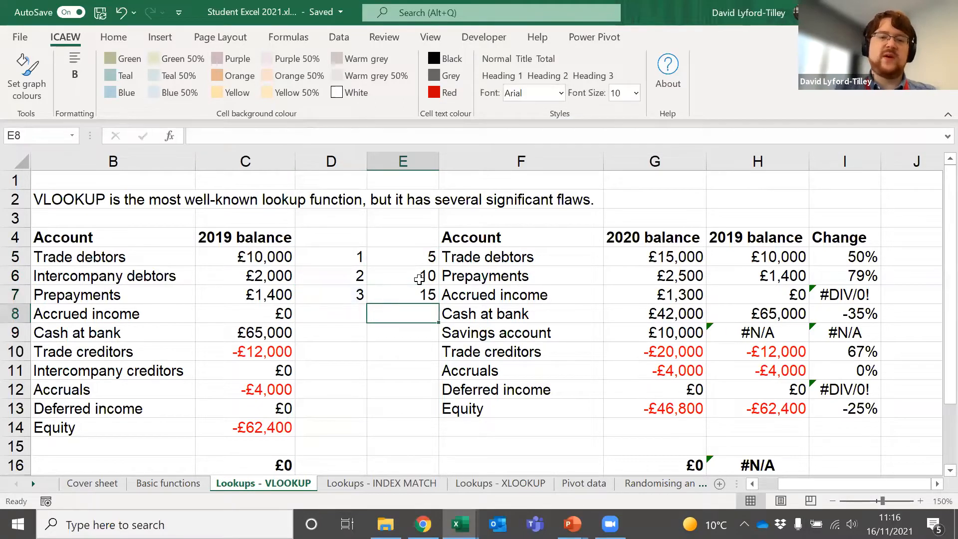
Step: Clear the sample numbers and formulas from D5:E7
{"action": "left_click", "coordinate": [402, 256]}
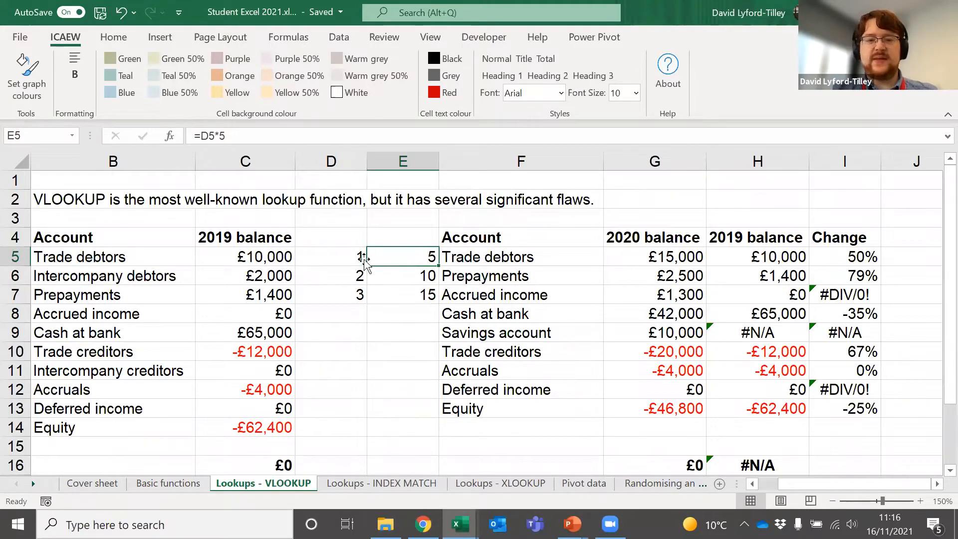
{"action": "left_click_drag", "start_coordinate": [345, 256], "coordinate": [405, 294]}
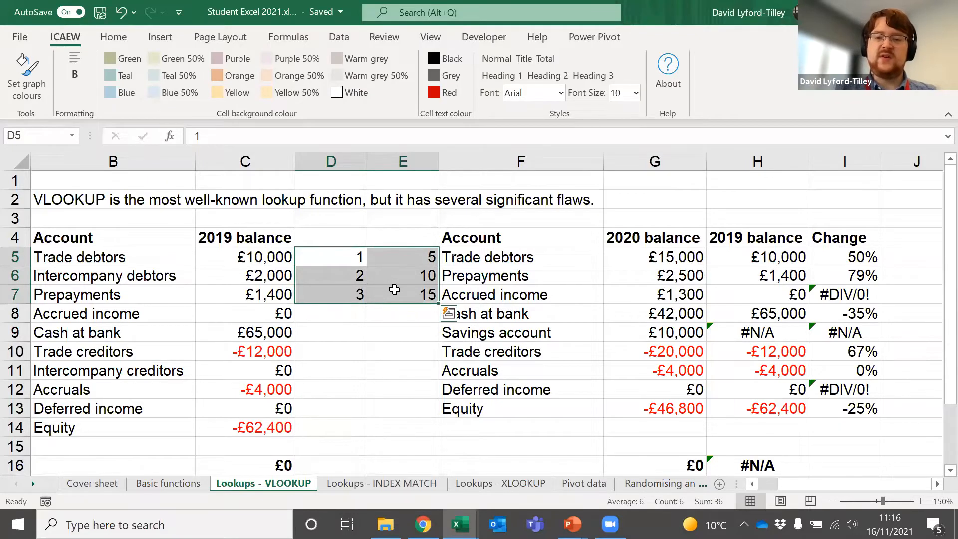
{"action": "key", "text": "Delete"}
Step: Shift the table_array range of the H5 VLOOKUP formula up to $B$4:$C$13, and return it to $B$5:$C$14
{"action": "left_click", "coordinate": [736, 258]}
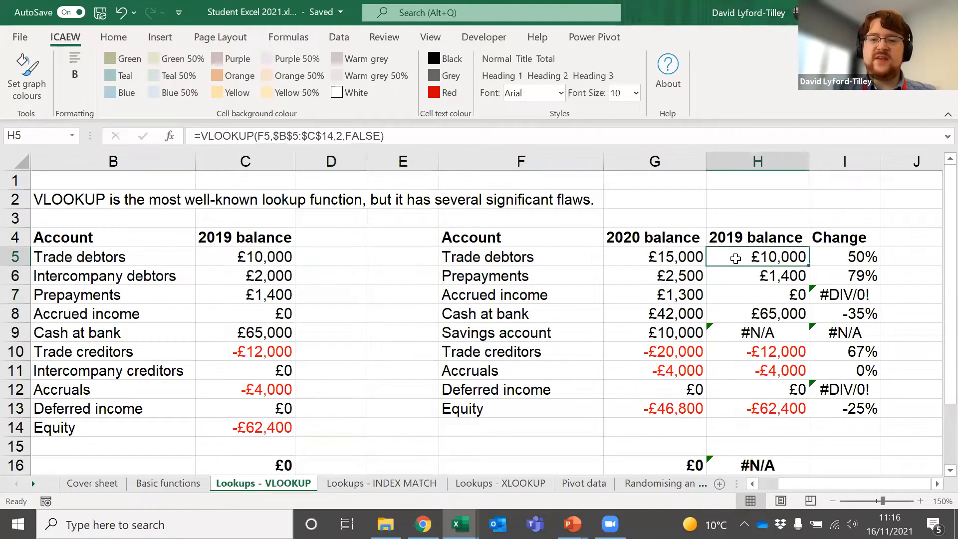
{"action": "double_click", "coordinate": [748, 253]}
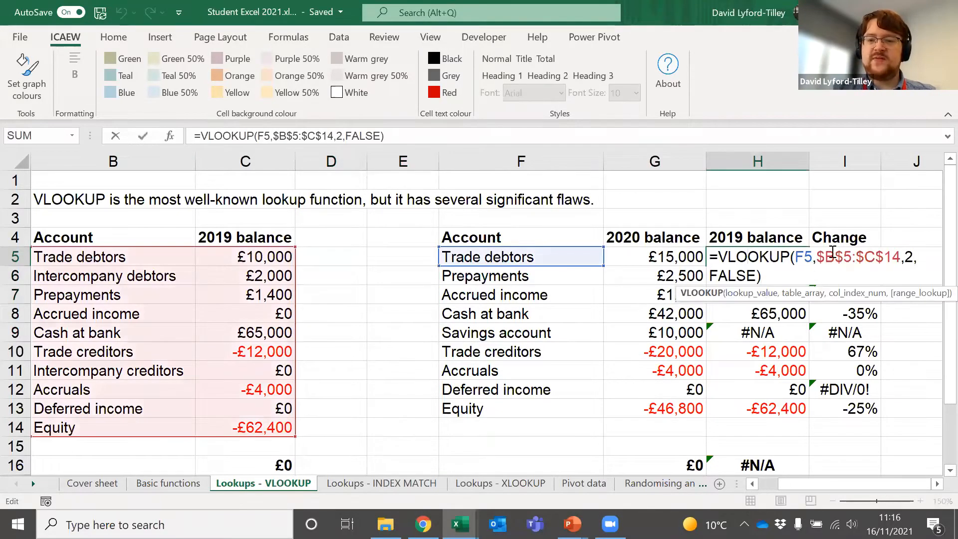
{"action": "left_click", "coordinate": [851, 258]}
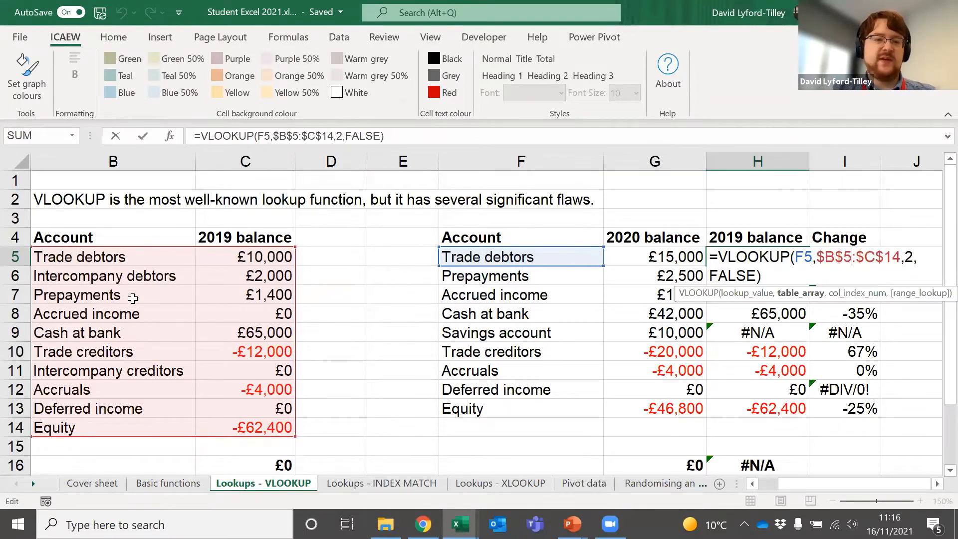
{"action": "left_click_drag", "start_coordinate": [158, 248], "coordinate": [159, 296]}
{"action": "left_click_drag", "start_coordinate": [159, 346], "coordinate": [153, 229]}
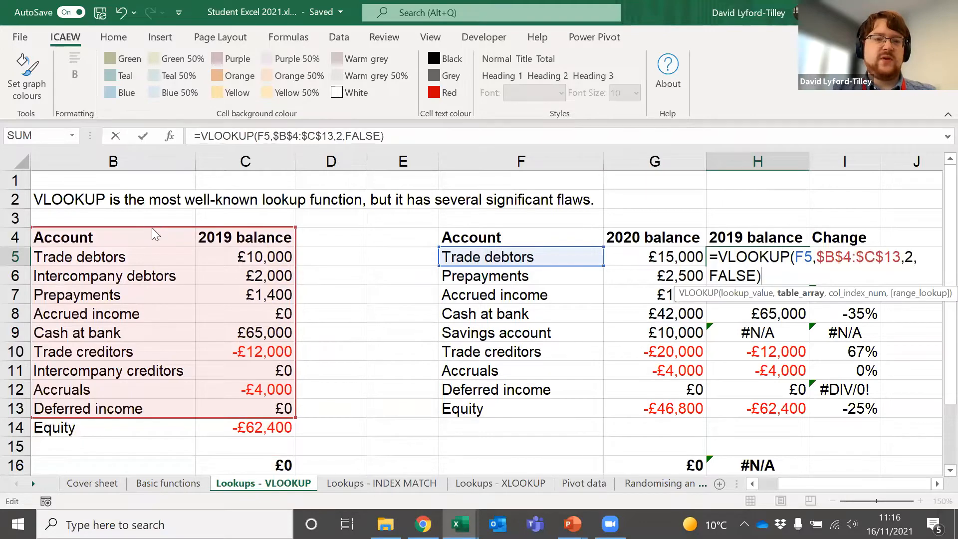
{"action": "left_click_drag", "start_coordinate": [153, 265], "coordinate": [146, 254]}
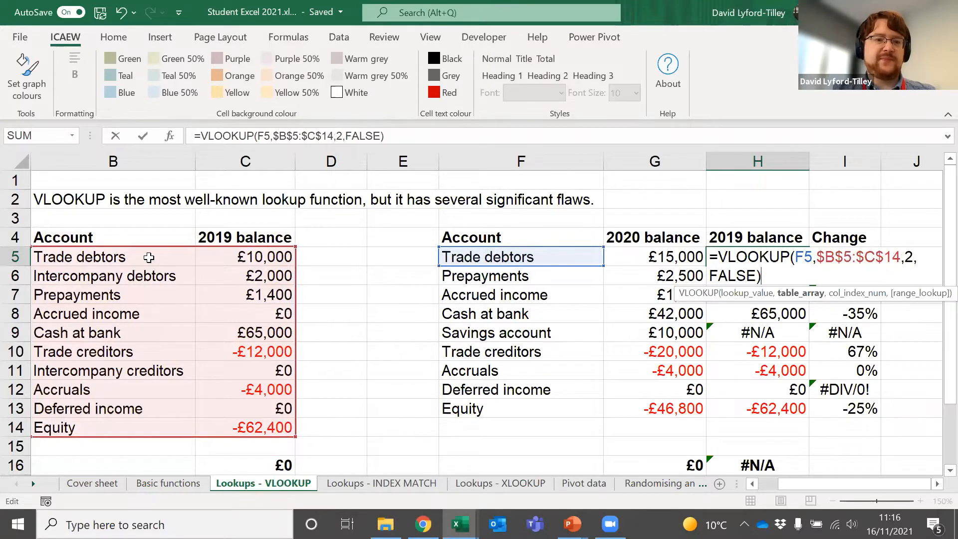
Step: Examine the lookup_value, table_array, col_index_num and range_lookup arguments of the VLOOKUP formula in H5
{"action": "left_click", "coordinate": [816, 257]}
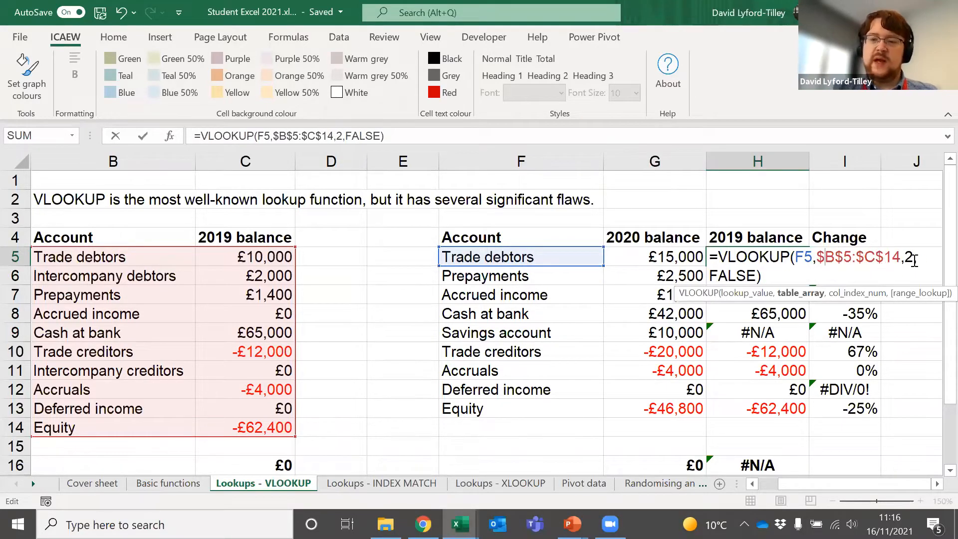
{"action": "left_click", "coordinate": [801, 293]}
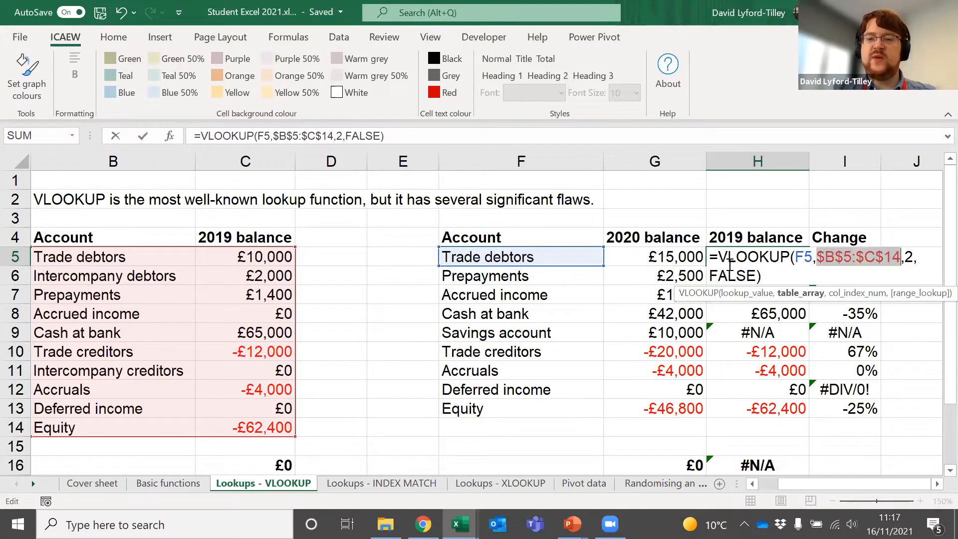
{"action": "left_click", "coordinate": [803, 257]}
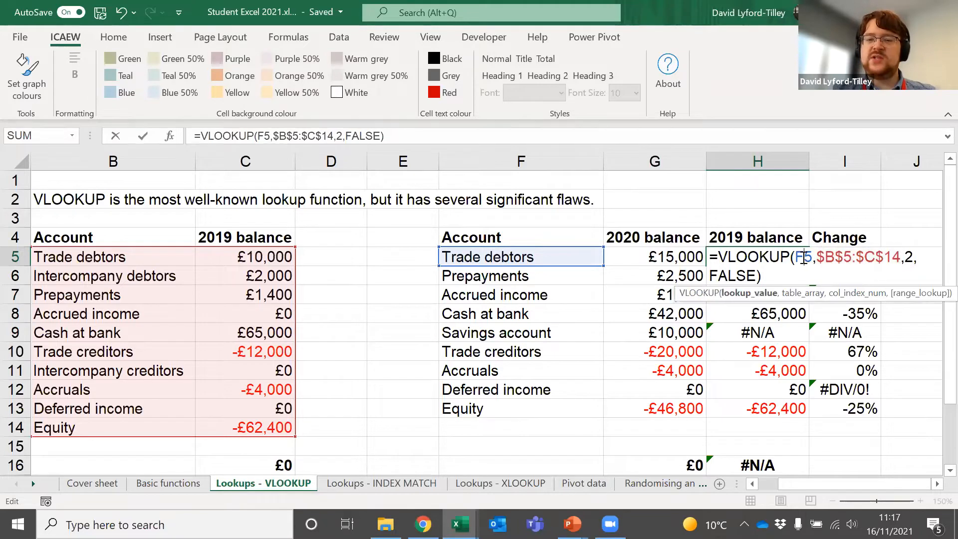
{"action": "left_click", "coordinate": [798, 293]}
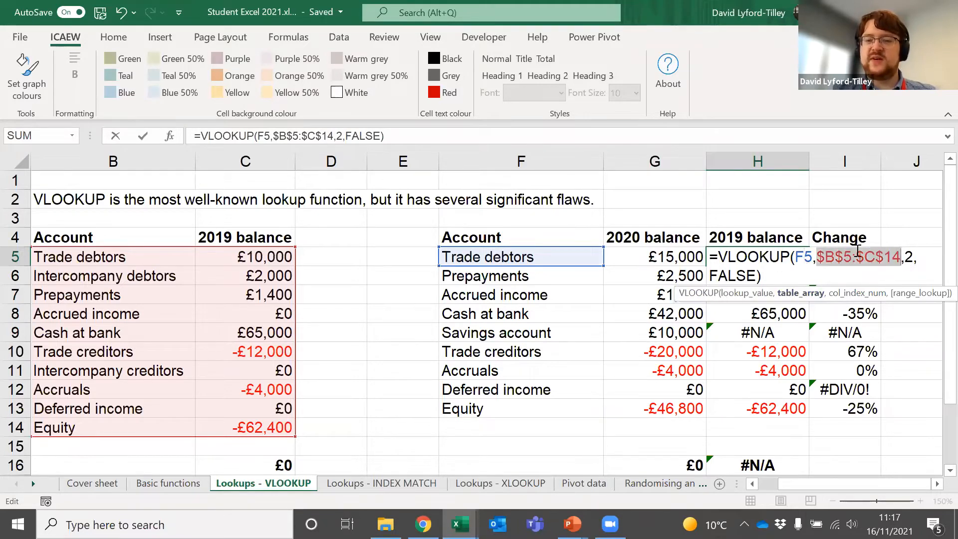
{"action": "left_click", "coordinate": [800, 258]}
{"action": "left_click", "coordinate": [806, 295]}
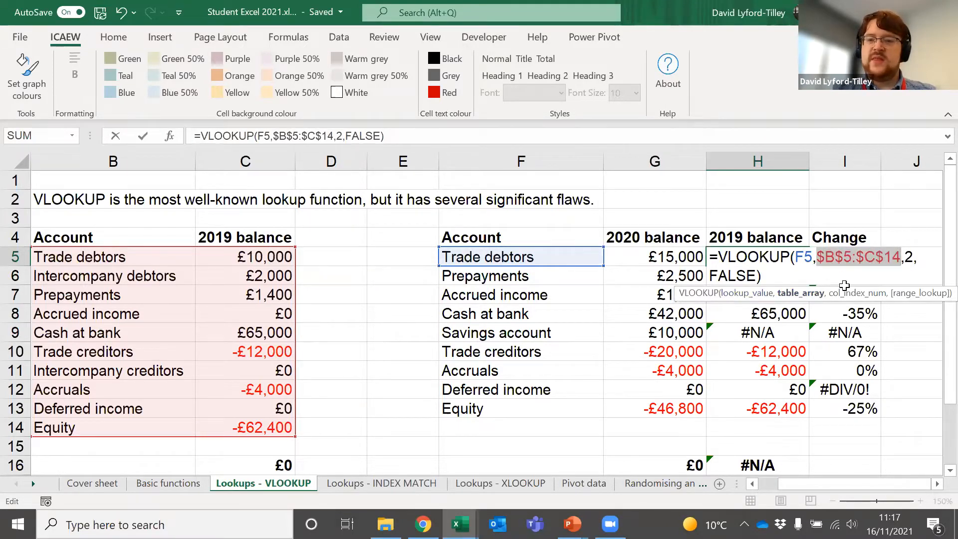
{"action": "left_click", "coordinate": [854, 293]}
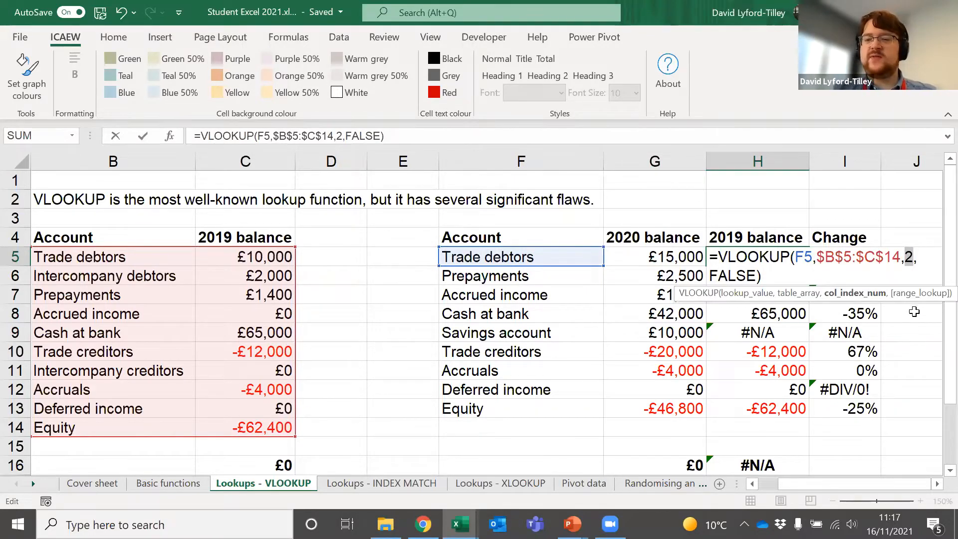
{"action": "left_click", "coordinate": [893, 294]}
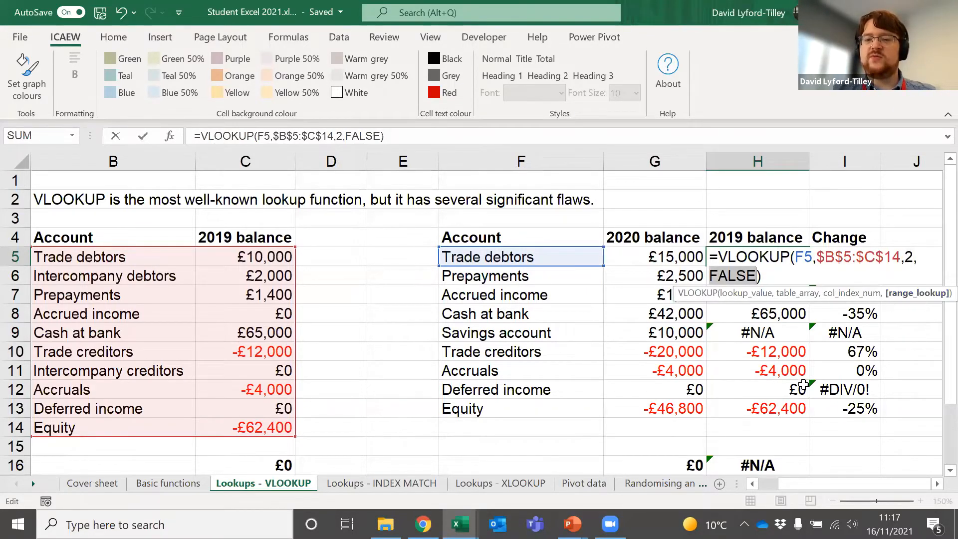
Step: Re-enter the range_lookup argument of the H5 VLOOKUP formula as FALSE for an exact match and commit the formula
{"action": "key", "text": "BackSpace"}
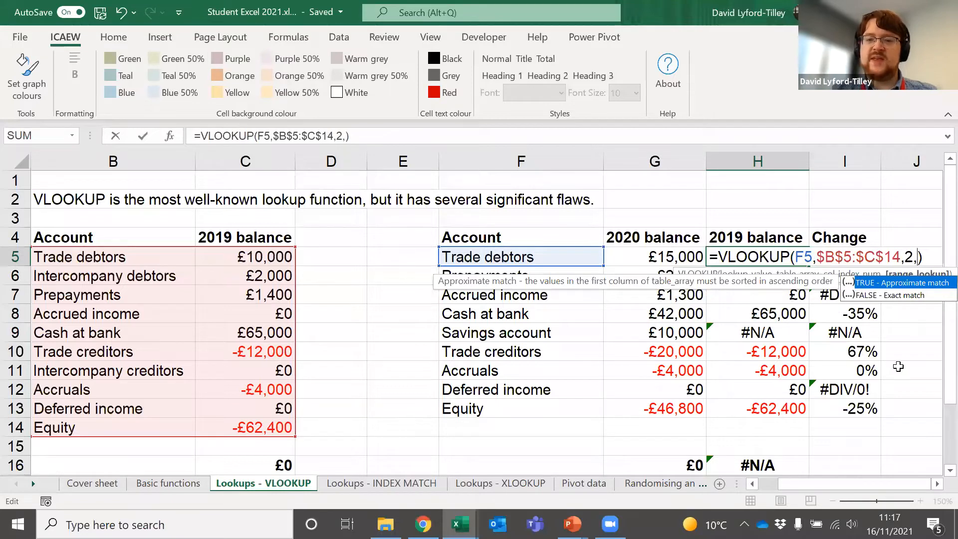
{"action": "key", "text": "Down"}
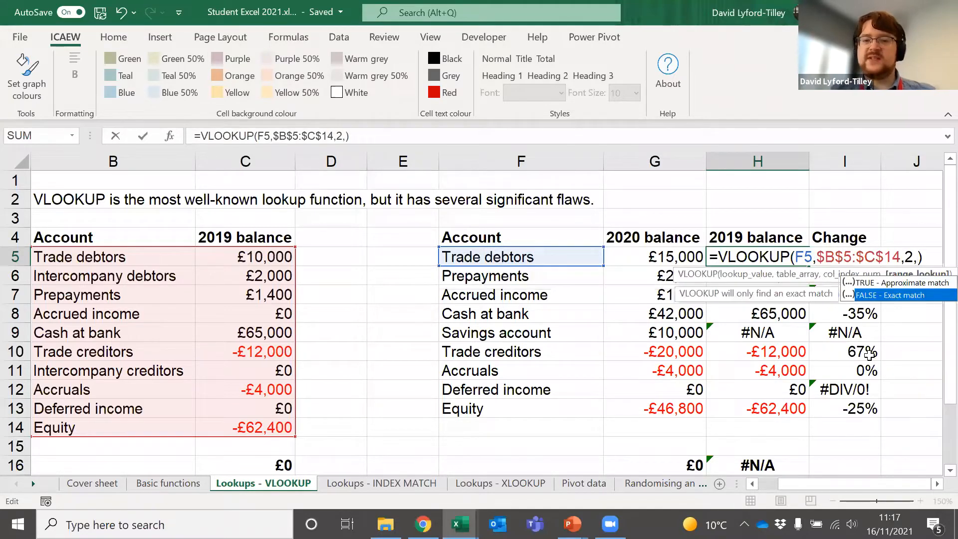
{"action": "key", "text": "Tab"}
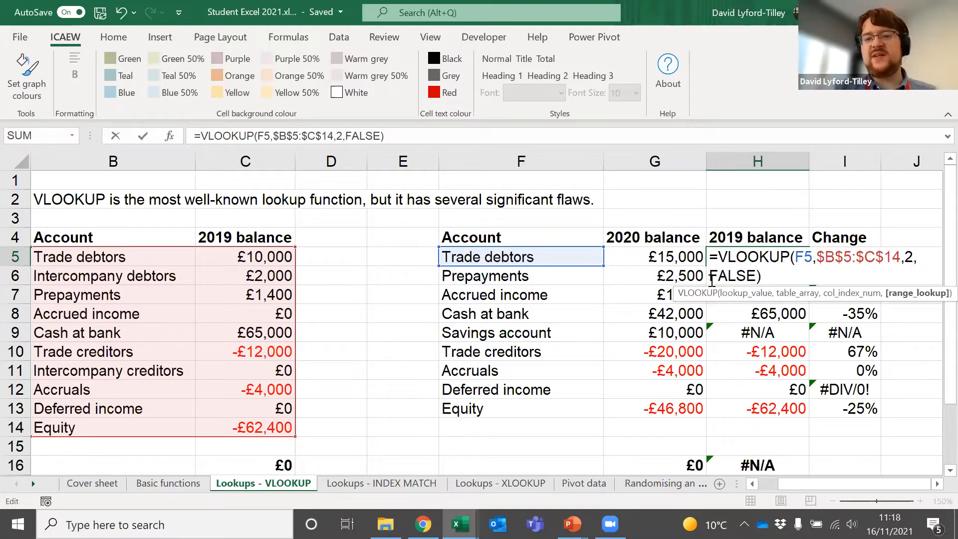
{"action": "key", "text": "ctrl+Return"}
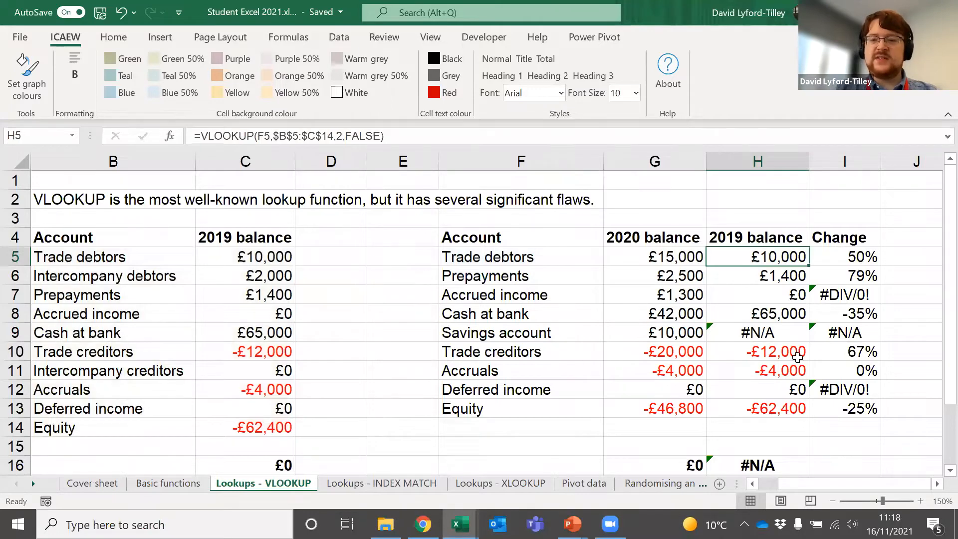
Step: Examine the Savings account lookup in H9 against its name in F9 and the Accruals lookup in H11
{"action": "left_click", "coordinate": [718, 333]}
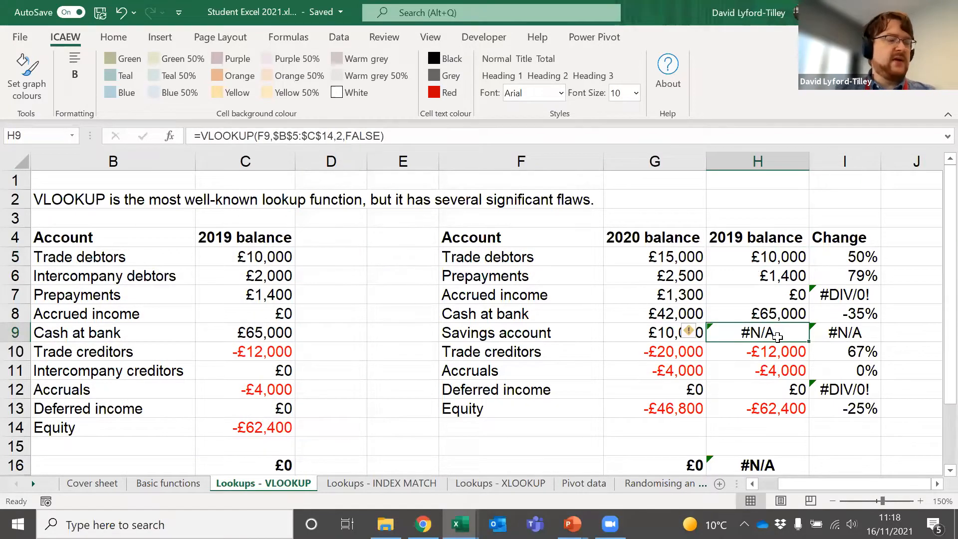
{"action": "left_click", "coordinate": [492, 336]}
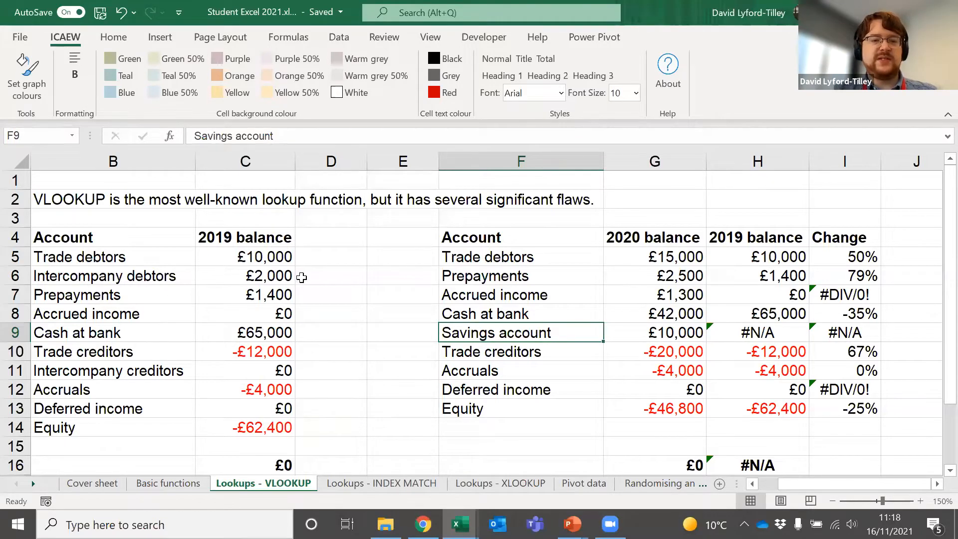
{"action": "left_click", "coordinate": [752, 334]}
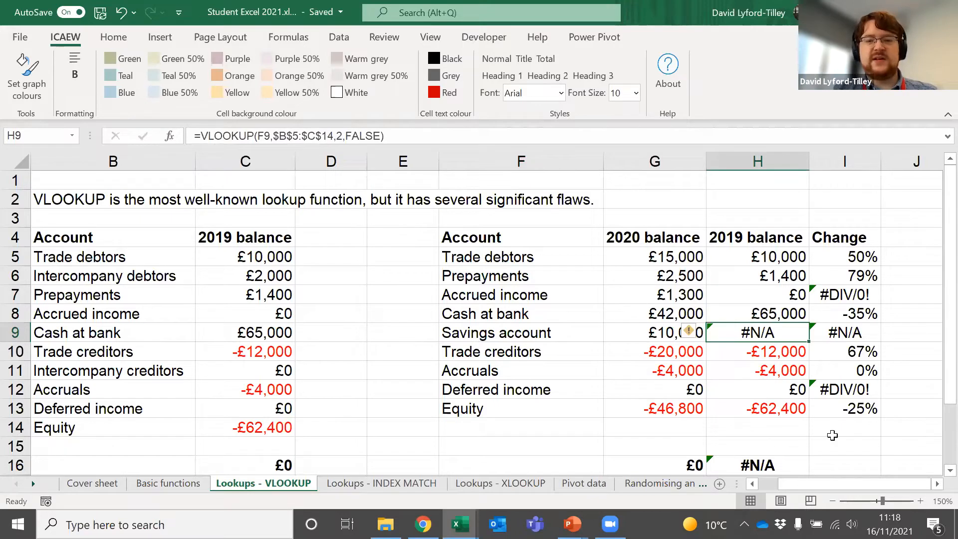
{"action": "left_click", "coordinate": [757, 377]}
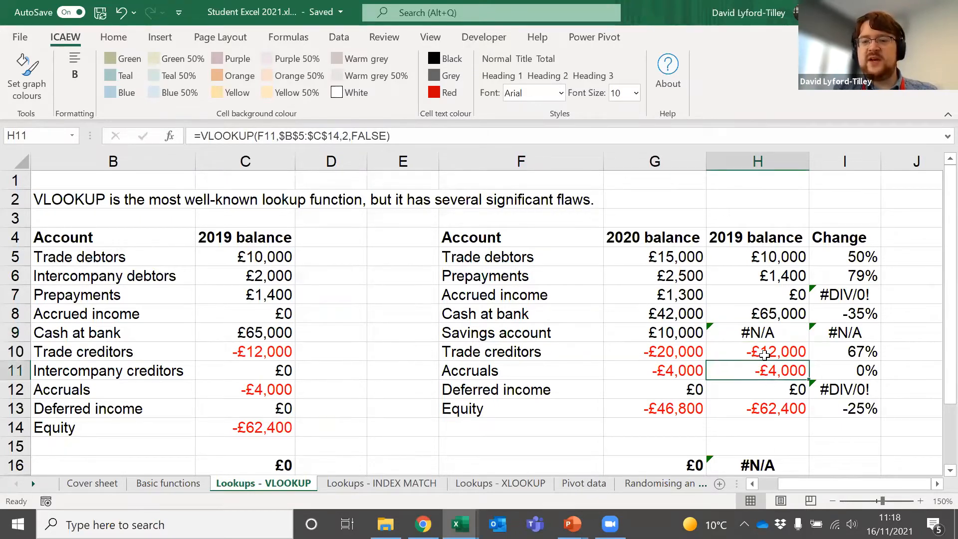
{"action": "left_click", "coordinate": [762, 337]}
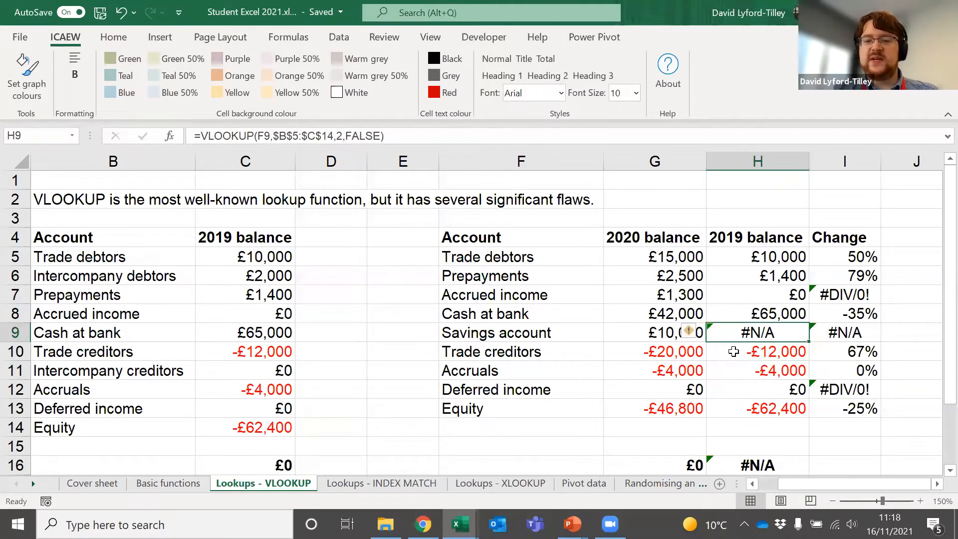
{"action": "left_click", "coordinate": [757, 369]}
{"action": "left_click", "coordinate": [749, 334]}
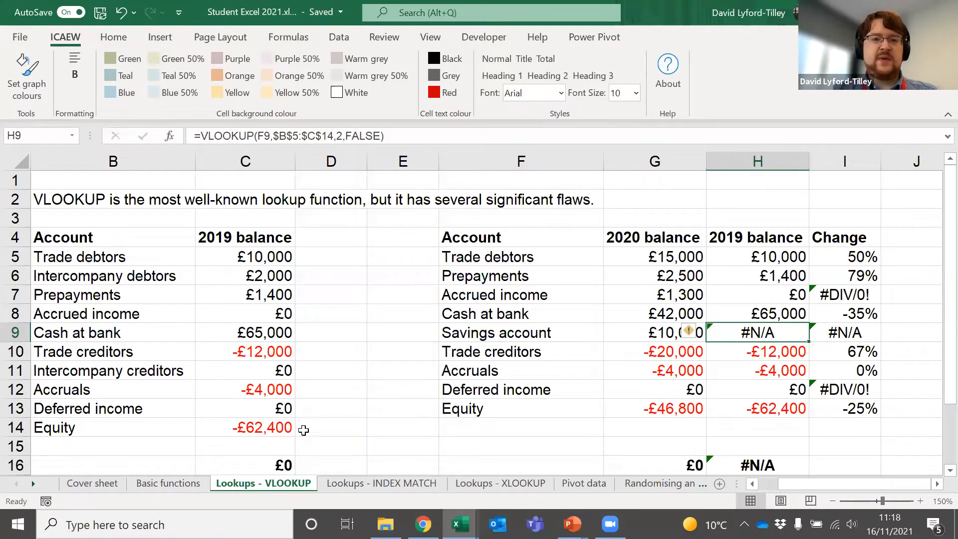
Step: Open the Lookups - INDEX MATCH sheet and review its two account tables and the formula in H5
{"action": "left_click", "coordinate": [349, 484]}
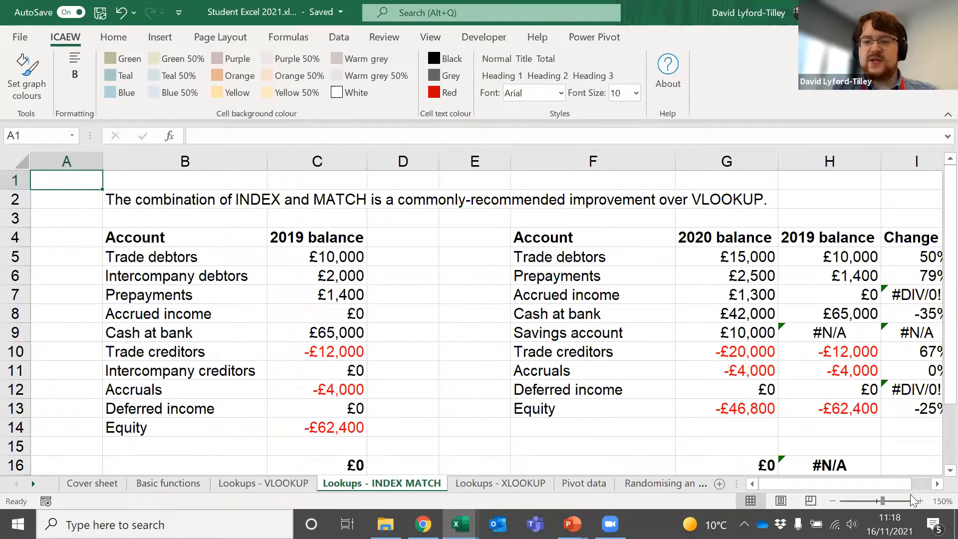
{"action": "left_click", "coordinate": [935, 483]}
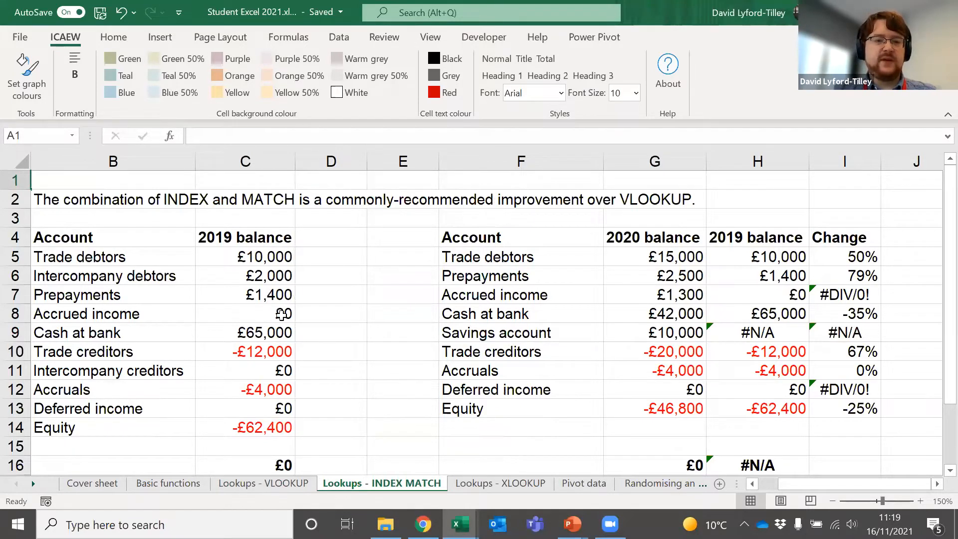
{"action": "left_click", "coordinate": [256, 261]}
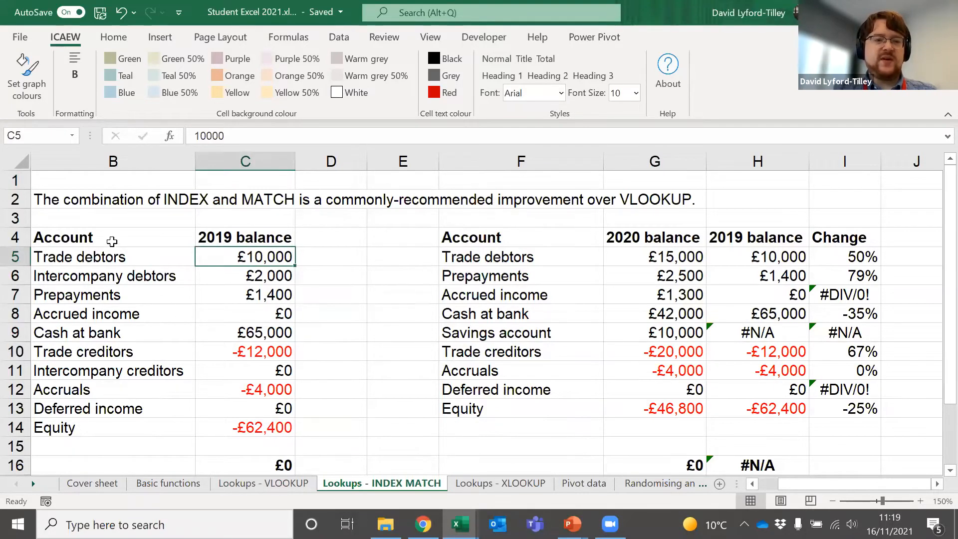
{"action": "left_click_drag", "start_coordinate": [111, 242], "coordinate": [274, 427]}
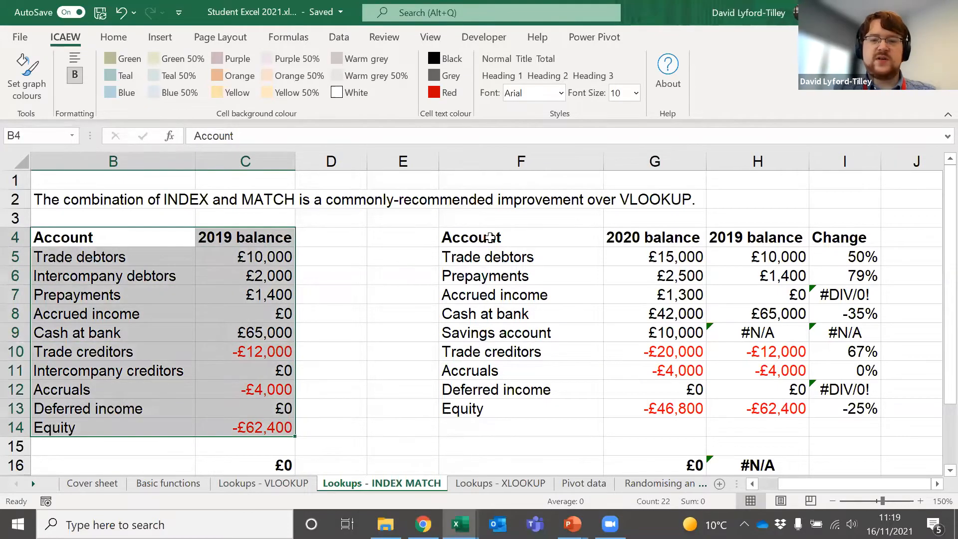
{"action": "left_click_drag", "start_coordinate": [491, 237], "coordinate": [649, 407]}
{"action": "left_click", "coordinate": [748, 257]}
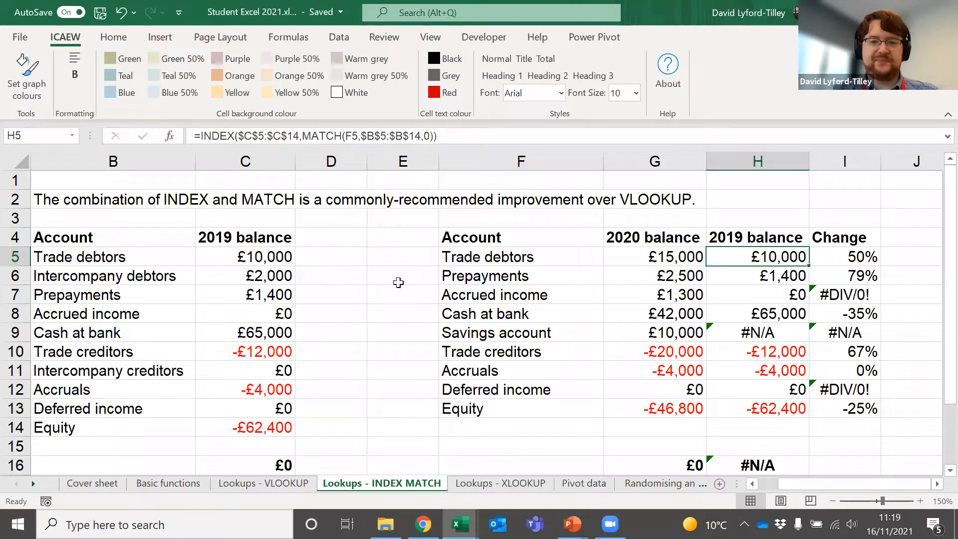
Step: Enter the column headings INDEX in D4 and MATCH in E4
{"action": "left_click", "coordinate": [407, 237]}
{"action": "key", "text": "shift+Tab"}
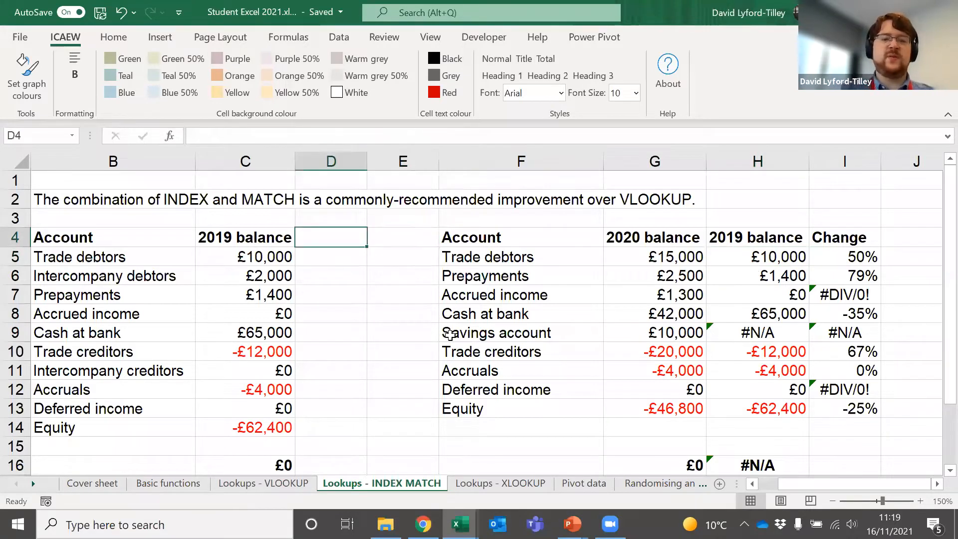
{"action": "type", "text": "INDEX"}
{"action": "key", "text": "Return"}
{"action": "key", "text": "Up"}
{"action": "type", "text": "MATCG"}
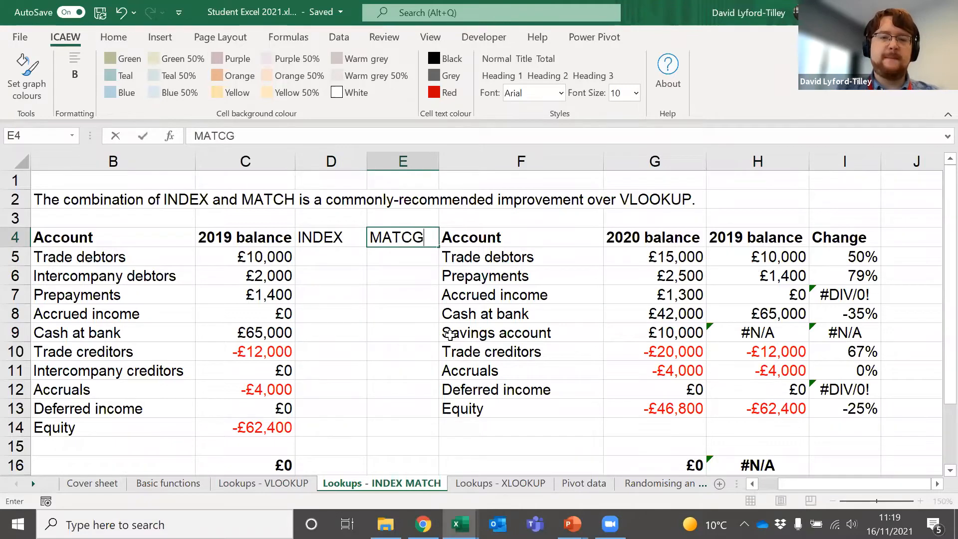
{"action": "key", "text": "BackSpace"}
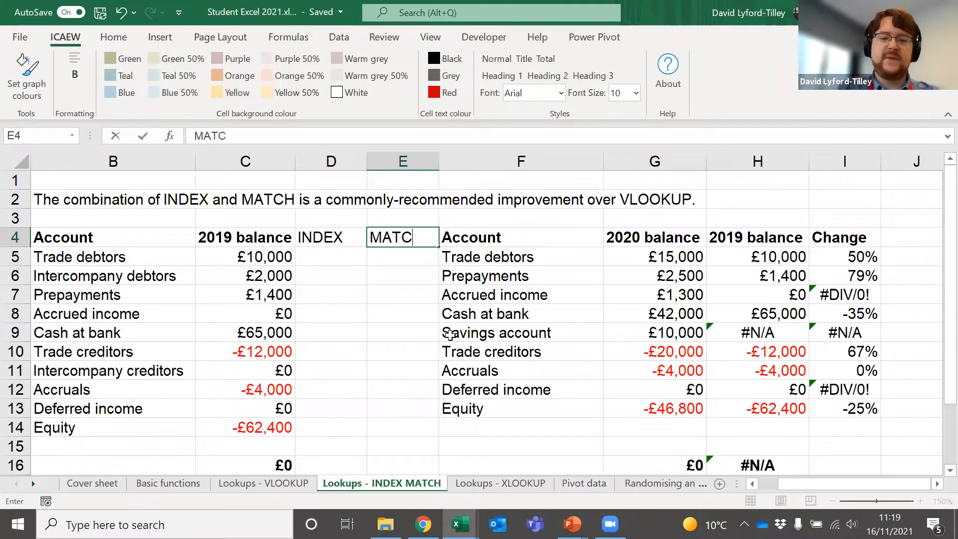
{"action": "type", "text": "H"}
{"action": "key", "text": "Return"}
Step: Enter the formula =INDEX(C5:C14,5) in D5 and compare its result with the 2019 balance in C9
{"action": "key", "text": "Left"}
{"action": "type", "text": "=ind"}
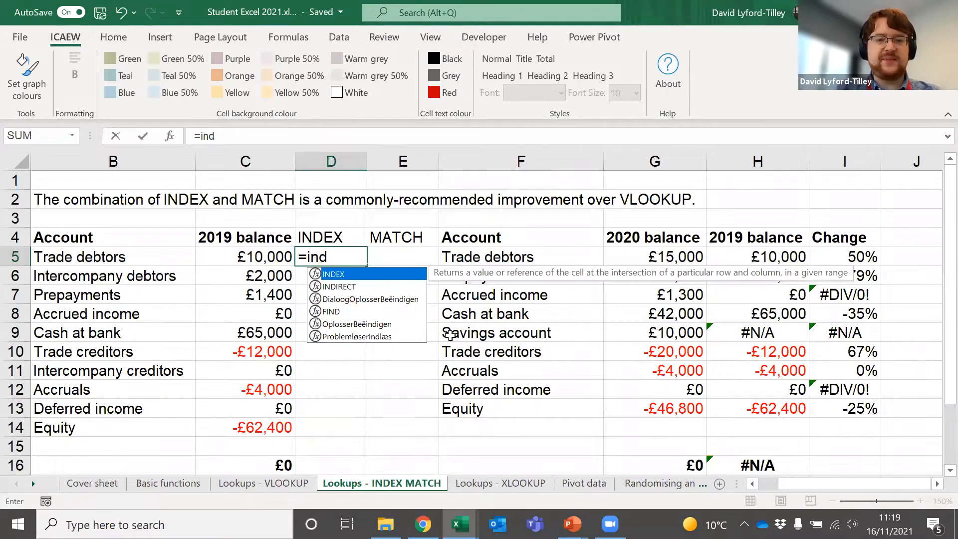
{"action": "key", "text": "Tab"}
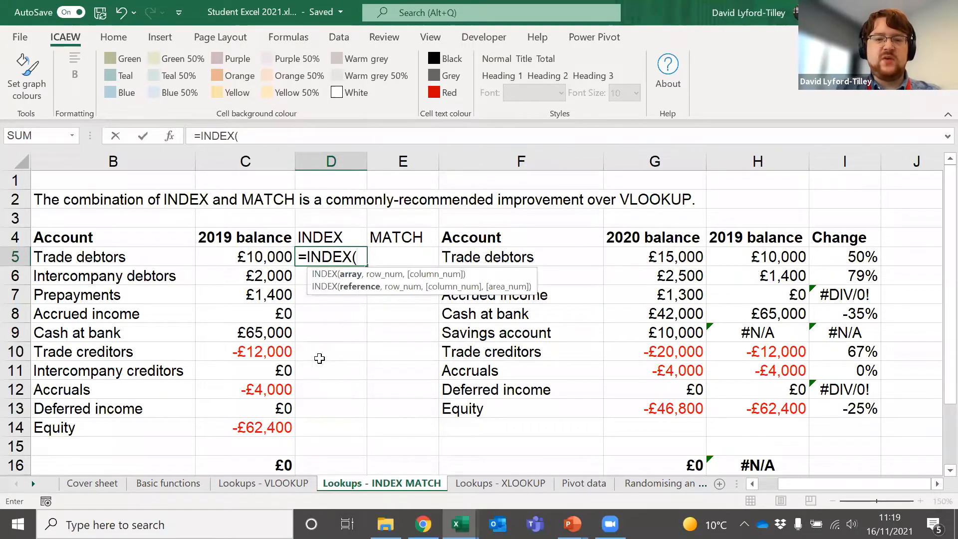
{"action": "left_click_drag", "start_coordinate": [249, 253], "coordinate": [289, 434]}
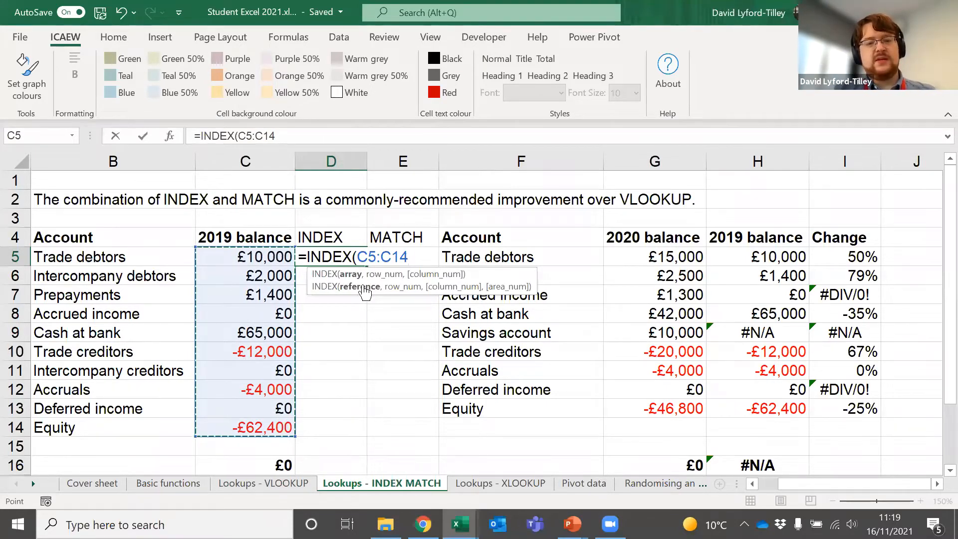
{"action": "type", "text": ","}
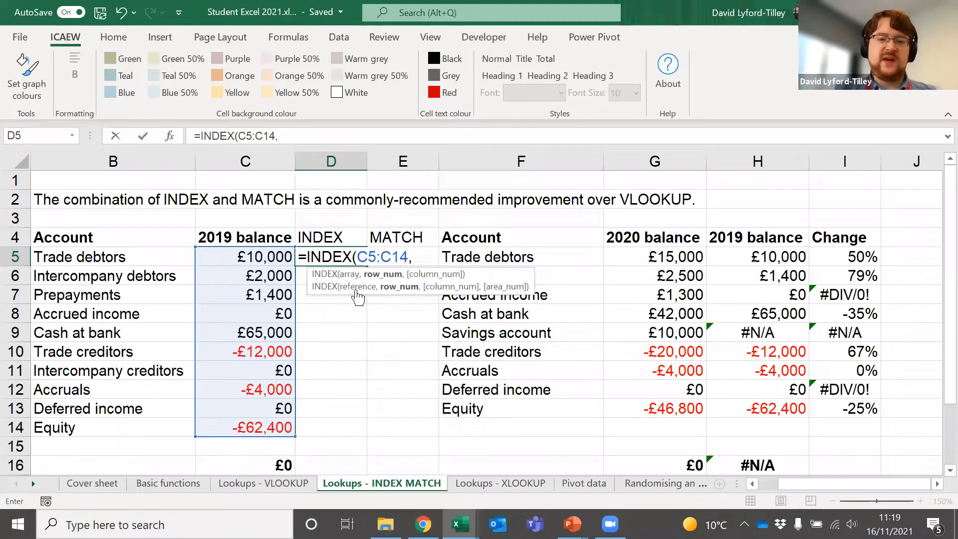
{"action": "type", "text": "5"}
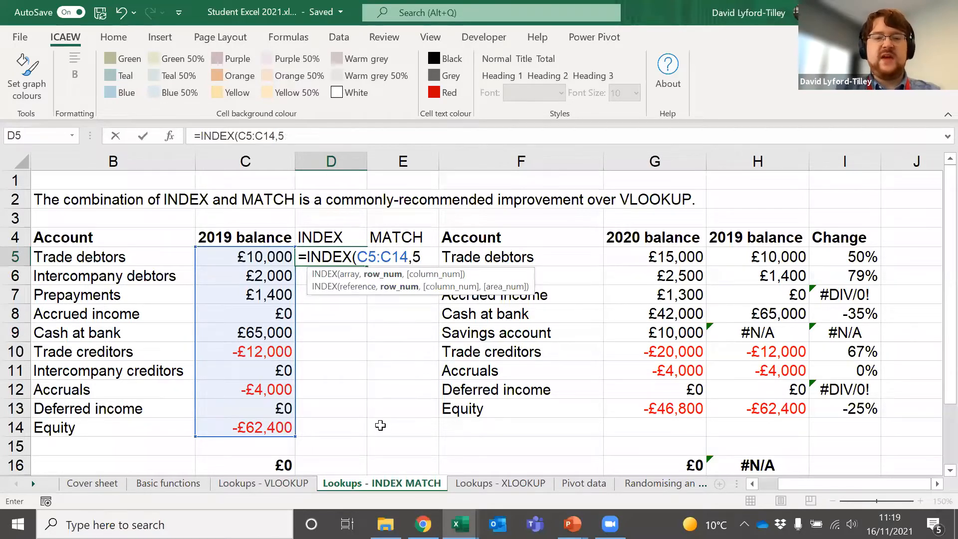
{"action": "type", "text": ")"}
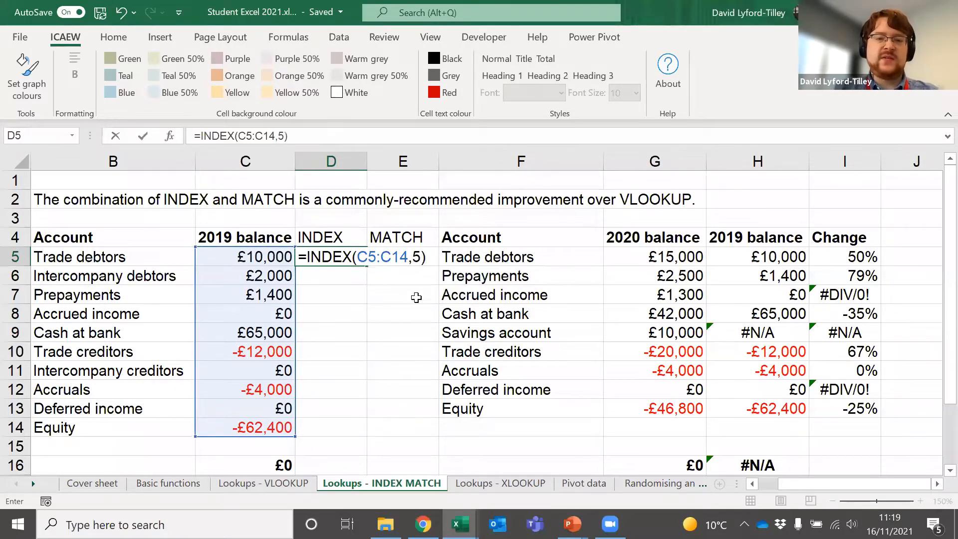
{"action": "key", "text": "ctrl+Return"}
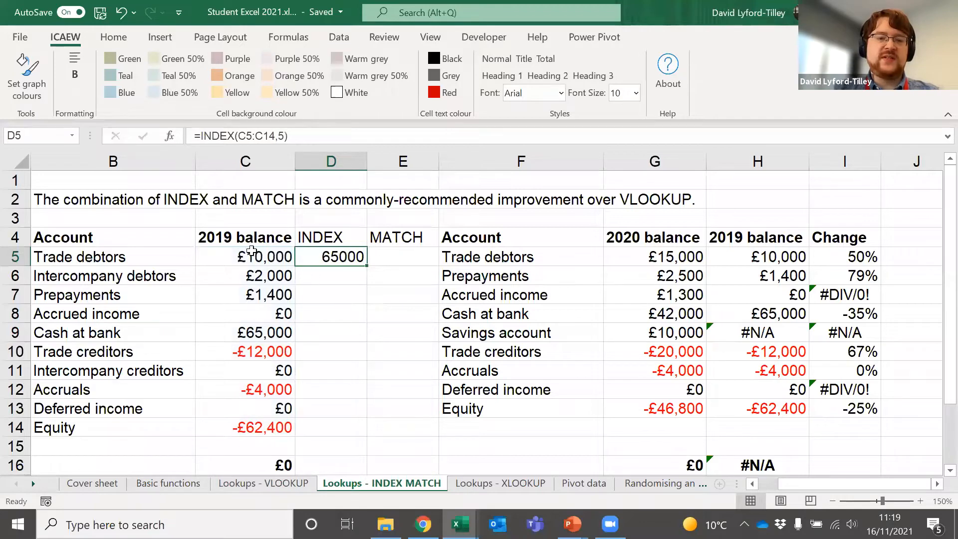
{"action": "left_click", "coordinate": [255, 329]}
{"action": "left_click", "coordinate": [328, 257]}
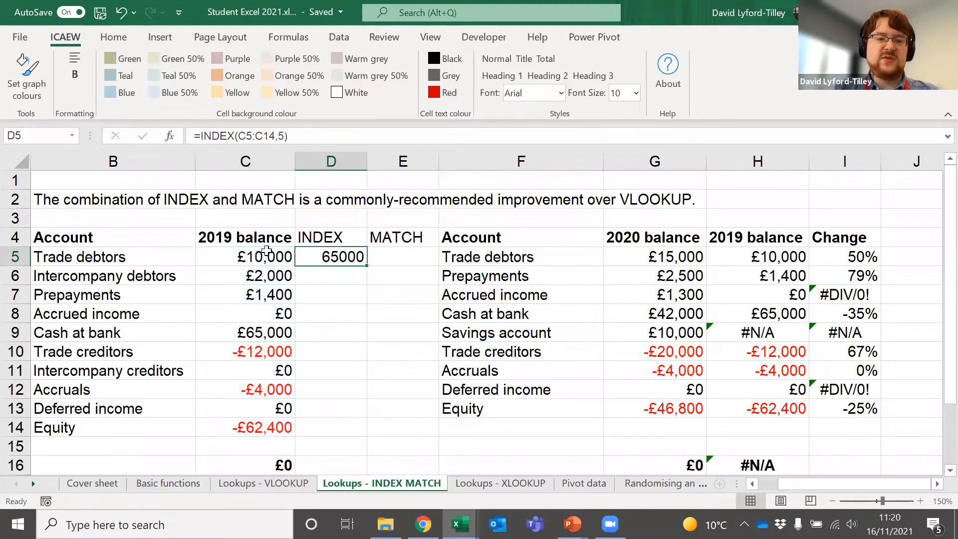
Step: Review the array argument of the INDEX formula in D5 and change its row_num argument to 7
{"action": "double_click", "coordinate": [331, 255]}
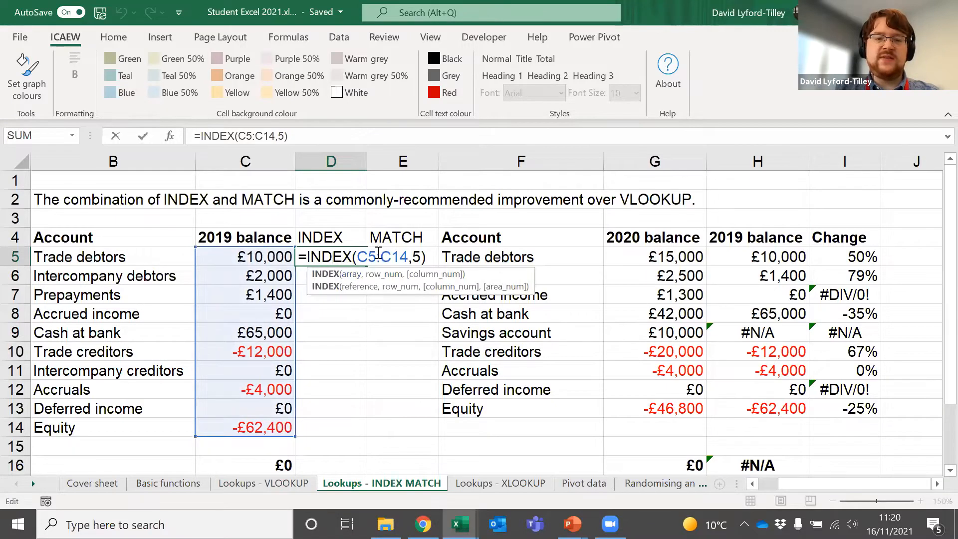
{"action": "left_click", "coordinate": [370, 255]}
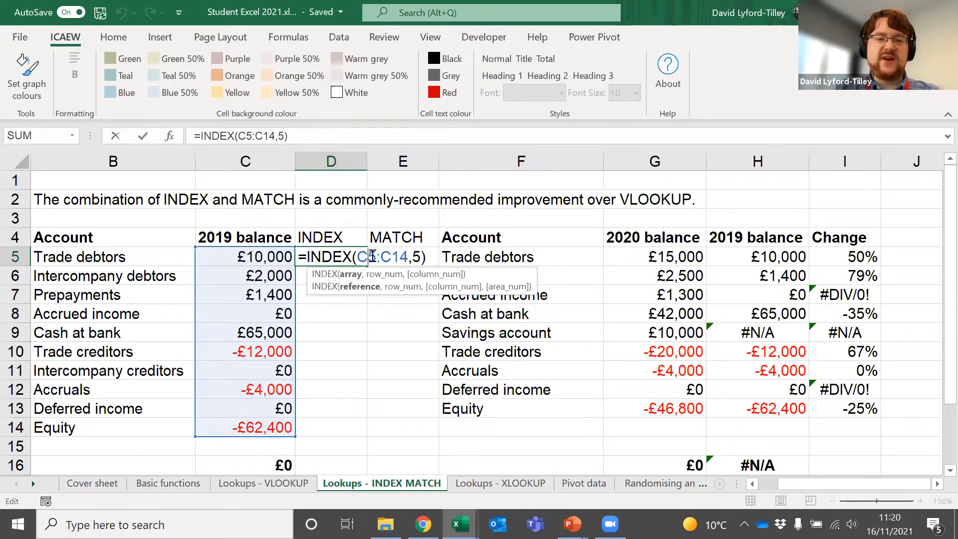
{"action": "left_click", "coordinate": [349, 276]}
{"action": "left_click", "coordinate": [413, 255]}
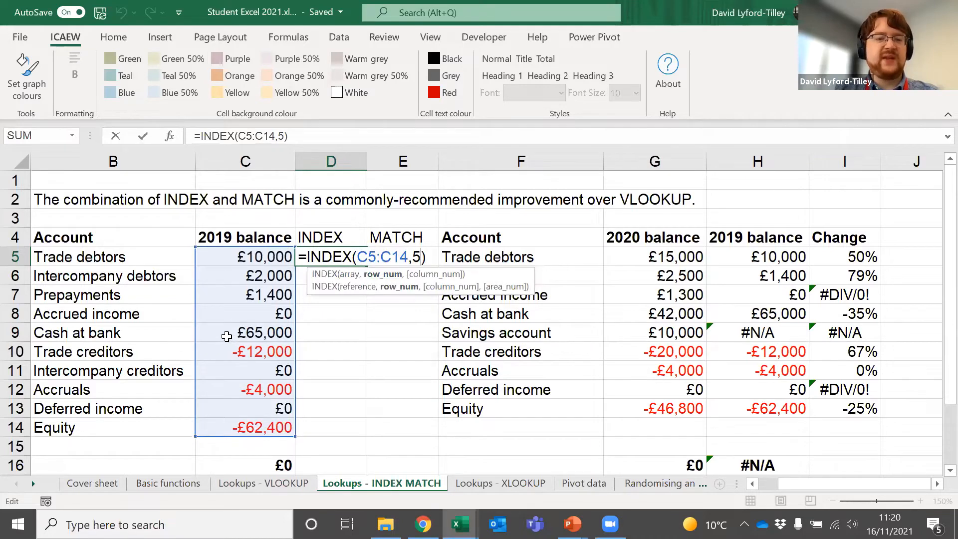
{"action": "key", "text": "Delete"}
{"action": "type", "text": "7"}
{"action": "key", "text": "ctrl+Return"}
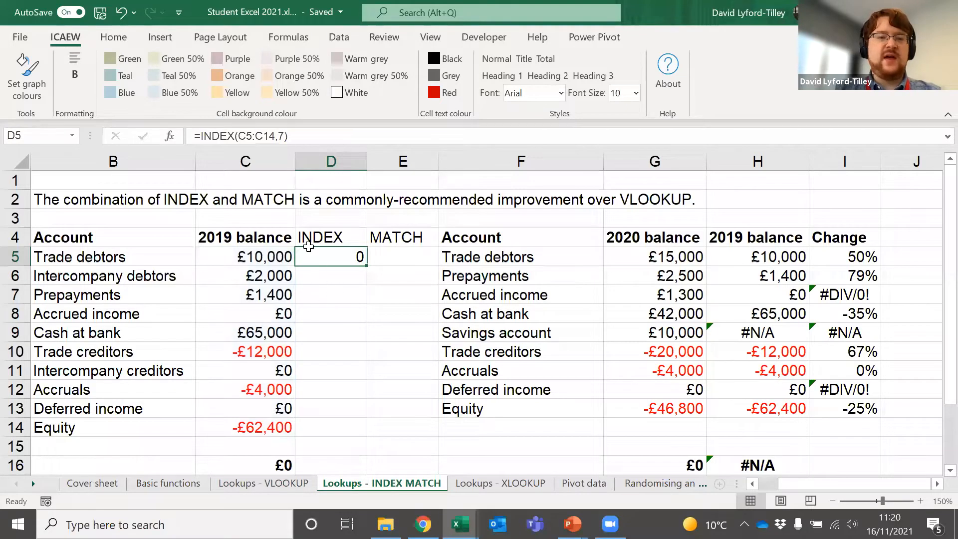
{"action": "double_click", "coordinate": [333, 257]}
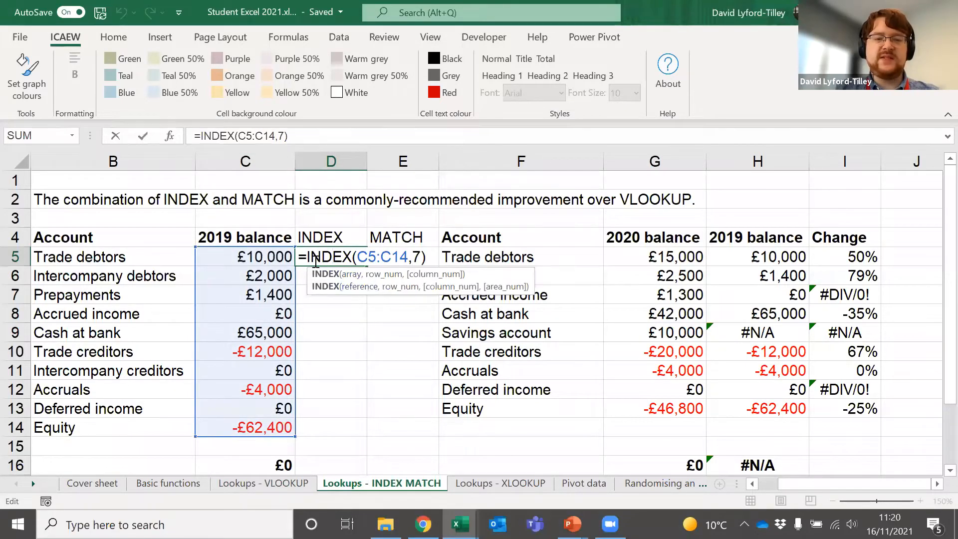
{"action": "key", "text": "ctrl+Return"}
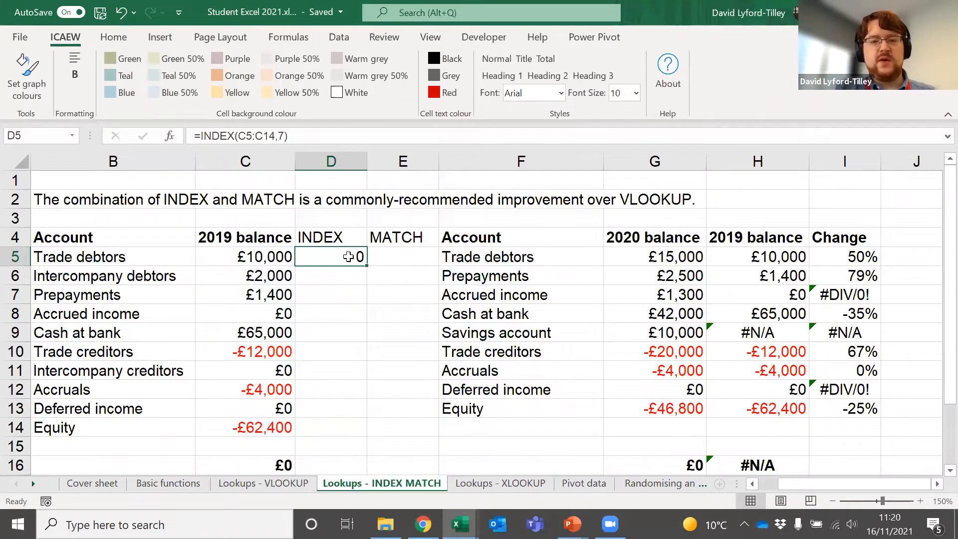
Step: Enter the formula =MATCH(F5,B5:B14,0) in E5 to find the account's position with an exact match
{"action": "left_click", "coordinate": [394, 260]}
{"action": "type", "text": "=MATCH("}
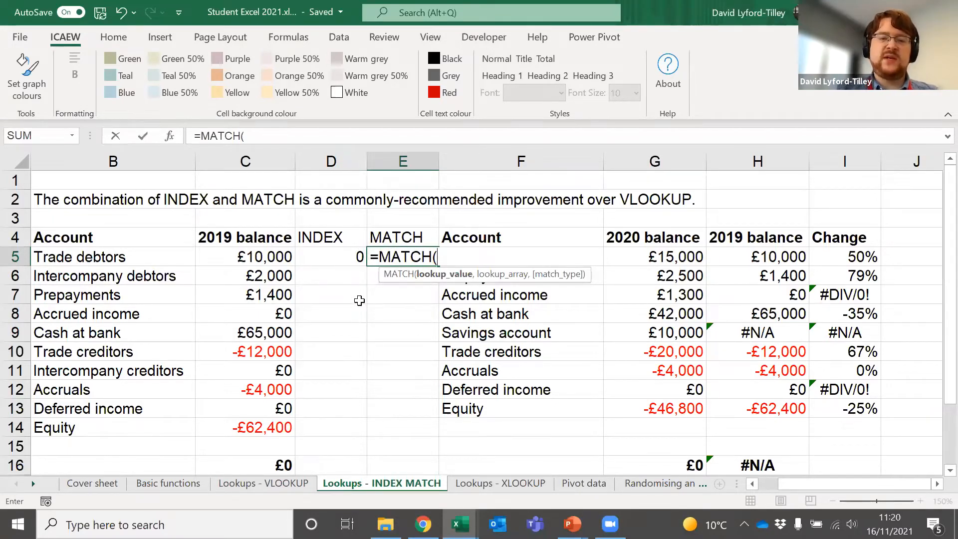
{"action": "key", "text": "Right"}
{"action": "type", "text": ","}
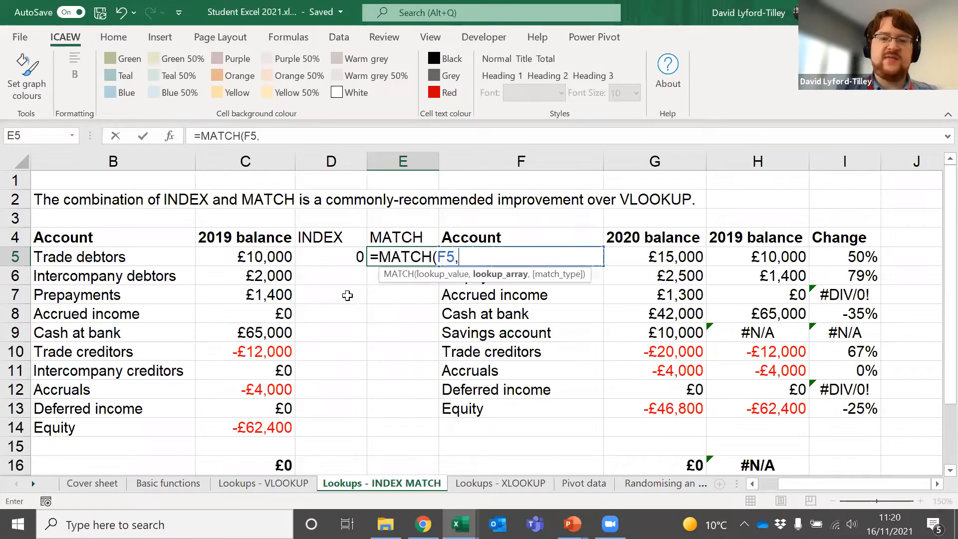
{"action": "left_click_drag", "start_coordinate": [78, 256], "coordinate": [141, 427]}
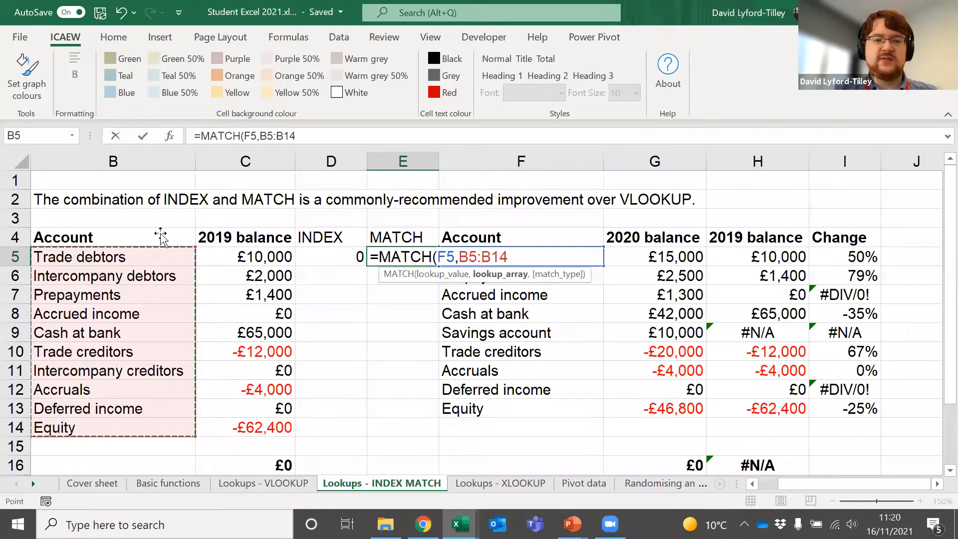
{"action": "type", "text": ","}
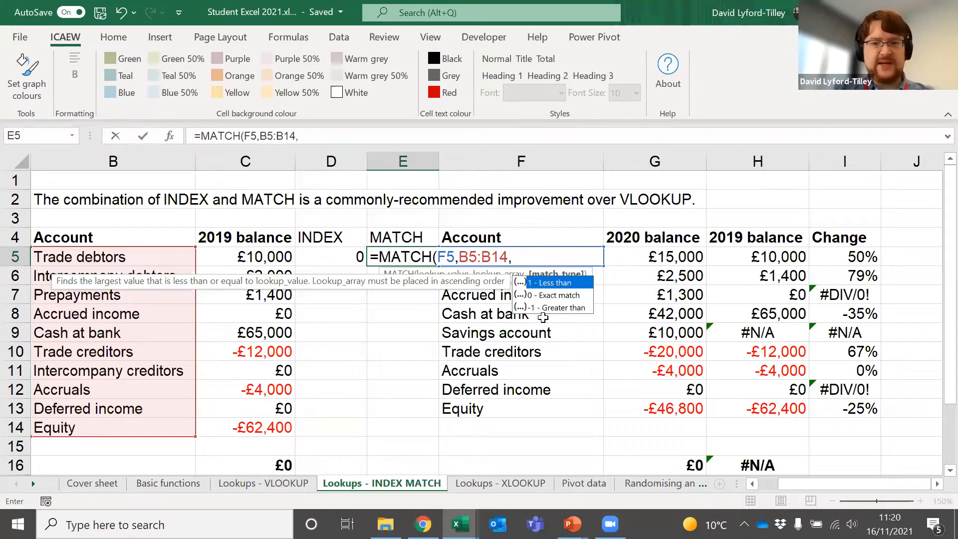
{"action": "type", "text": "0"}
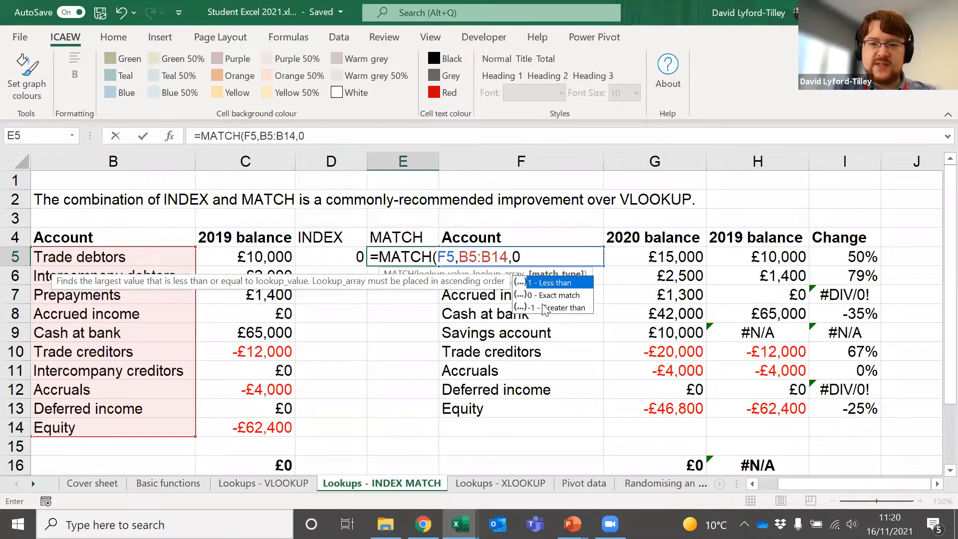
{"action": "type", "text": ")"}
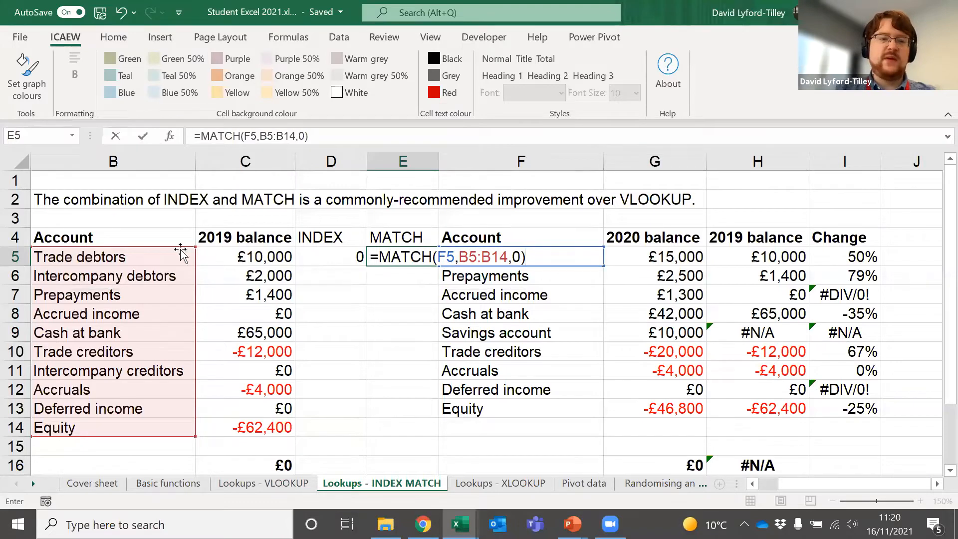
{"action": "key", "text": "ctrl+Return"}
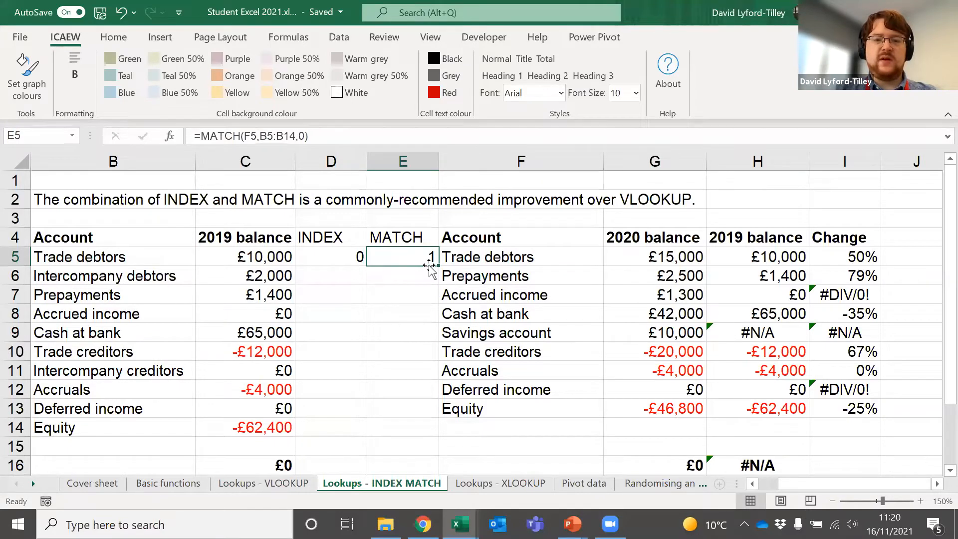
Step: Undo a trial fill of the E5 MATCH formula down to E13 and make its B14 reference absolute as $B$14
{"action": "left_click_drag", "start_coordinate": [438, 266], "coordinate": [435, 415]}
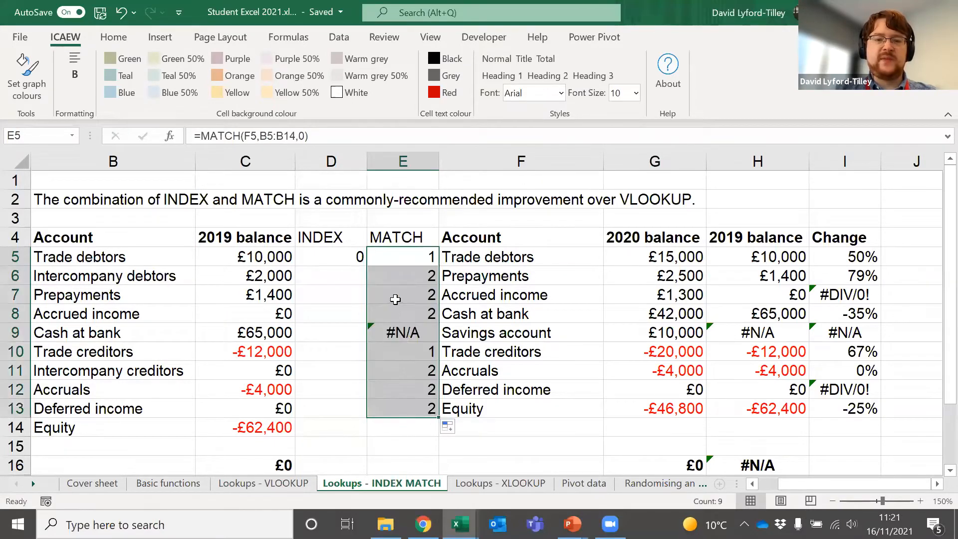
{"action": "key", "text": "ctrl+z"}
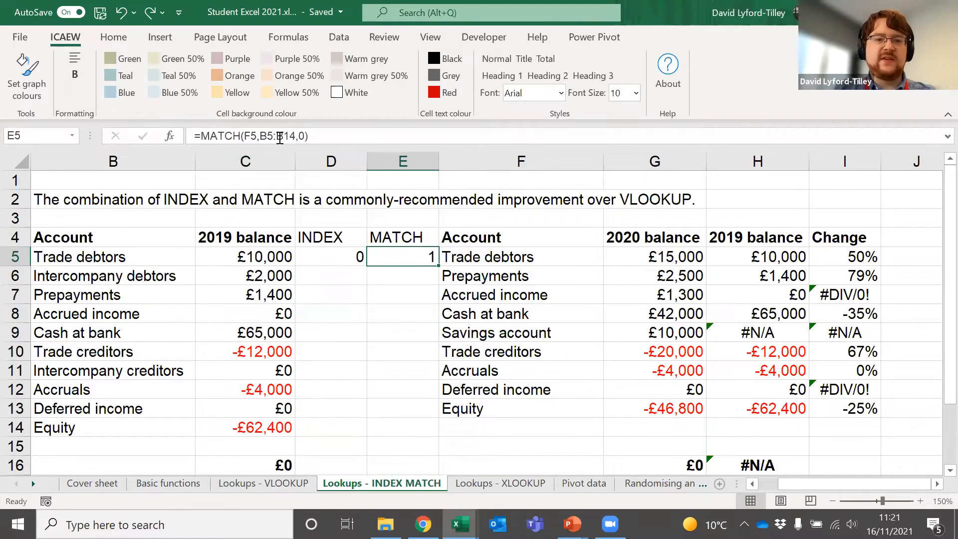
{"action": "left_click", "coordinate": [280, 139]}
{"action": "key", "text": "F4"}
{"action": "key", "text": "ctrl+Return"}
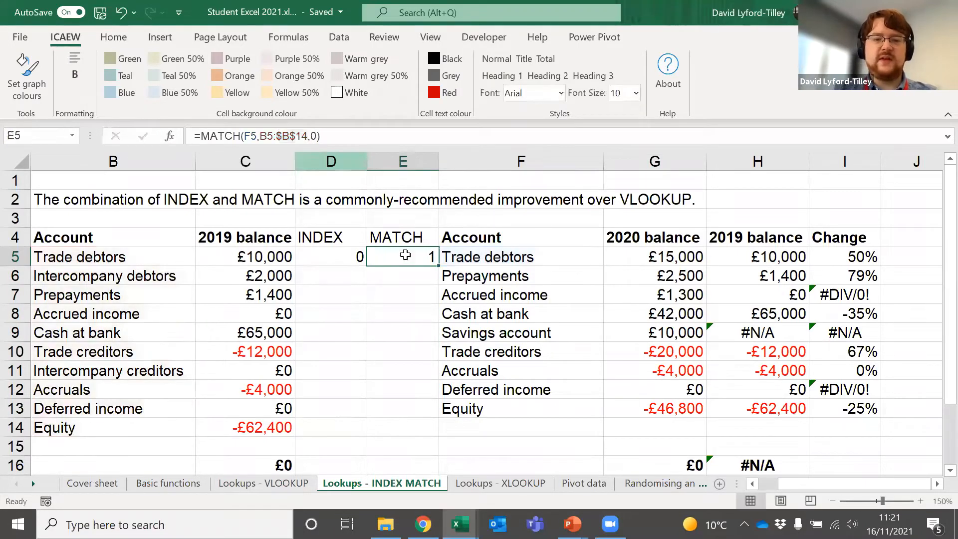
Step: Try filling the E5 formula down to E13 with B5 still relative, inspect the copy in E6 and undo the fill
{"action": "left_click_drag", "start_coordinate": [438, 266], "coordinate": [426, 417]}
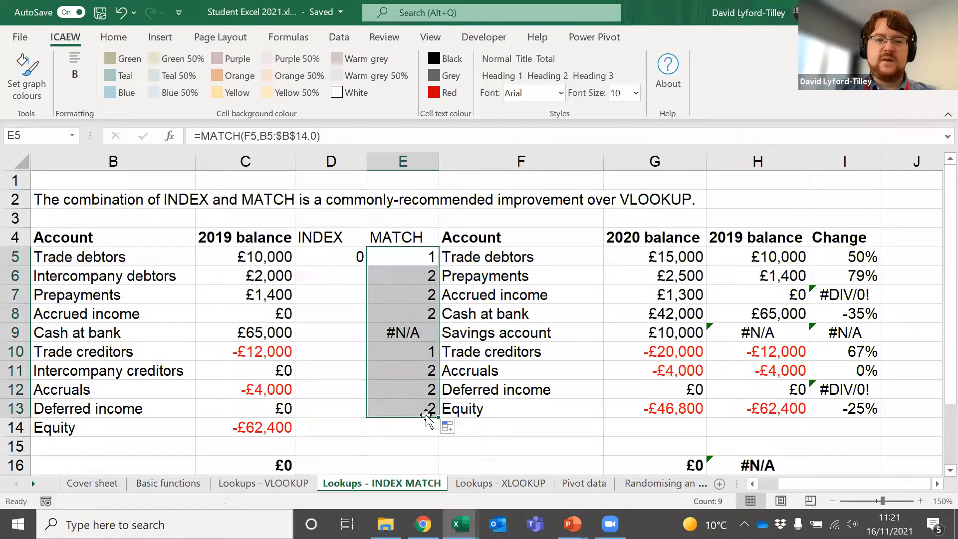
{"action": "left_click", "coordinate": [398, 276]}
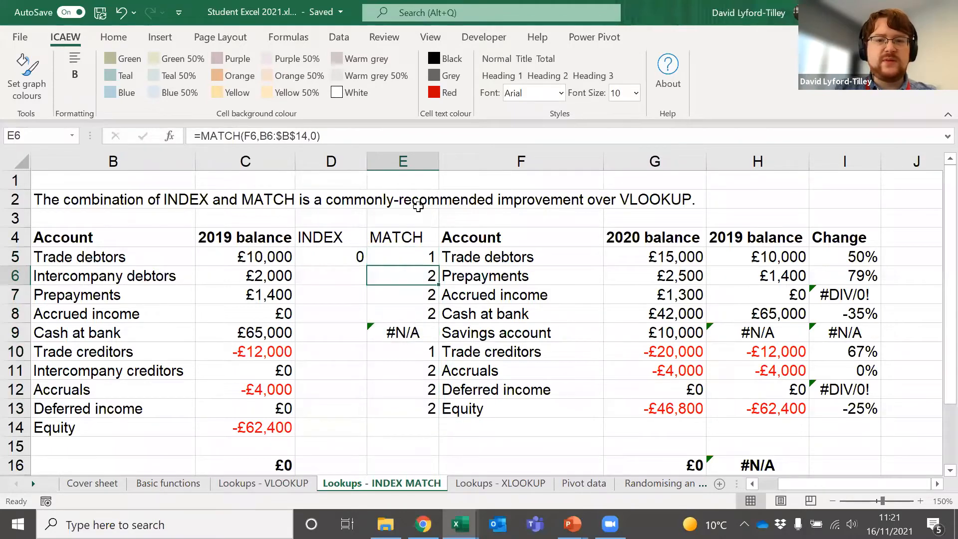
{"action": "key", "text": "ctrl+z"}
Step: Make the B5 reference in the E5 MATCH formula absolute as $B$5 and fill the formula down to E13
{"action": "left_click", "coordinate": [266, 136]}
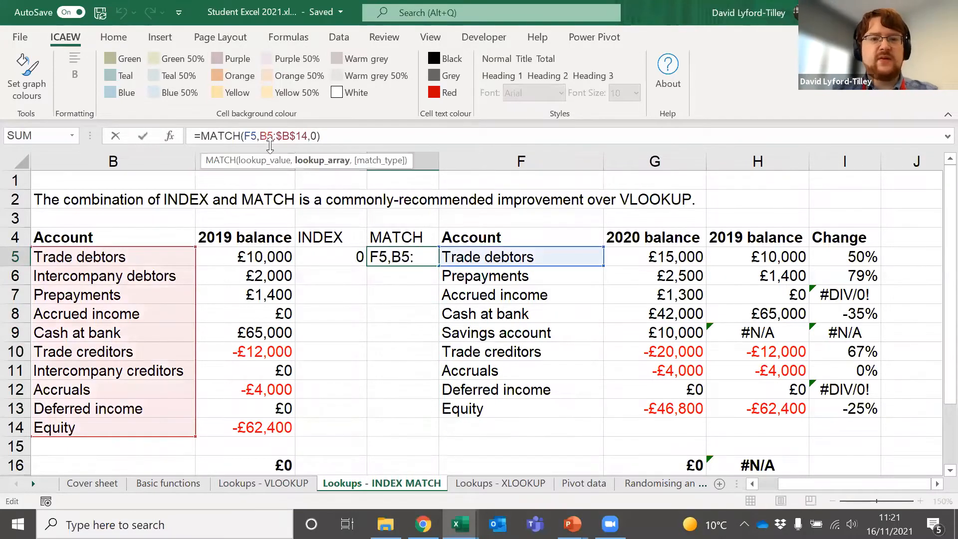
{"action": "key", "text": "F4"}
{"action": "key", "text": "ctrl+Return"}
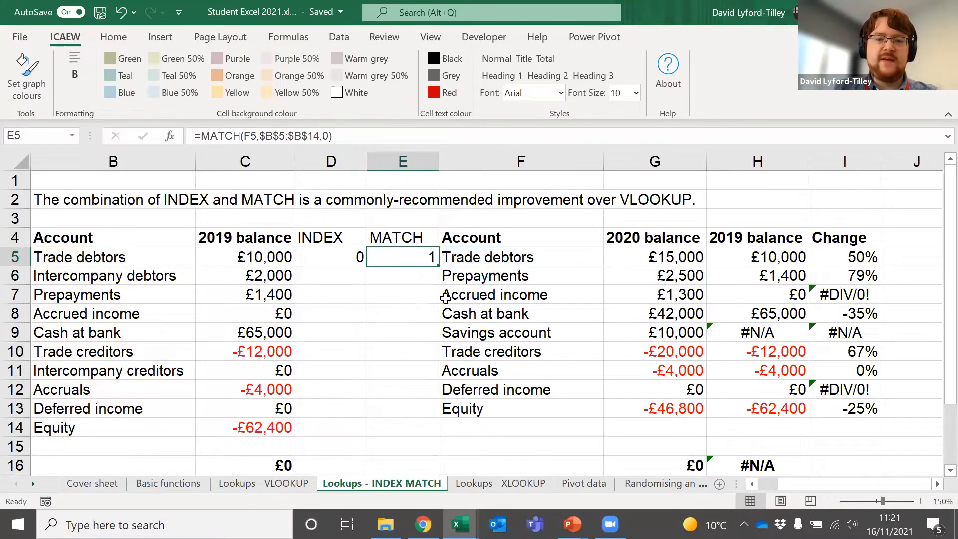
{"action": "left_click_drag", "start_coordinate": [438, 264], "coordinate": [451, 415]}
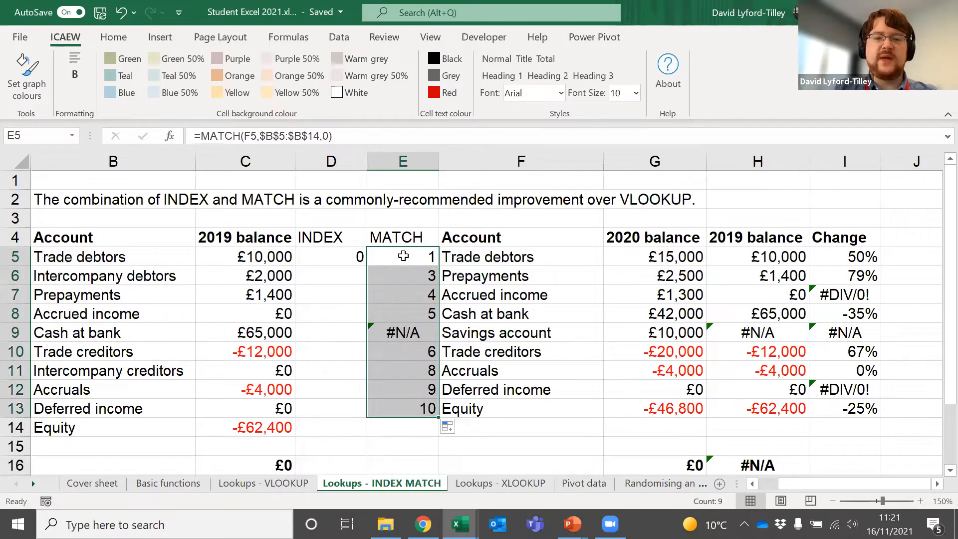
Step: Compare the MATCH positions in E6 to E9 with the account names beside them in column F
{"action": "left_click", "coordinate": [420, 279]}
{"action": "left_click", "coordinate": [420, 296]}
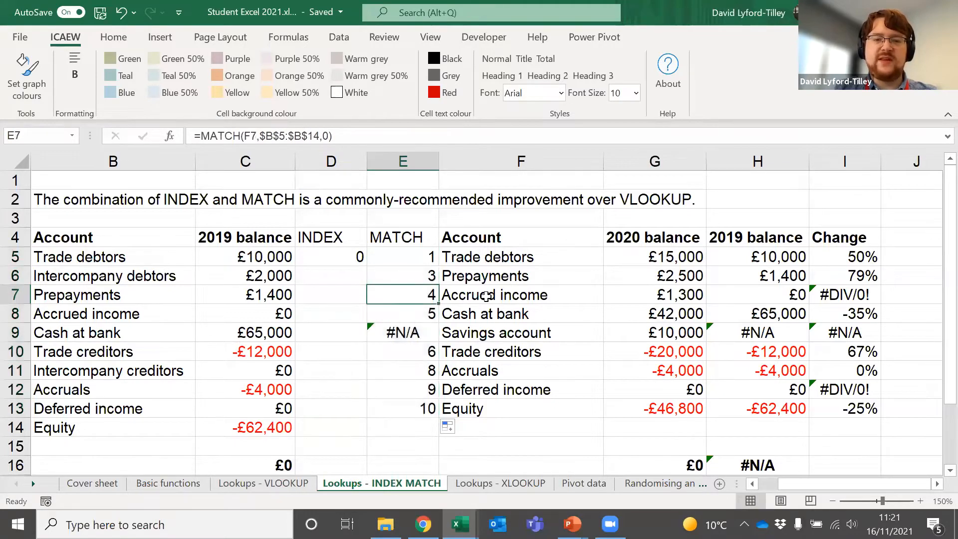
{"action": "key", "text": "Right"}
{"action": "left_click", "coordinate": [406, 315]}
{"action": "key", "text": "Right"}
{"action": "left_click", "coordinate": [417, 333]}
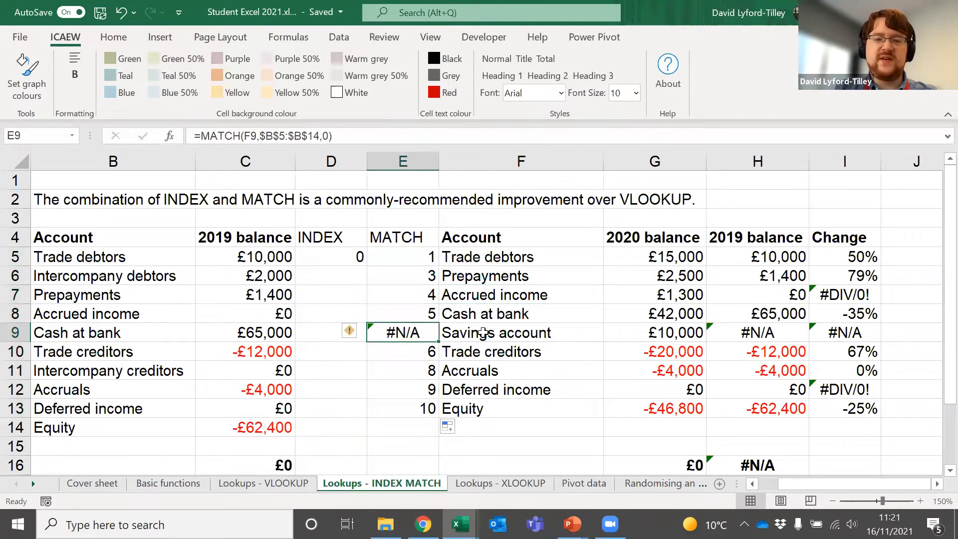
{"action": "key", "text": "Right"}
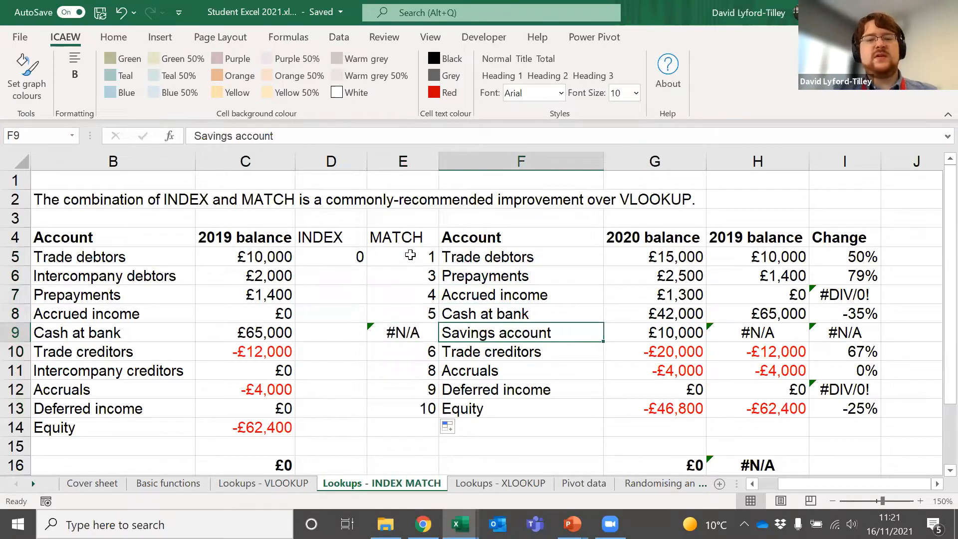
Step: Review how the MATCH part of the combined formula in H5 supplies the row number for INDEX over C5:C14
{"action": "left_click_drag", "start_coordinate": [406, 255], "coordinate": [404, 410]}
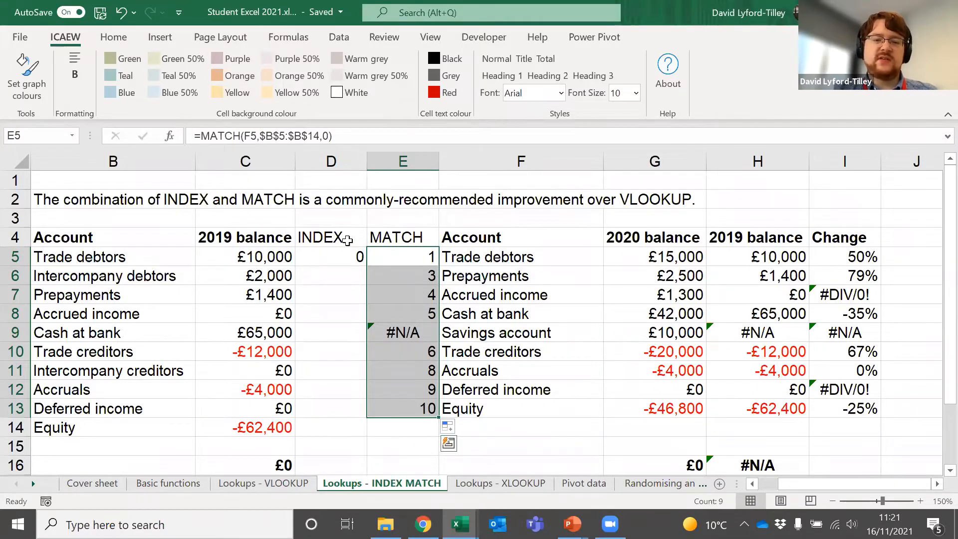
{"action": "left_click", "coordinate": [321, 253]}
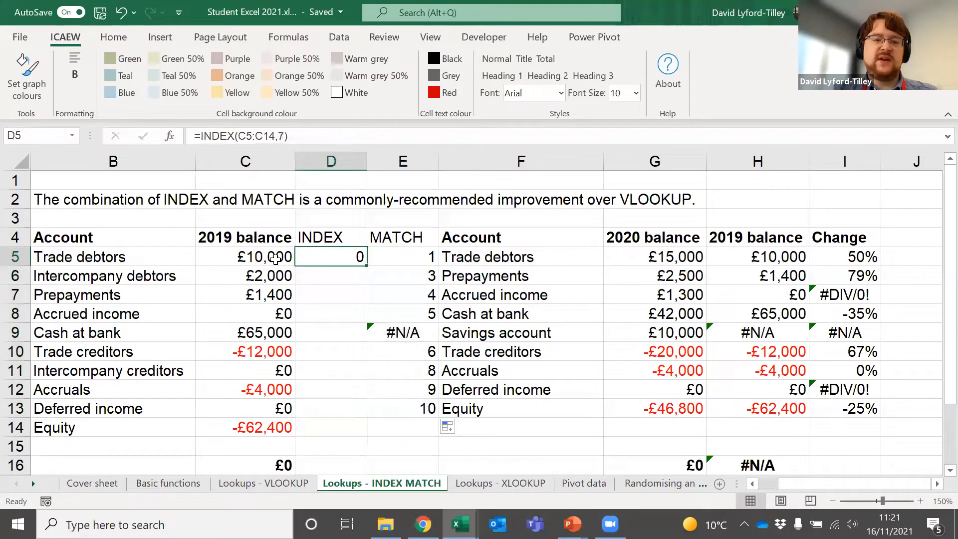
{"action": "left_click", "coordinate": [775, 258]}
{"action": "double_click", "coordinate": [761, 261]}
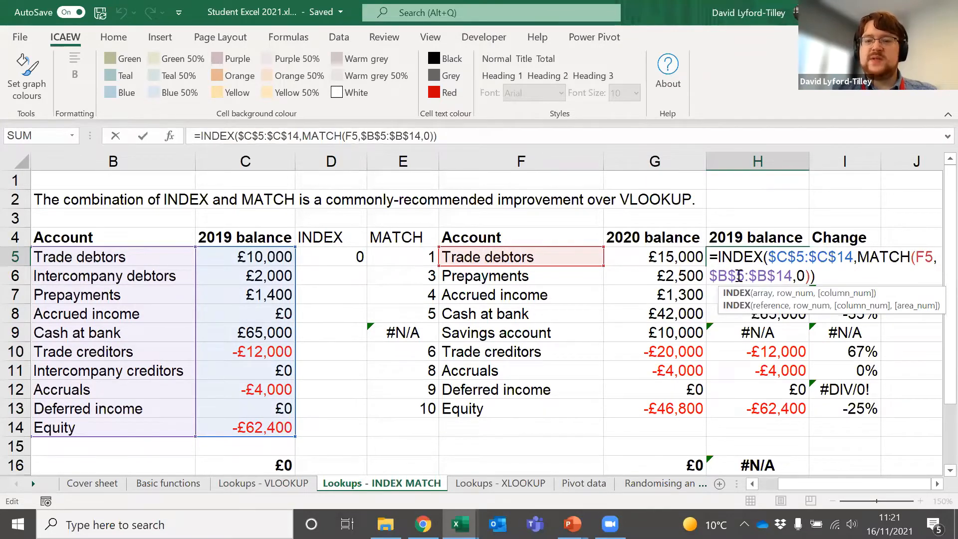
{"action": "left_click_drag", "start_coordinate": [858, 256], "coordinate": [854, 276]}
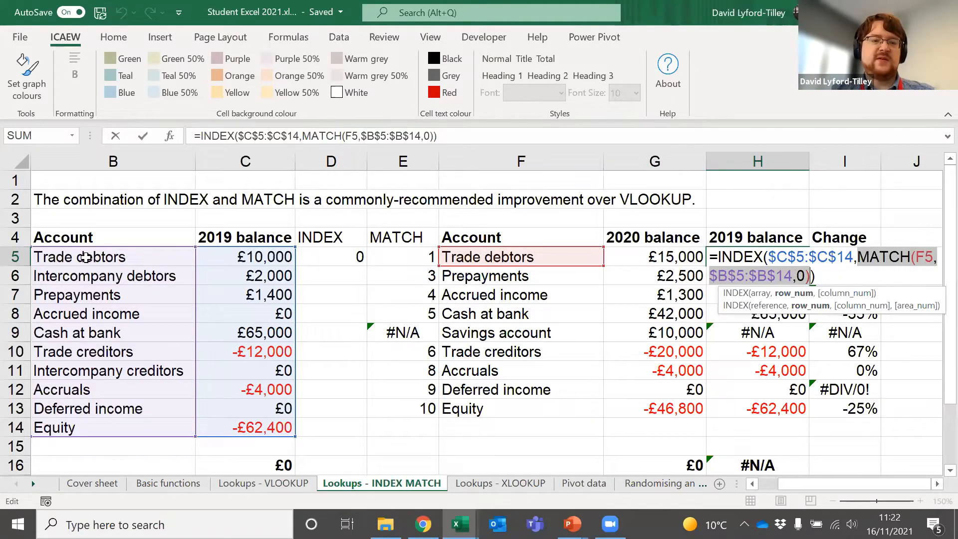
{"action": "left_click", "coordinate": [788, 256]}
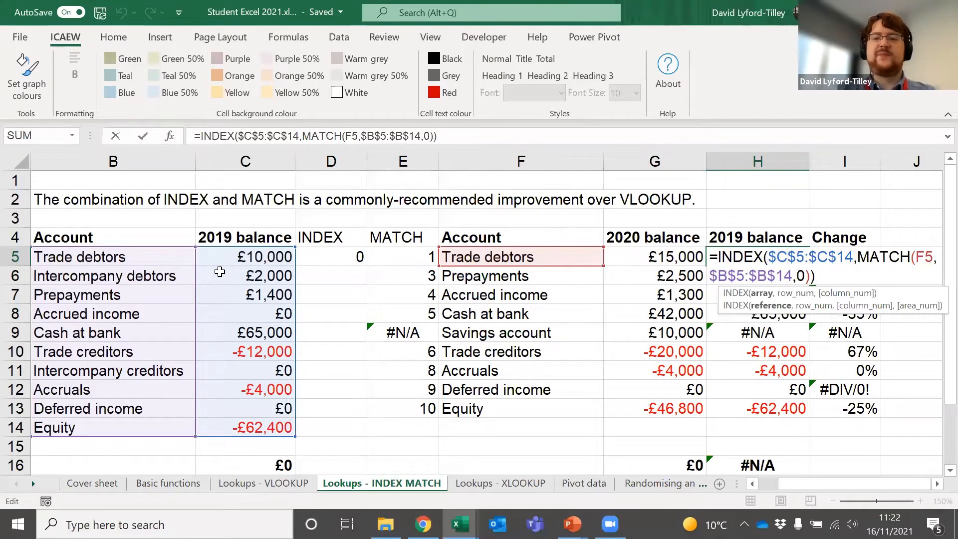
{"action": "key", "text": "ctrl+Return"}
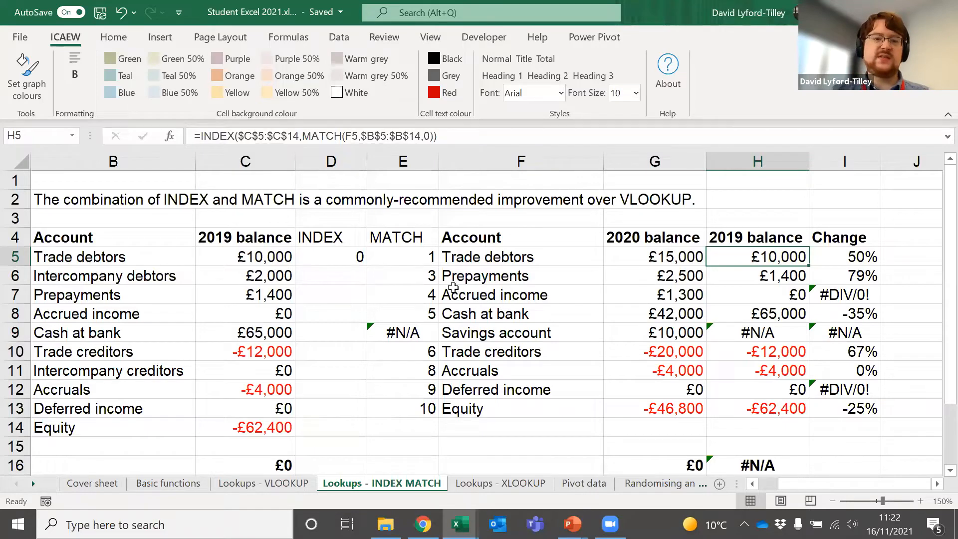
Step: Examine the column index argument of the H5 VLOOKUP formula on the Lookups - VLOOKUP sheet
{"action": "left_click", "coordinate": [271, 484]}
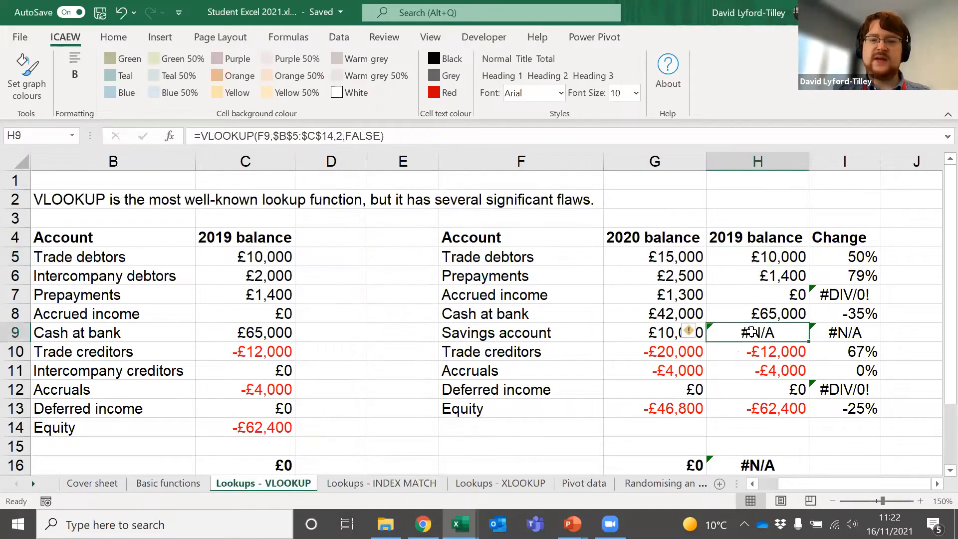
{"action": "double_click", "coordinate": [755, 263]}
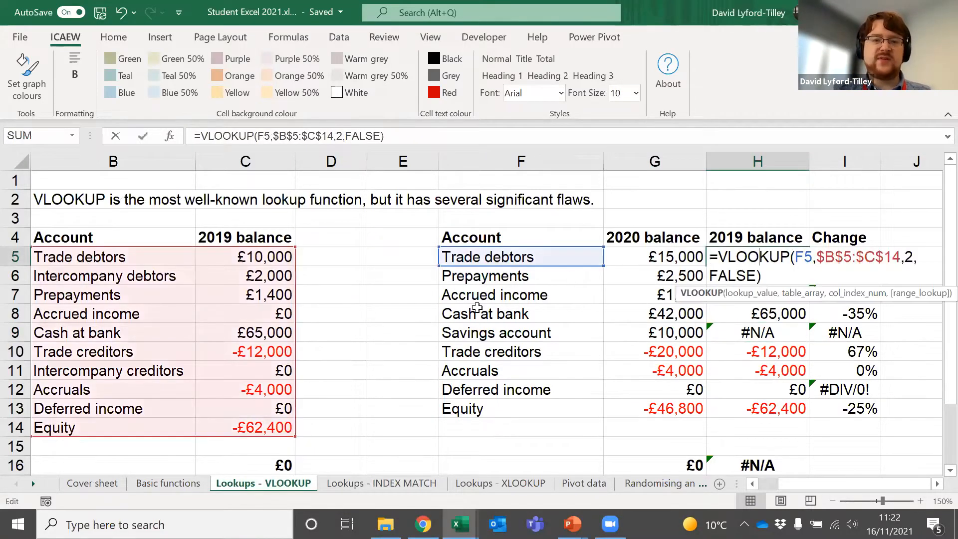
{"action": "left_click", "coordinate": [911, 255]}
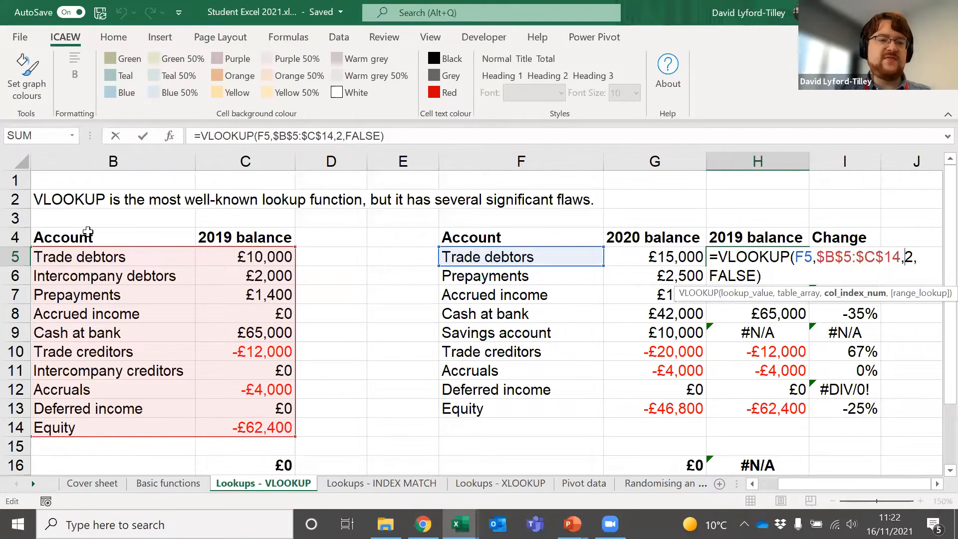
{"action": "key", "text": "ctrl+Return"}
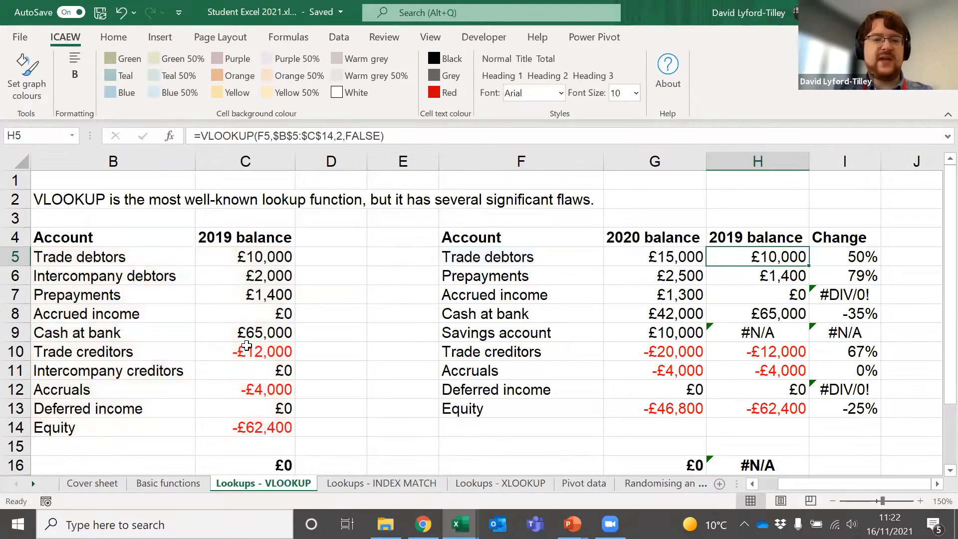
Step: Try inserting a column before the 2019 balance column C, inspect the shifted VLOOKUP formulas in I5:I13 and undo the insertion
{"action": "left_click", "coordinate": [220, 241]}
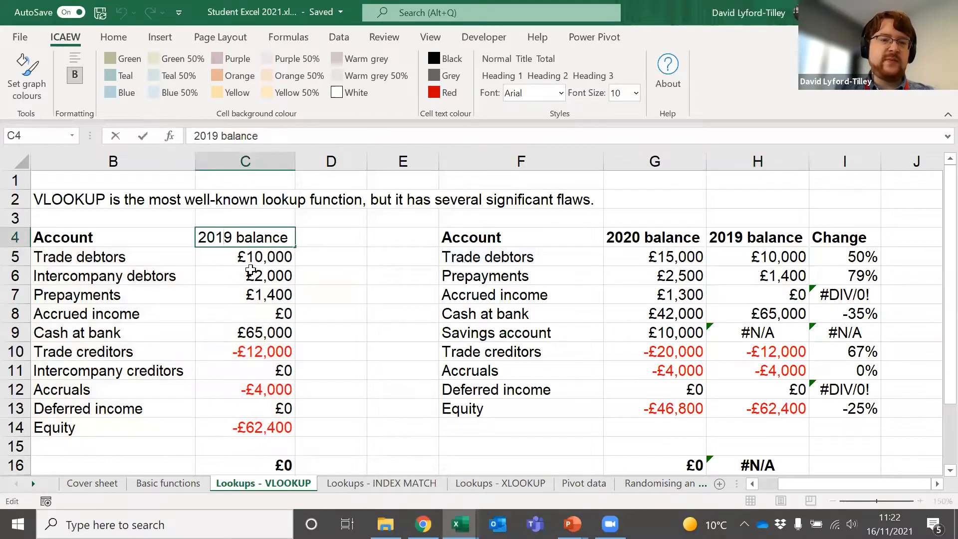
{"action": "left_click", "coordinate": [229, 161]}
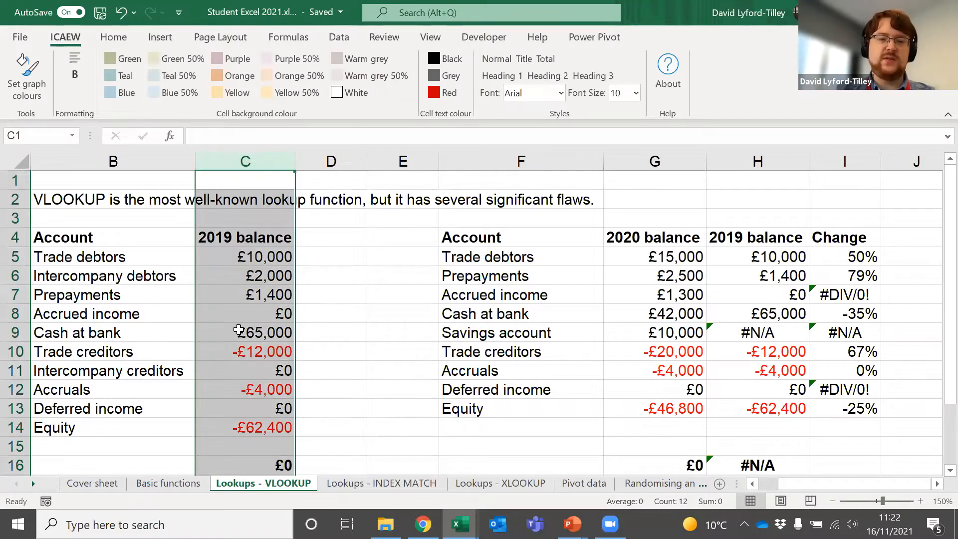
{"action": "key", "text": "ctrl+shift+equal"}
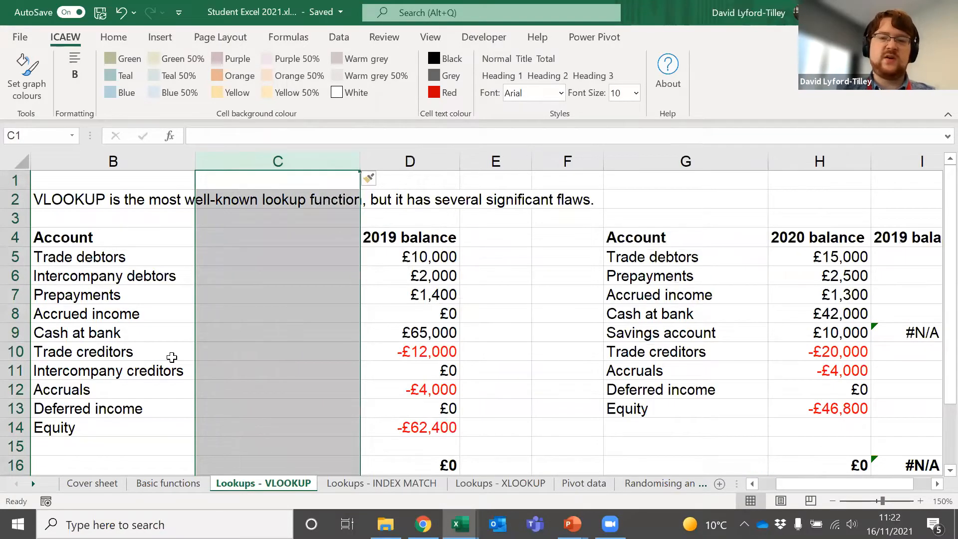
{"action": "left_click", "coordinate": [212, 350]}
{"action": "left_click", "coordinate": [719, 300]}
{"action": "key", "text": "Right"}
{"action": "key", "text": "Right"}
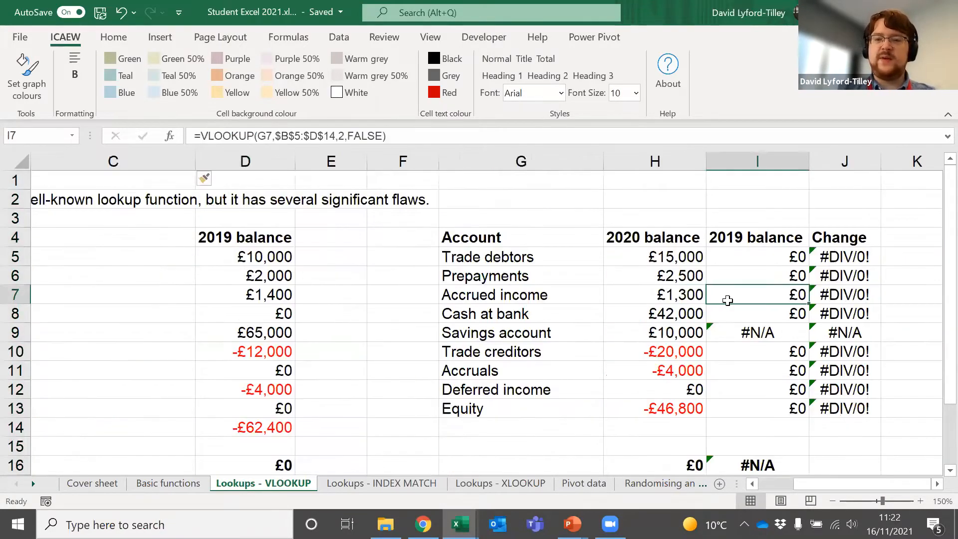
{"action": "left_click_drag", "start_coordinate": [749, 248], "coordinate": [768, 414]}
{"action": "left_click", "coordinate": [752, 257]}
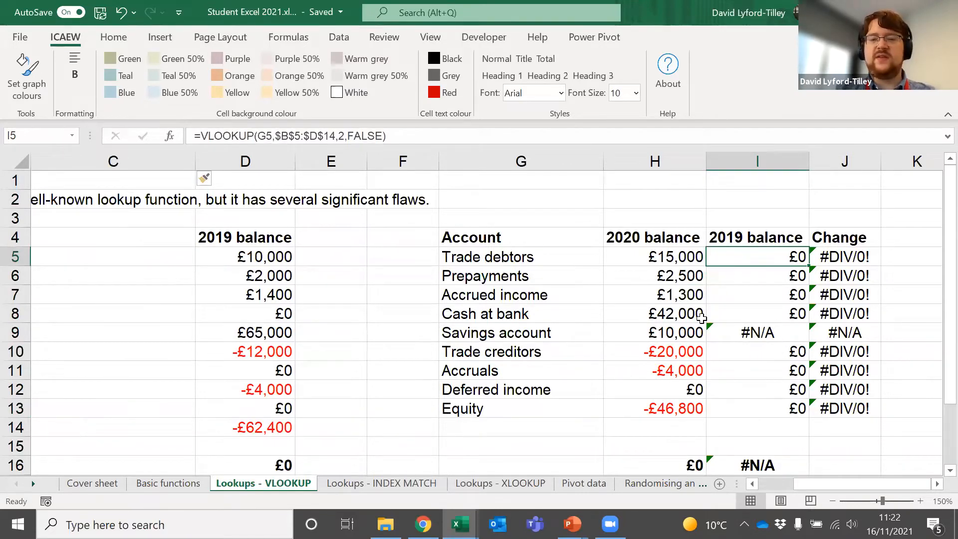
{"action": "key", "text": "ctrl+z"}
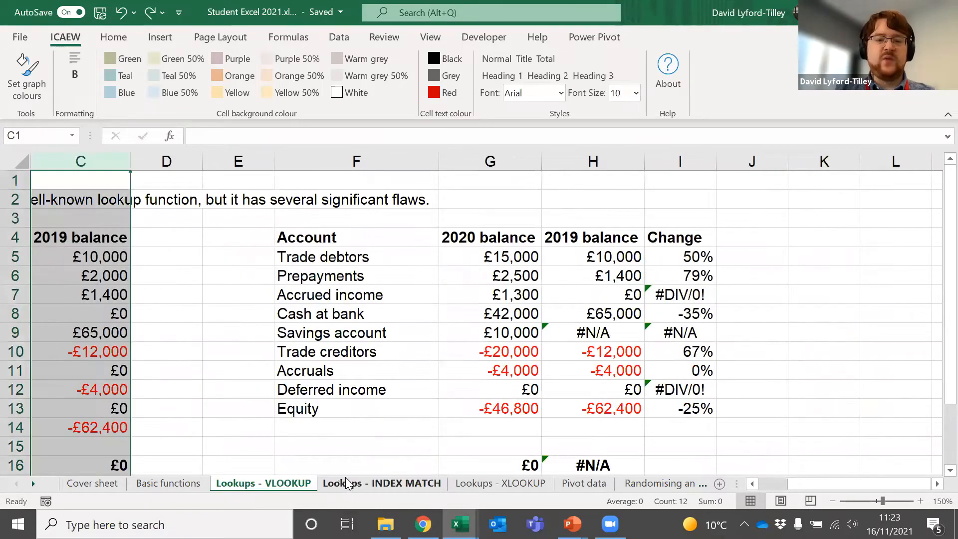
Step: Try inserting a column before column C on the Lookups - INDEX MATCH sheet, undo it and review the H5 formula
{"action": "left_click", "coordinate": [372, 483]}
{"action": "left_click", "coordinate": [225, 162]}
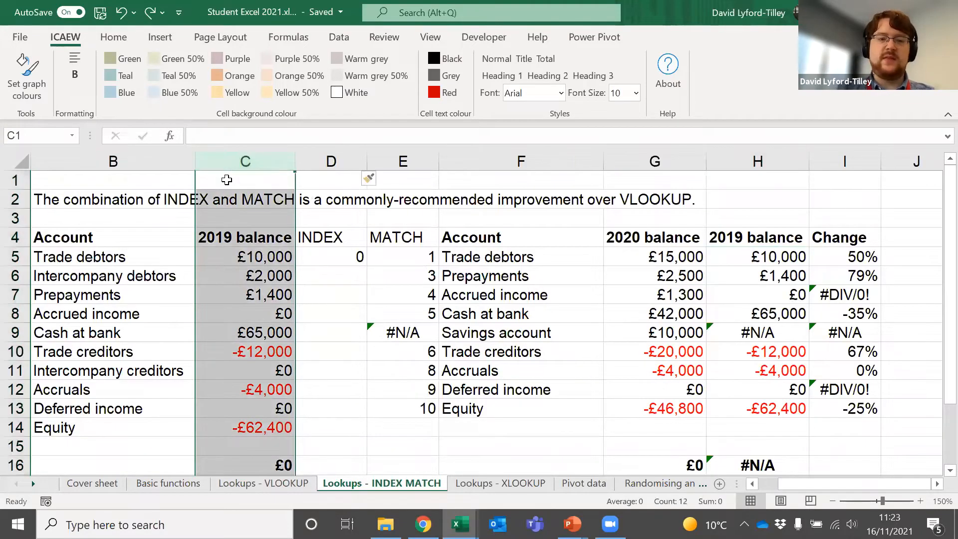
{"action": "key", "text": "ctrl+shift+equal"}
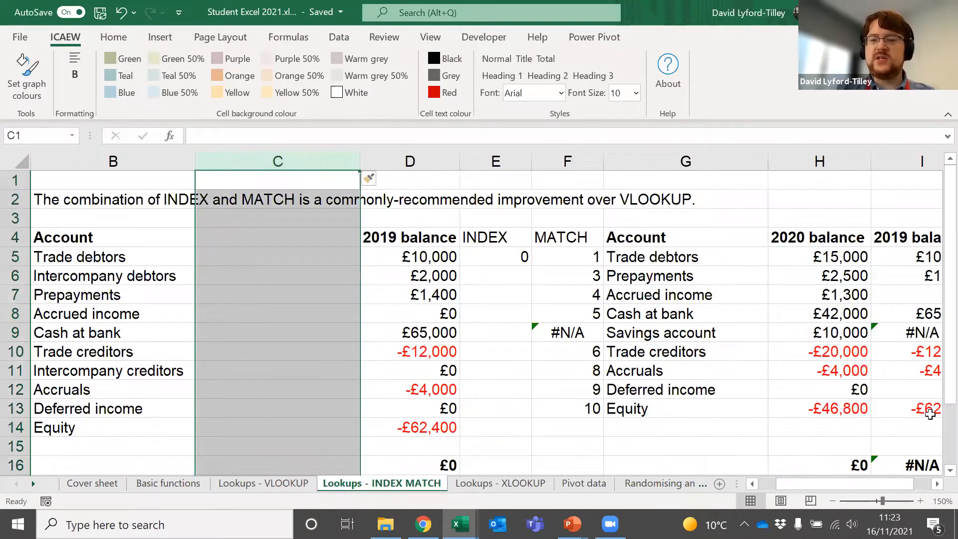
{"action": "key", "text": "ctrl+z"}
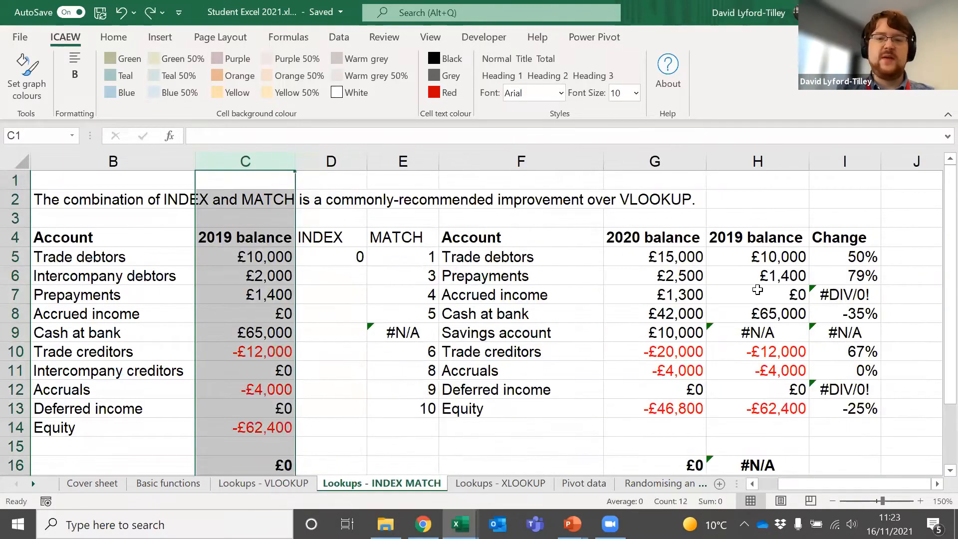
{"action": "double_click", "coordinate": [769, 257]}
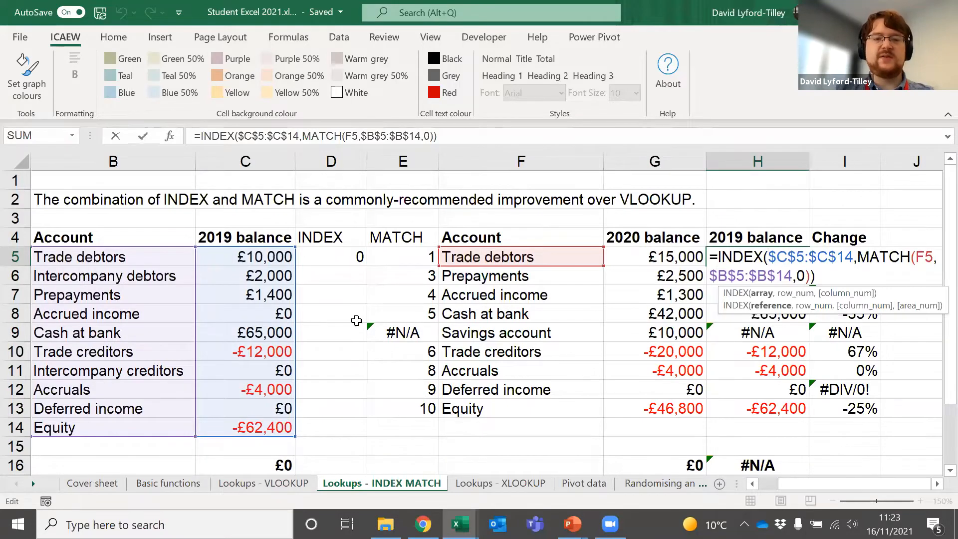
{"action": "key", "text": "Escape"}
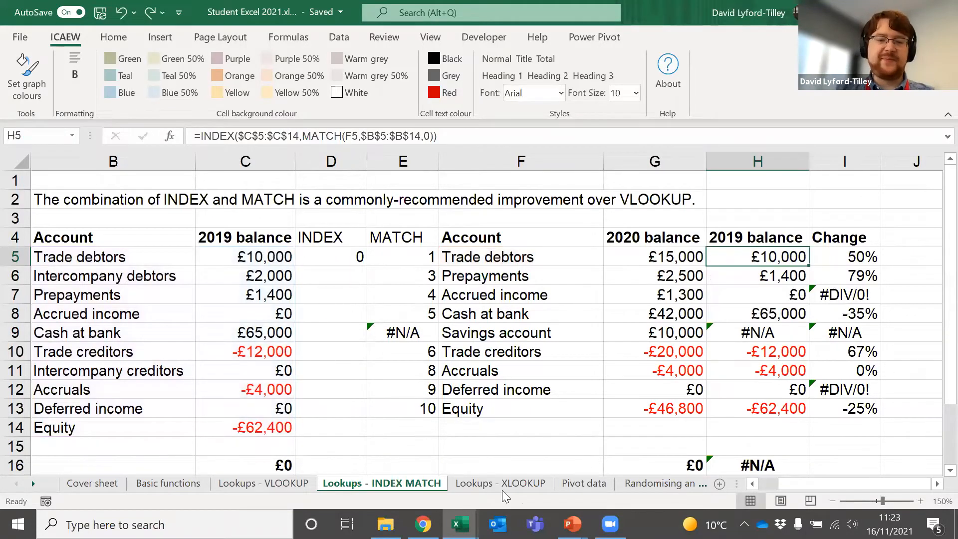
Step: Examine the lookup value, lookup array, return array and if-not-found arguments of the H5 XLOOKUP formula on the Lookups - XLOOKUP sheet
{"action": "left_click", "coordinate": [520, 485]}
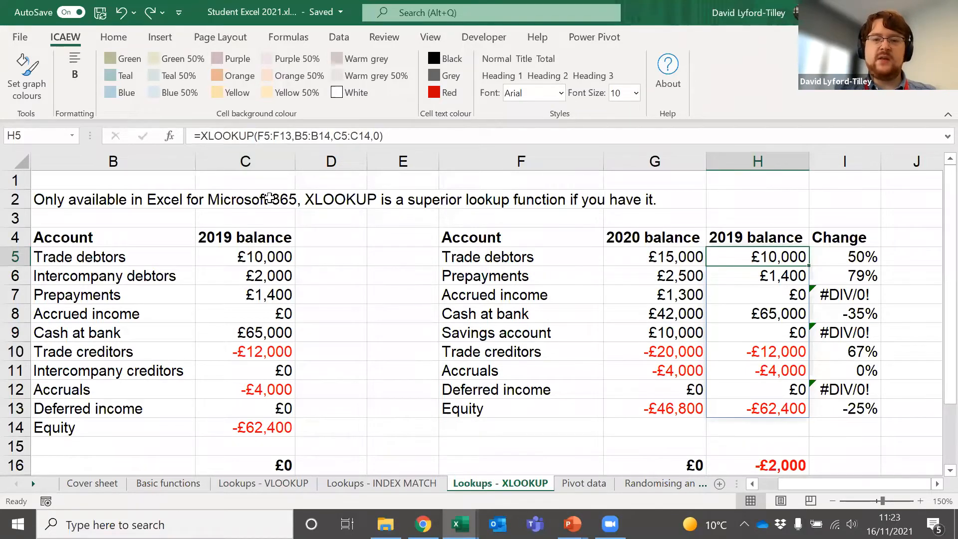
{"action": "left_click", "coordinate": [243, 144]}
{"action": "left_click", "coordinate": [271, 137]}
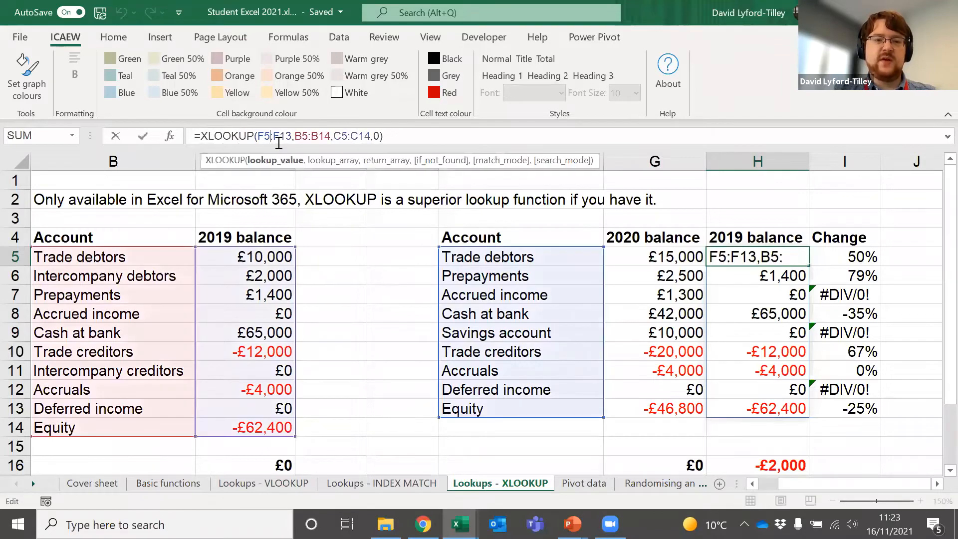
{"action": "left_click", "coordinate": [270, 162]}
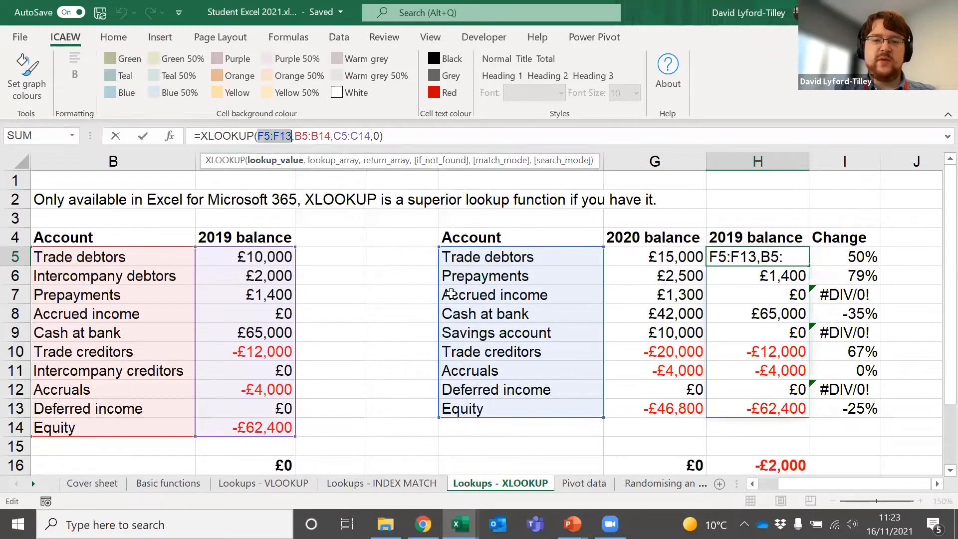
{"action": "left_click", "coordinate": [333, 160]}
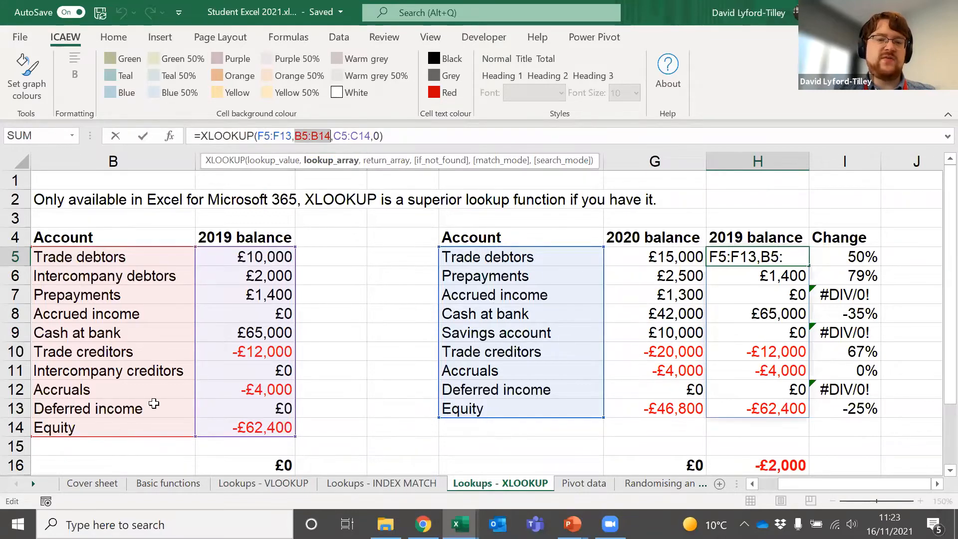
{"action": "left_click", "coordinate": [387, 160]}
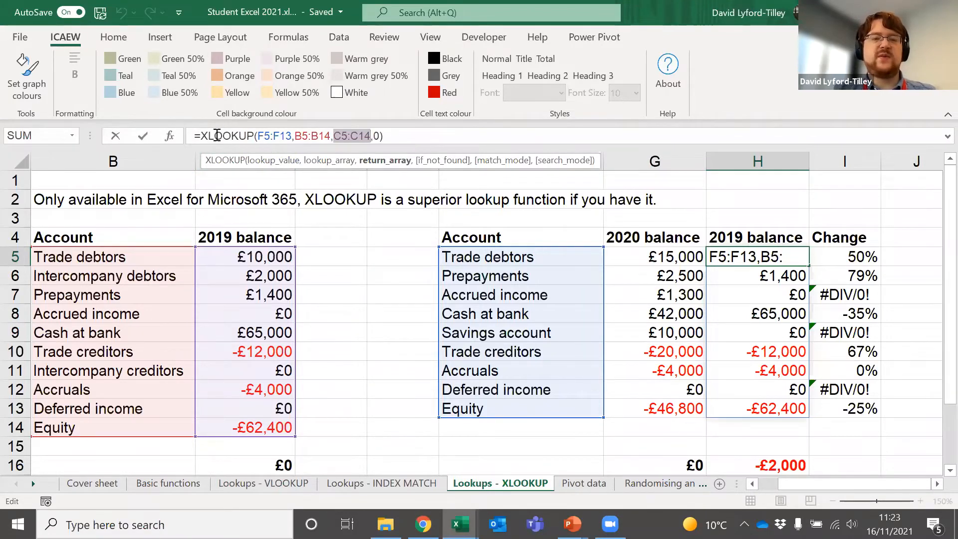
{"action": "left_click", "coordinate": [432, 160]}
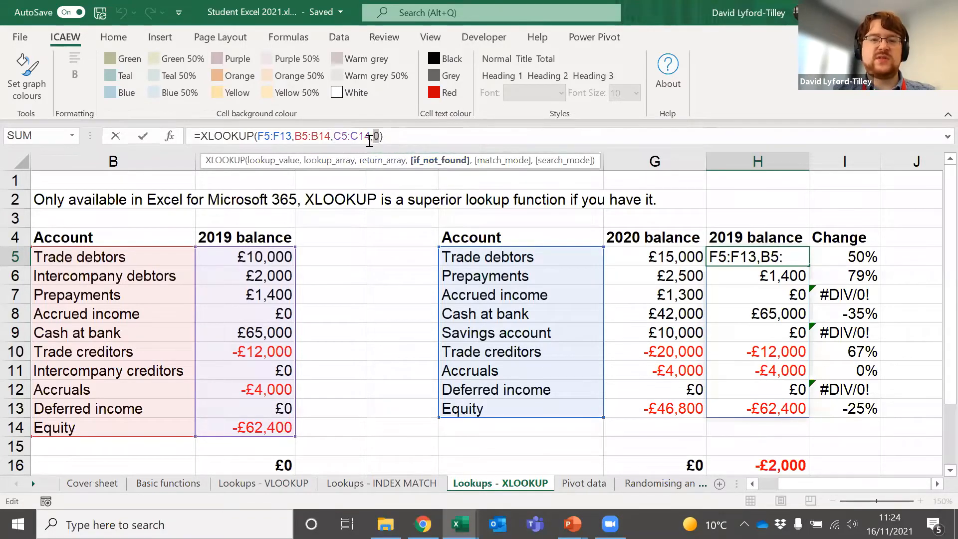
{"action": "key", "text": "Escape"}
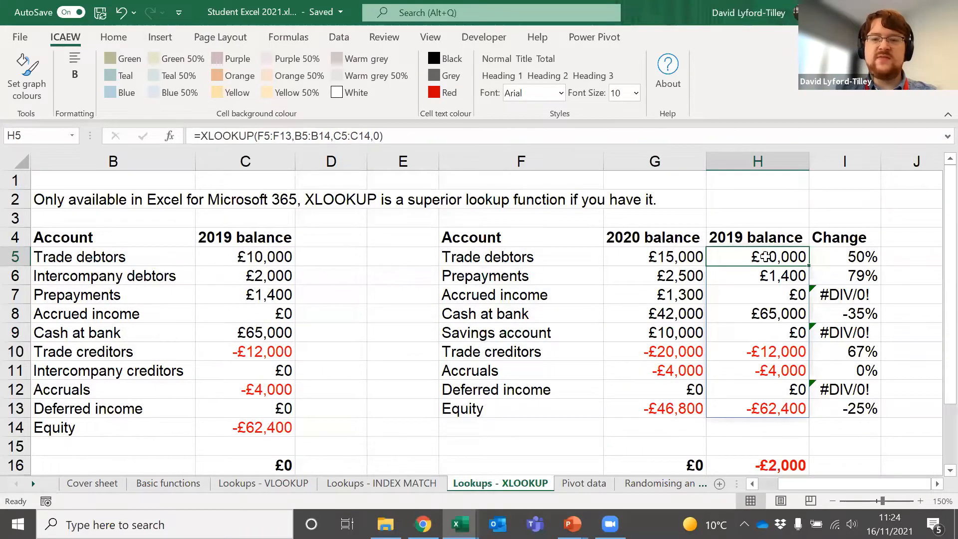
Step: Inspect the XLOOKUP spill range H5:H13, try deleting the source formula in H5 and undo the deletion
{"action": "left_click_drag", "start_coordinate": [751, 256], "coordinate": [764, 408]}
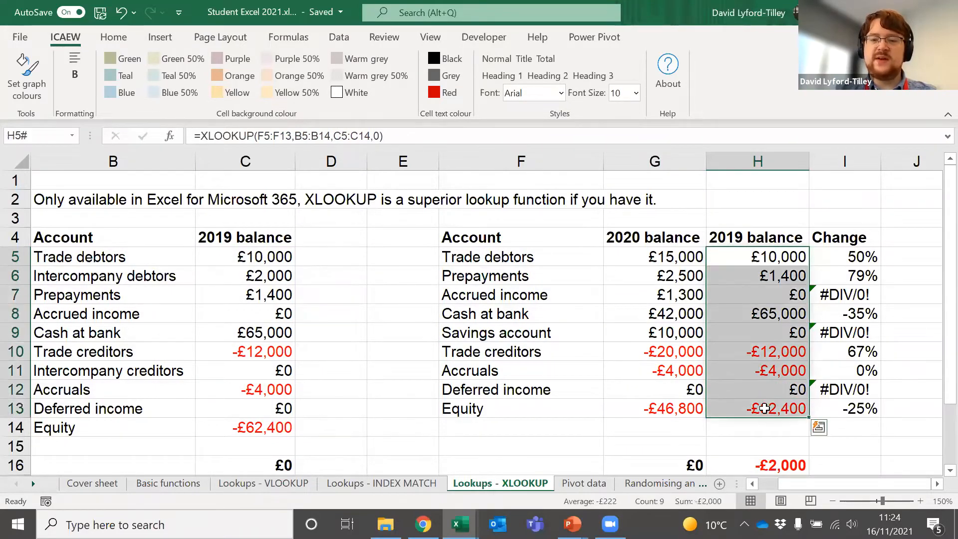
{"action": "left_click", "coordinate": [776, 264]}
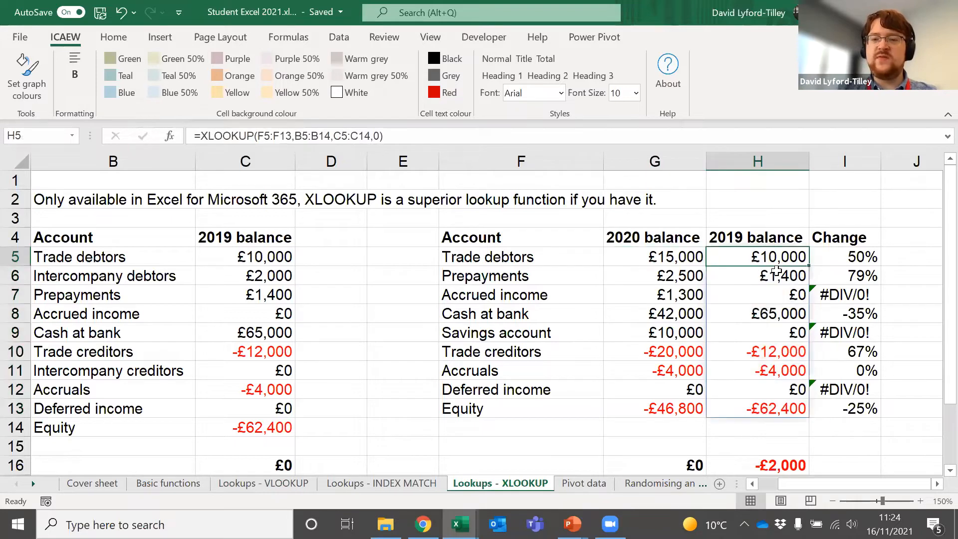
{"action": "key", "text": "Delete"}
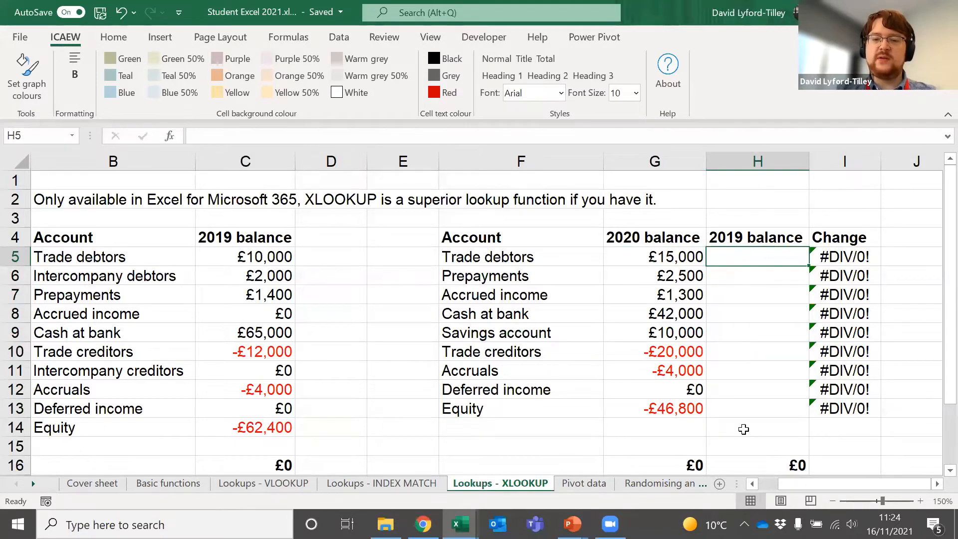
{"action": "key", "text": "ctrl+z"}
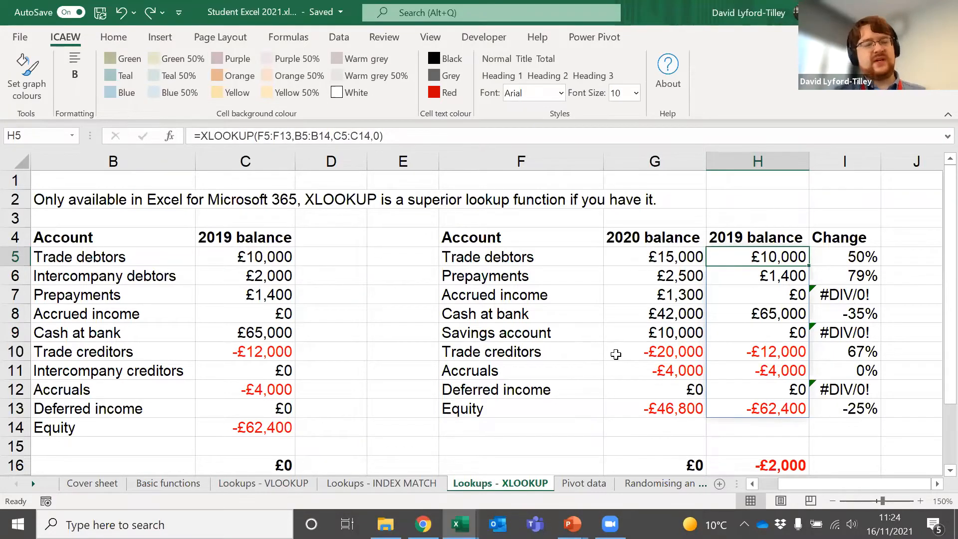
Step: Open the Pivot data sheet and move across its first record to the date in C2
{"action": "left_click", "coordinate": [471, 64]}
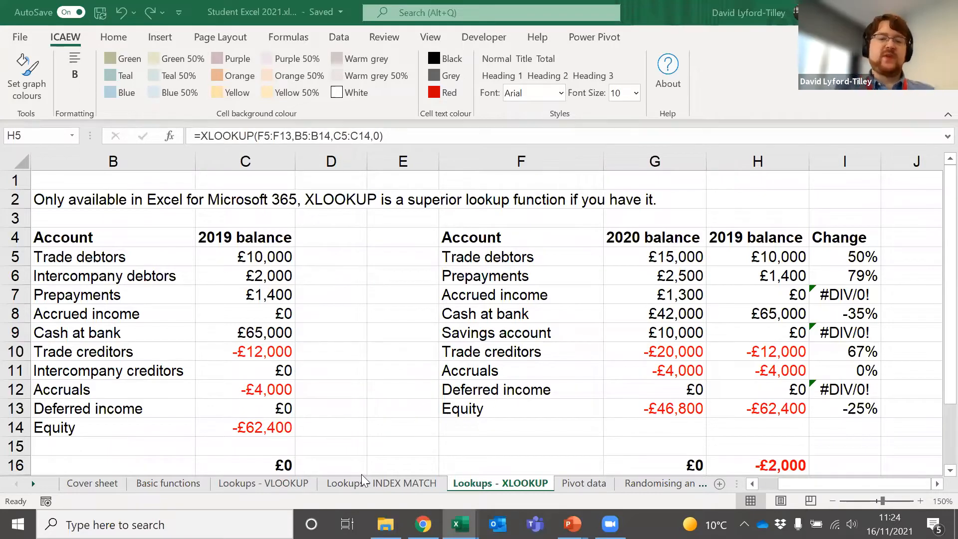
{"action": "left_click", "coordinate": [571, 486]}
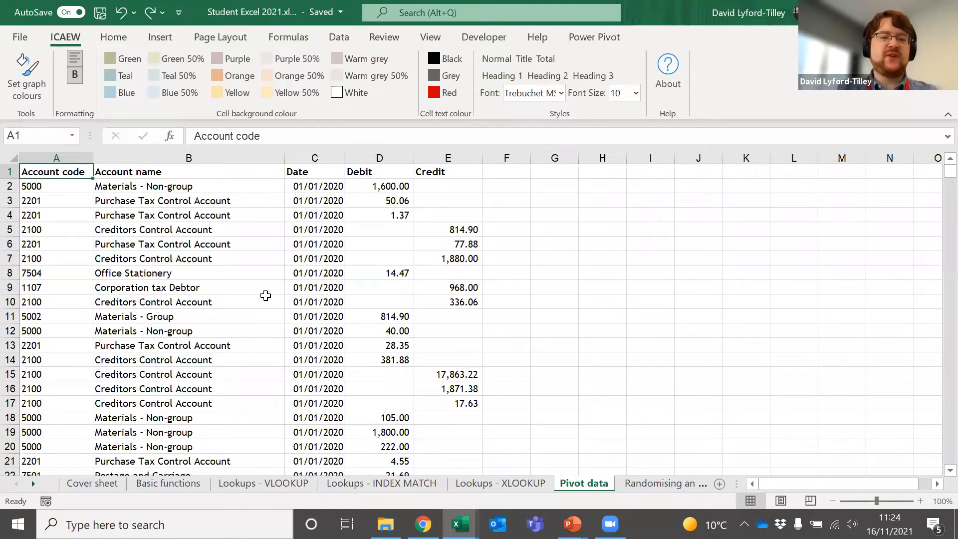
{"action": "key", "text": "Down"}
{"action": "key", "text": "Right"}
{"action": "key", "text": "Right"}
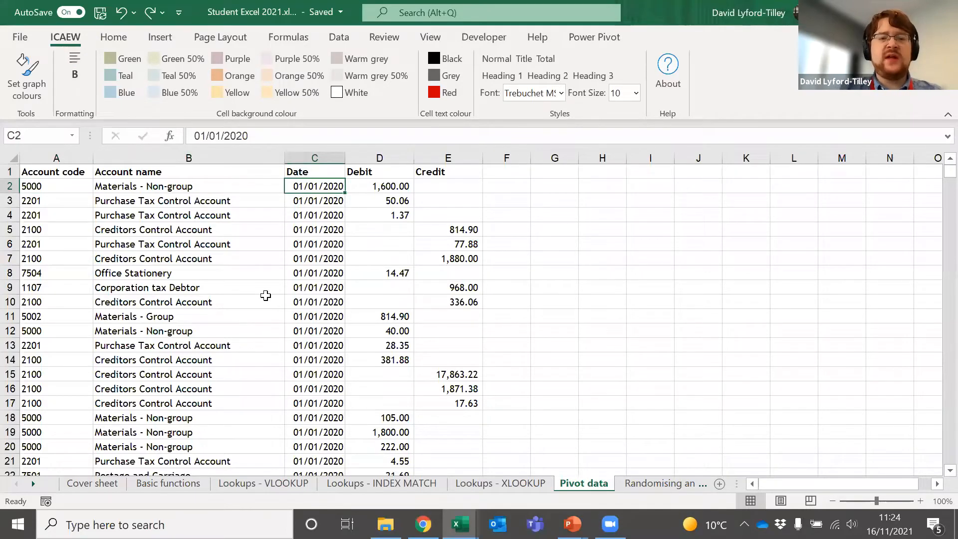
Step: Examine the account names, account codes and dates in the first rows of the Pivot data sheet
{"action": "key", "text": "Down"}
{"action": "key", "text": "Down"}
{"action": "key", "text": "Down"}
{"action": "key", "text": "Down"}
{"action": "key", "text": "Down"}
{"action": "key", "text": "Down"}
{"action": "key", "text": "Down"}
{"action": "key", "text": "Left"}
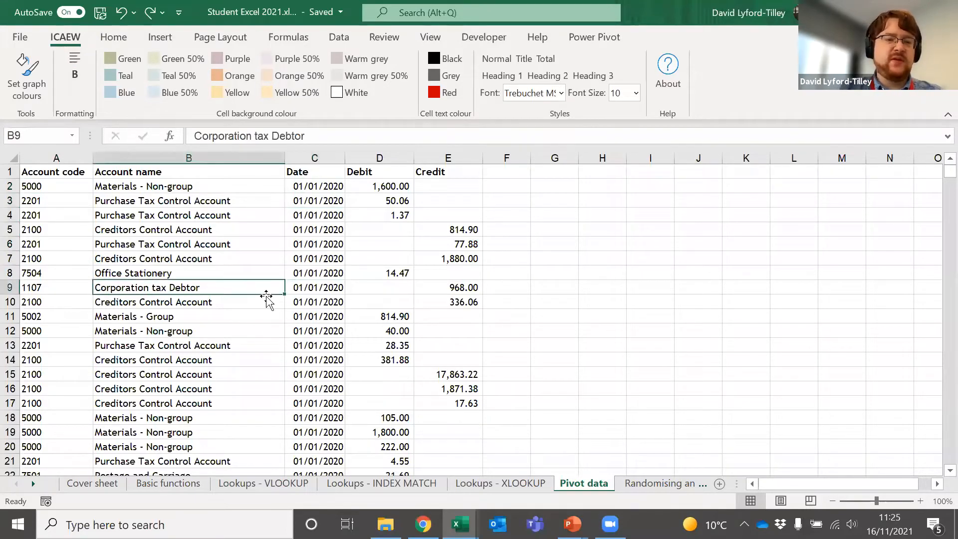
{"action": "key", "text": "Up"}
{"action": "key", "text": "Up"}
{"action": "key", "text": "Up"}
{"action": "key", "text": "Up"}
{"action": "key", "text": "Up"}
{"action": "key", "text": "Left"}
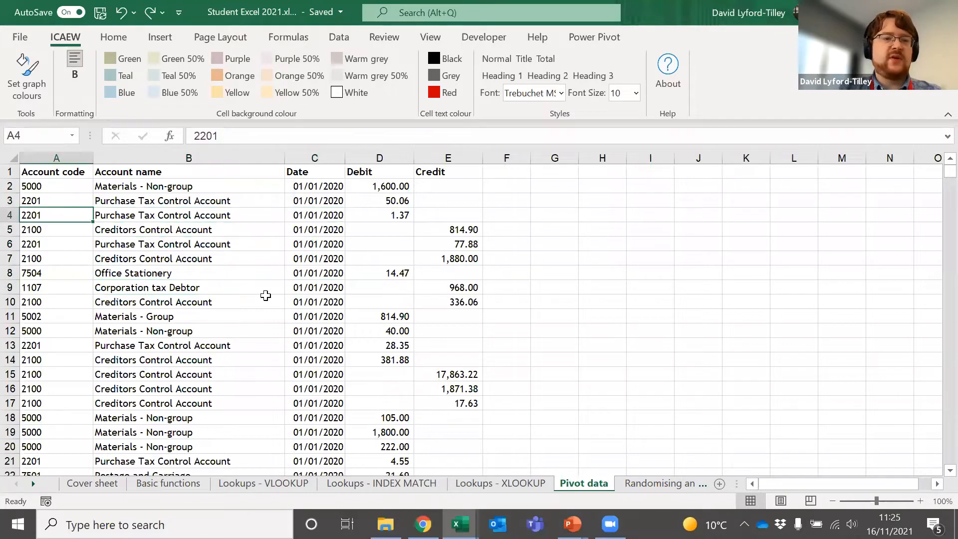
{"action": "key", "text": "Up"}
{"action": "key", "text": "Up"}
{"action": "key", "text": "Right"}
{"action": "key", "text": "Right"}
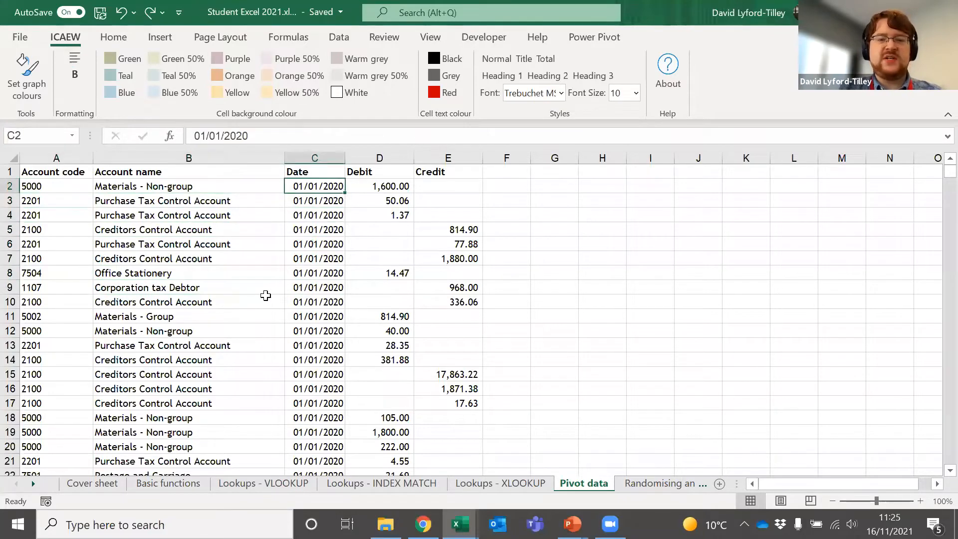
Step: Compare how the amounts are split between the Debit and Credit columns in rows 2 and 3
{"action": "key", "text": "Right"}
{"action": "key", "text": "Right"}
{"action": "key", "text": "Left"}
{"action": "key", "text": "Down"}
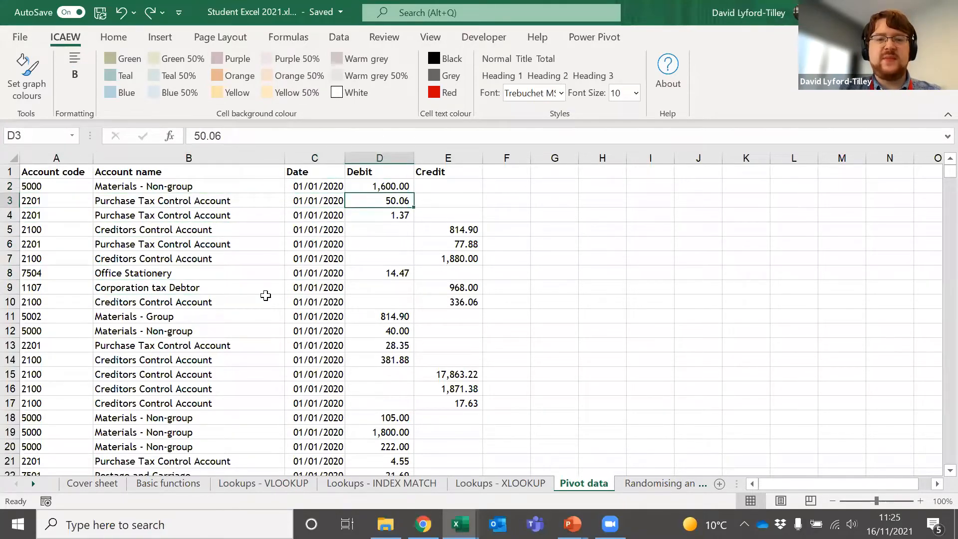
{"action": "key", "text": "Right"}
{"action": "key", "text": "Left"}
{"action": "key", "text": "Right"}
{"action": "key", "text": "Left"}
{"action": "key", "text": "Left"}
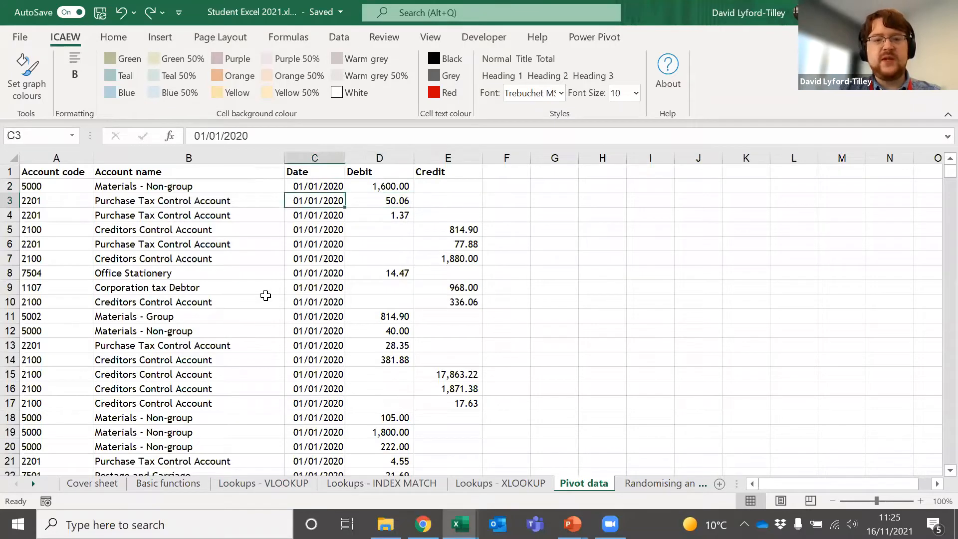
Step: Jump to the last record of the data to see its extent, and return to the first record
{"action": "key", "text": "Left"}
{"action": "key", "text": "Left"}
{"action": "key", "text": "ctrl+Down"}
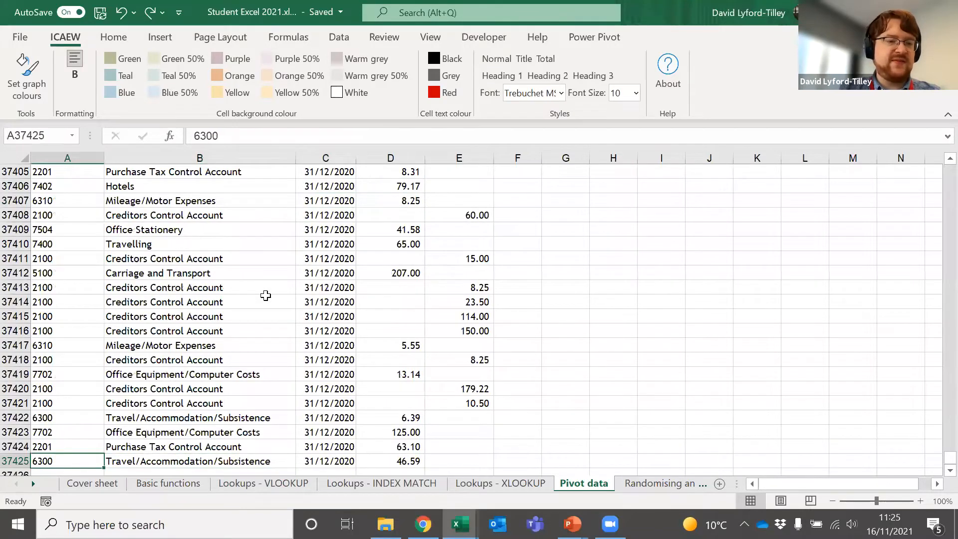
{"action": "key", "text": "Right"}
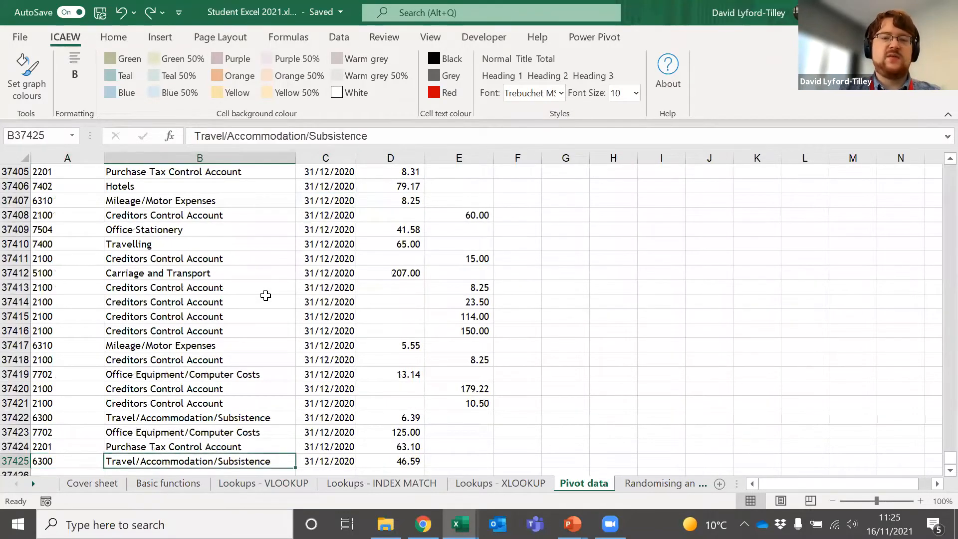
{"action": "key", "text": "ctrl+Up"}
{"action": "key", "text": "Down"}
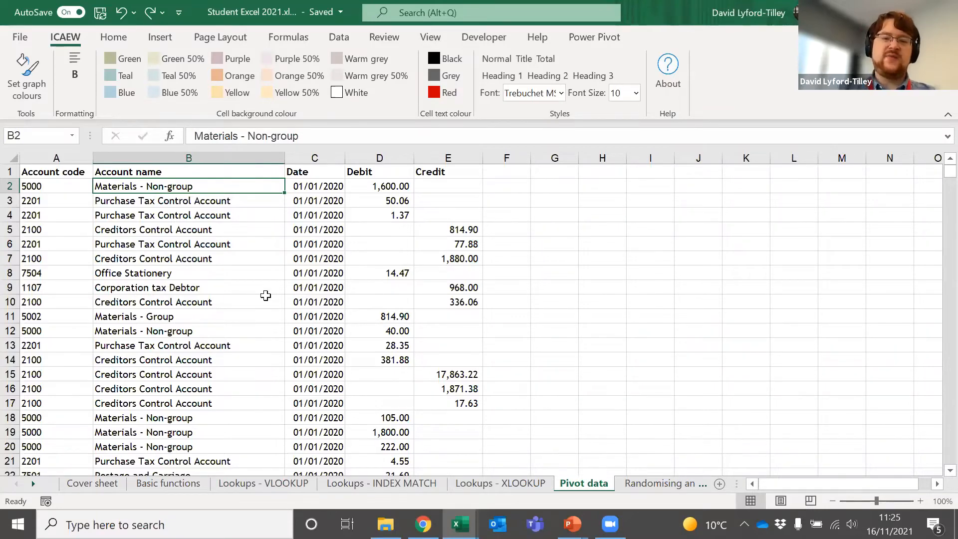
Step: Add the column heading NET in F1, beside the Credit heading
{"action": "key", "text": "Right"}
{"action": "key", "text": "Right"}
{"action": "key", "text": "Up"}
{"action": "key", "text": "Right"}
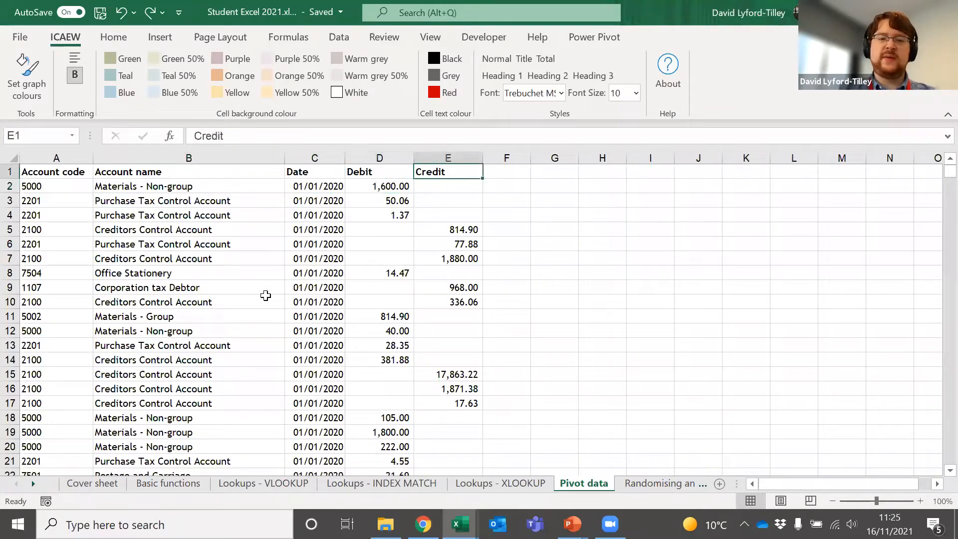
{"action": "key", "text": "Right"}
{"action": "type", "text": "NET"}
{"action": "key", "text": "Return"}
{"action": "key", "text": "Up"}
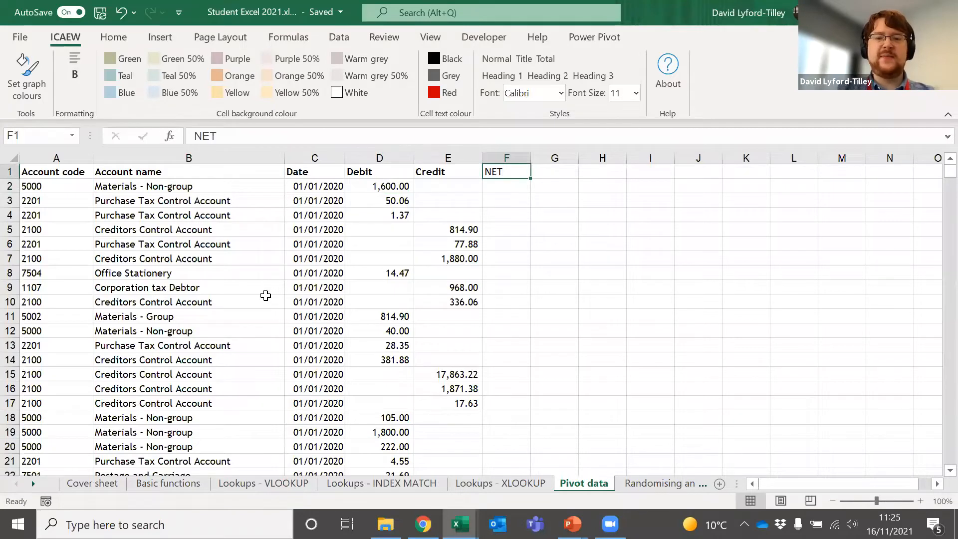
Step: Try calculating the first record's net amount in F2 with the formula =D2-E2
{"action": "key", "text": "Down"}
{"action": "type", "text": "="}
{"action": "key", "text": "Left"}
{"action": "key", "text": "Left"}
{"action": "type", "text": "-"}
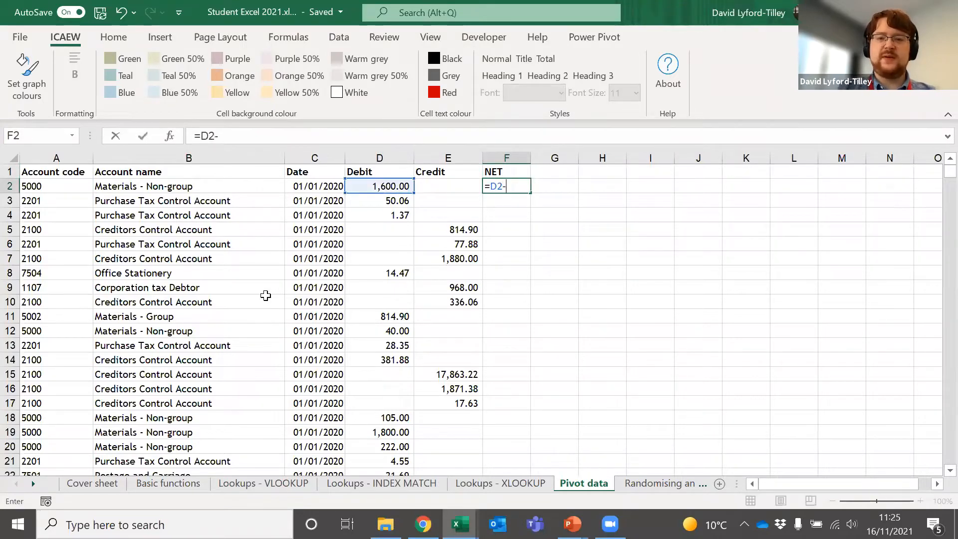
{"action": "key", "text": "Left"}
{"action": "key", "text": "Return"}
{"action": "key", "text": "Up"}
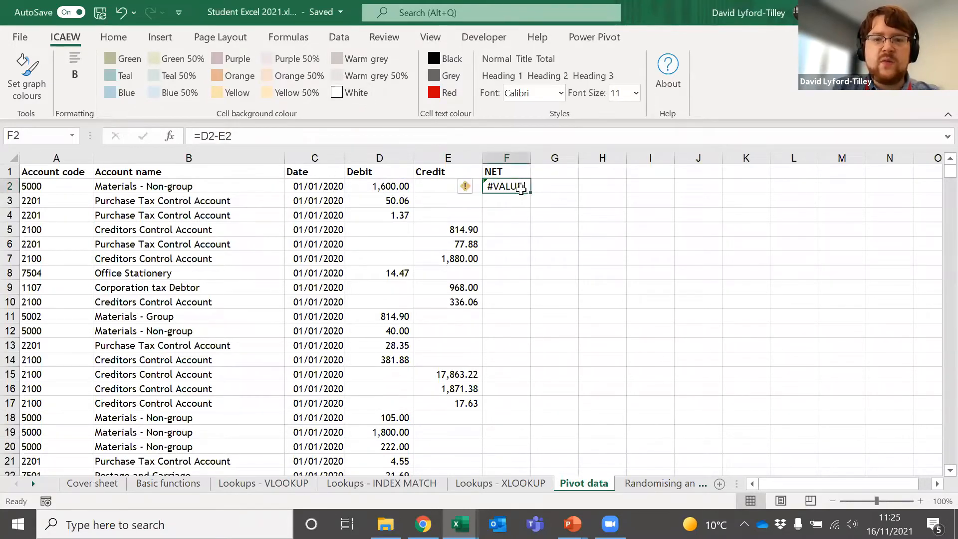
Step: Inspect the contents of the debit cell D2 and the credit cell E2 used by the net formula
{"action": "left_click", "coordinate": [403, 187]}
{"action": "left_click", "coordinate": [439, 187]}
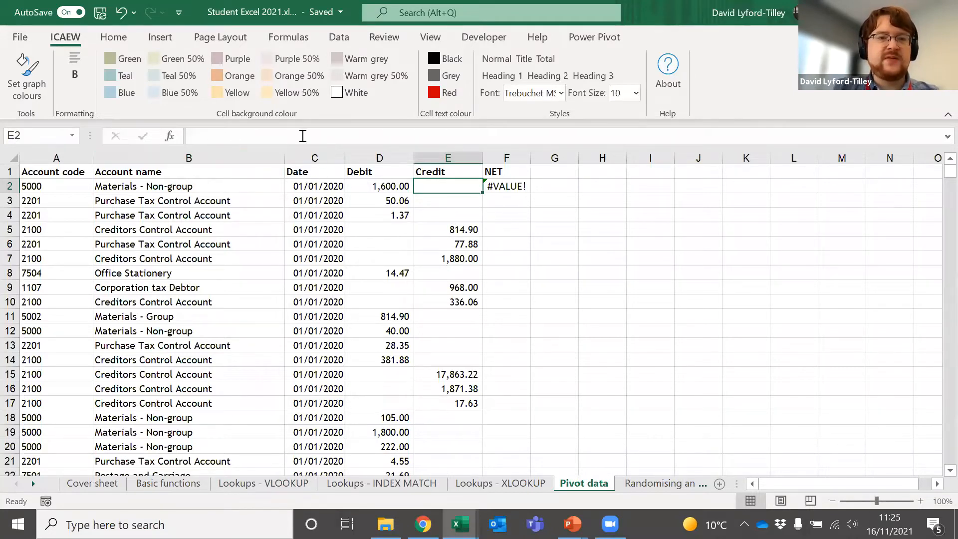
{"action": "left_click", "coordinate": [390, 66]}
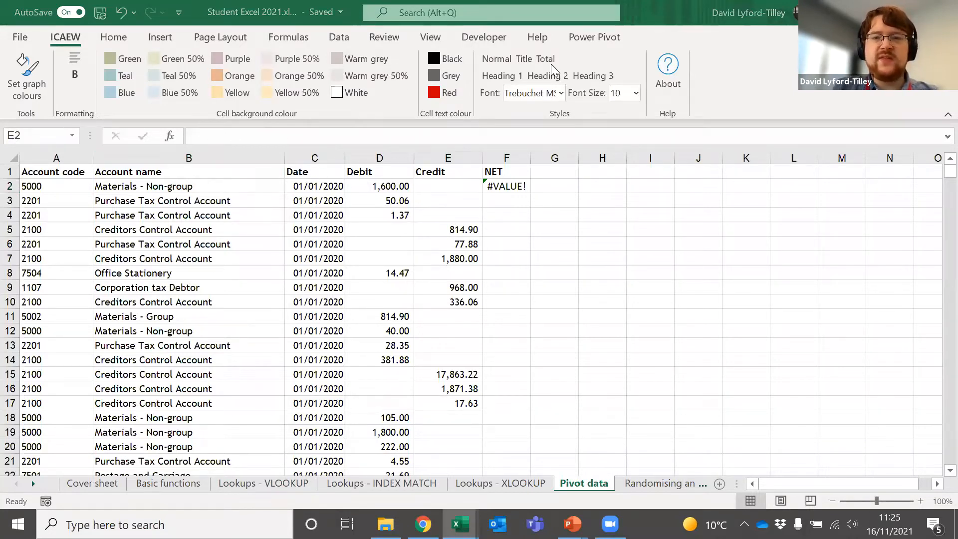
{"action": "left_click", "coordinate": [475, 189]}
{"action": "left_click", "coordinate": [391, 188]}
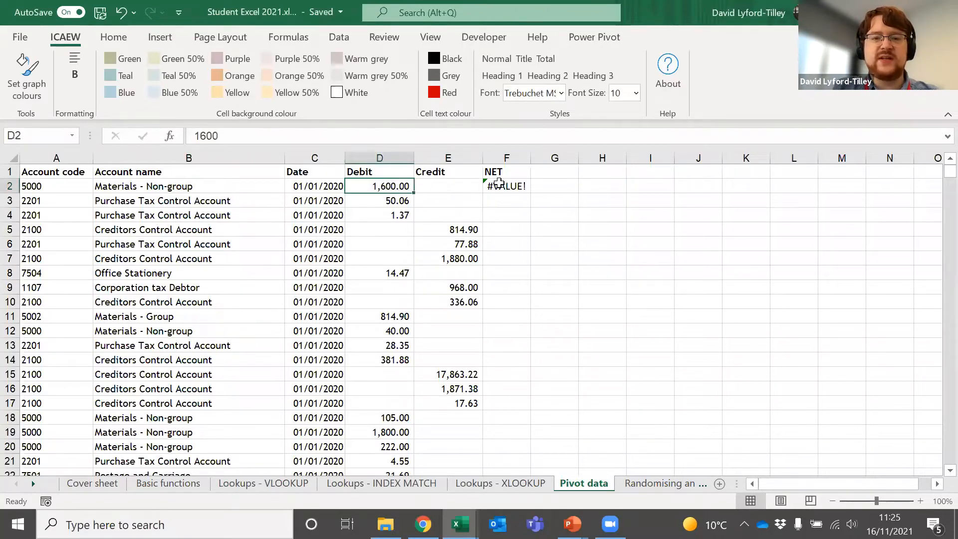
Step: Replace the net formula in F2 with =VALUE(D2)-VALUE(E2)
{"action": "left_click", "coordinate": [498, 184]}
{"action": "type", "text": "=val"}
{"action": "key", "text": "Tab"}
{"action": "key", "text": "Left"}
{"action": "key", "text": "Left"}
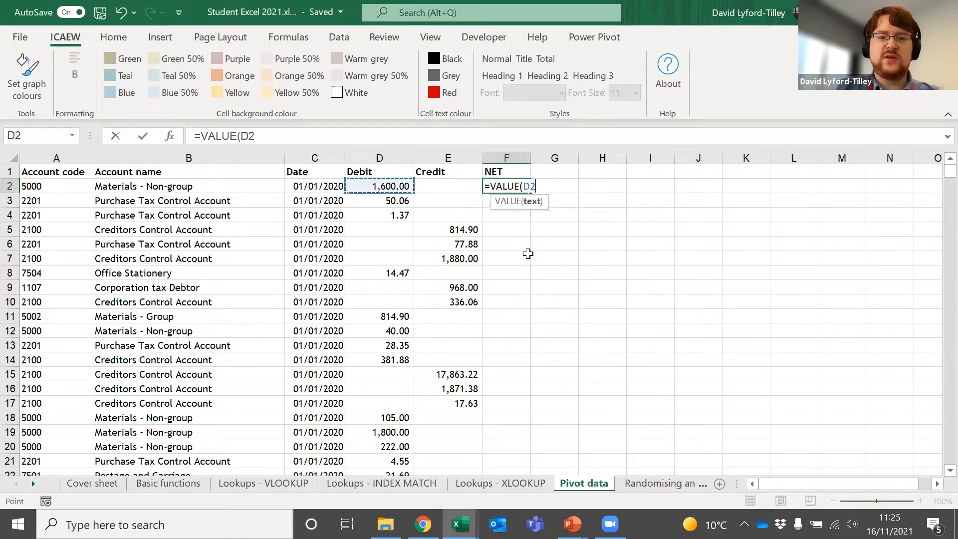
{"action": "type", "text": ")-valu"}
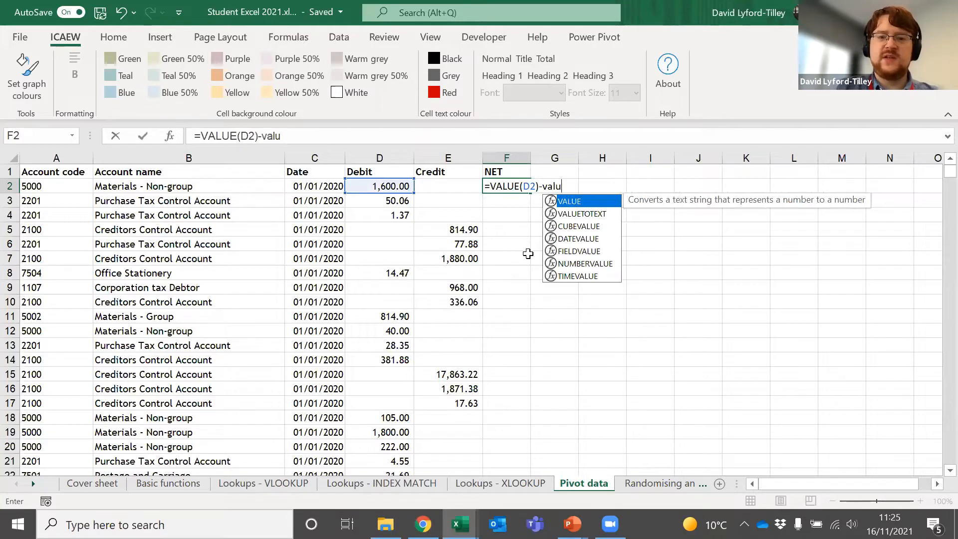
{"action": "key", "text": "Tab"}
{"action": "key", "text": "Left"}
{"action": "type", "text": ")"}
{"action": "key", "text": "Return"}
{"action": "key", "text": "Up"}
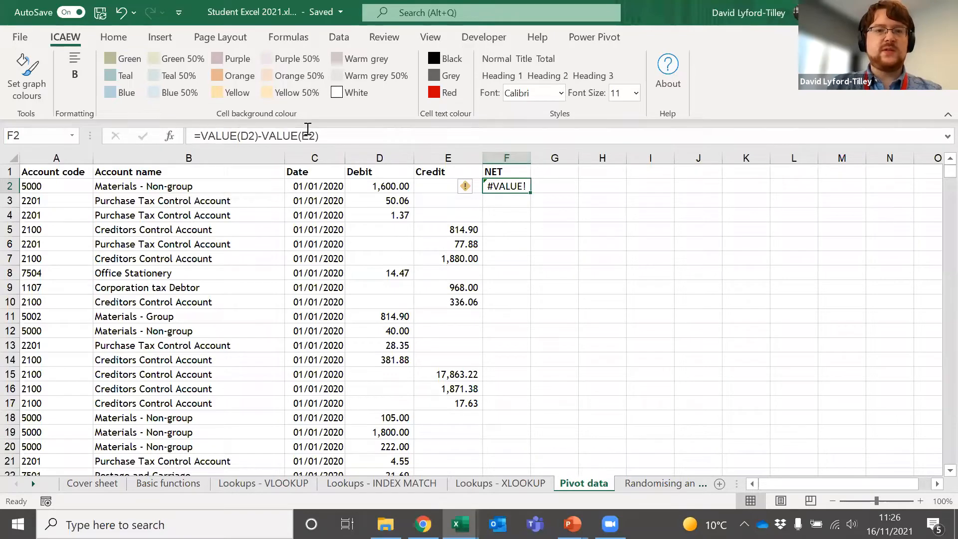
{"action": "left_click", "coordinate": [374, 67]}
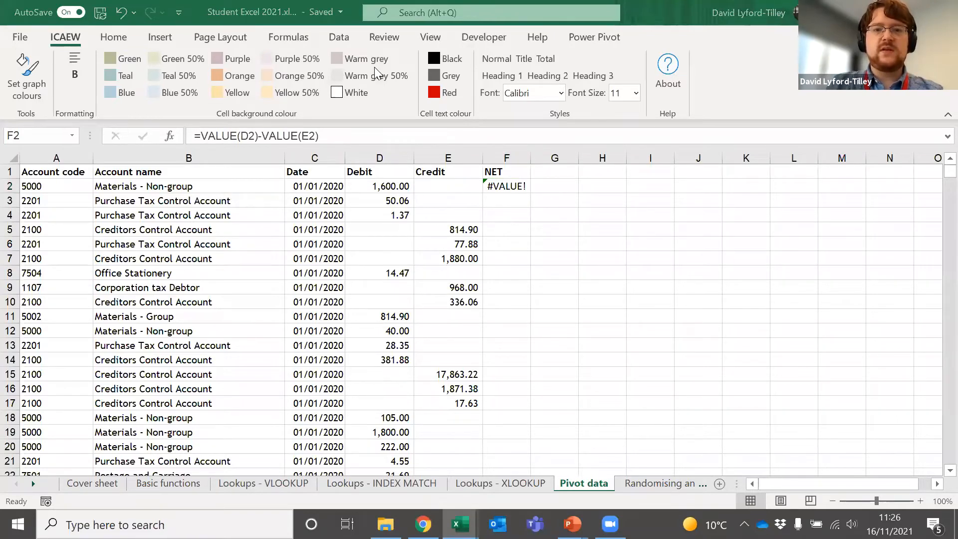
{"action": "left_click", "coordinate": [272, 39]}
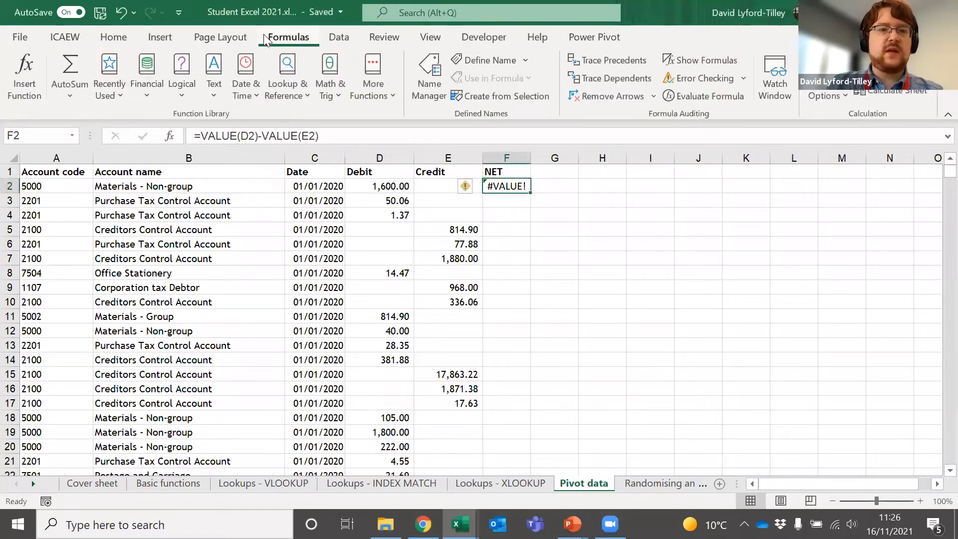
{"action": "left_click", "coordinate": [363, 66]}
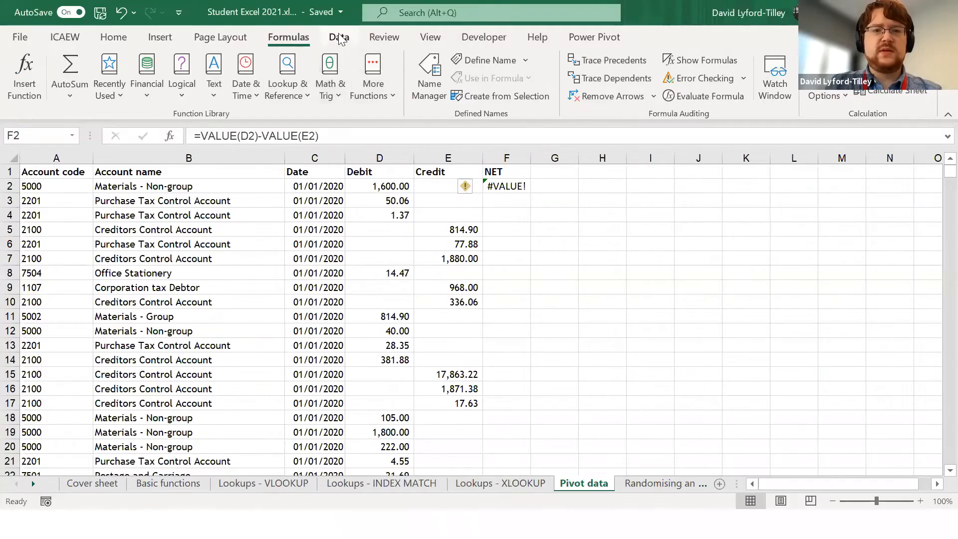
Step: Turn on filters for the data headings and filter the Debit column to (Blanks) only
{"action": "left_click", "coordinate": [339, 37]}
{"action": "left_click", "coordinate": [459, 85]}
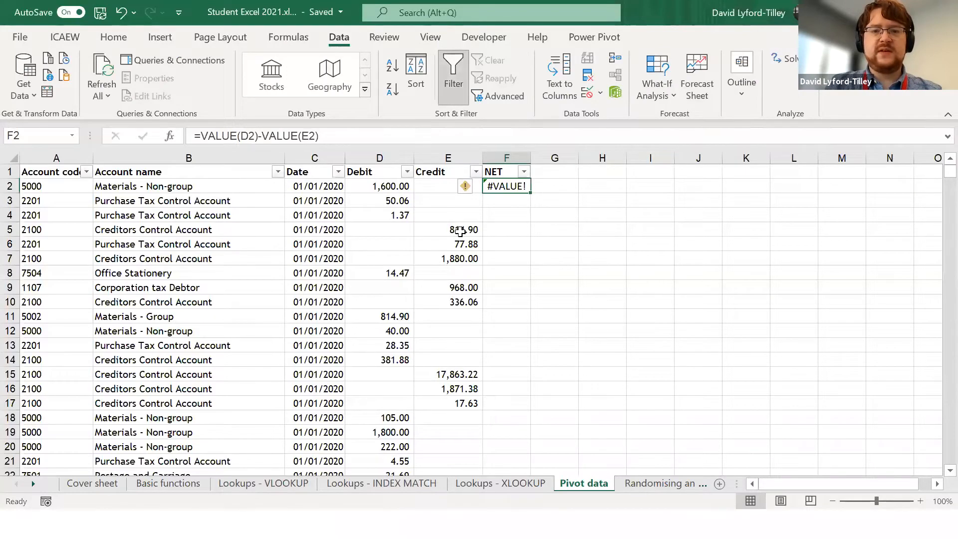
{"action": "left_click", "coordinate": [407, 172]}
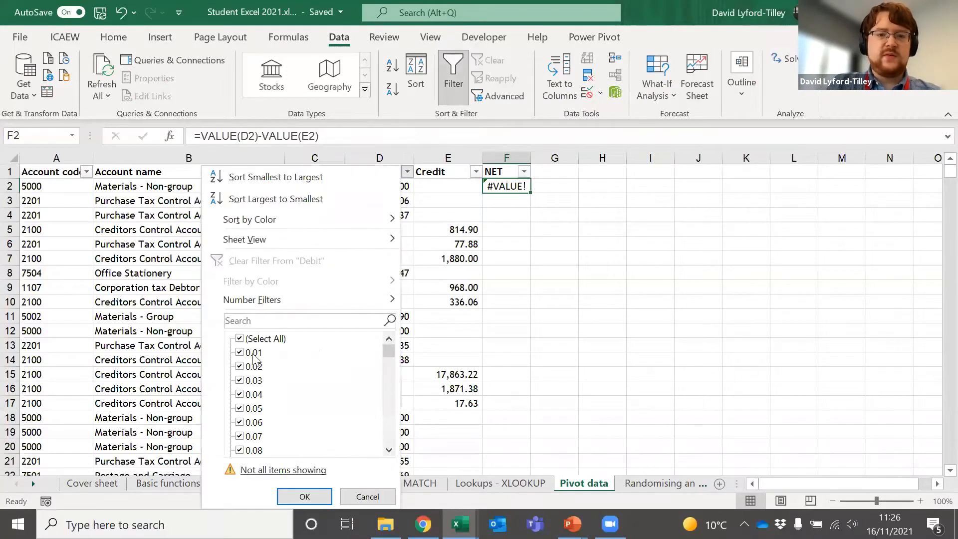
{"action": "left_click", "coordinate": [252, 343]}
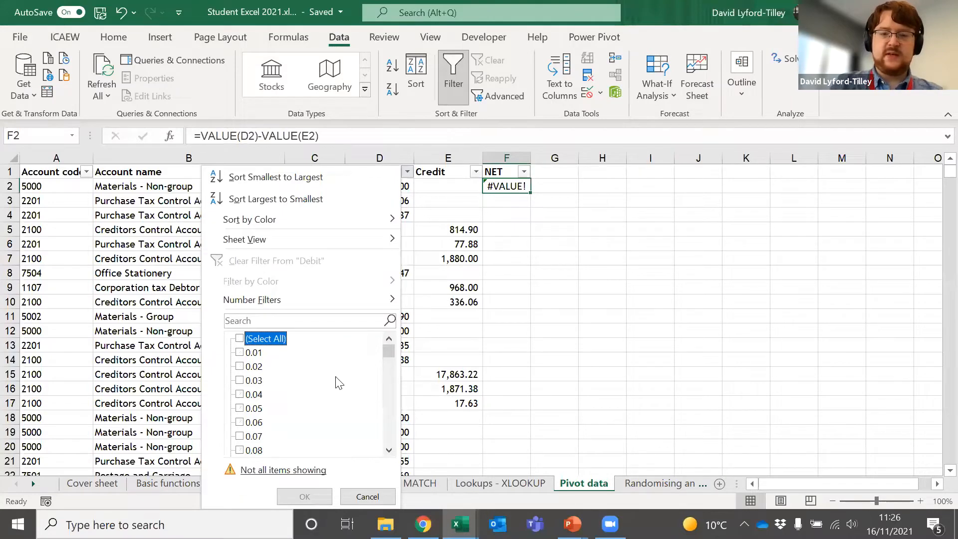
{"action": "key", "text": "End"}
{"action": "key", "text": "space"}
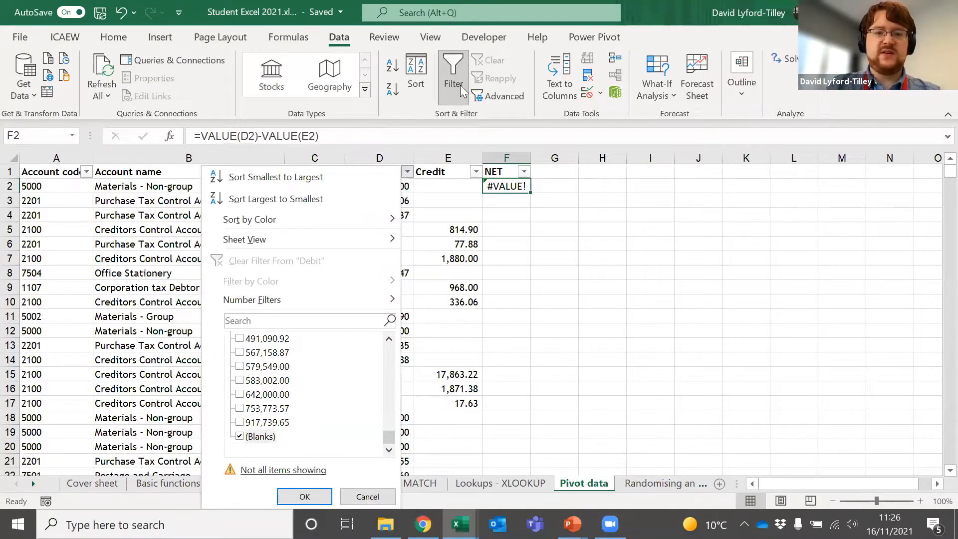
{"action": "left_click", "coordinate": [299, 499]}
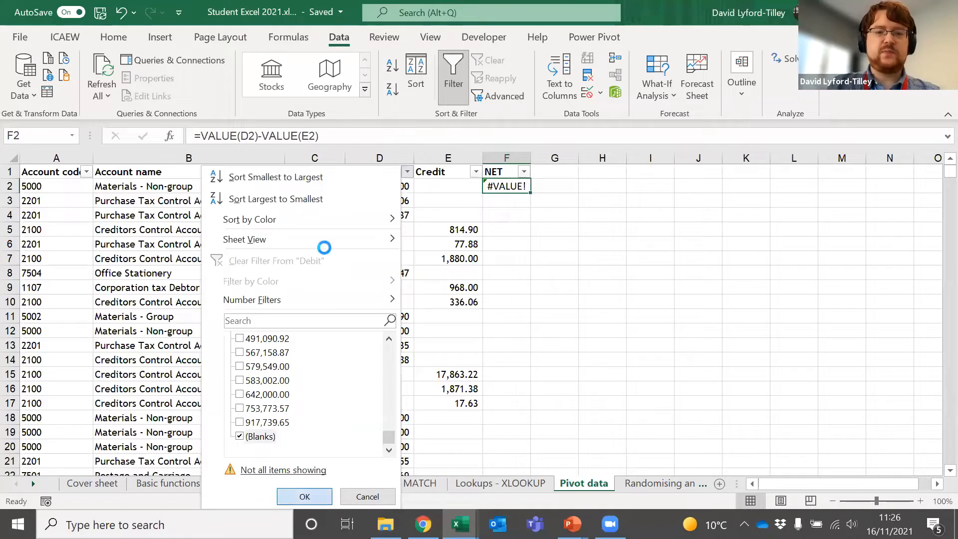
Step: Inspect the contents of the blank-looking Debit cells in the filtered rows 5 and 6
{"action": "left_click", "coordinate": [324, 245]}
{"action": "key", "text": "Right"}
{"action": "key", "text": "Up"}
{"action": "key", "text": "Up"}
{"action": "key", "text": "Up"}
{"action": "key", "text": "Up"}
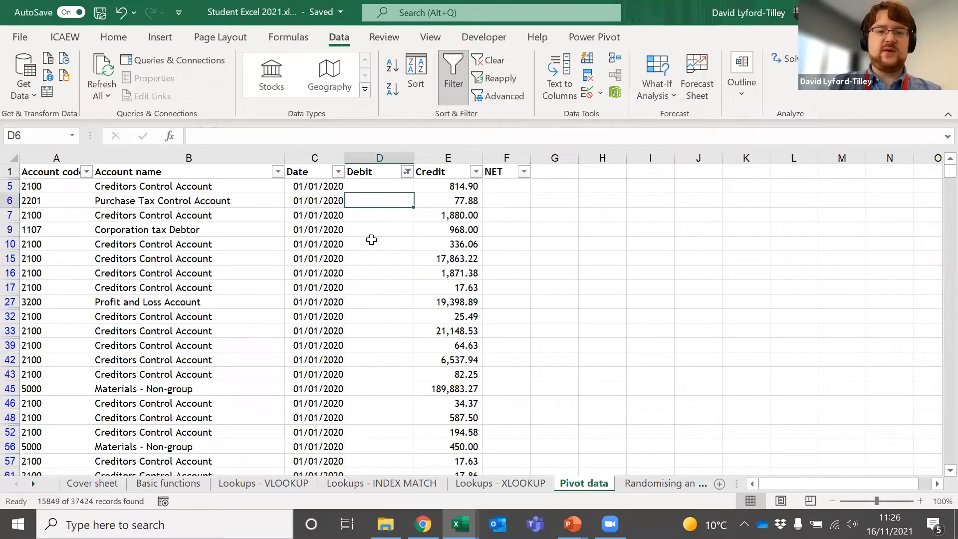
{"action": "key", "text": "Left"}
{"action": "key", "text": "Right"}
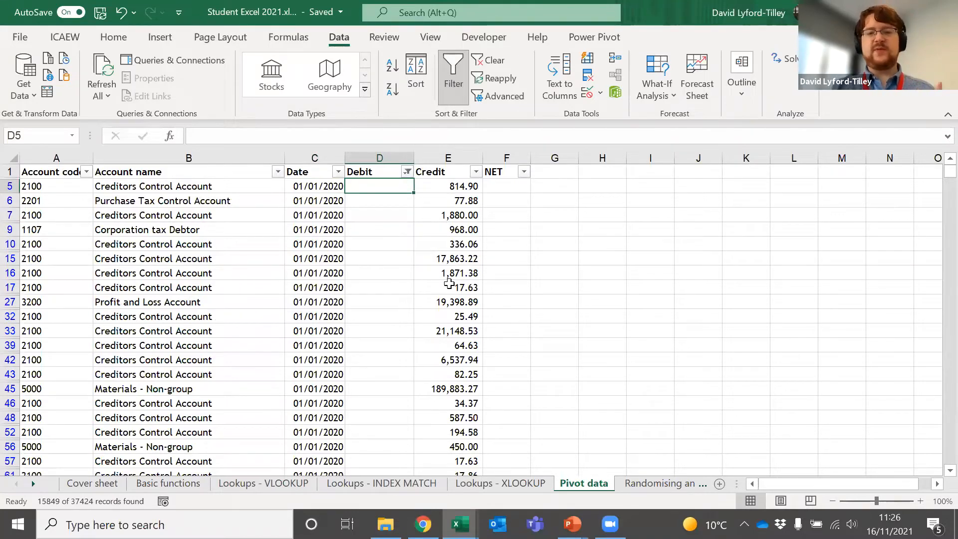
Step: Delete the contents of all filtered blank-looking Debit cells from D5 down to D37421
{"action": "key", "text": "ctrl+Down"}
{"action": "key", "text": "Up"}
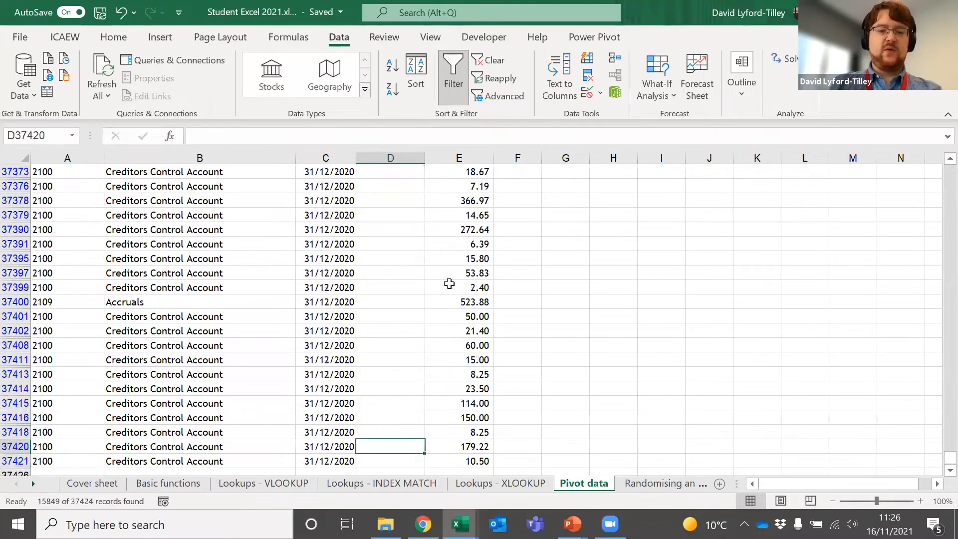
{"action": "key", "text": "Down"}
{"action": "key", "text": "ctrl+shift+Up"}
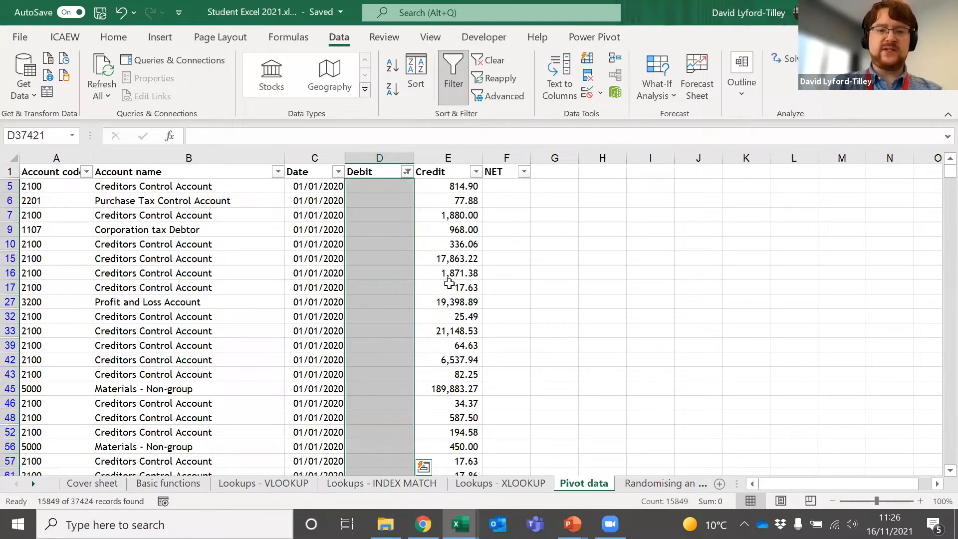
{"action": "key", "text": "Delete"}
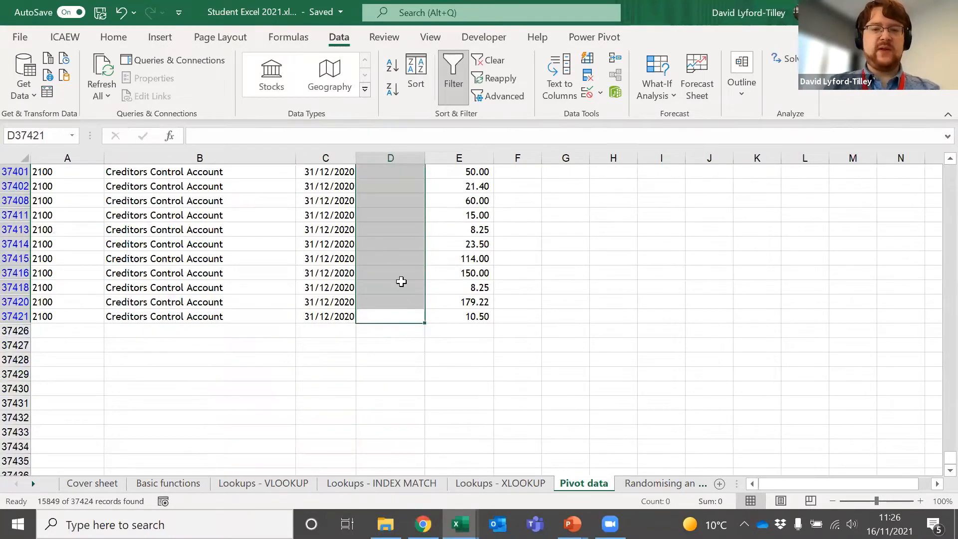
Step: Return to the Debit heading and clear that column's filter so all records are included
{"action": "key", "text": "Up"}
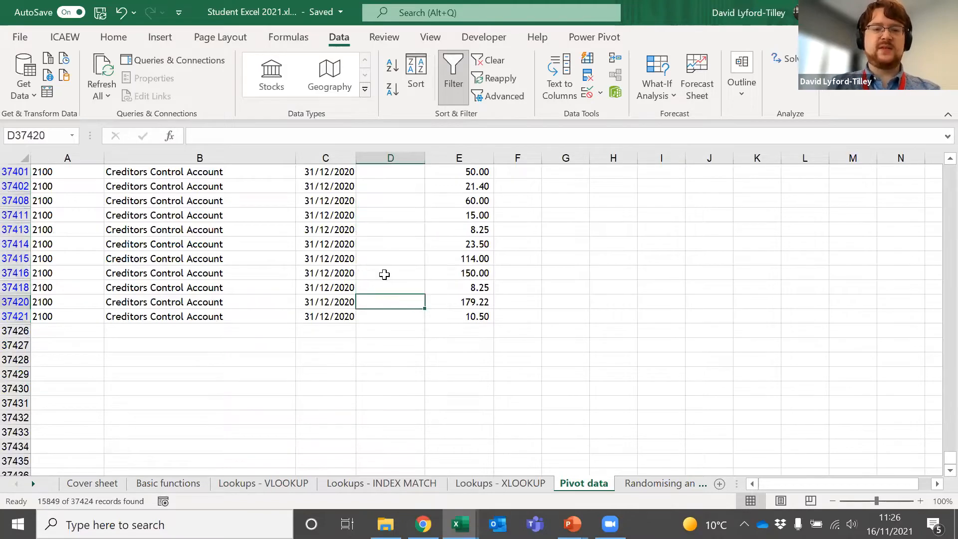
{"action": "key", "text": "ctrl+Up"}
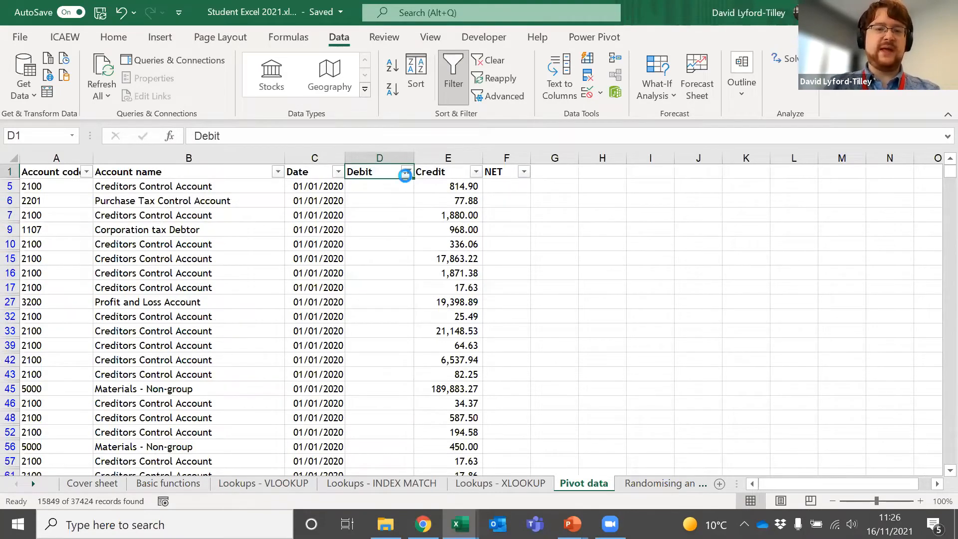
{"action": "left_click", "coordinate": [408, 171]}
{"action": "left_click", "coordinate": [294, 260]}
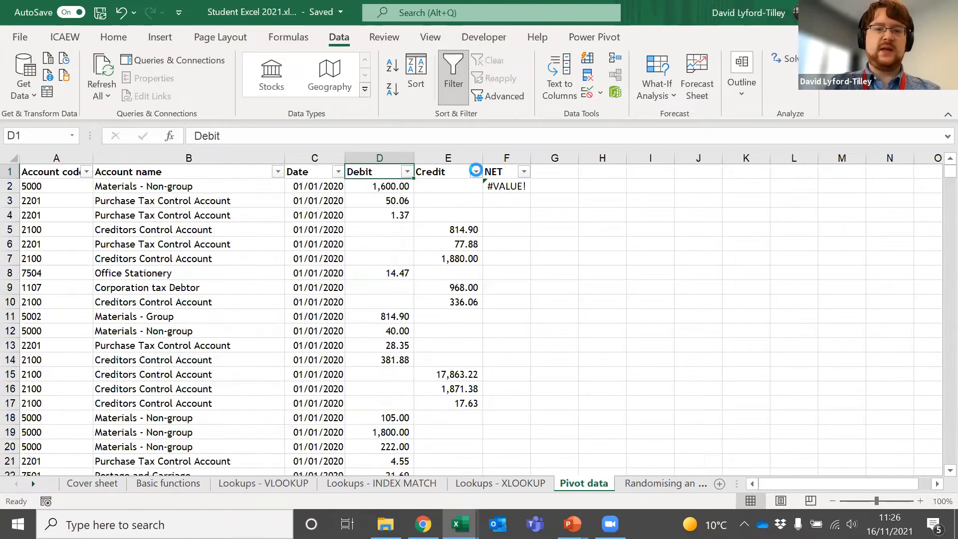
Step: Filter the Credit column to show only its (Blanks) entries
{"action": "left_click", "coordinate": [476, 172]}
{"action": "left_click", "coordinate": [335, 339]}
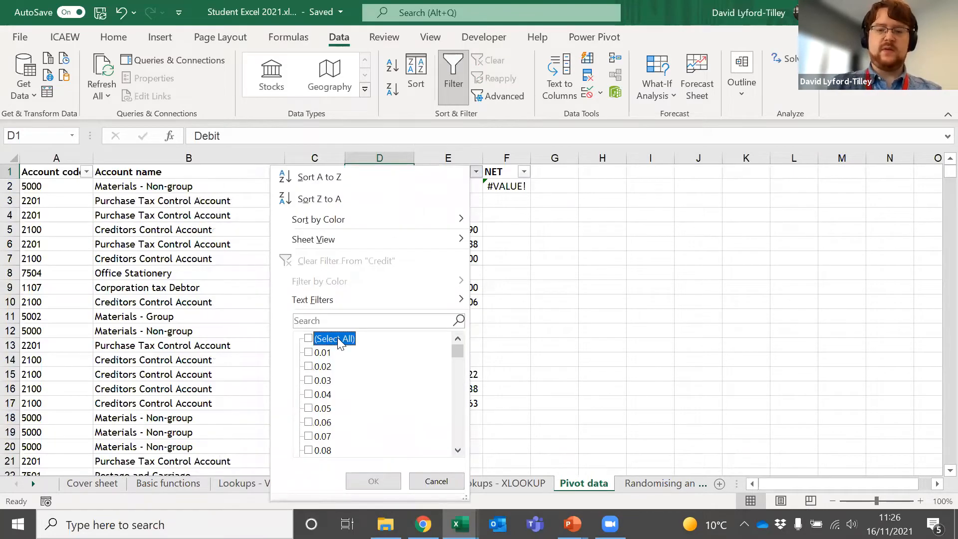
{"action": "key", "text": "End"}
{"action": "key", "text": "space"}
{"action": "key", "text": "Return"}
Step: Delete the contents of all filtered blank-looking Credit cells from E2 down to the end of the data
{"action": "key", "text": "Down"}
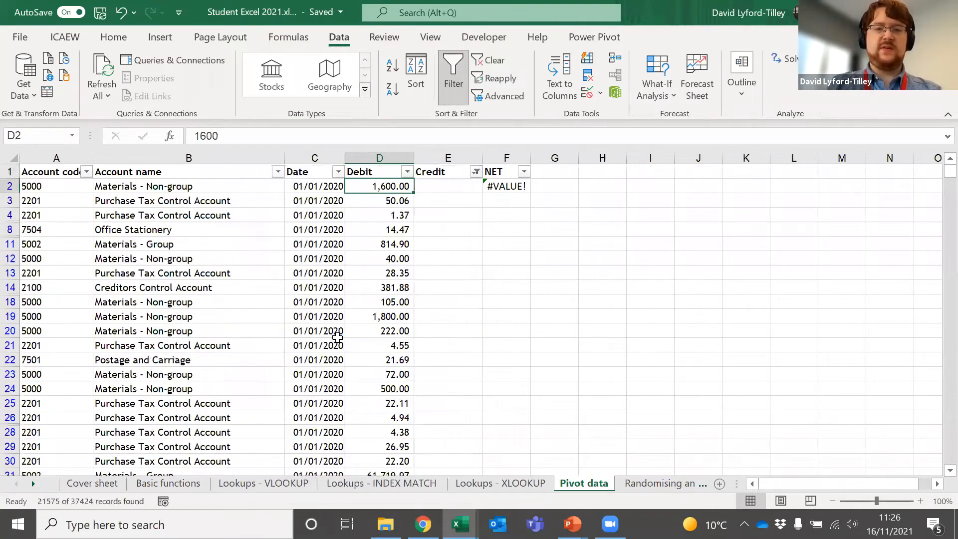
{"action": "key", "text": "Right"}
{"action": "key", "text": "ctrl+shift+Down"}
{"action": "key", "text": "ctrl+BackSpace"}
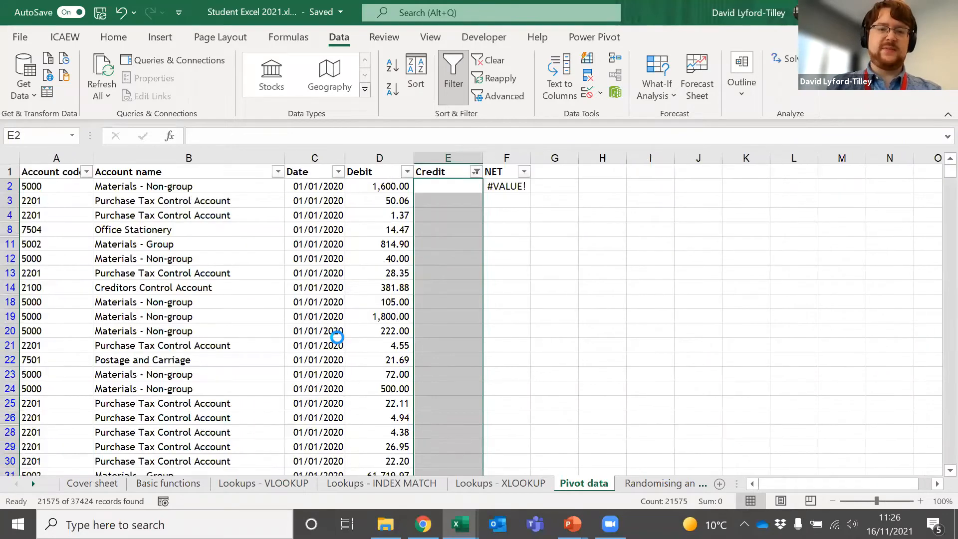
{"action": "key", "text": "Delete"}
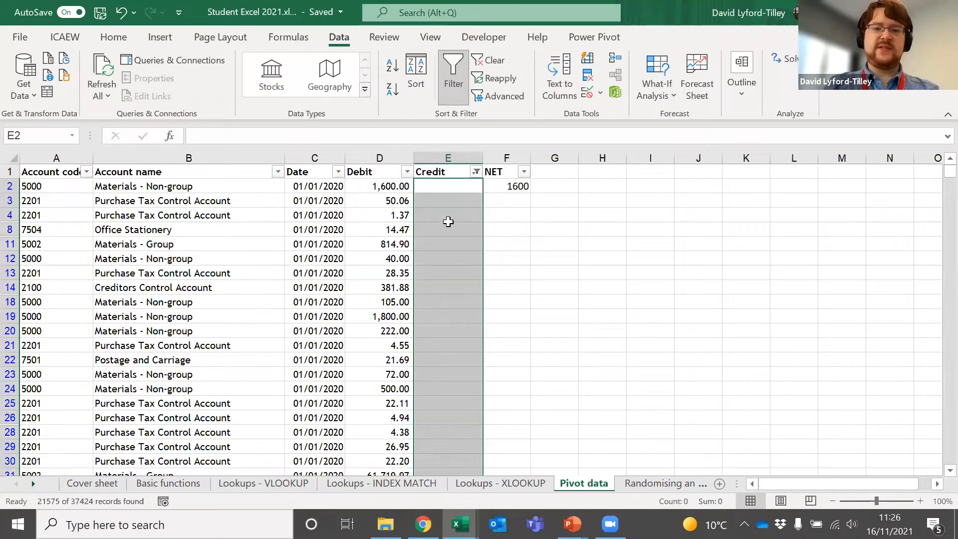
Step: Clear the Credit filter so all records are included, and check the top cells of the Credit column
{"action": "left_click", "coordinate": [487, 60]}
{"action": "left_click", "coordinate": [471, 199]}
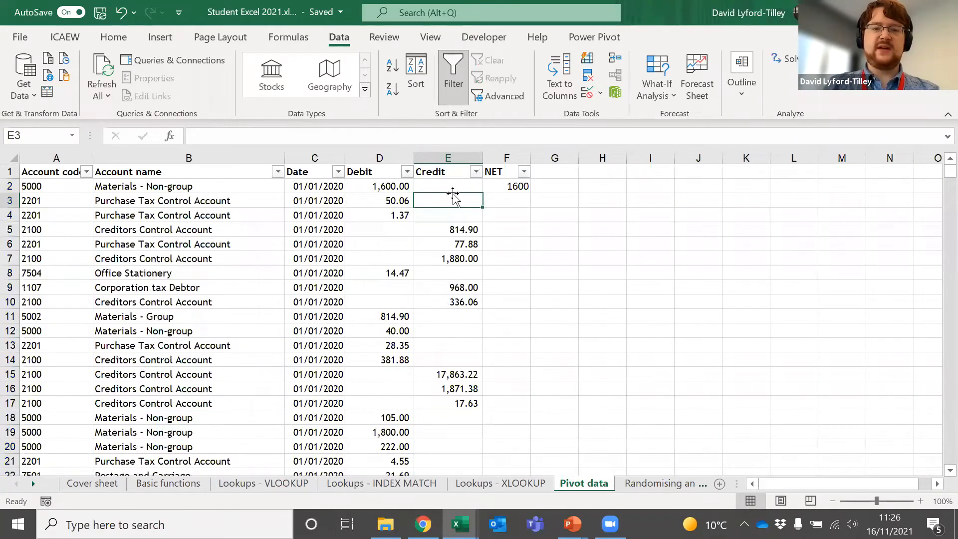
{"action": "key", "text": "Down"}
{"action": "key", "text": "Down"}
{"action": "key", "text": "Up"}
{"action": "key", "text": "Up"}
{"action": "key", "text": "Up"}
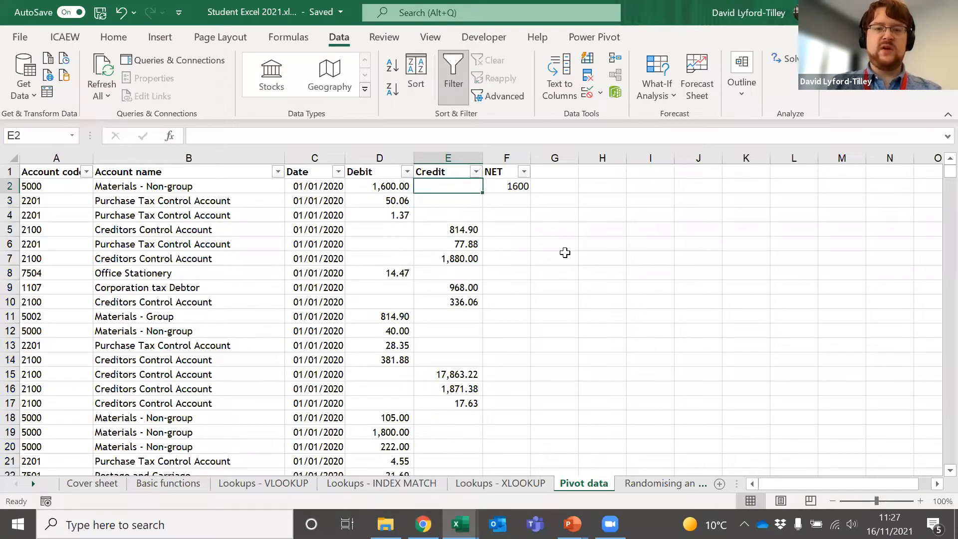
Step: Enter the formula =D2-E2 in cell F2 as the first NET value
{"action": "key", "text": "Right"}
{"action": "type", "text": "="}
{"action": "key", "text": "Left"}
{"action": "key", "text": "Left"}
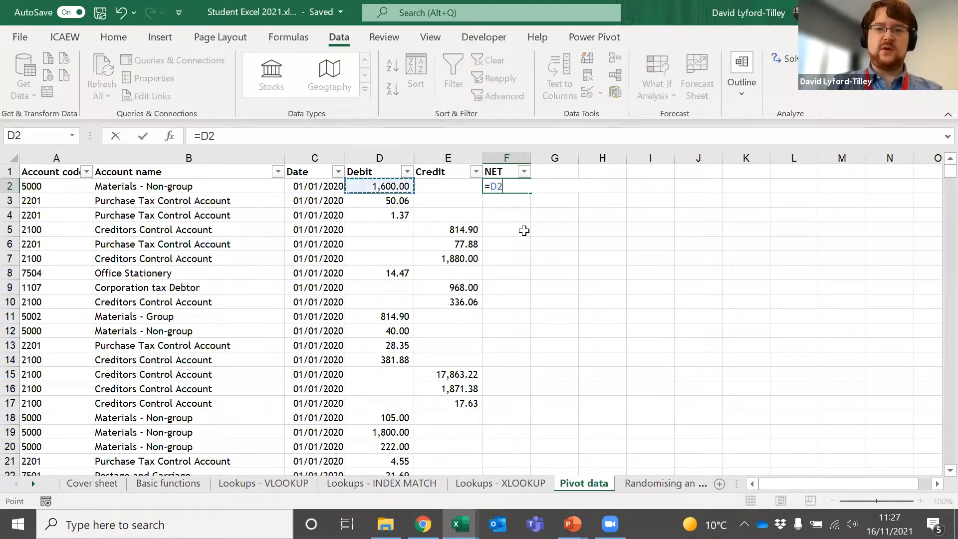
{"action": "type", "text": "-"}
{"action": "key", "text": "Left"}
{"action": "key", "text": "Return"}
{"action": "key", "text": "Up"}
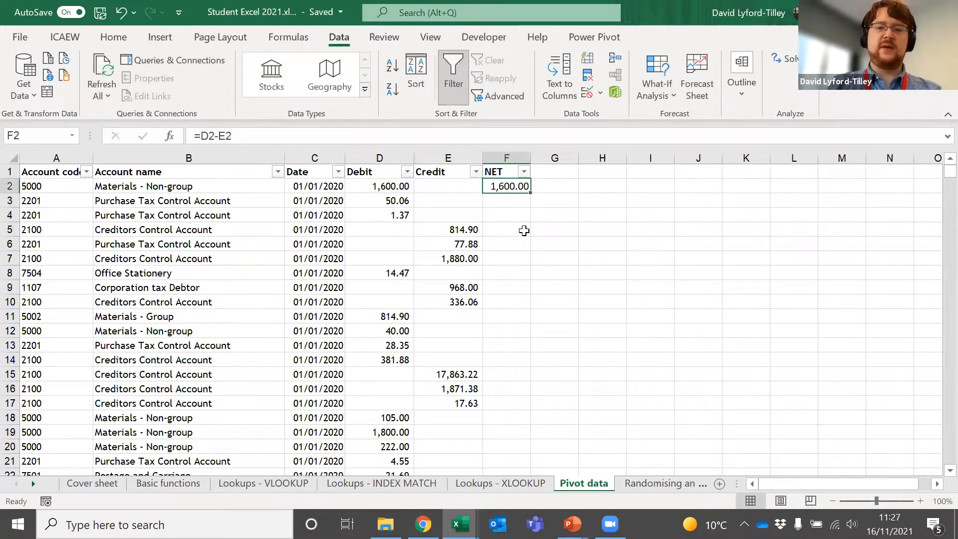
Step: Try filling the F2 formula down the whole NET column and over a short range of rows, undoing each fill
{"action": "double_click", "coordinate": [538, 192]}
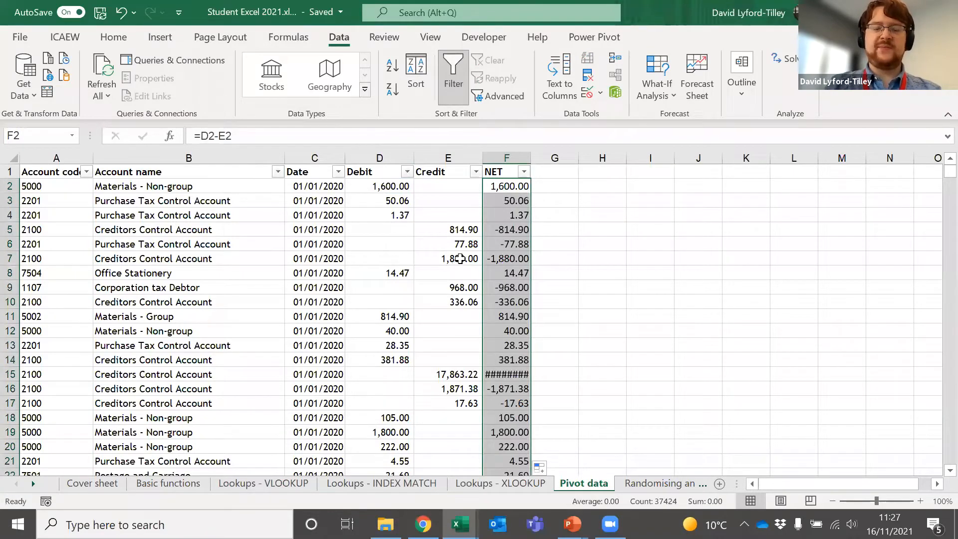
{"action": "double_click", "coordinate": [531, 157]}
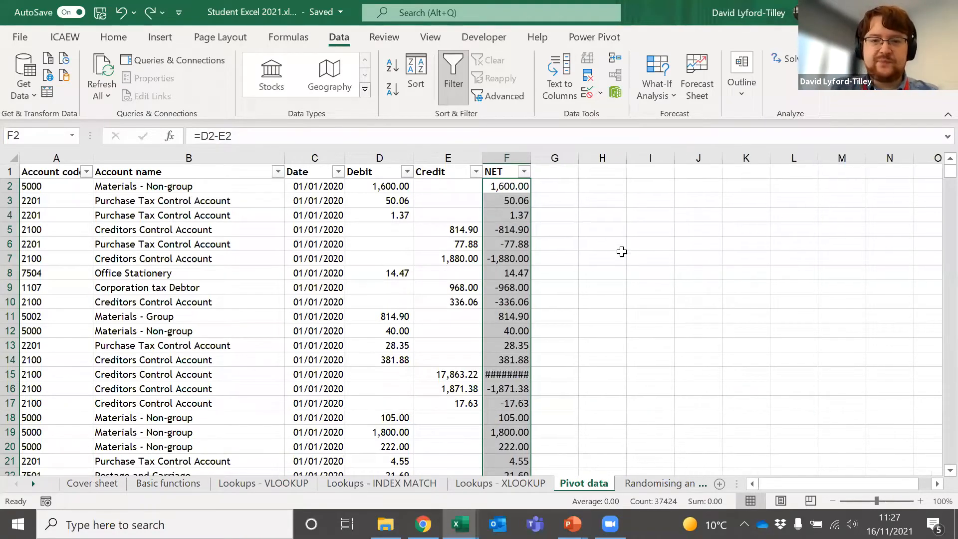
{"action": "key", "text": "ctrl+z"}
{"action": "left_click", "coordinate": [527, 226]}
{"action": "left_click", "coordinate": [508, 187]}
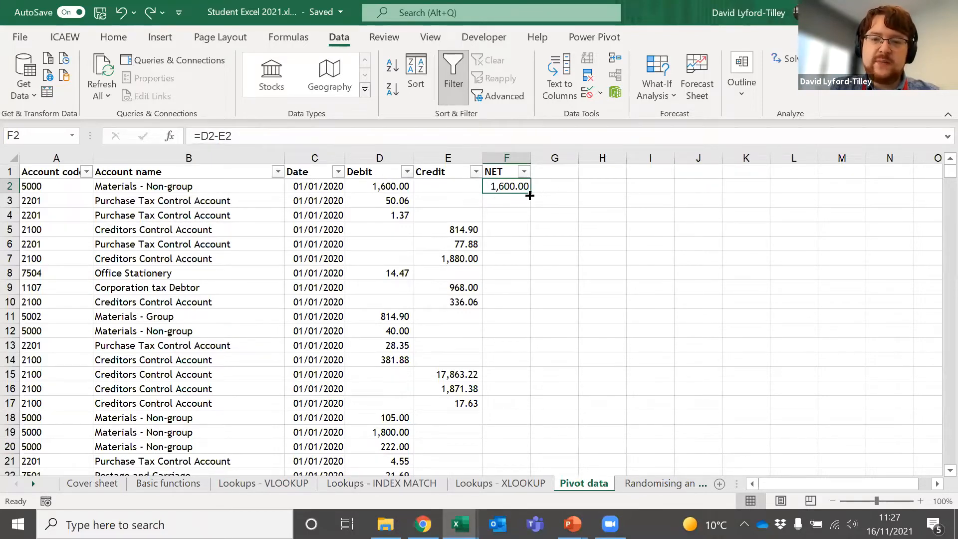
{"action": "left_click_drag", "start_coordinate": [531, 194], "coordinate": [524, 364]}
{"action": "key", "text": "ctrl+z"}
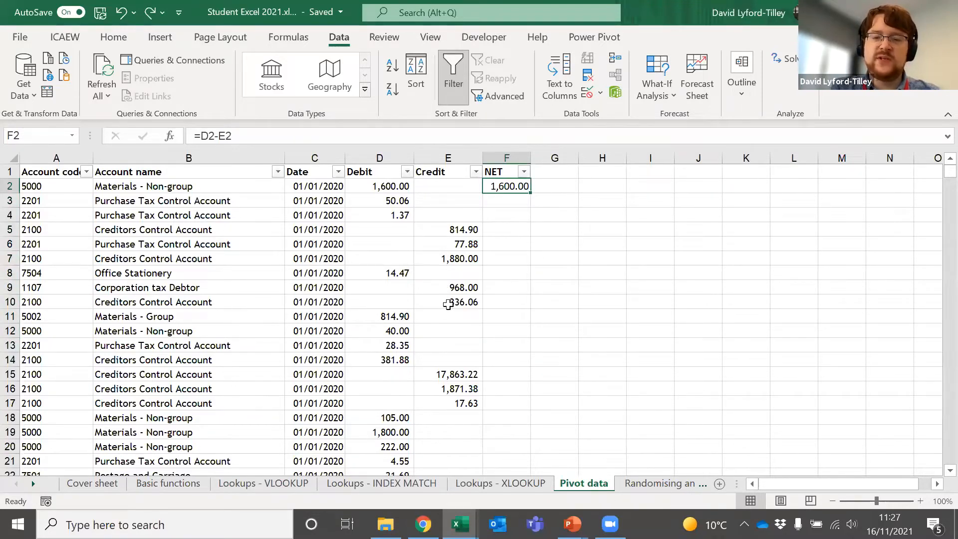
Step: Fill the F2 formula down to the last data row, autofit the NET column's width, and check the filled rows
{"action": "double_click", "coordinate": [531, 193]}
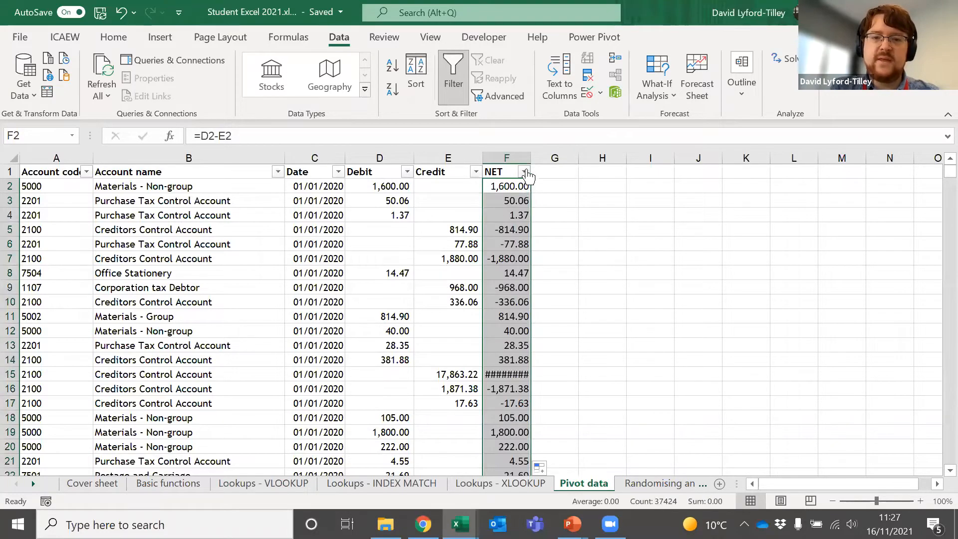
{"action": "double_click", "coordinate": [527, 156]}
{"action": "left_click", "coordinate": [516, 232]}
{"action": "scroll", "coordinate": [531, 248], "scroll_direction": "down", "scroll_amount": 9}
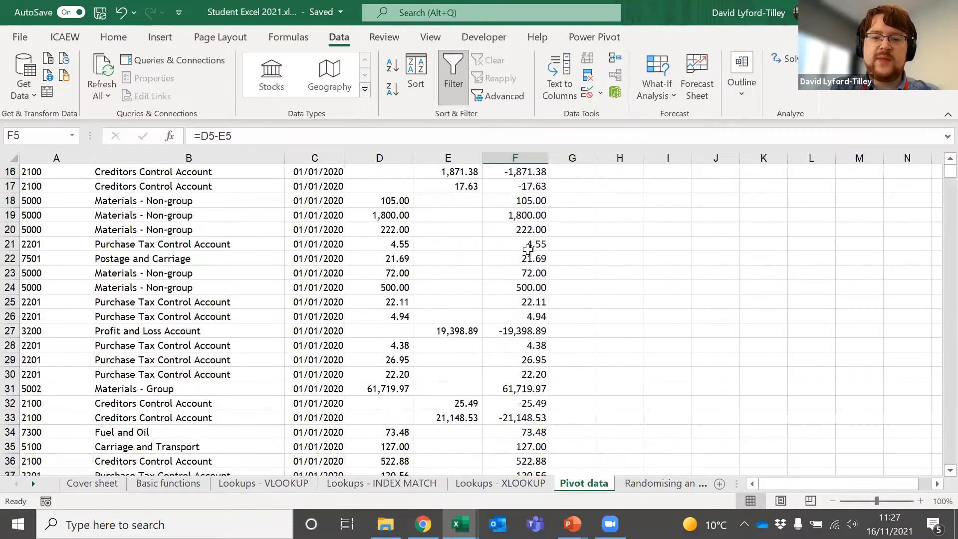
{"action": "scroll", "coordinate": [530, 248], "scroll_direction": "down", "scroll_amount": 3}
{"action": "scroll", "coordinate": [514, 289], "scroll_direction": "up", "scroll_amount": 12}
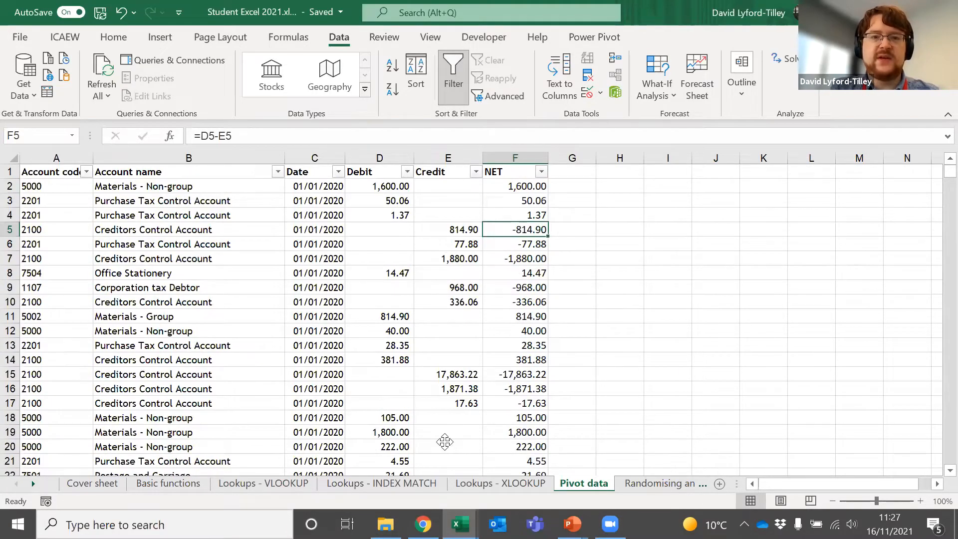
Step: Insert a PivotTable on a new worksheet using the source range 'Pivot data'!$A$1:$F$37425
{"action": "left_click", "coordinate": [231, 232]}
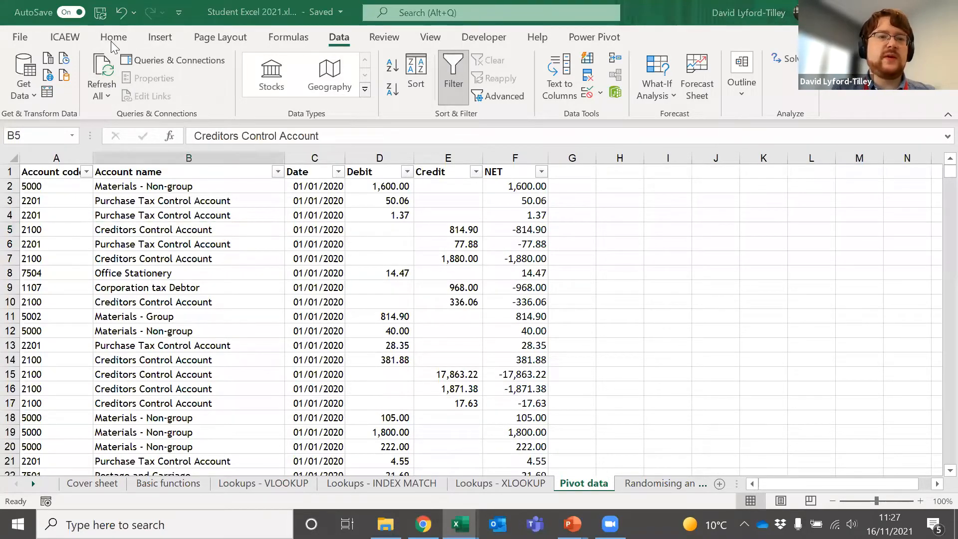
{"action": "left_click", "coordinate": [125, 48]}
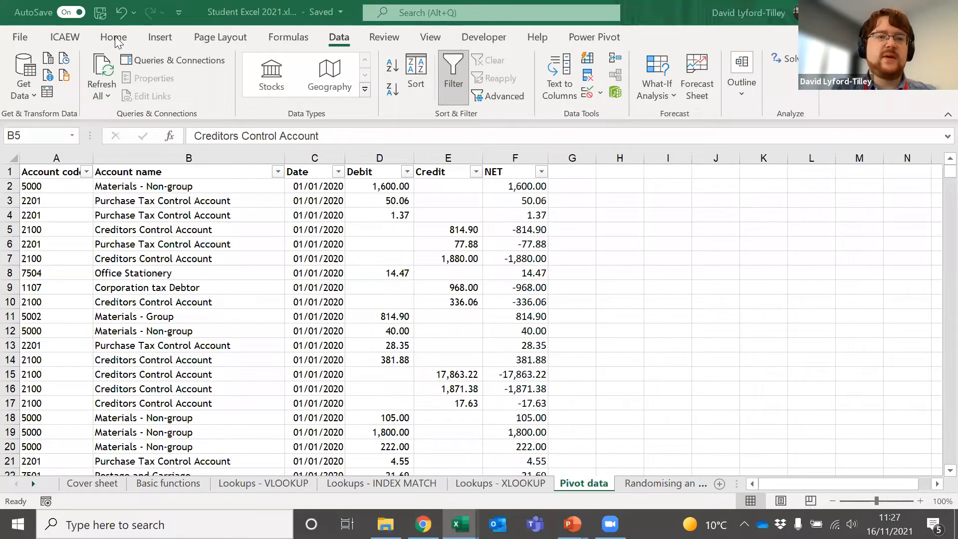
{"action": "left_click", "coordinate": [159, 38]}
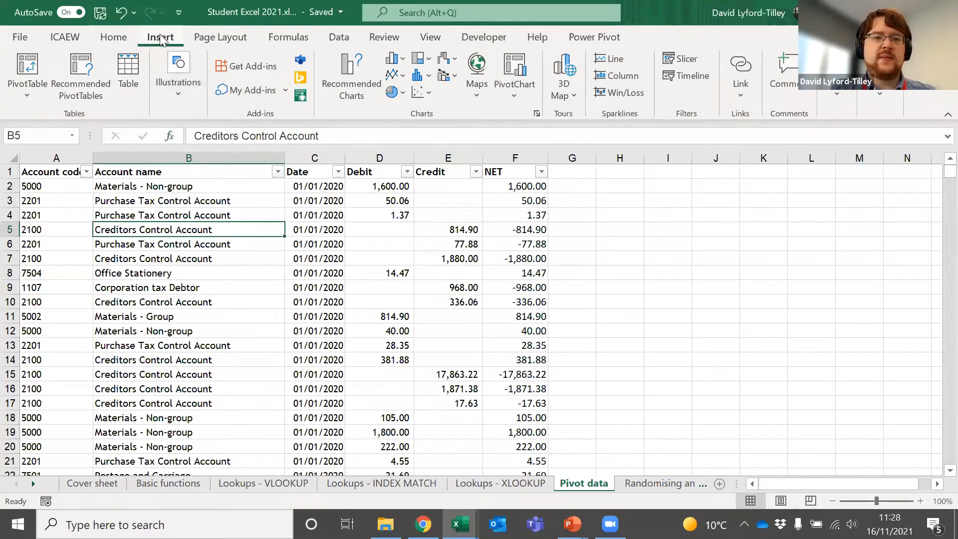
{"action": "left_click", "coordinate": [34, 68]}
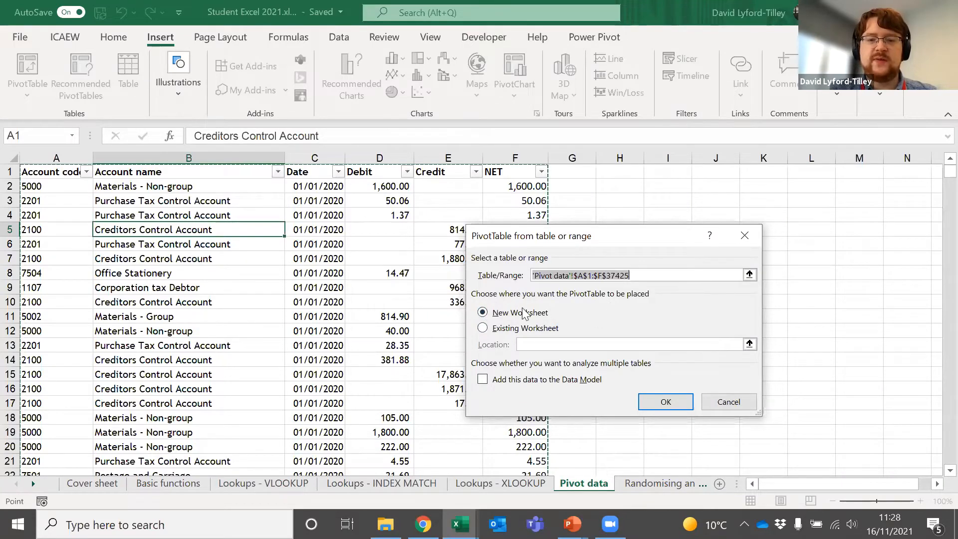
{"action": "left_click", "coordinate": [665, 401]}
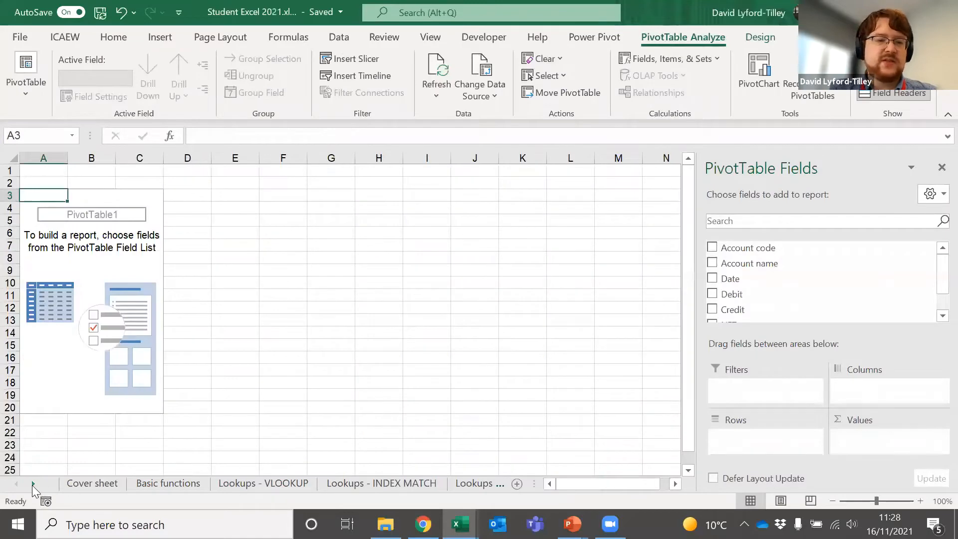
Step: Bring the new Sheet1 into view among the worksheets and set its zoom to 140%
{"action": "left_click", "coordinate": [34, 484]}
{"action": "left_click", "coordinate": [34, 484]}
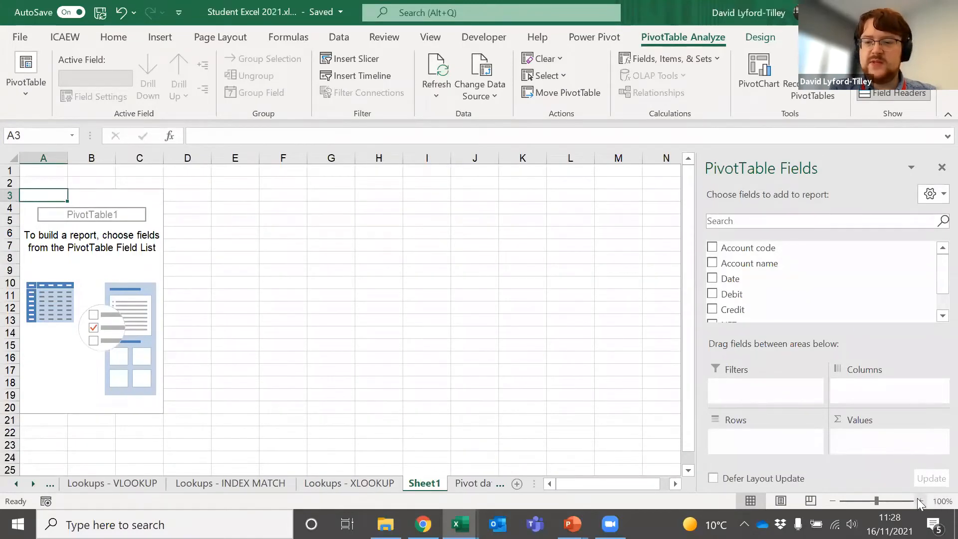
{"action": "left_click", "coordinate": [920, 500]}
{"action": "left_click", "coordinate": [920, 500]}
{"action": "left_click", "coordinate": [920, 500]}
{"action": "left_click", "coordinate": [920, 501]}
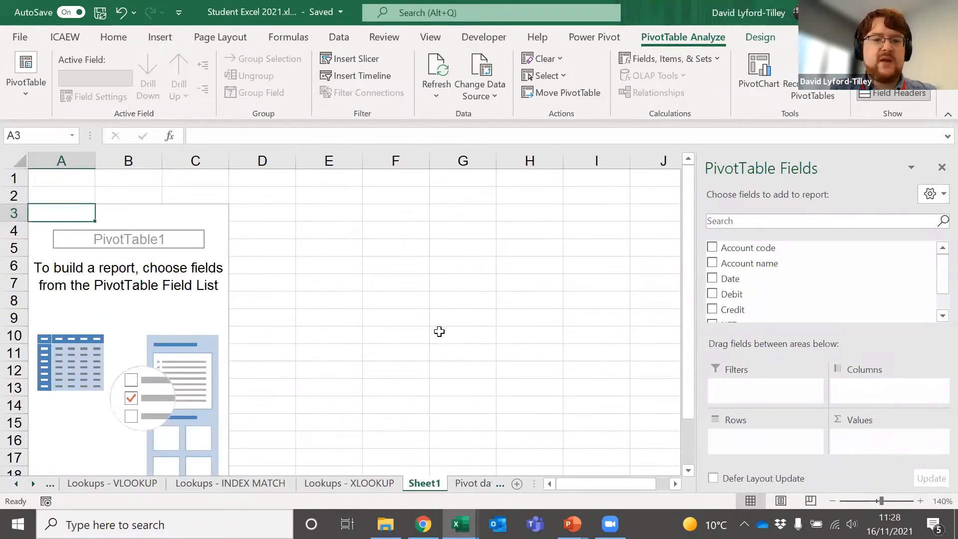
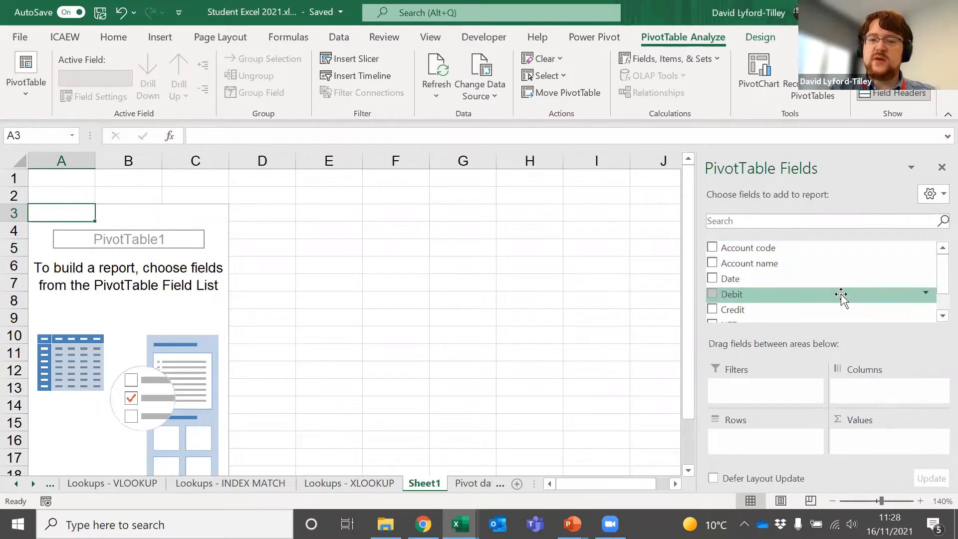
Step: Compare the PivotTable's available fields with the column headings on the Pivot data sheet
{"action": "scroll", "coordinate": [840, 297], "scroll_direction": "down", "scroll_amount": 1}
{"action": "scroll", "coordinate": [767, 314], "scroll_direction": "up", "scroll_amount": 1}
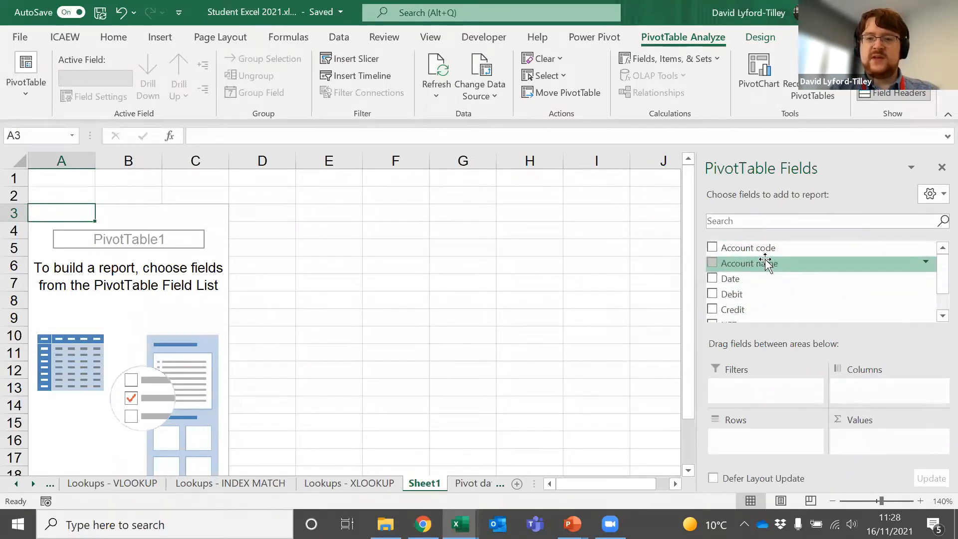
{"action": "scroll", "coordinate": [774, 285], "scroll_direction": "down", "scroll_amount": 1}
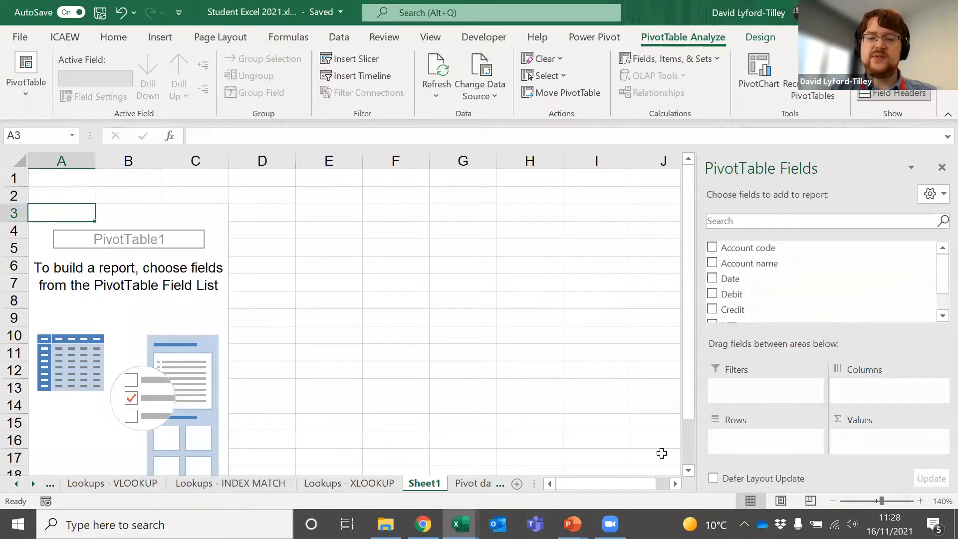
{"action": "left_click", "coordinate": [467, 483]}
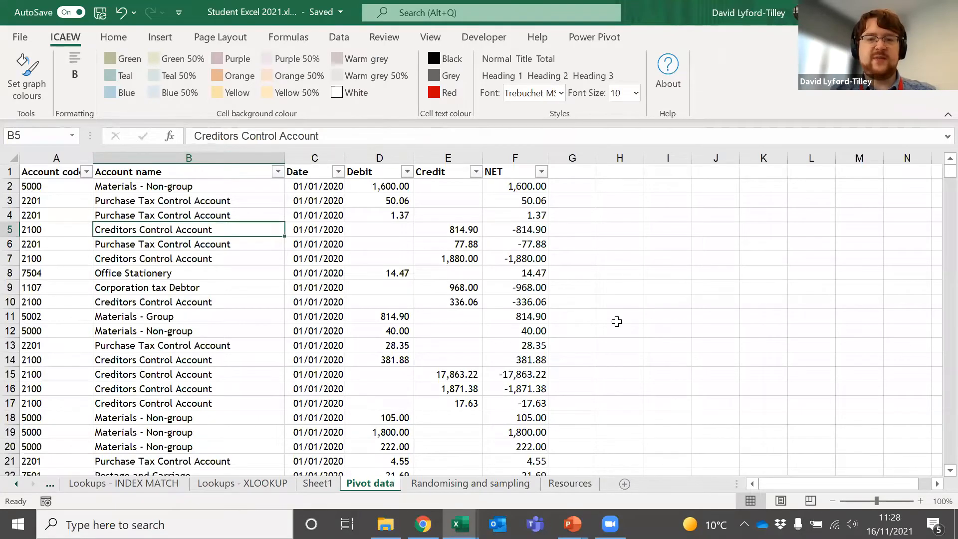
{"action": "left_click", "coordinate": [312, 484]}
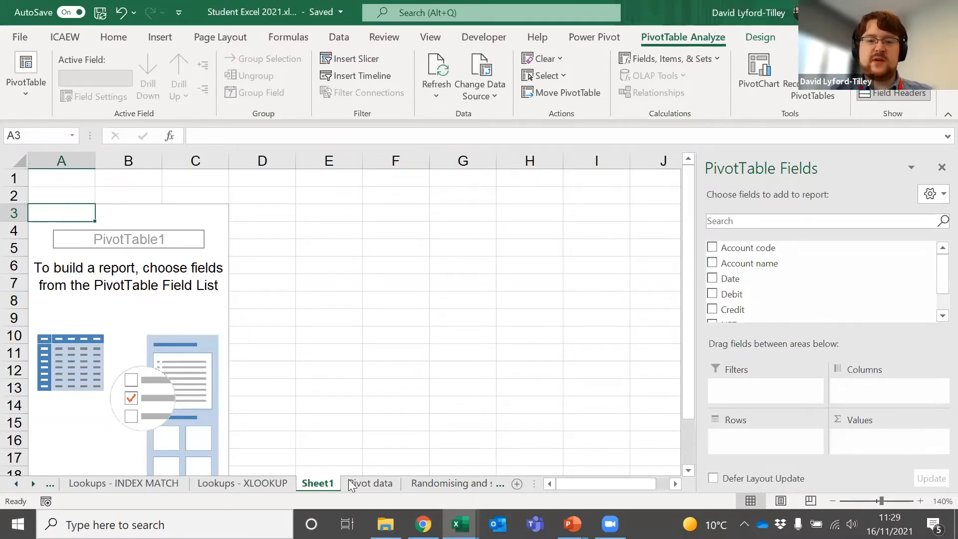
{"action": "key", "text": "ctrl+Page_Down"}
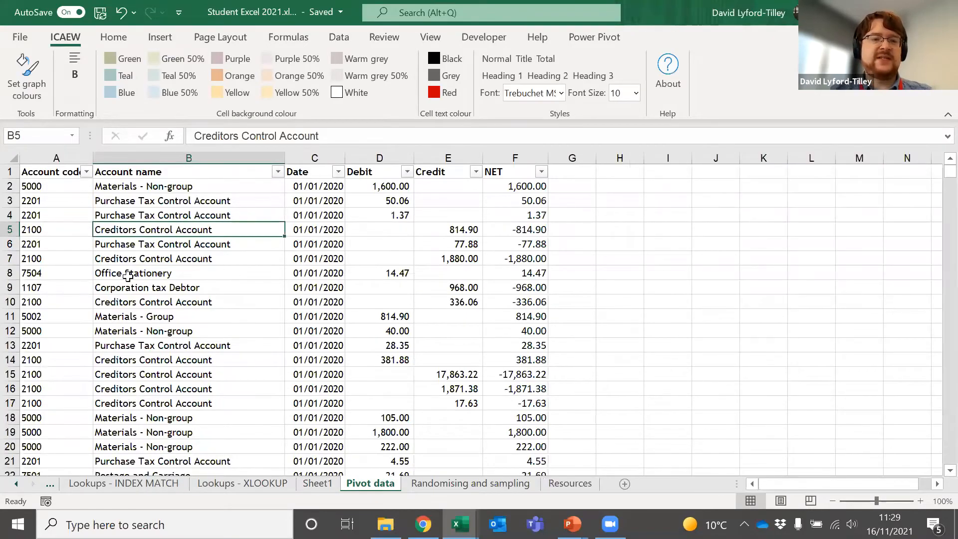
Step: Return to the PivotTable on Sheet1 and add the Account name field to its Rows area
{"action": "left_click", "coordinate": [305, 485]}
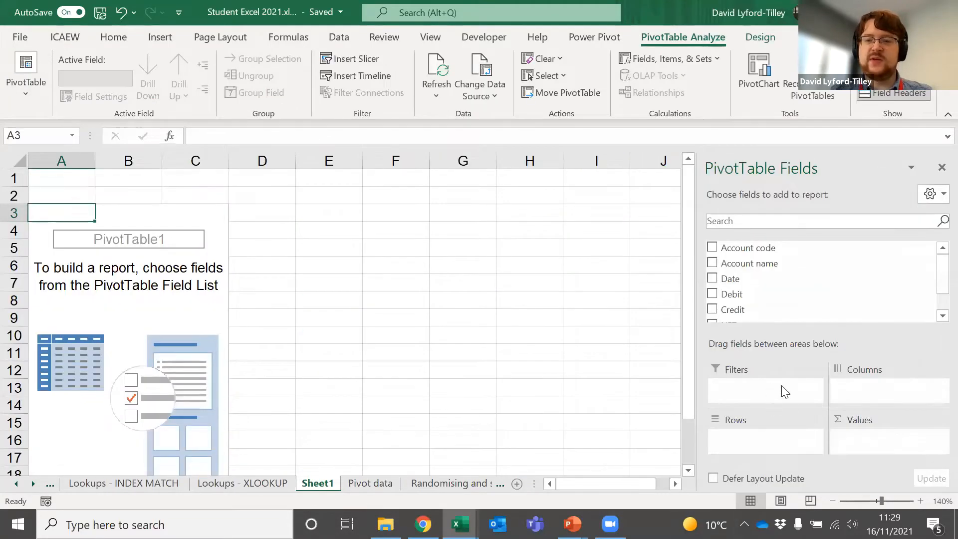
{"action": "left_click_drag", "start_coordinate": [747, 265], "coordinate": [753, 444]}
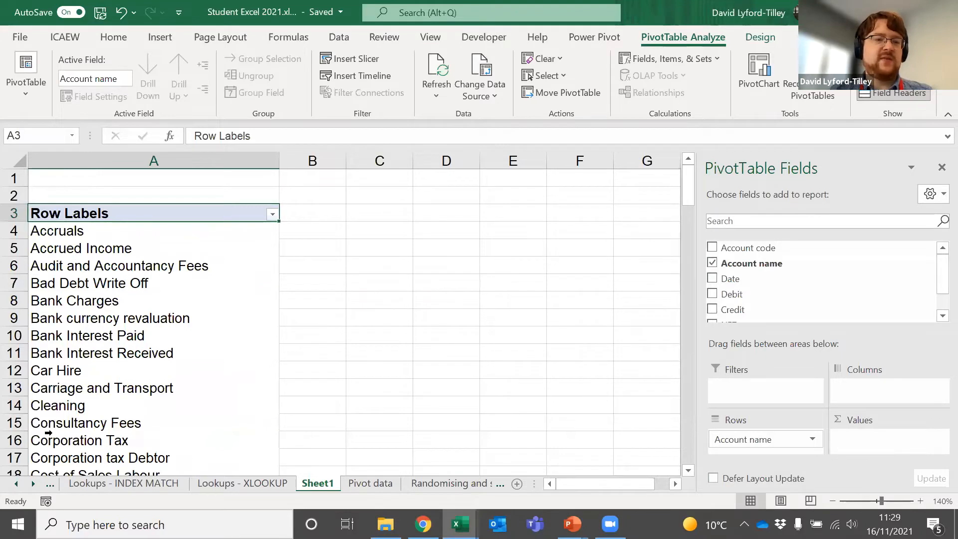
Step: Examine the account names listed as row labels in the PivotTable, from the first entry down to Grand Total
{"action": "left_click", "coordinate": [154, 318]}
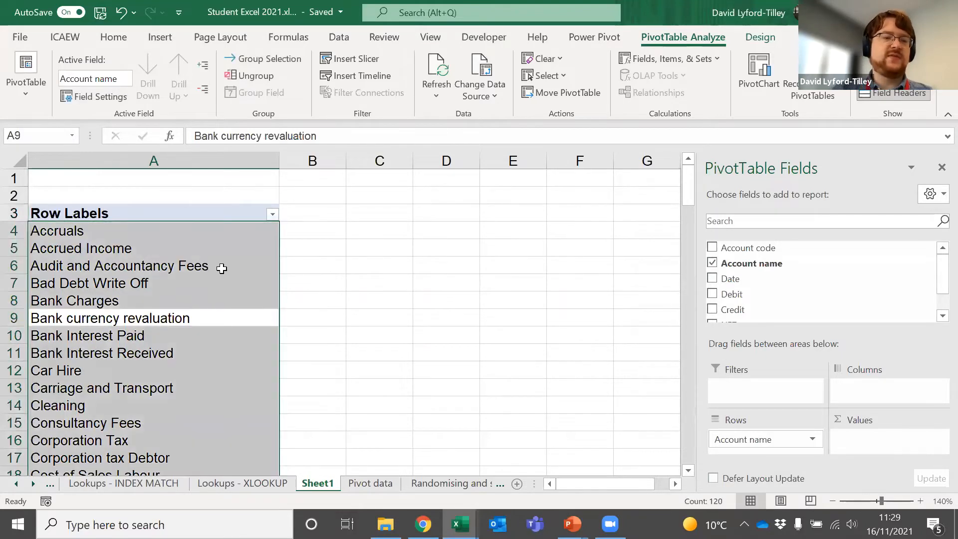
{"action": "key", "text": "Up"}
{"action": "key", "text": "Up"}
{"action": "key", "text": "Up"}
{"action": "key", "text": "Up"}
{"action": "key", "text": "Up"}
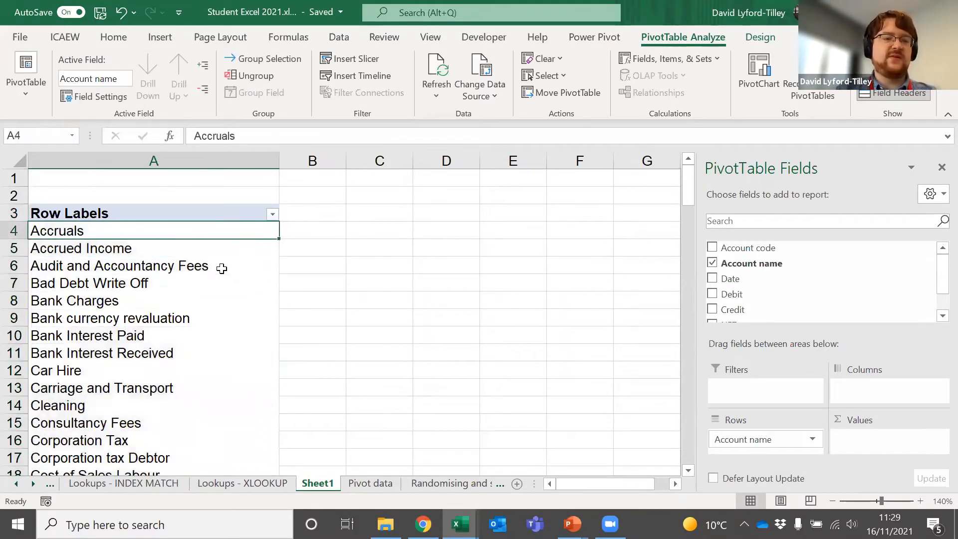
{"action": "key", "text": "ctrl+Down"}
{"action": "key", "text": "Up"}
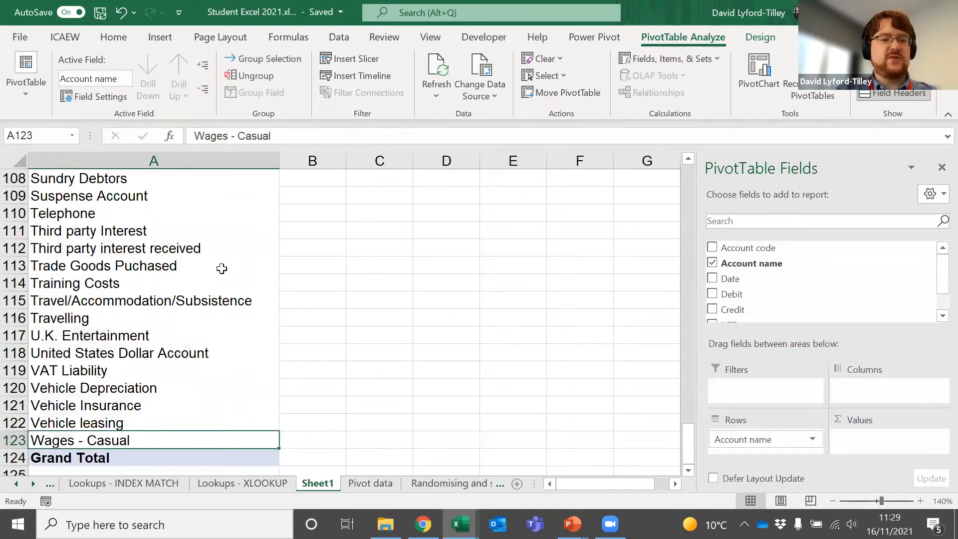
{"action": "key", "text": "Up"}
{"action": "key", "text": "Up"}
{"action": "key", "text": "Up"}
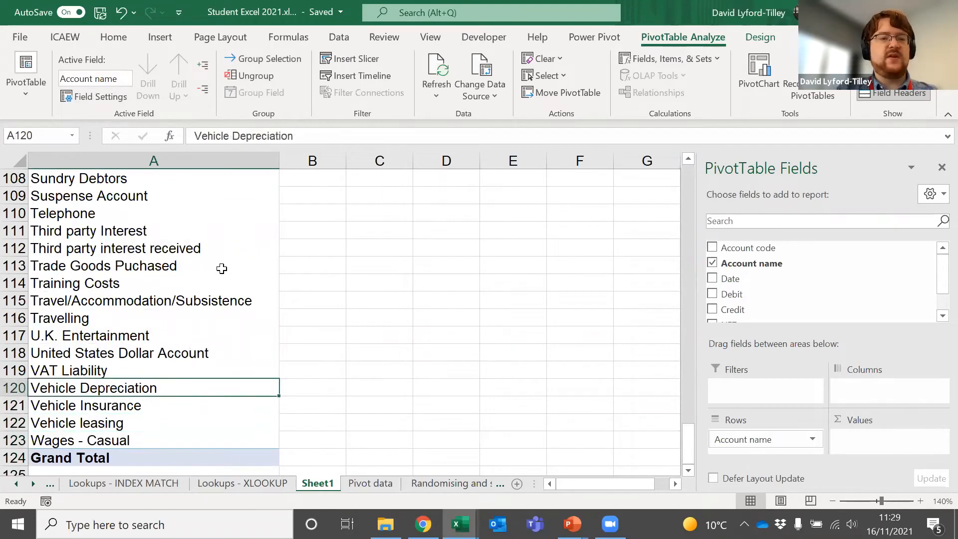
{"action": "key", "text": "ctrl+Home"}
{"action": "key", "text": "Down"}
{"action": "key", "text": "Down"}
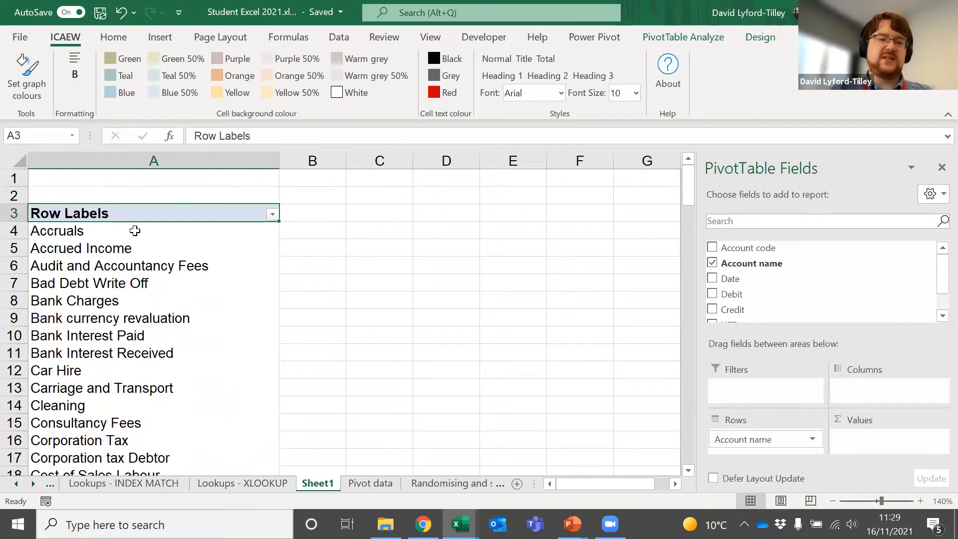
{"action": "key", "text": "Down"}
{"action": "scroll", "coordinate": [155, 290], "scroll_direction": "down", "scroll_amount": 8}
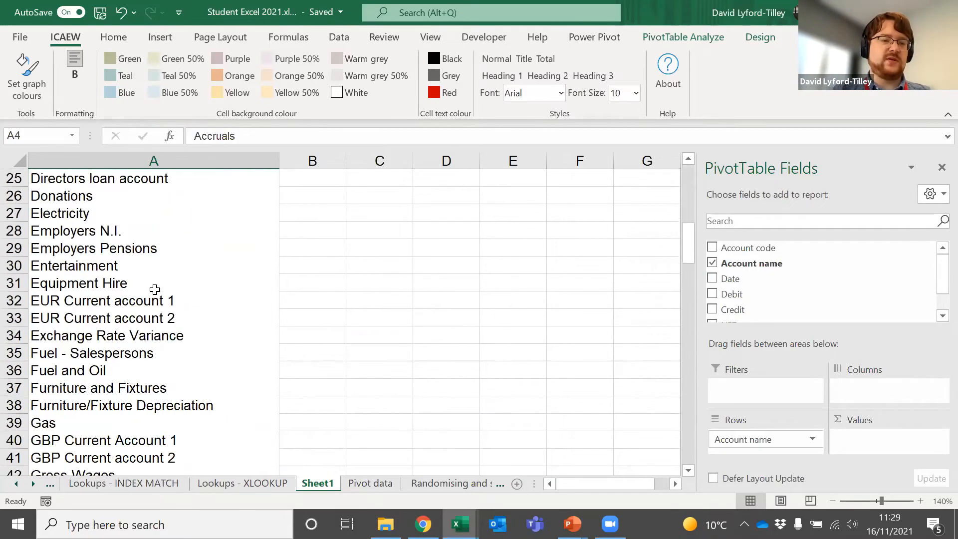
{"action": "scroll", "coordinate": [155, 290], "scroll_direction": "down", "scroll_amount": 17}
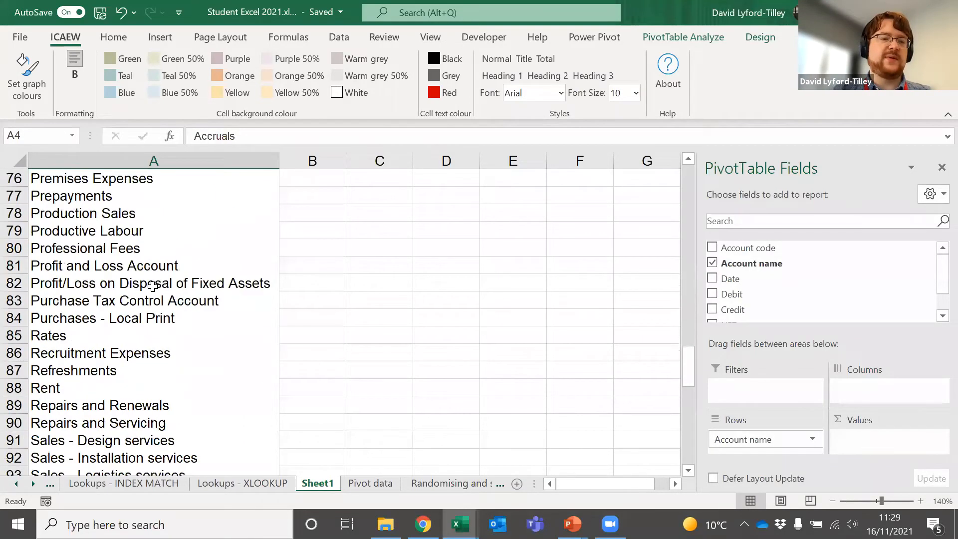
{"action": "scroll", "coordinate": [154, 286], "scroll_direction": "up", "scroll_amount": 20}
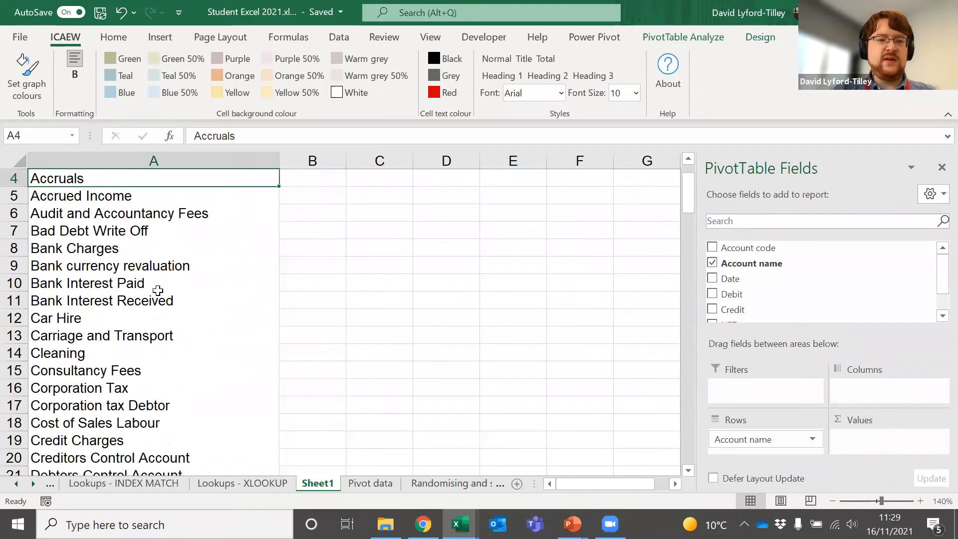
Step: Add the NET field to the pivot table's values area to sum it for each account name
{"action": "scroll", "coordinate": [158, 290], "scroll_direction": "up", "scroll_amount": 1}
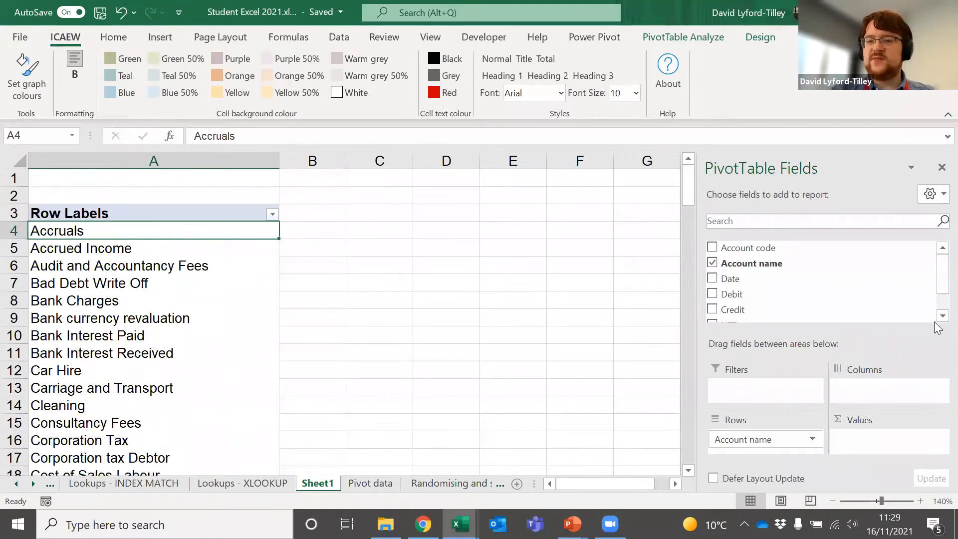
{"action": "scroll", "coordinate": [937, 279], "scroll_direction": "down", "scroll_amount": 1}
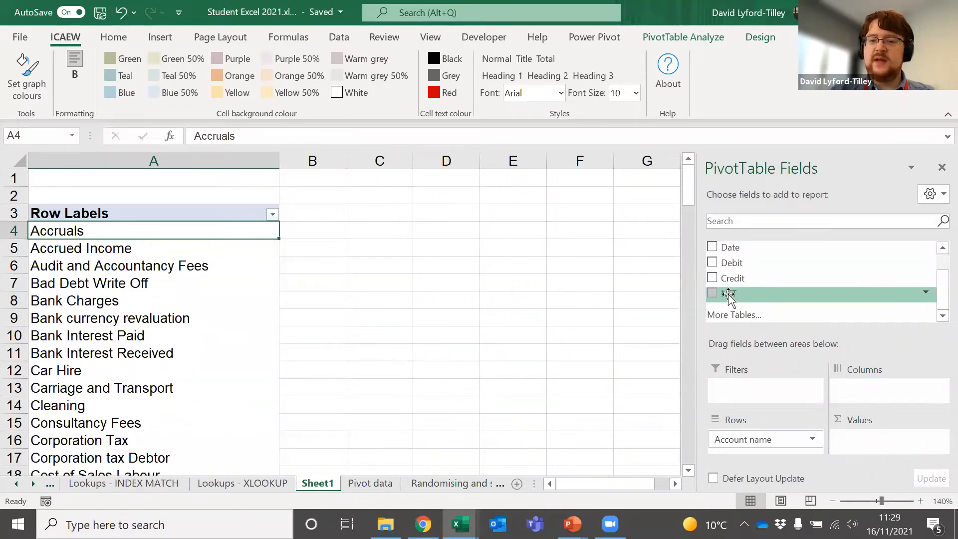
{"action": "left_click_drag", "start_coordinate": [732, 295], "coordinate": [861, 448]}
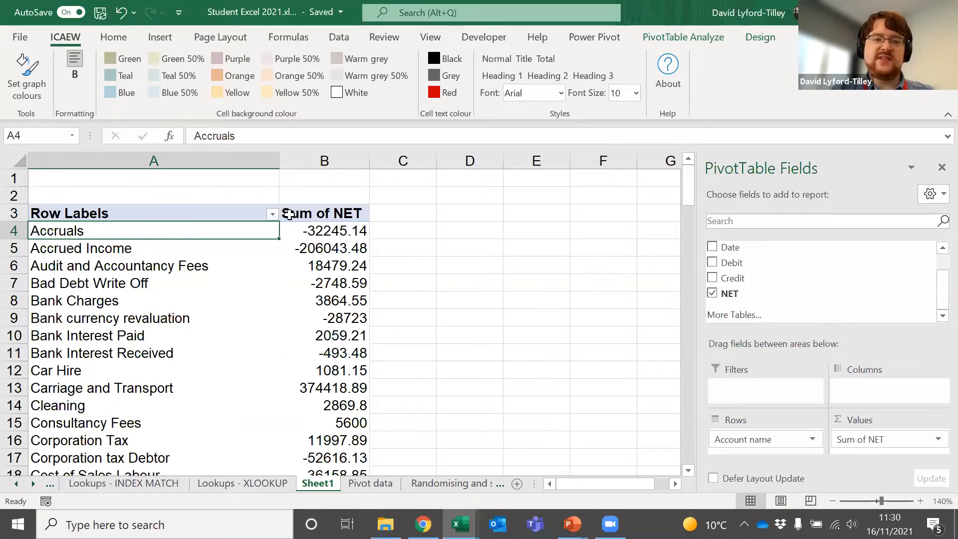
Step: Review the summed NET figures for all accounts down the pivot table and the available fields
{"action": "scroll", "coordinate": [338, 278], "scroll_direction": "down", "scroll_amount": 5}
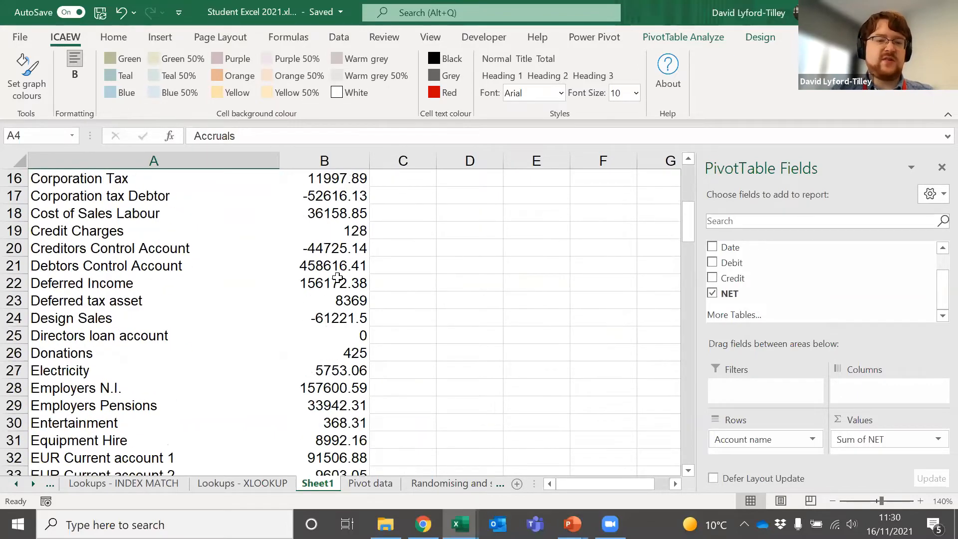
{"action": "scroll", "coordinate": [338, 278], "scroll_direction": "down", "scroll_amount": 20}
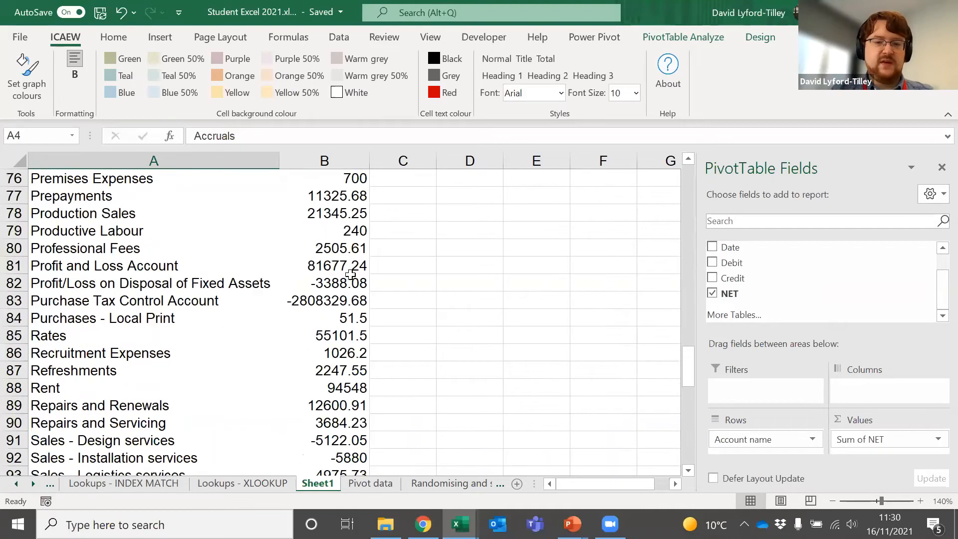
{"action": "scroll", "coordinate": [351, 274], "scroll_direction": "down", "scroll_amount": 13}
{"action": "scroll", "coordinate": [352, 302], "scroll_direction": "up", "scroll_amount": 5}
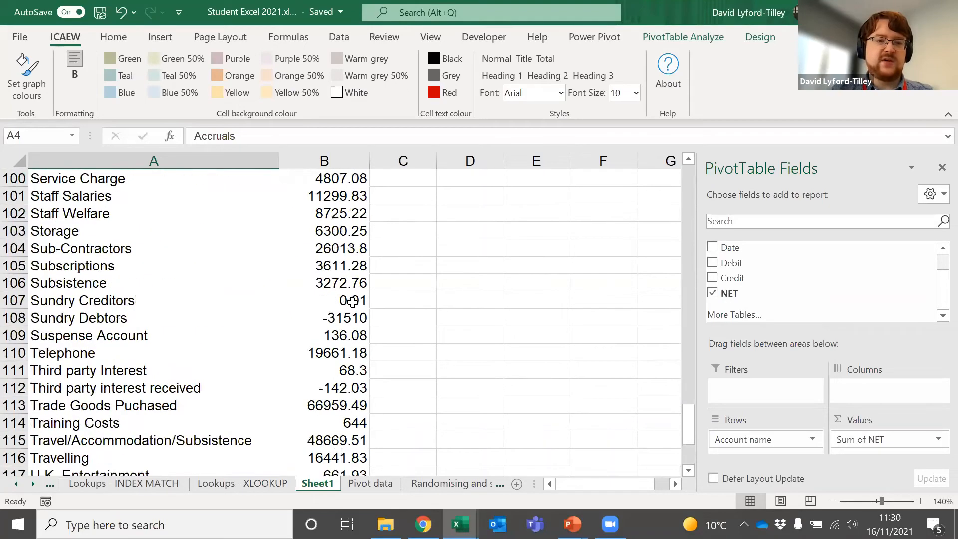
{"action": "scroll", "coordinate": [353, 301], "scroll_direction": "up", "scroll_amount": 20}
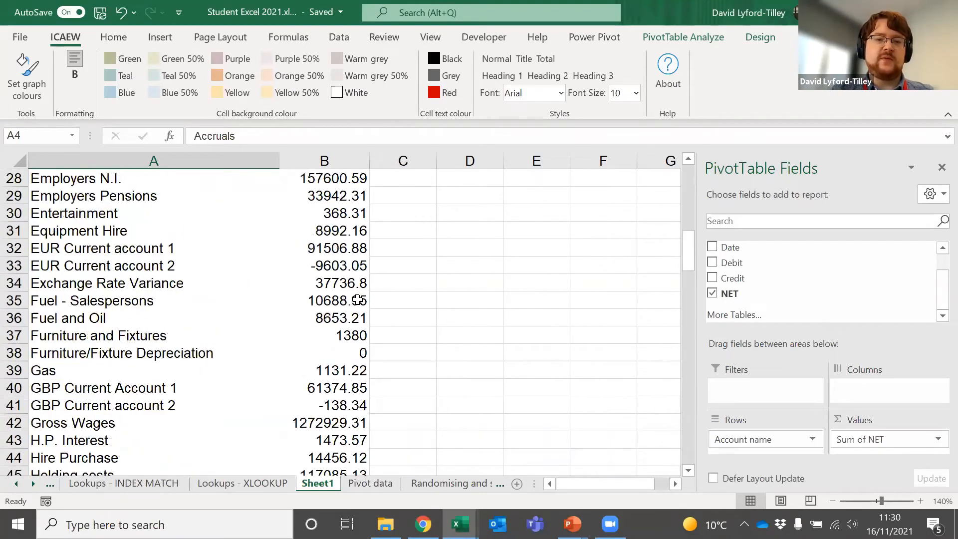
{"action": "scroll", "coordinate": [358, 299], "scroll_direction": "up", "scroll_amount": 9}
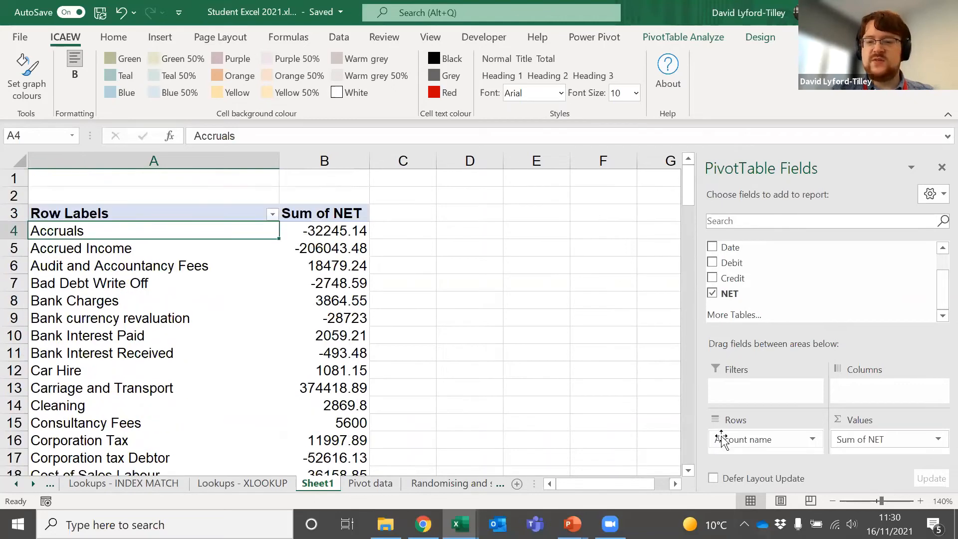
{"action": "scroll", "coordinate": [829, 297], "scroll_direction": "up", "scroll_amount": 1}
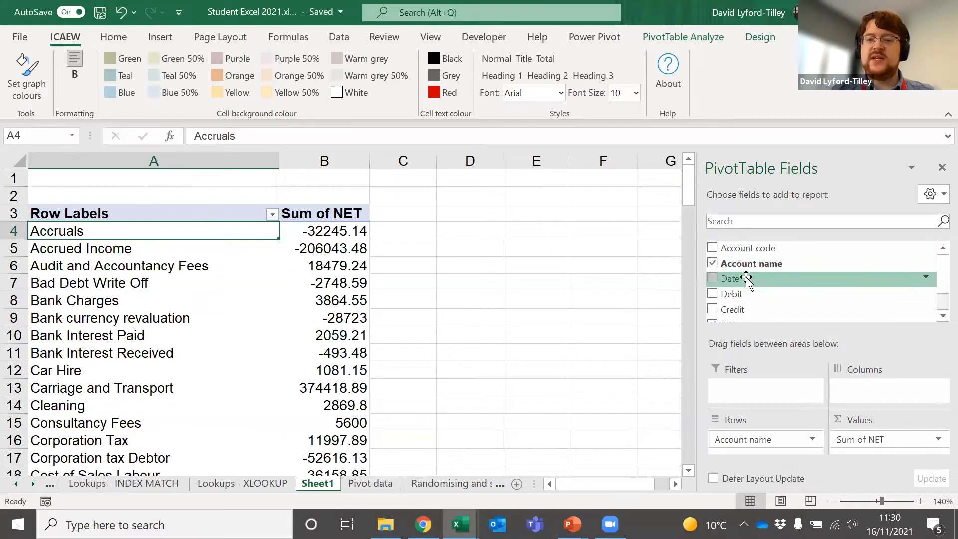
{"action": "scroll", "coordinate": [811, 314], "scroll_direction": "down", "scroll_amount": 1}
{"action": "scroll", "coordinate": [811, 293], "scroll_direction": "up", "scroll_amount": 1}
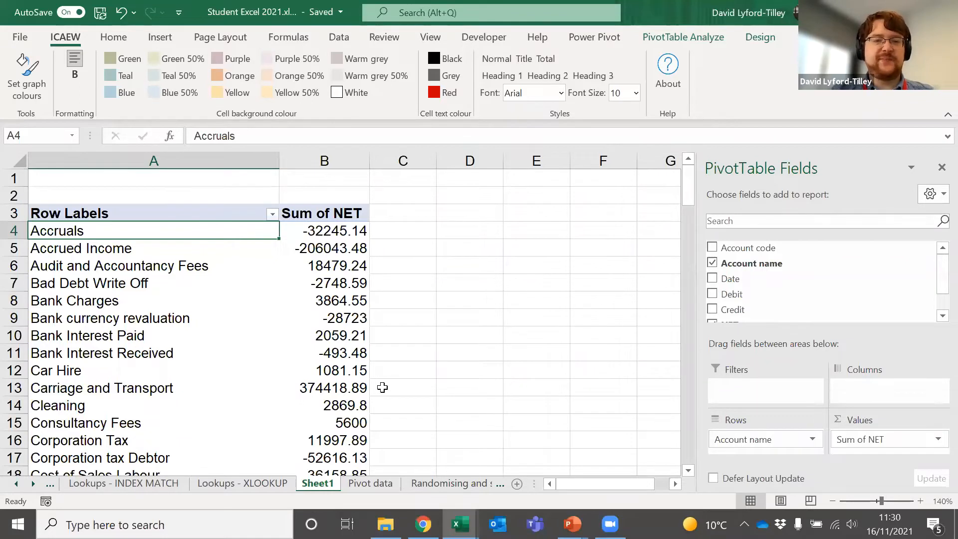
Step: Check the source transactions on the Pivot data sheet and return to the pivot table on Sheet1
{"action": "left_click", "coordinate": [533, 66]}
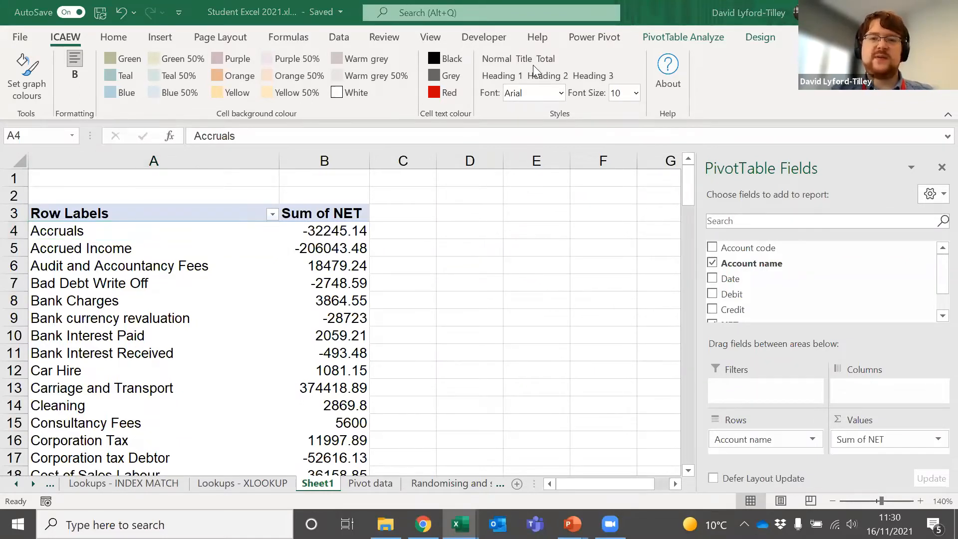
{"action": "left_click", "coordinate": [308, 268]}
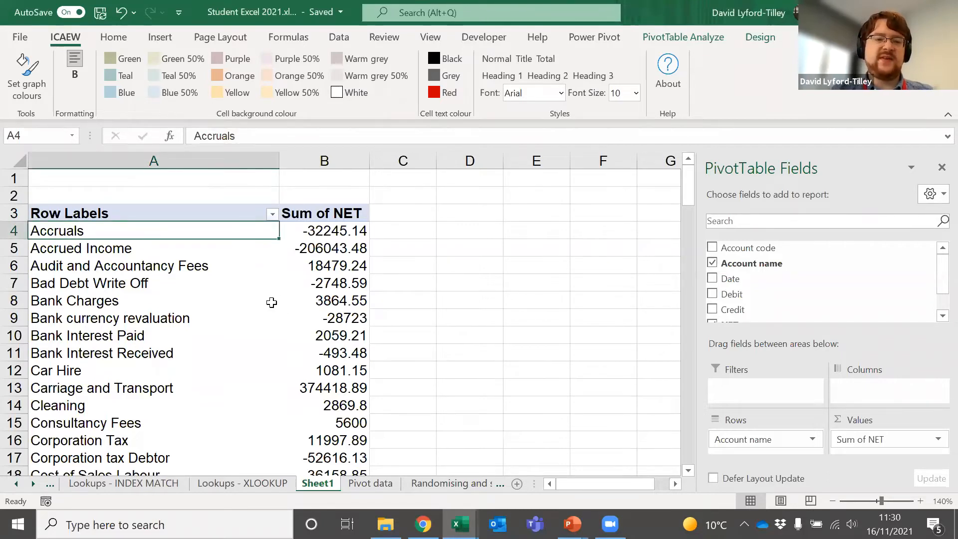
{"action": "left_click", "coordinate": [402, 65]}
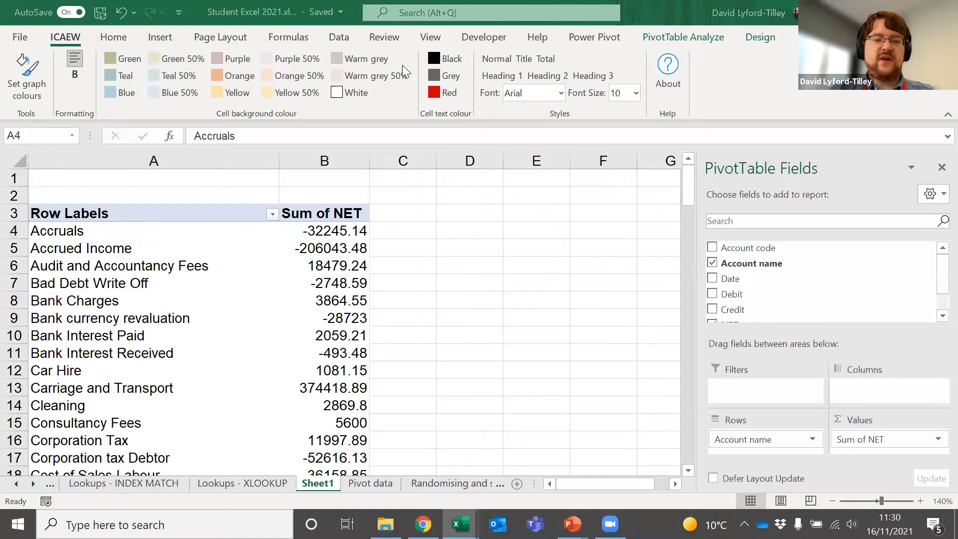
{"action": "left_click", "coordinate": [365, 487]}
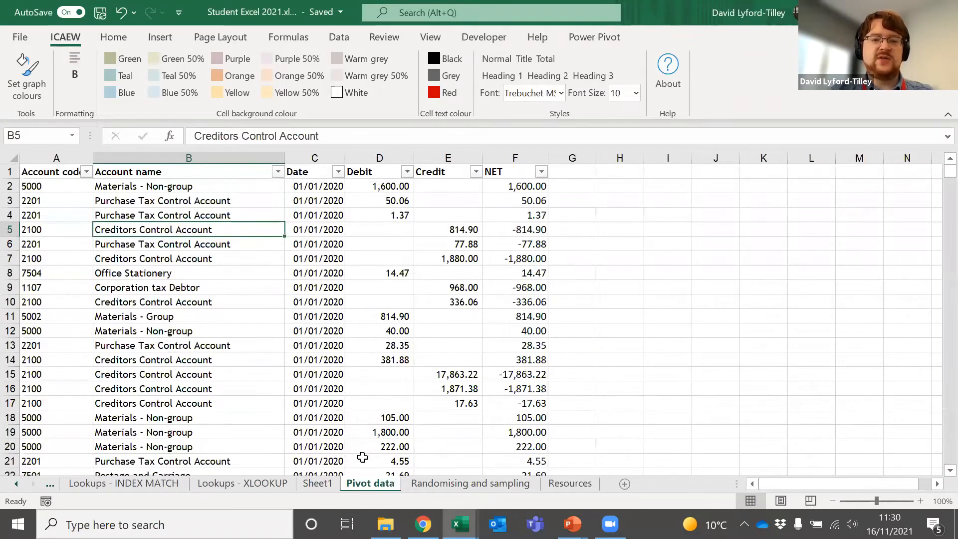
{"action": "left_click", "coordinate": [316, 484]}
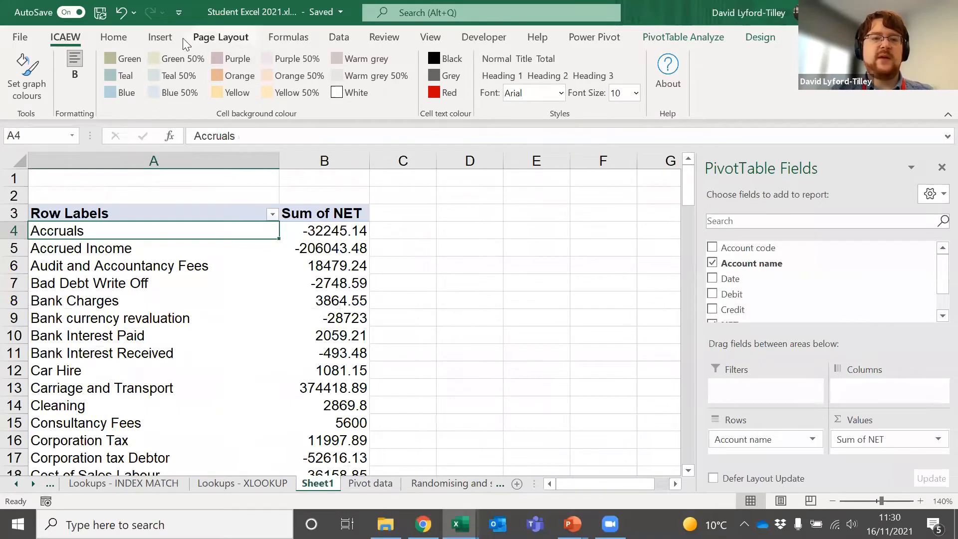
Step: Examine the refresh options available for the pivot table, including Refresh All and the refresh commands specific to it
{"action": "left_click", "coordinate": [603, 65]}
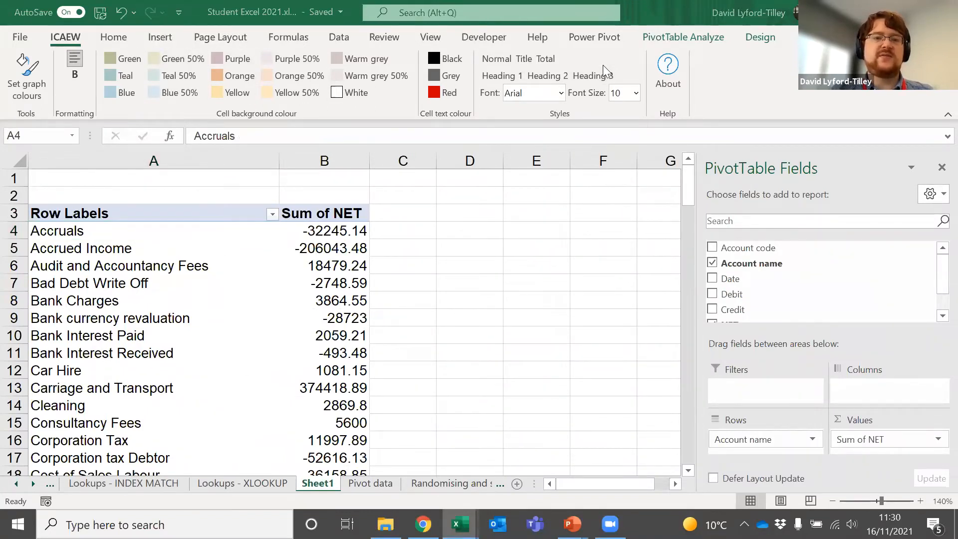
{"action": "left_click", "coordinate": [339, 37]}
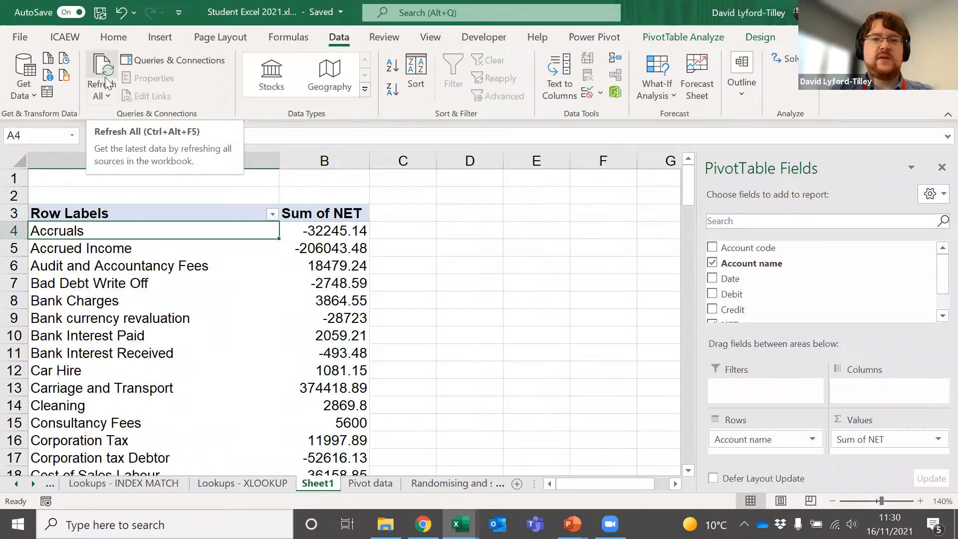
{"action": "left_click", "coordinate": [703, 42]}
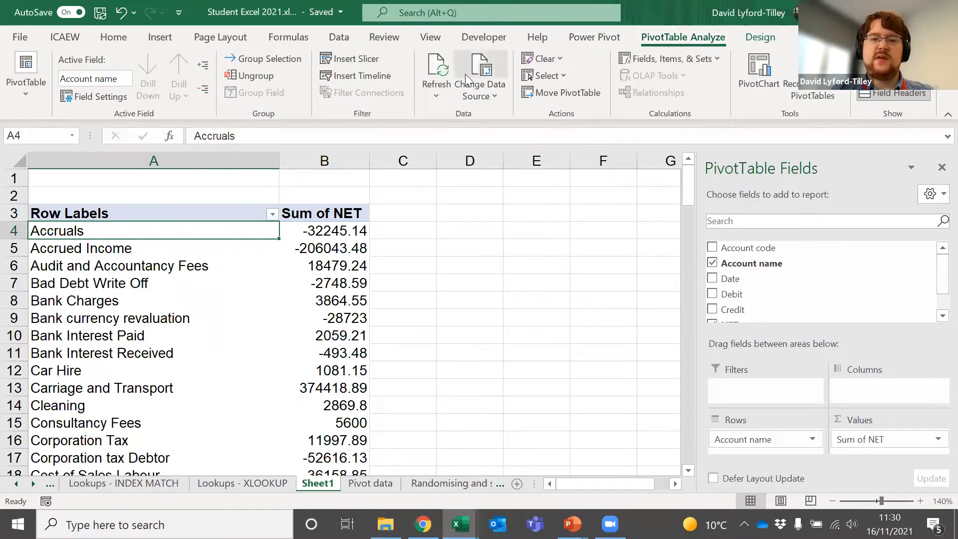
{"action": "right_click", "coordinate": [188, 228]}
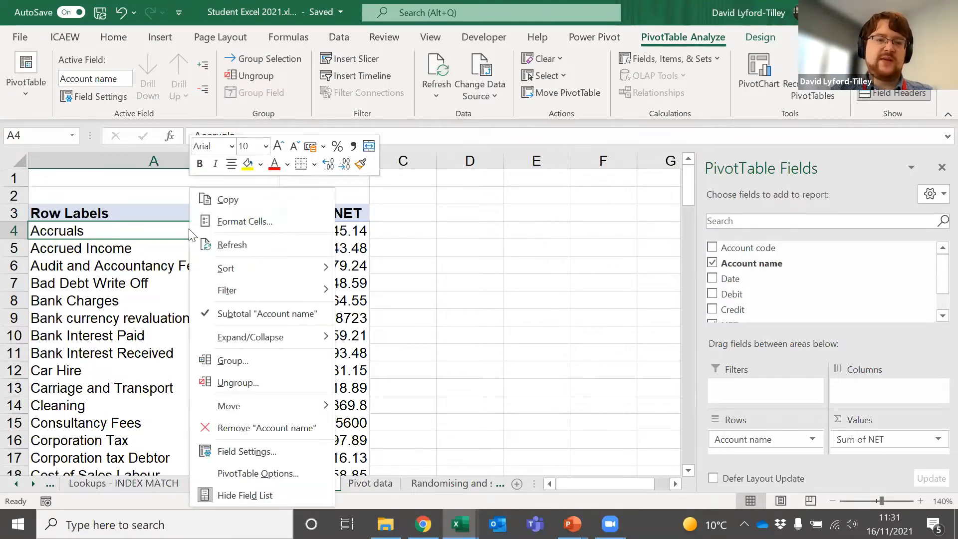
{"action": "left_click", "coordinate": [391, 259]}
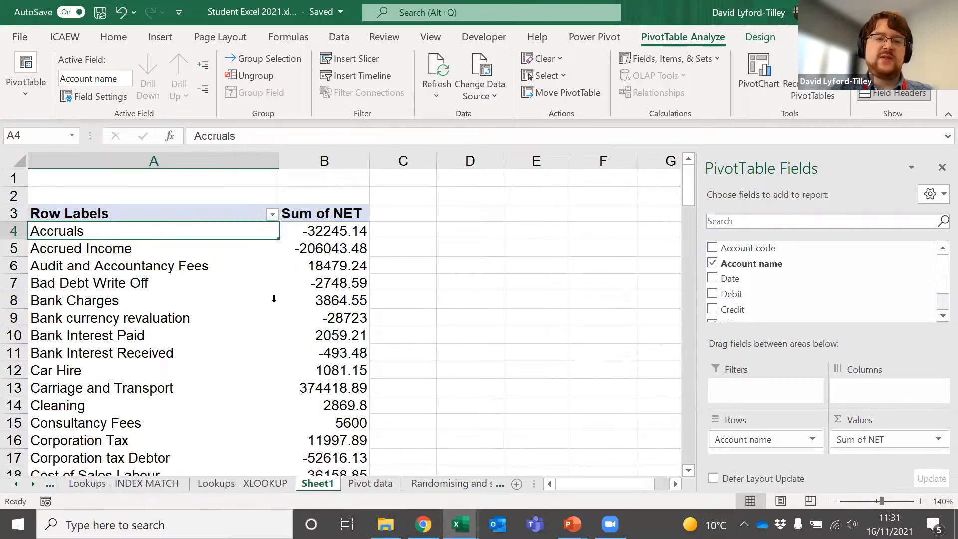
{"action": "scroll", "coordinate": [314, 252], "scroll_direction": "down", "scroll_amount": 3}
{"action": "scroll", "coordinate": [319, 300], "scroll_direction": "up", "scroll_amount": 2}
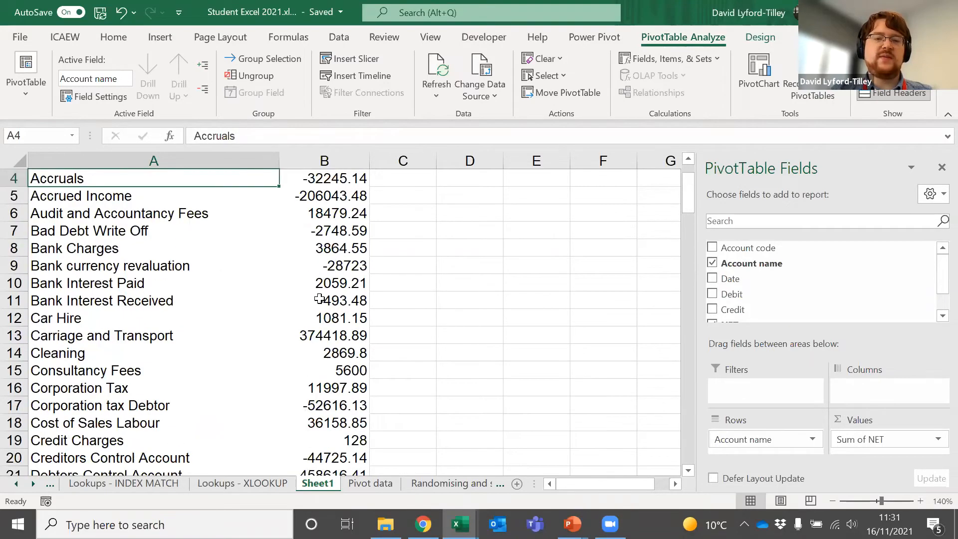
{"action": "scroll", "coordinate": [319, 299], "scroll_direction": "up", "scroll_amount": 1}
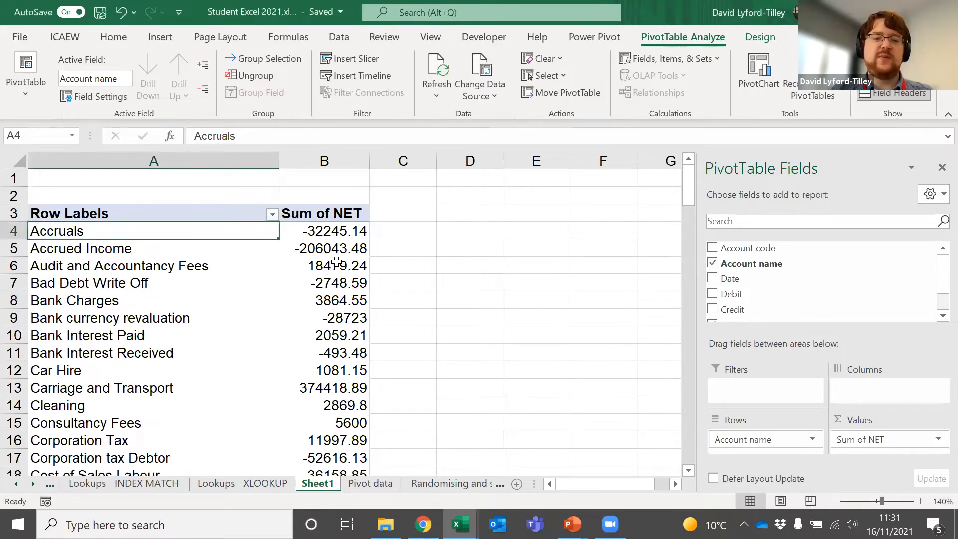
{"action": "mouse_move", "coordinate": [334, 259]}
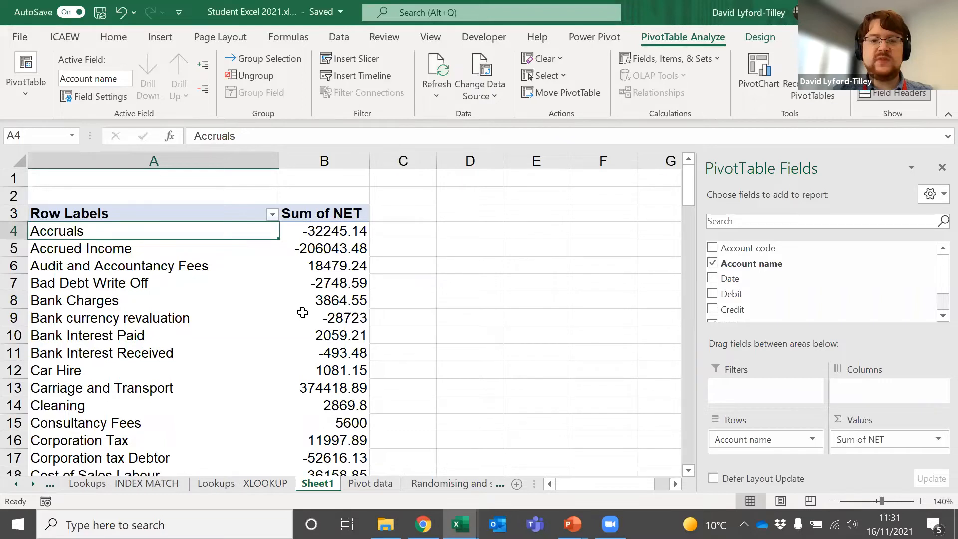
Step: Format the Sum of NET values as Currency with the £ symbol, two decimal places and red negatives with a minus sign
{"action": "left_click", "coordinate": [859, 439]}
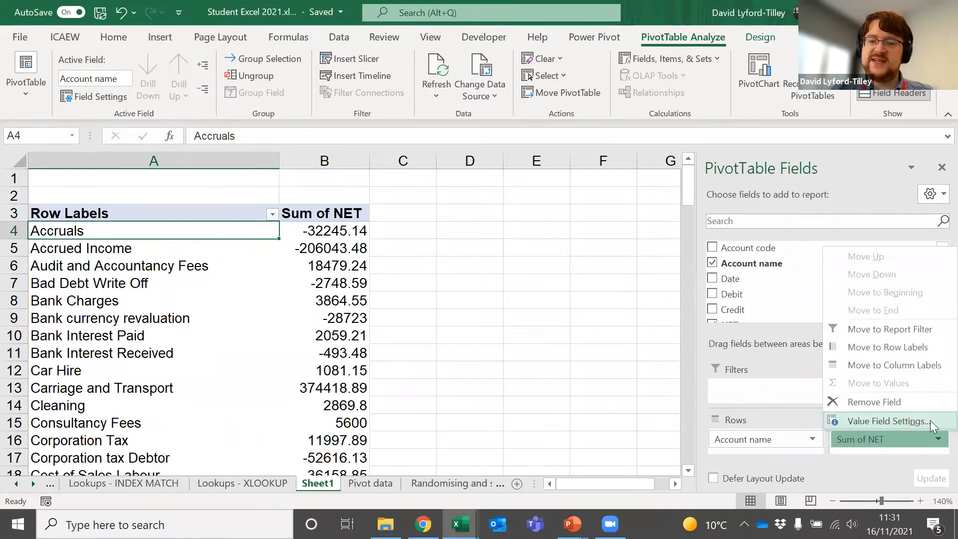
{"action": "left_click", "coordinate": [891, 423]}
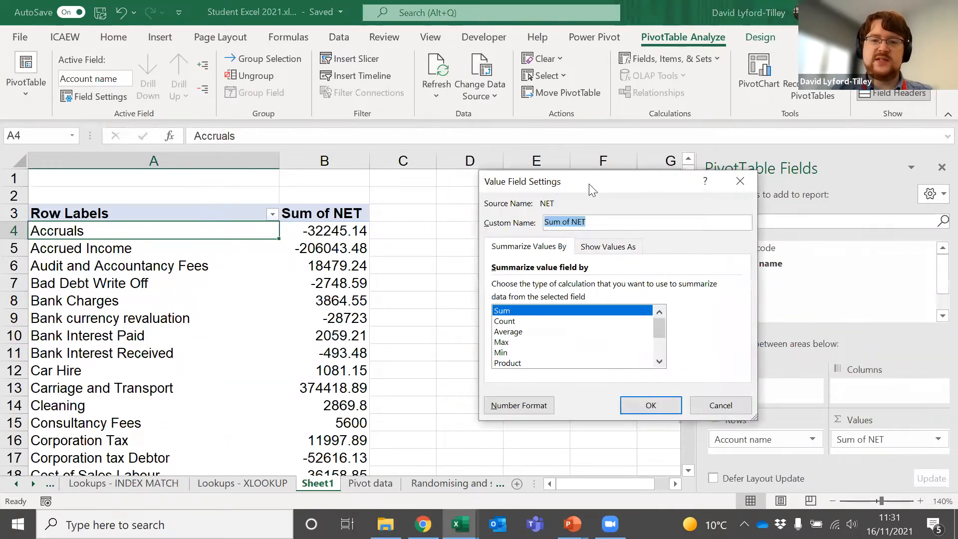
{"action": "left_click_drag", "start_coordinate": [583, 184], "coordinate": [410, 129]}
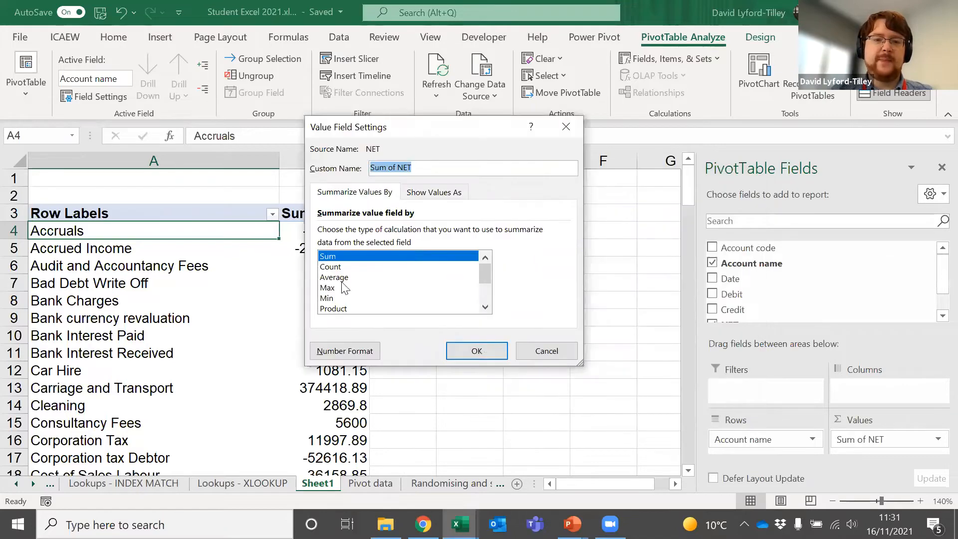
{"action": "left_click", "coordinate": [354, 350]}
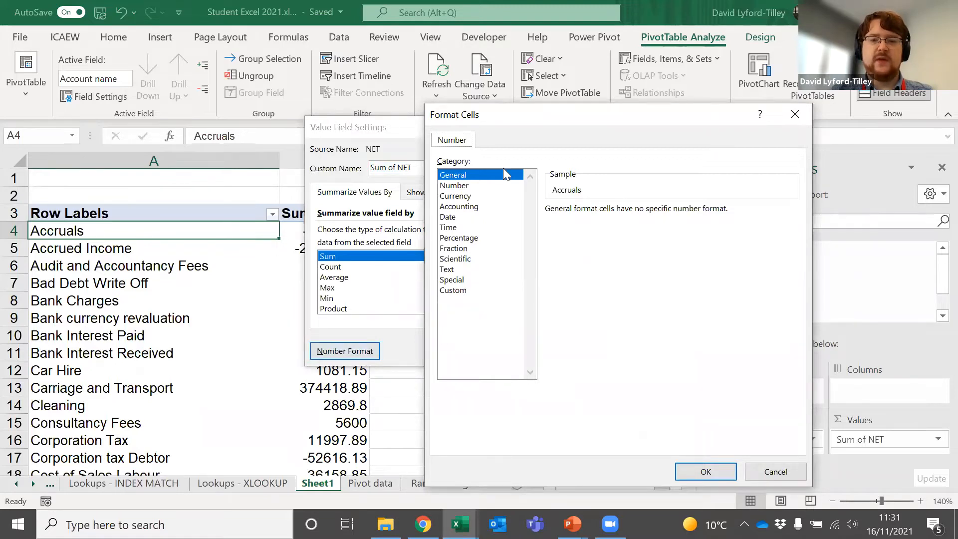
{"action": "left_click_drag", "start_coordinate": [545, 118], "coordinate": [521, 36]}
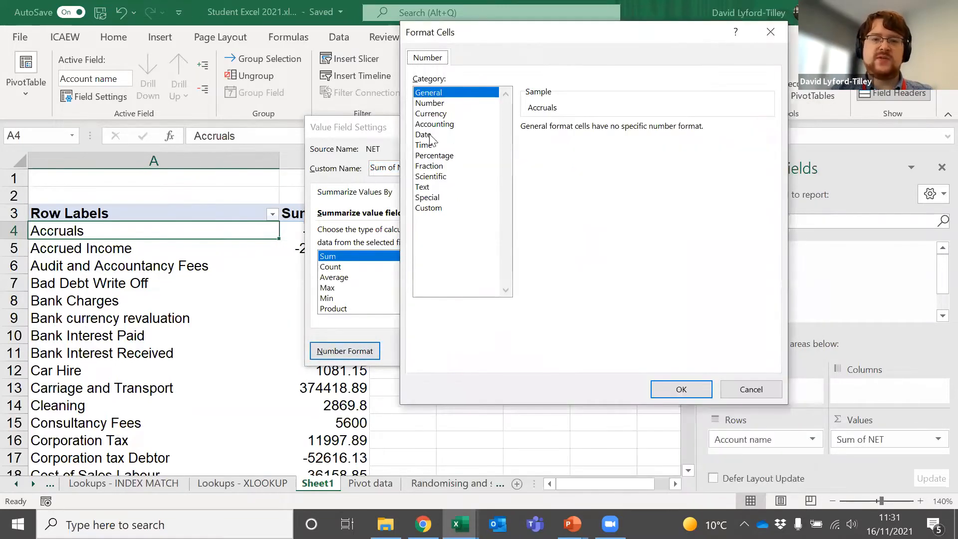
{"action": "left_click", "coordinate": [431, 114]}
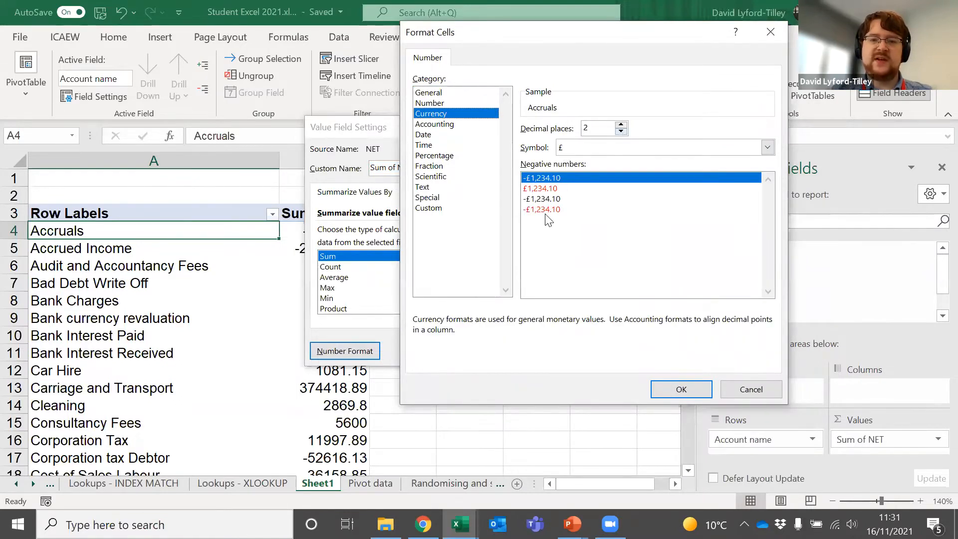
{"action": "left_click", "coordinate": [520, 212]}
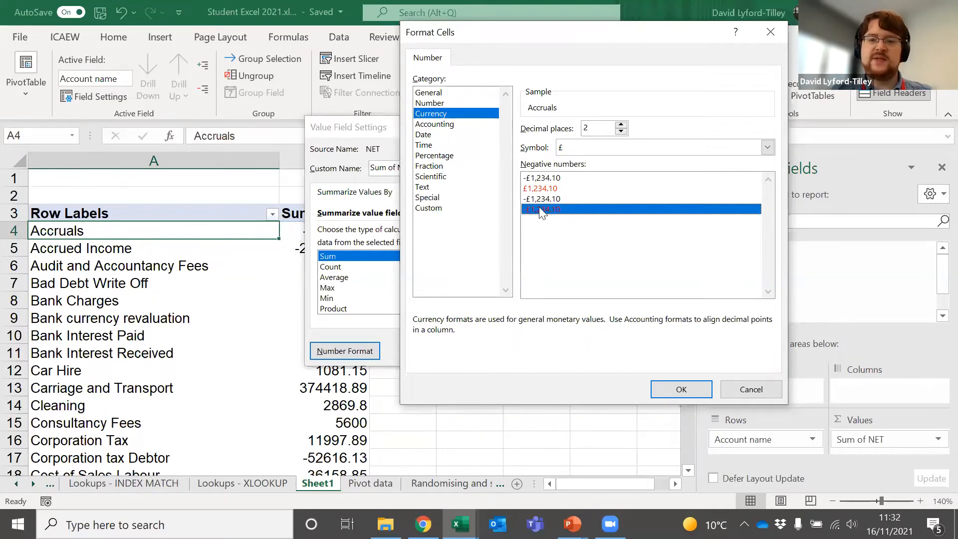
{"action": "left_click", "coordinate": [681, 390]}
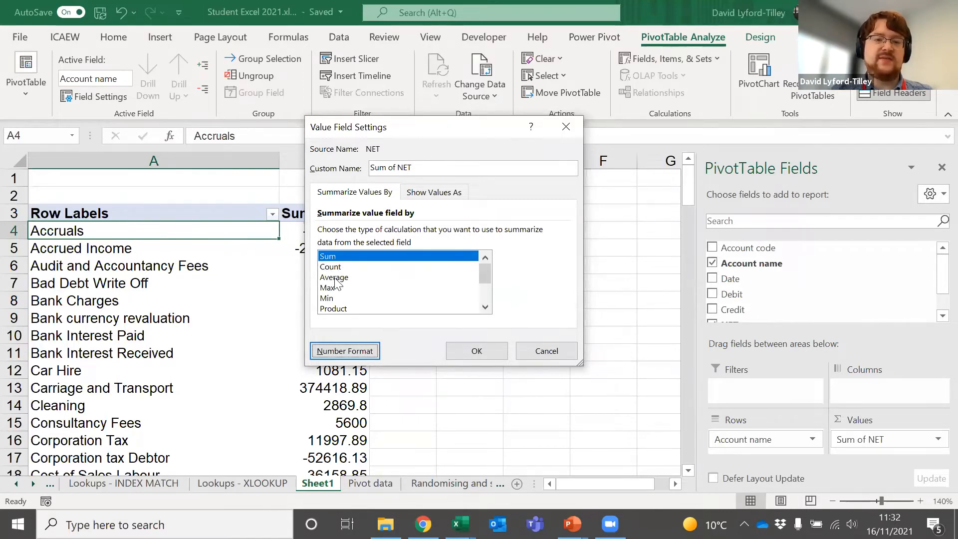
{"action": "left_click_drag", "start_coordinate": [490, 272], "coordinate": [486, 261]}
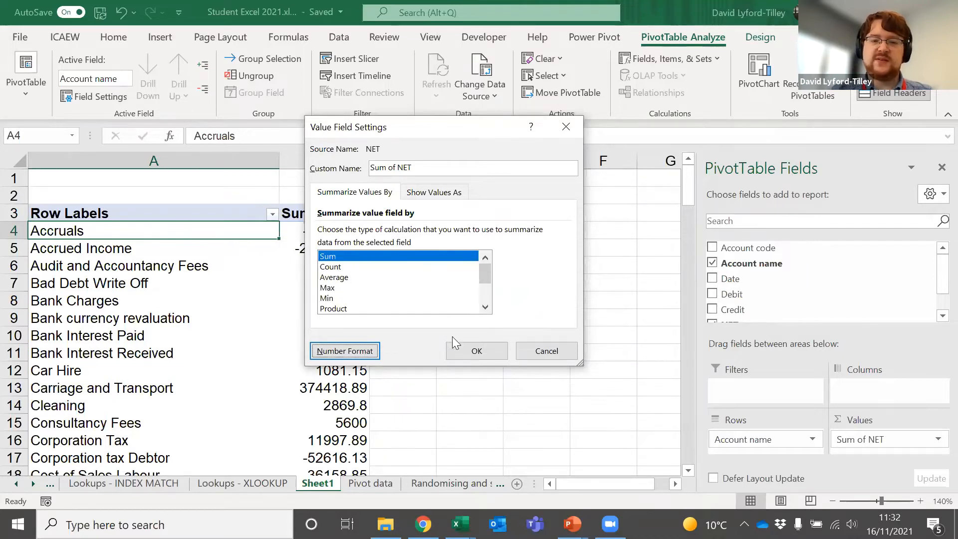
{"action": "left_click", "coordinate": [469, 352]}
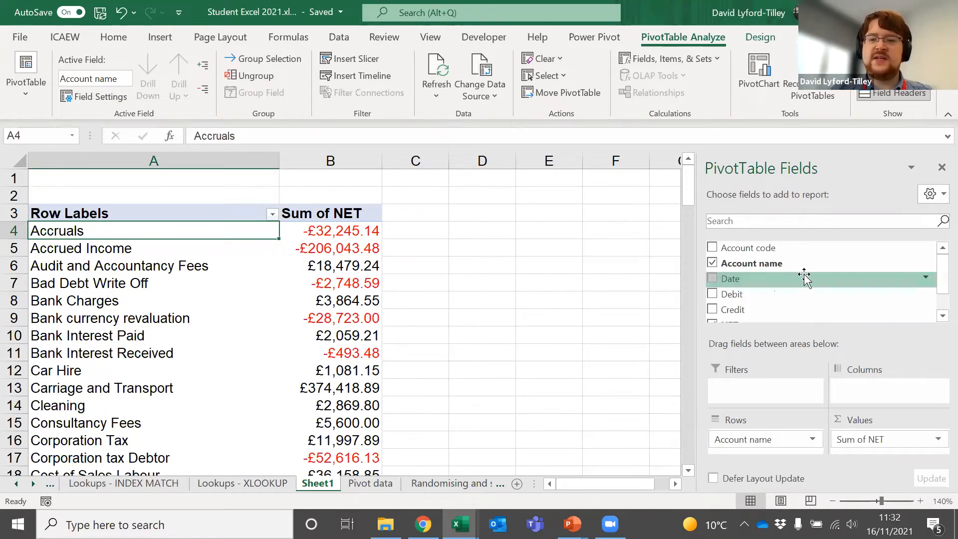
Step: Add the Date field to the pivot table's columns area to break the NET figures down by month
{"action": "scroll", "coordinate": [813, 301], "scroll_direction": "down", "scroll_amount": 1}
{"action": "scroll", "coordinate": [813, 301], "scroll_direction": "up", "scroll_amount": 1}
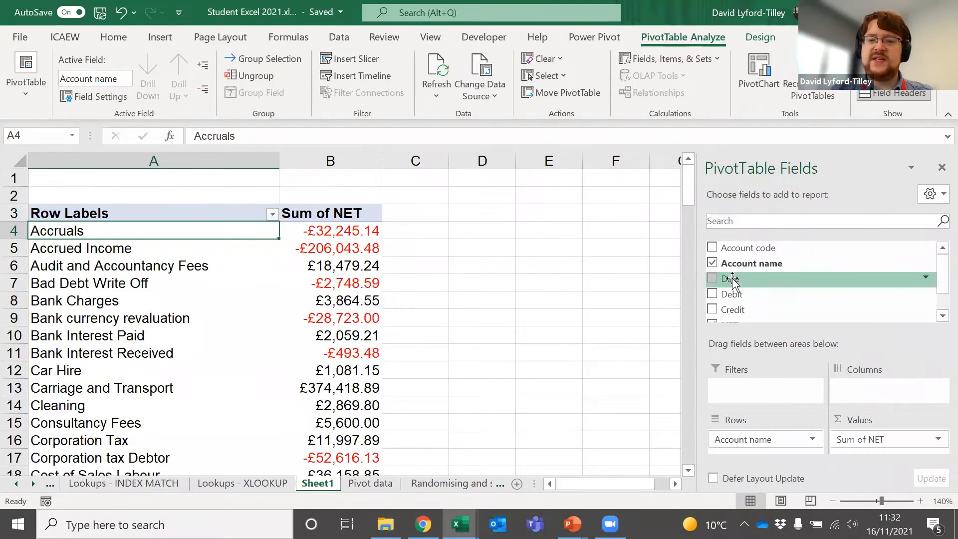
{"action": "left_click_drag", "start_coordinate": [732, 280], "coordinate": [891, 407]}
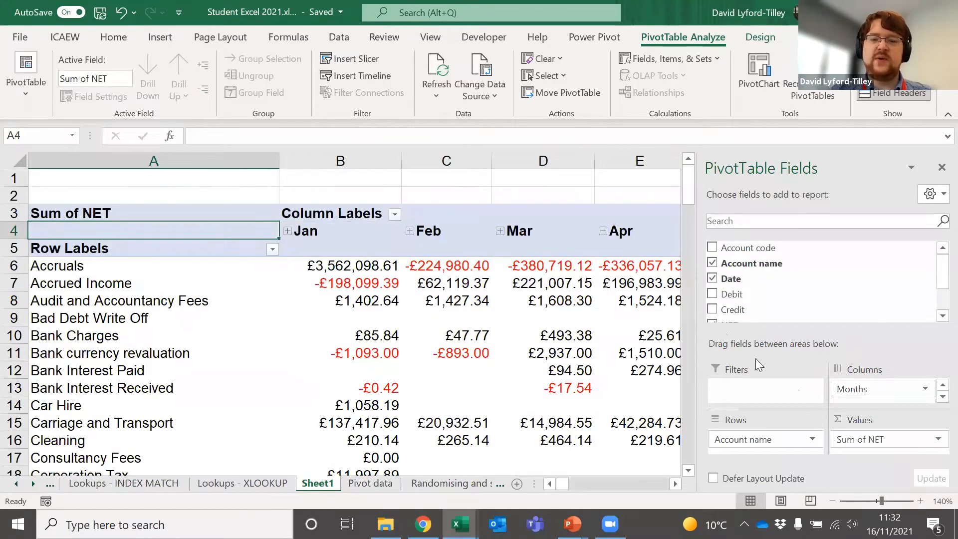
Step: Regroup the dates in the pivot table's column labels by Quarters only, instead of Days and Months
{"action": "scroll", "coordinate": [866, 391], "scroll_direction": "down", "scroll_amount": 1}
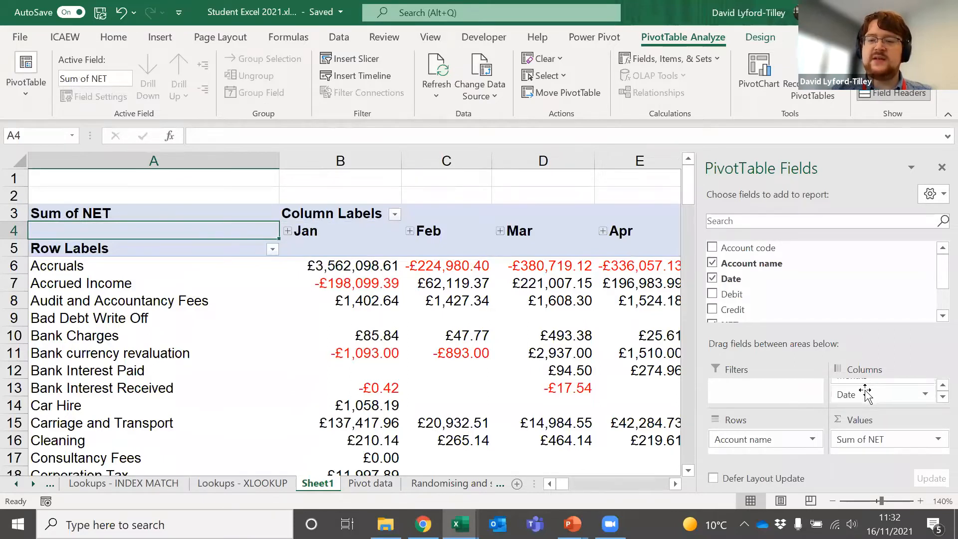
{"action": "scroll", "coordinate": [866, 390], "scroll_direction": "up", "scroll_amount": 1}
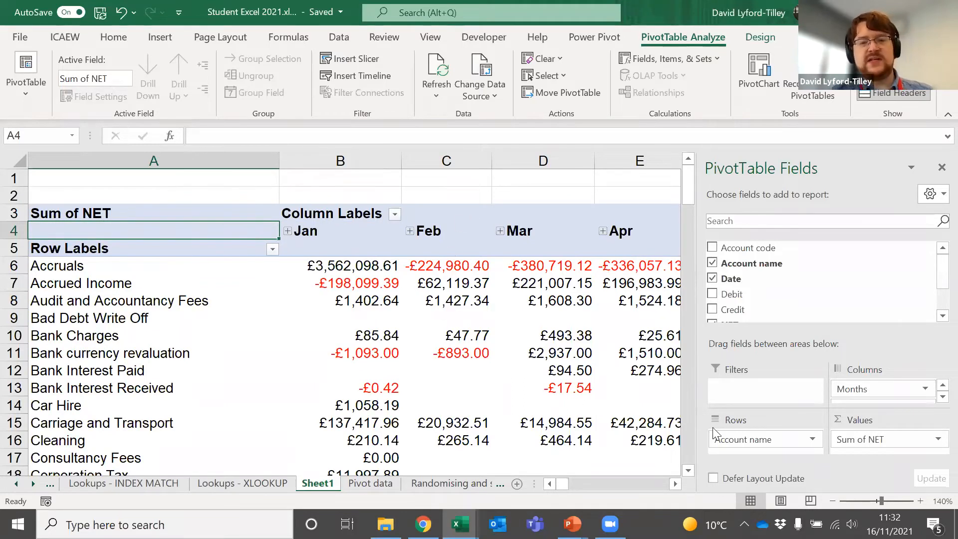
{"action": "left_click", "coordinate": [317, 231]}
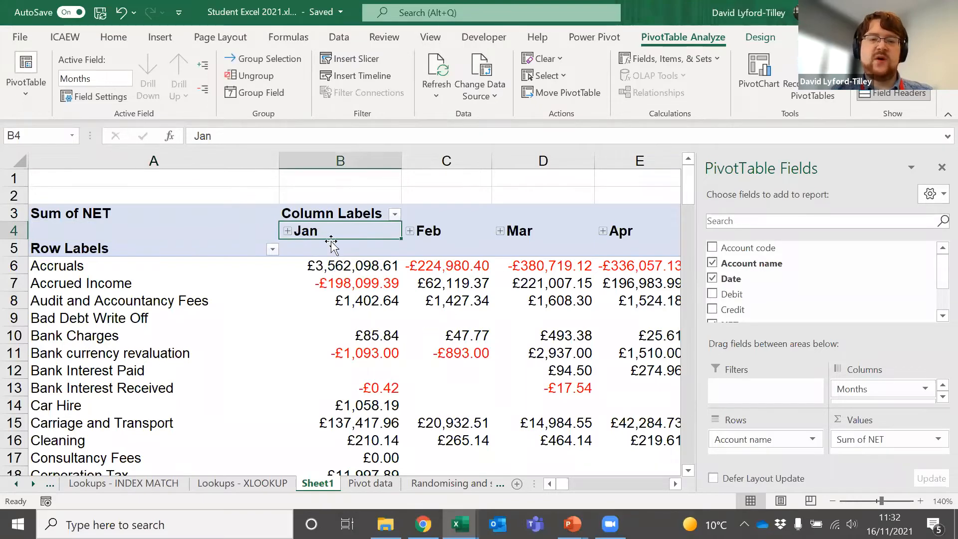
{"action": "right_click", "coordinate": [337, 230]}
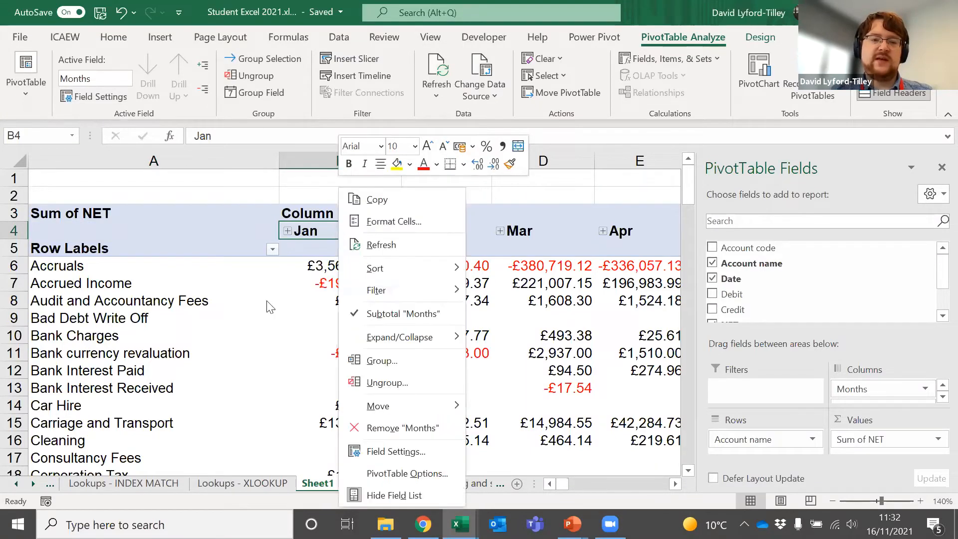
{"action": "left_click", "coordinate": [386, 365]}
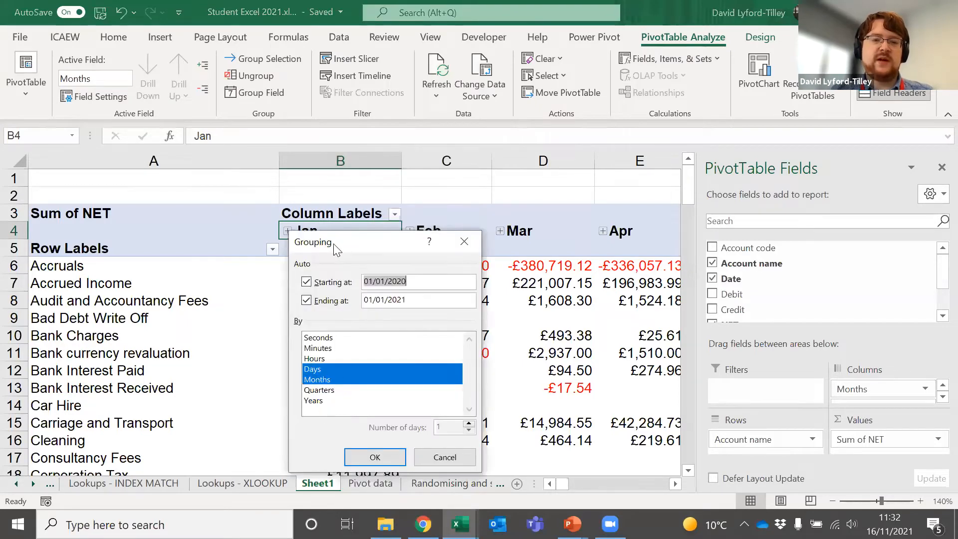
{"action": "left_click_drag", "start_coordinate": [348, 245], "coordinate": [419, 165]}
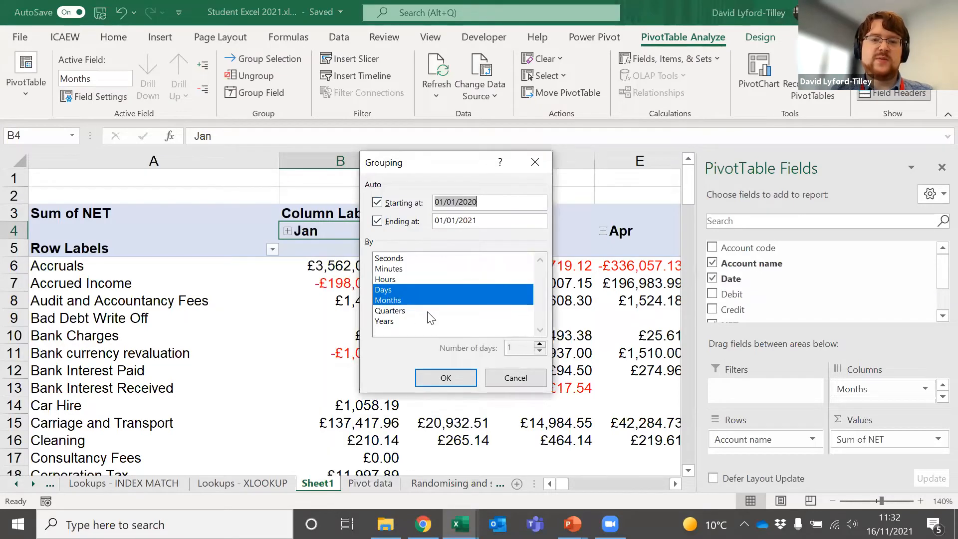
{"action": "left_click", "coordinate": [385, 291]}
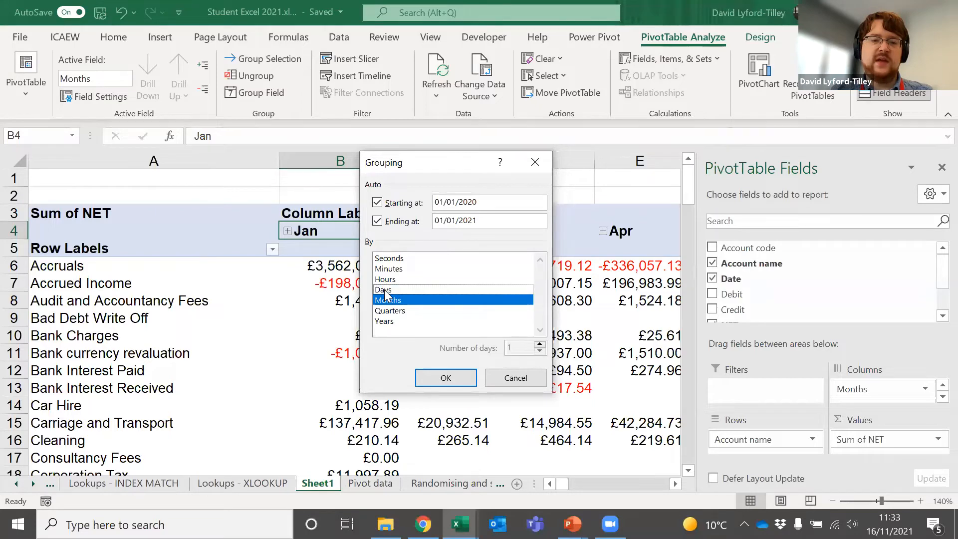
{"action": "left_click", "coordinate": [387, 300]}
{"action": "left_click", "coordinate": [386, 311]}
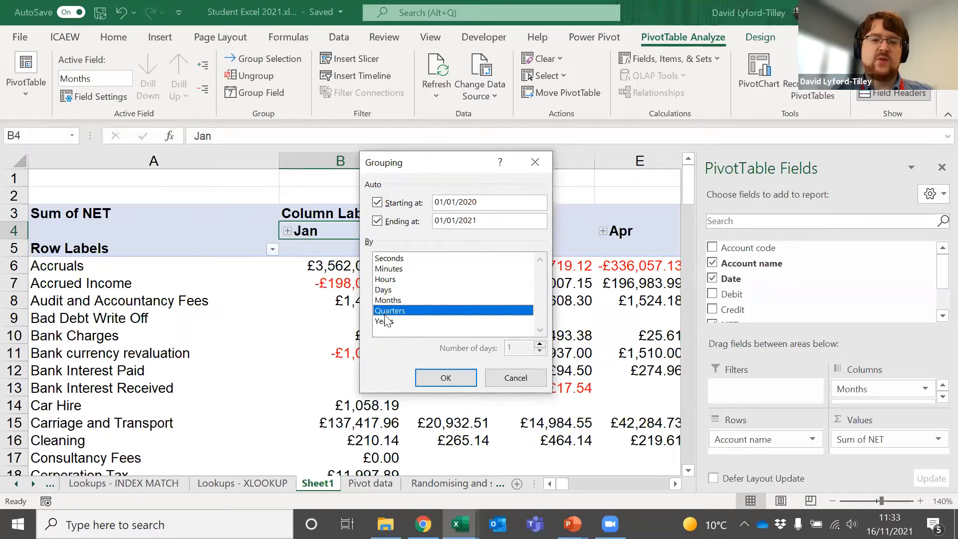
{"action": "left_click", "coordinate": [451, 377]}
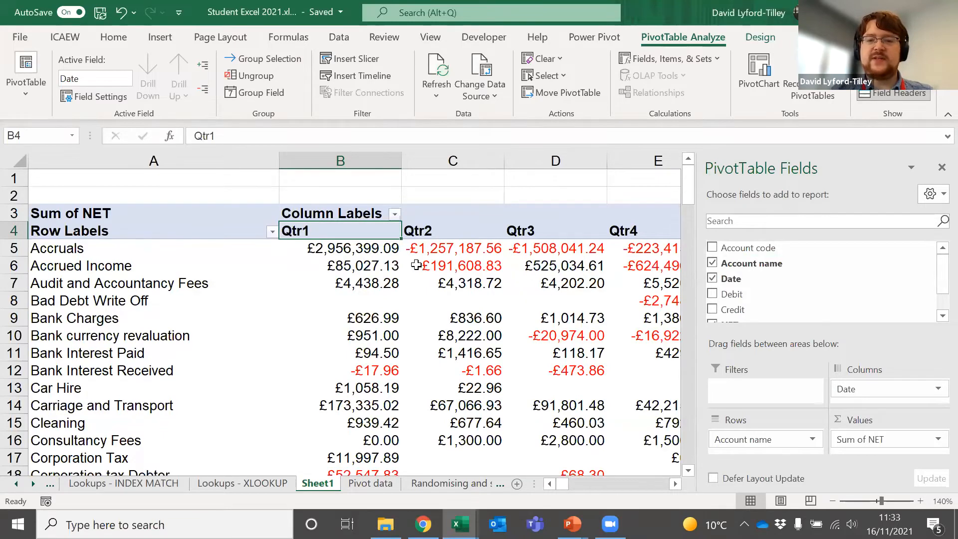
Step: Review the quarterly NET figures and remove the Date field from the pivot table's columns area
{"action": "left_click", "coordinate": [434, 268]}
{"action": "left_click", "coordinate": [470, 195]}
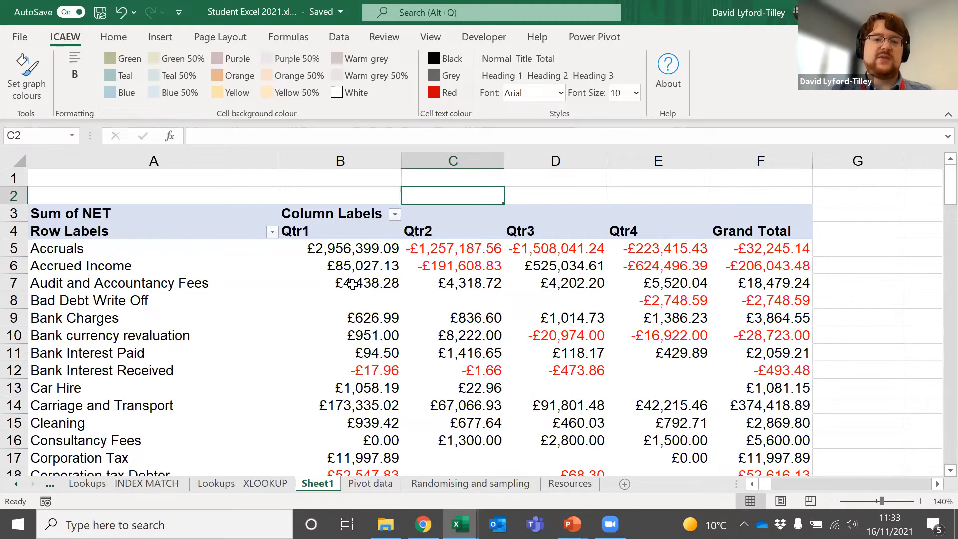
{"action": "scroll", "coordinate": [352, 285], "scroll_direction": "down", "scroll_amount": 8}
{"action": "scroll", "coordinate": [359, 277], "scroll_direction": "up", "scroll_amount": 8}
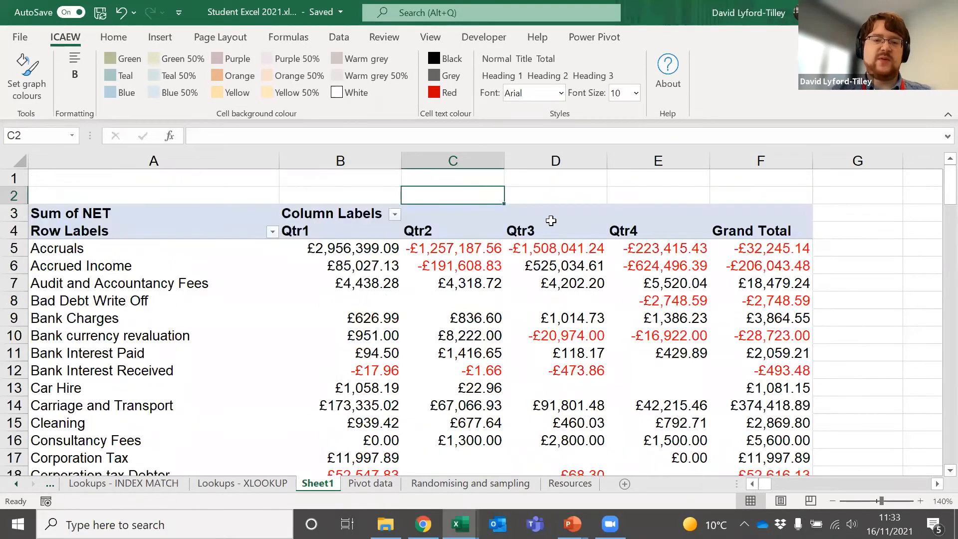
{"action": "left_click", "coordinate": [351, 256]}
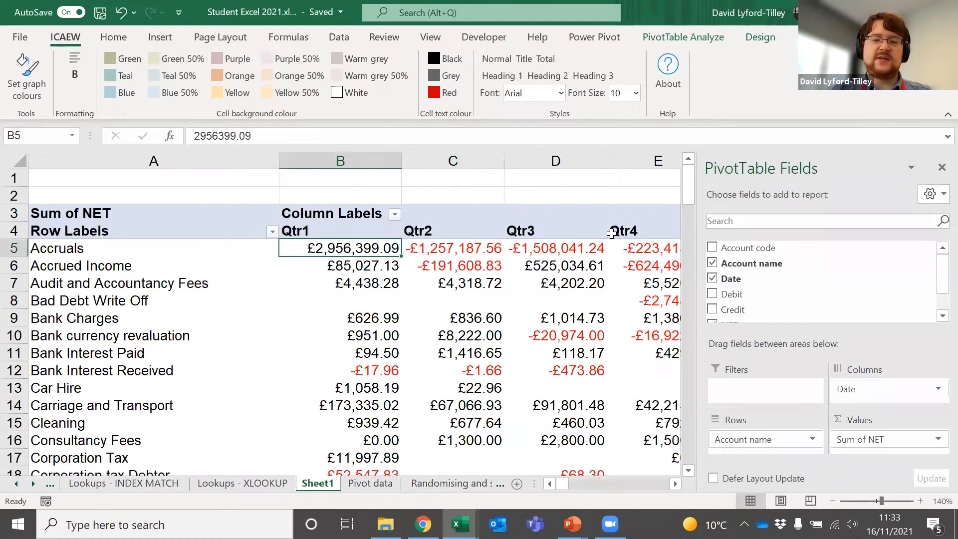
{"action": "left_click_drag", "start_coordinate": [857, 392], "coordinate": [768, 282]}
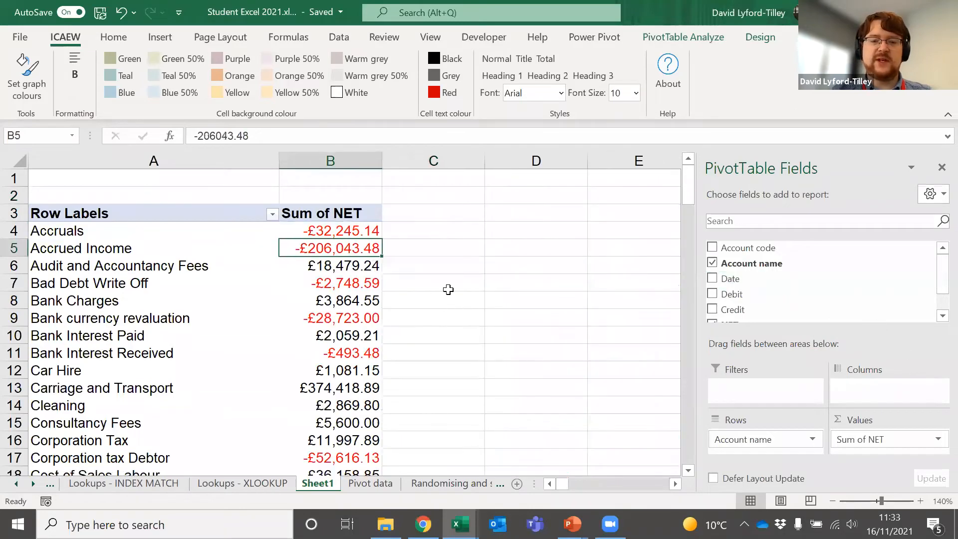
Step: Drill down into the Audit and Accountancy Fees total to list its transactions on a new sheet, and widen the Date column to fit
{"action": "scroll", "coordinate": [409, 286], "scroll_direction": "down", "scroll_amount": 8}
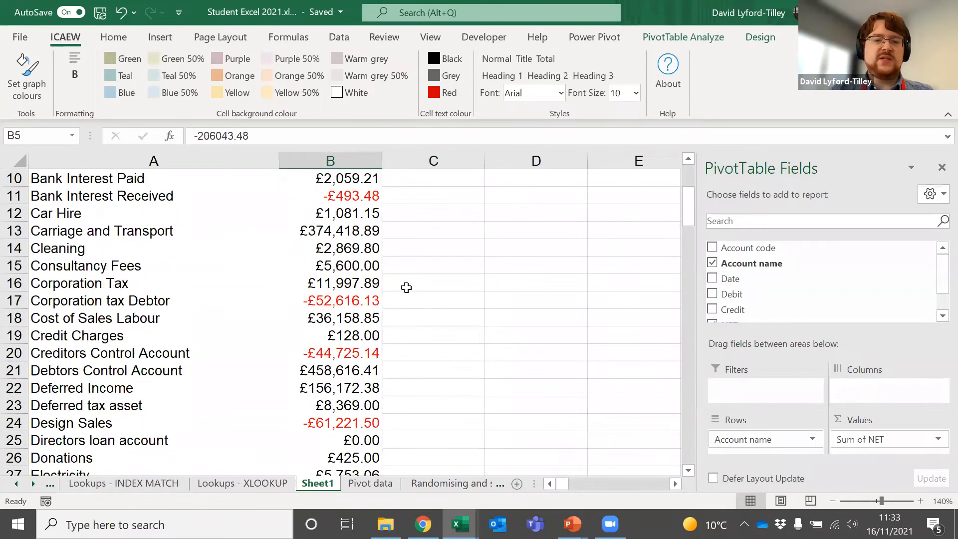
{"action": "scroll", "coordinate": [409, 285], "scroll_direction": "up", "scroll_amount": 8}
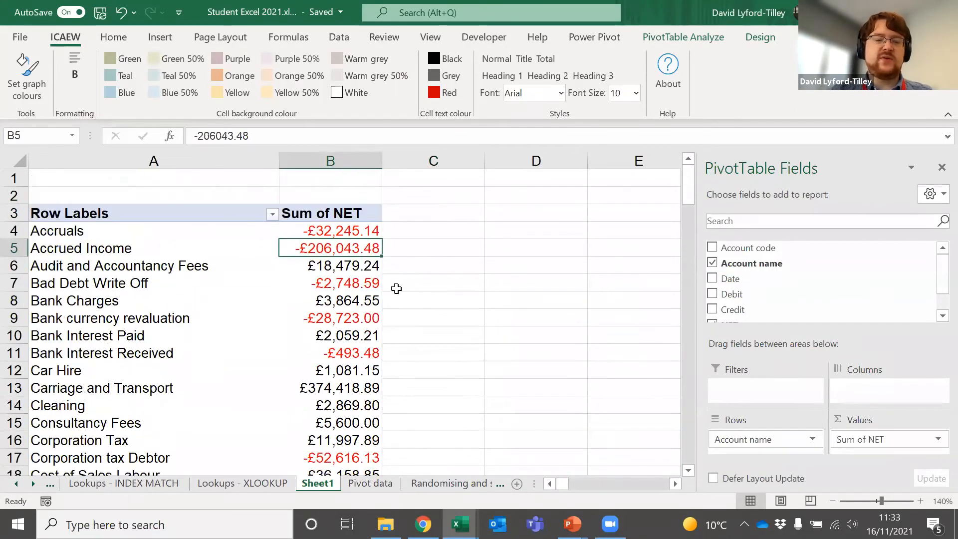
{"action": "left_click", "coordinate": [318, 269]}
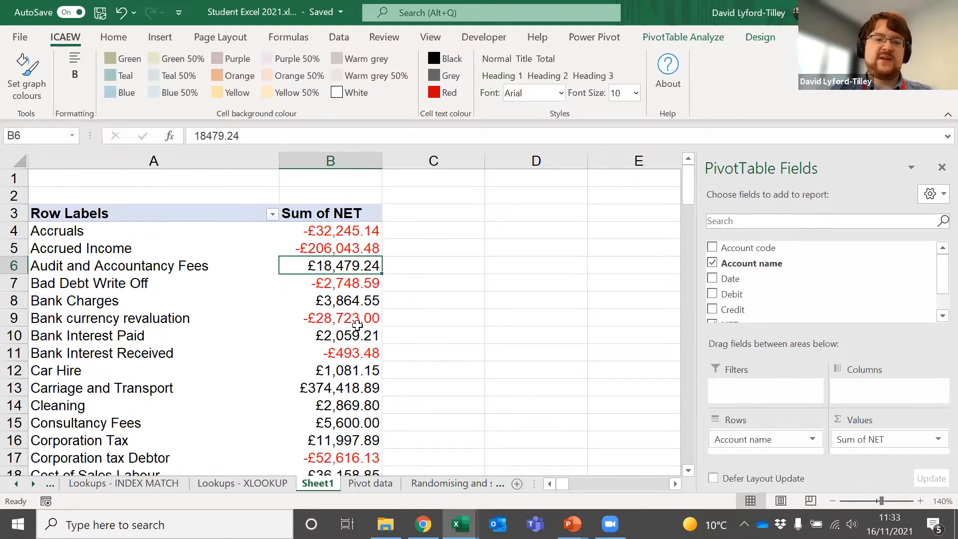
{"action": "scroll", "coordinate": [334, 317], "scroll_direction": "down", "scroll_amount": 8}
{"action": "scroll", "coordinate": [326, 317], "scroll_direction": "up", "scroll_amount": 8}
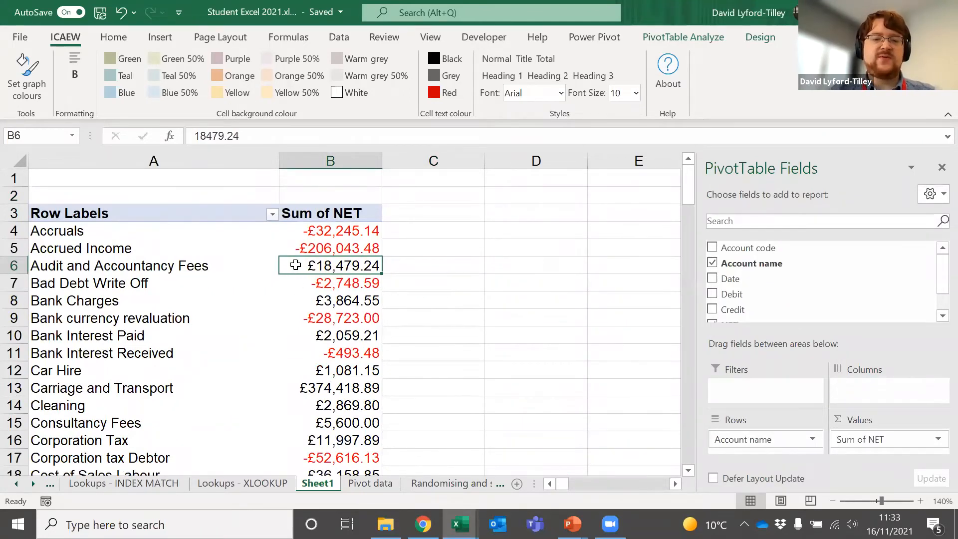
{"action": "mouse_move", "coordinate": [297, 267]}
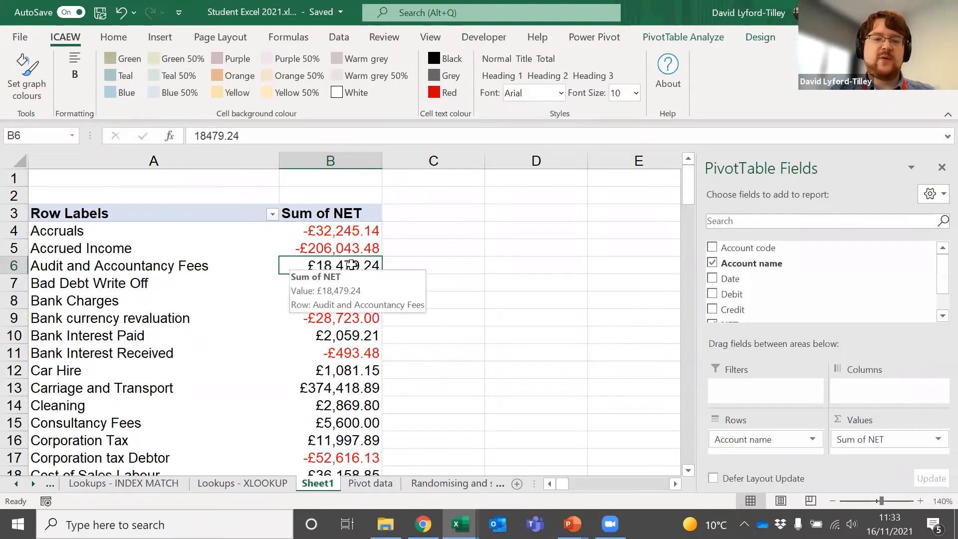
{"action": "double_click", "coordinate": [292, 266]}
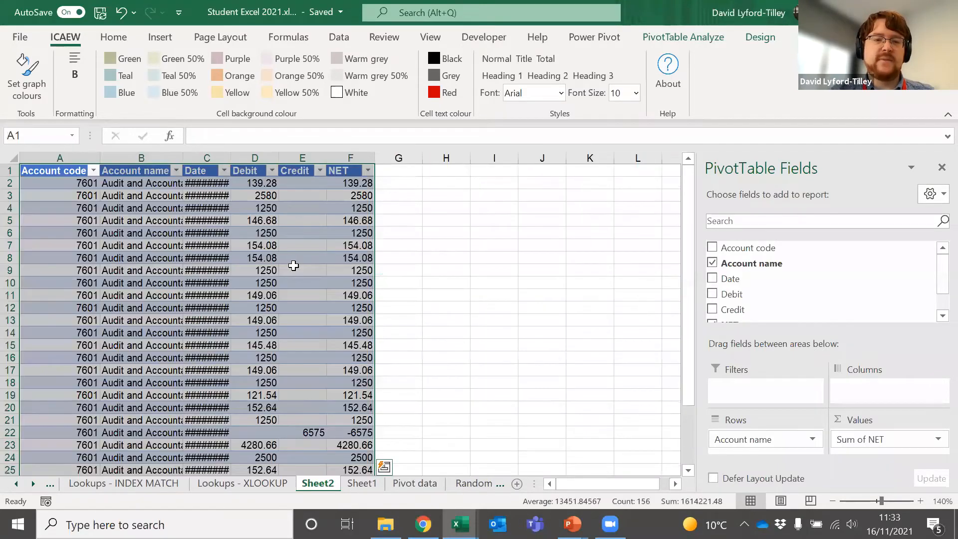
{"action": "double_click", "coordinate": [229, 153]}
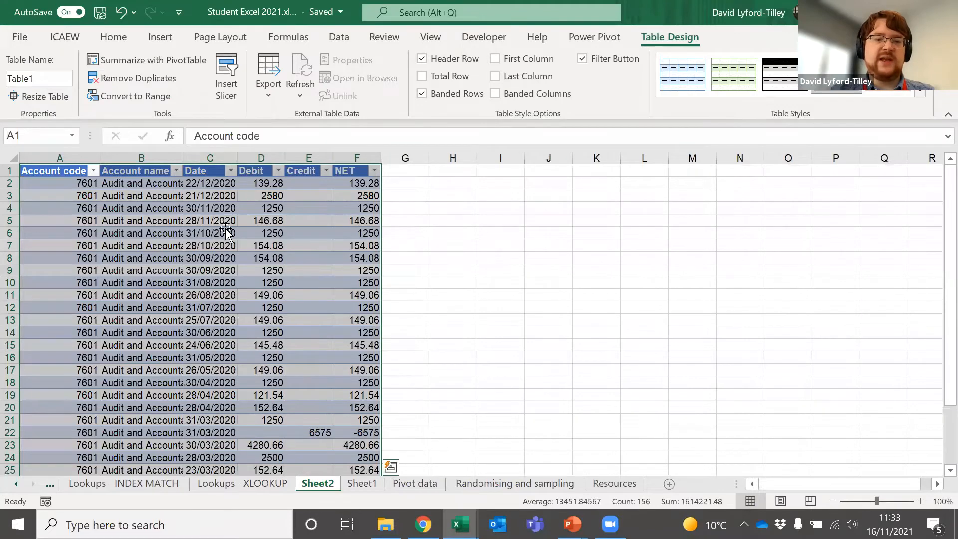
Step: Examine the extracted Audit and Accountancy Fees transactions on Sheet2 from the first row to the last
{"action": "left_click", "coordinate": [220, 220]}
{"action": "scroll", "coordinate": [273, 297], "scroll_direction": "down", "scroll_amount": 2}
{"action": "scroll", "coordinate": [273, 297], "scroll_direction": "up", "scroll_amount": 2}
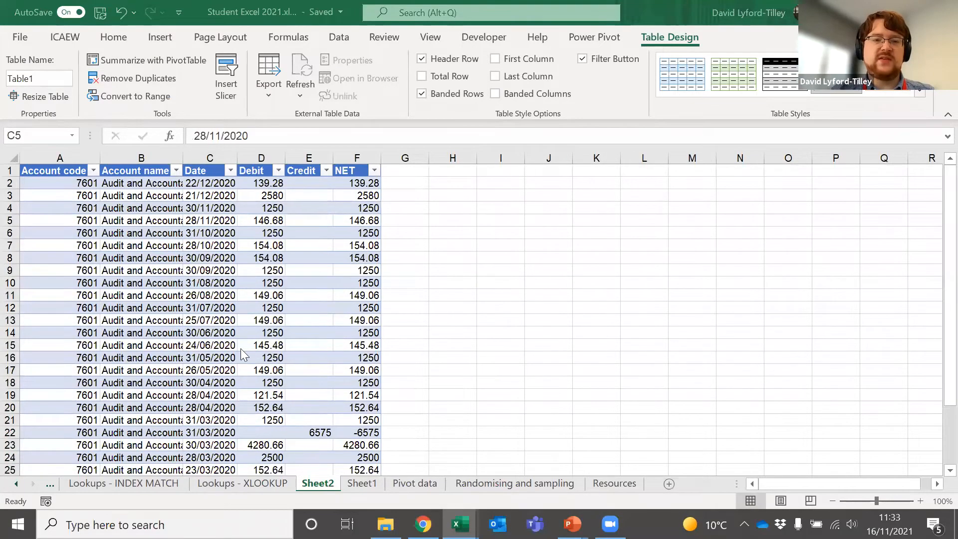
{"action": "left_click", "coordinate": [103, 196]}
{"action": "scroll", "coordinate": [199, 272], "scroll_direction": "down", "scroll_amount": 8}
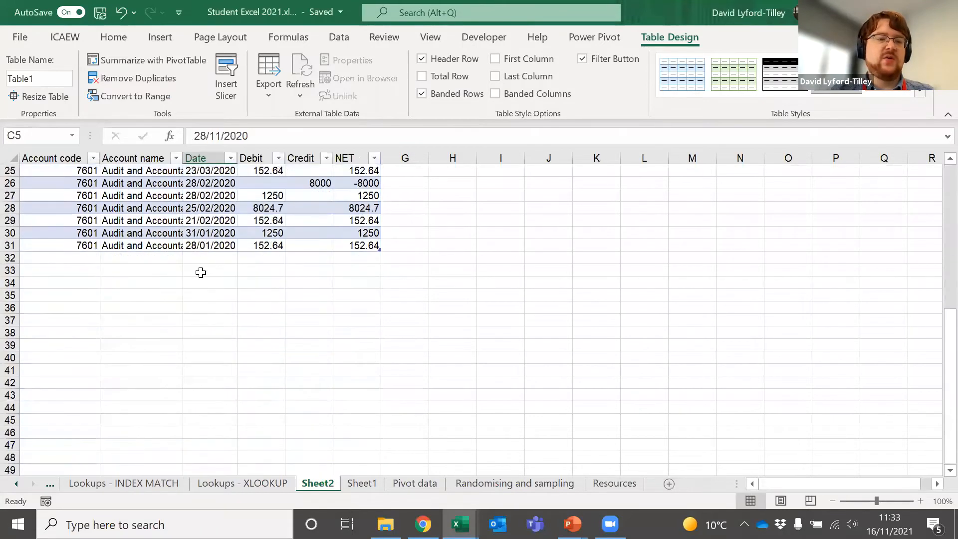
{"action": "scroll", "coordinate": [100, 254], "scroll_direction": "up", "scroll_amount": 8}
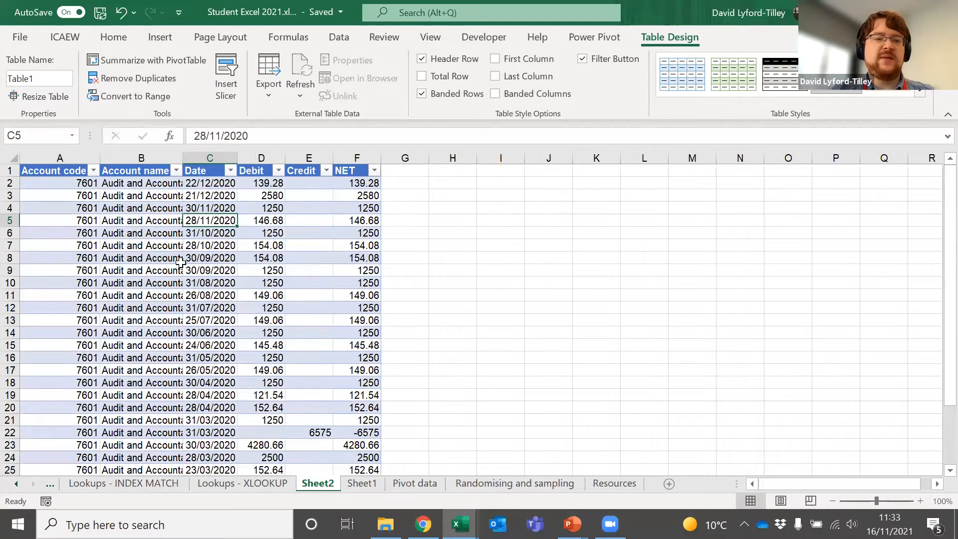
{"action": "scroll", "coordinate": [275, 257], "scroll_direction": "down", "scroll_amount": 3}
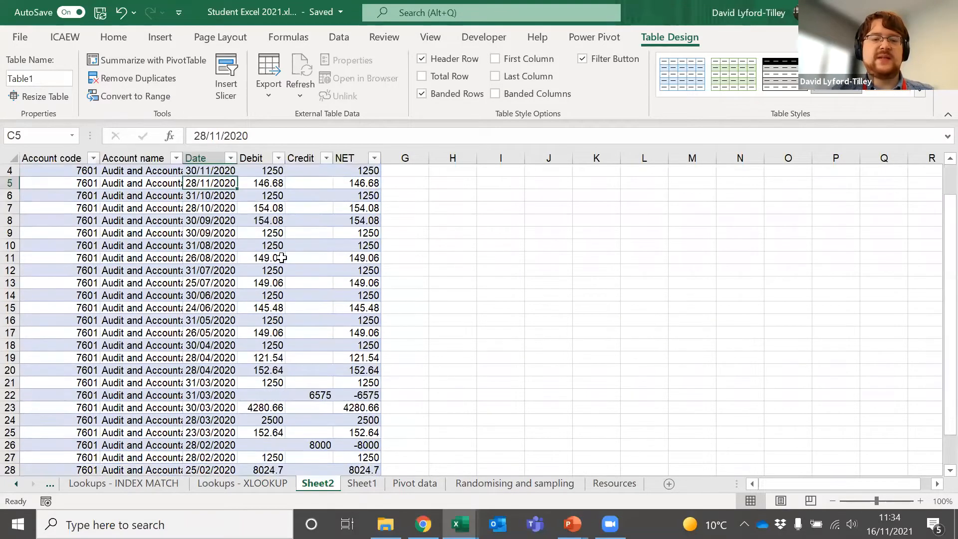
{"action": "scroll", "coordinate": [320, 383], "scroll_direction": "up", "scroll_amount": 3}
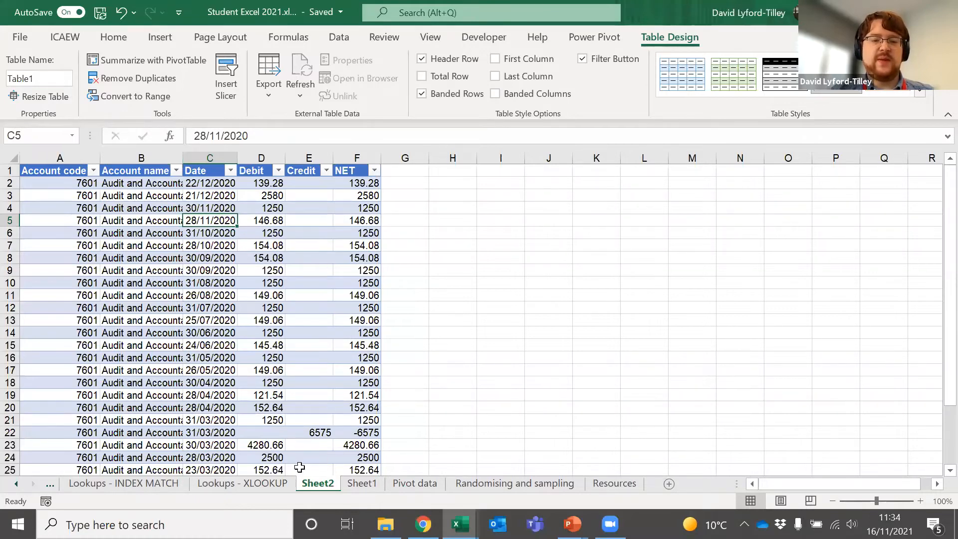
Step: Delete Sheet2 with the drill-down transactions and return to the pivot table on Sheet1
{"action": "right_click", "coordinate": [322, 485]}
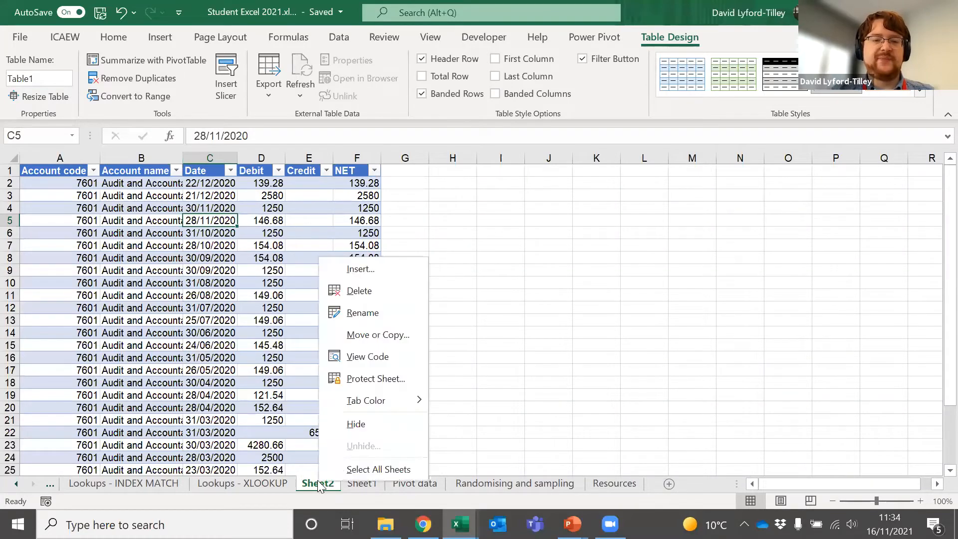
{"action": "left_click", "coordinate": [359, 291]}
{"action": "left_click", "coordinate": [464, 306]}
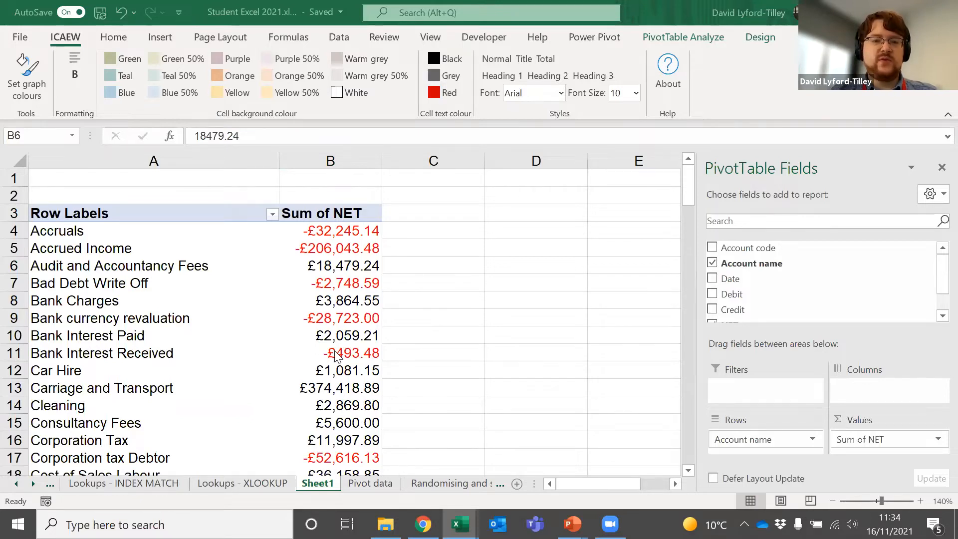
{"action": "left_click", "coordinate": [351, 242]}
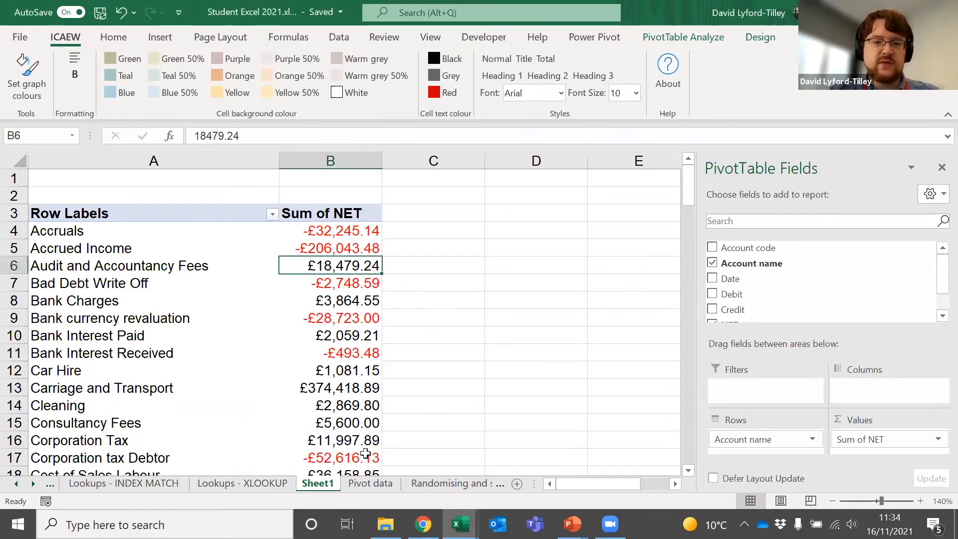
Step: Open the Randomising and sampling sheet and review its RANDBETWEEN section
{"action": "left_click", "coordinate": [438, 482]}
{"action": "scroll", "coordinate": [398, 368], "scroll_direction": "up", "scroll_amount": 4}
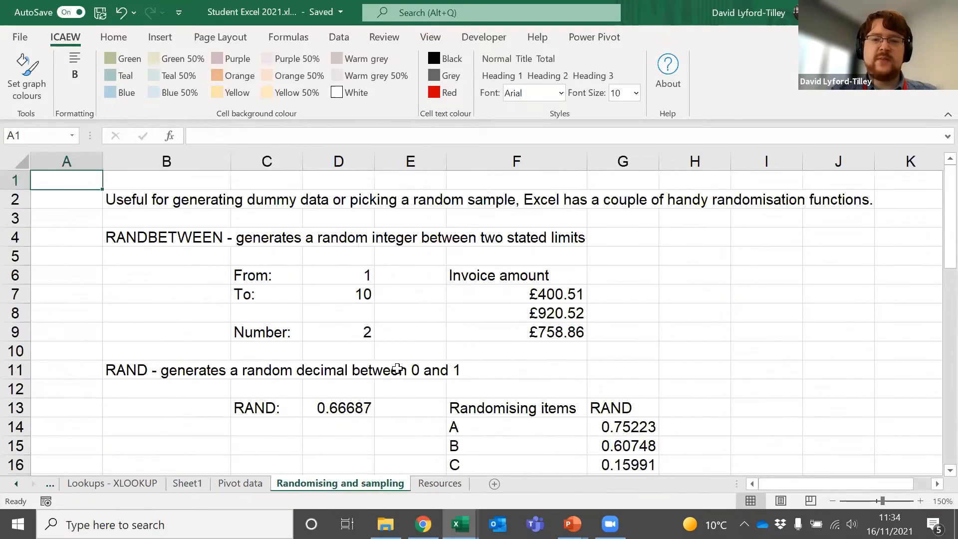
{"action": "left_click", "coordinate": [148, 231]}
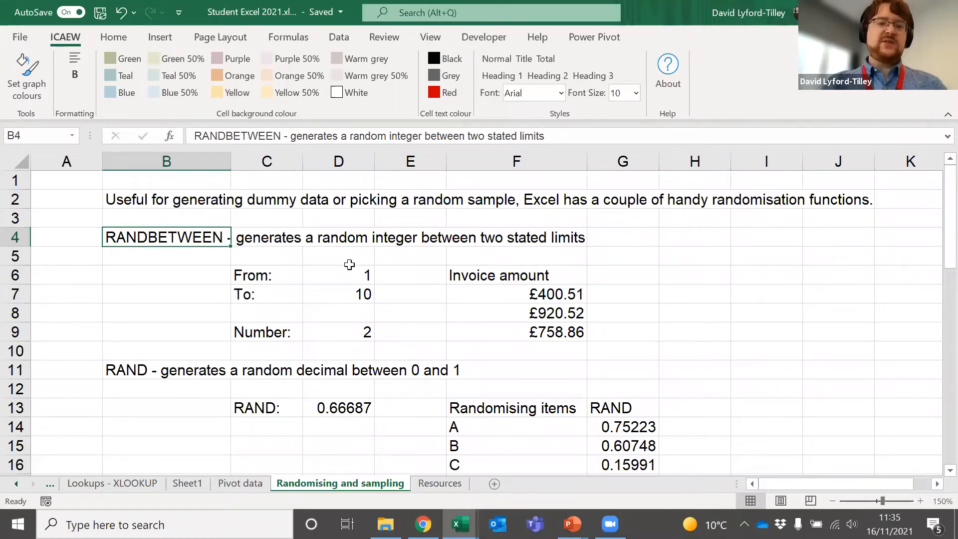
{"action": "scroll", "coordinate": [368, 261], "scroll_direction": "down", "scroll_amount": 1}
{"action": "scroll", "coordinate": [376, 289], "scroll_direction": "up", "scroll_amount": 1}
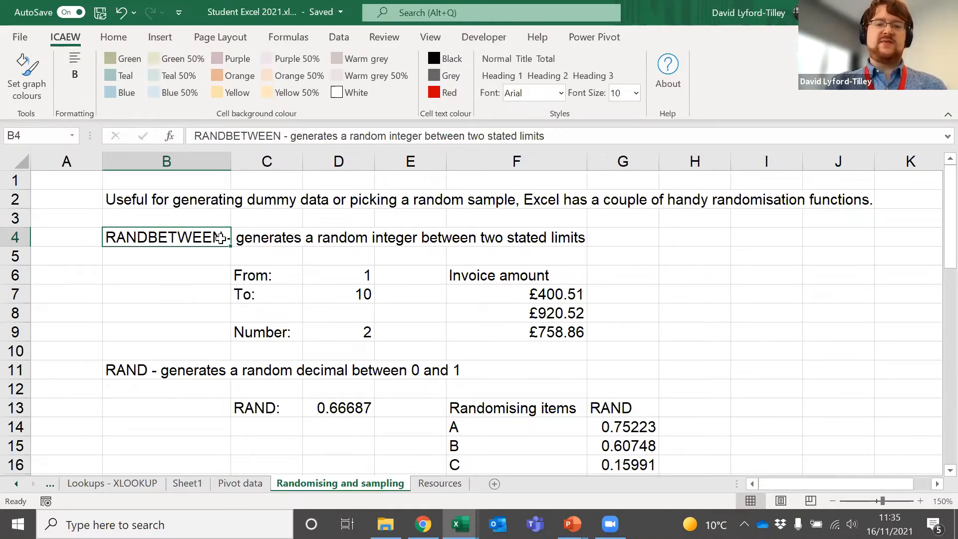
Step: Inspect the From and To limits and both arguments of the RANDBETWEEN formula in D9, re-entering the formula unchanged to recalculate it
{"action": "left_click", "coordinate": [350, 277]}
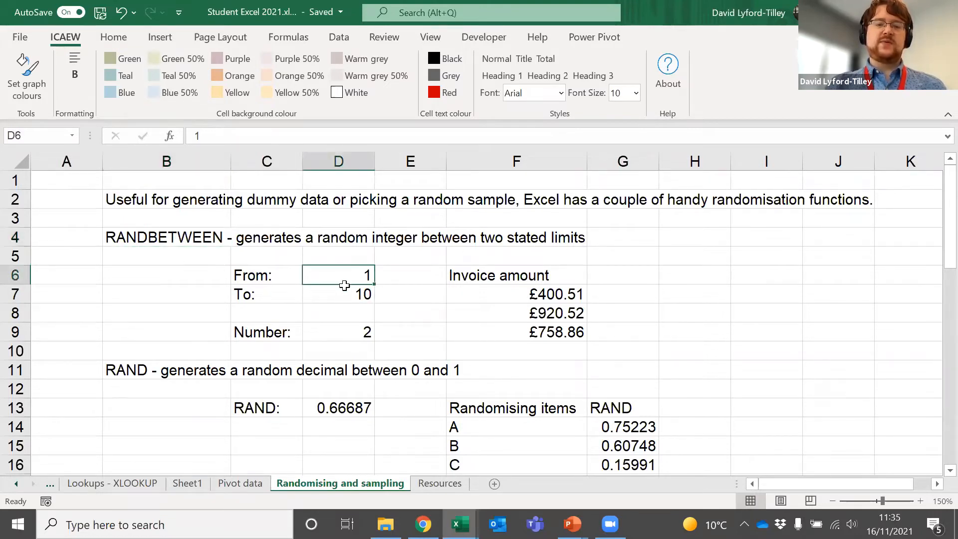
{"action": "left_click", "coordinate": [343, 294]}
{"action": "left_click", "coordinate": [329, 332]}
{"action": "double_click", "coordinate": [335, 332]}
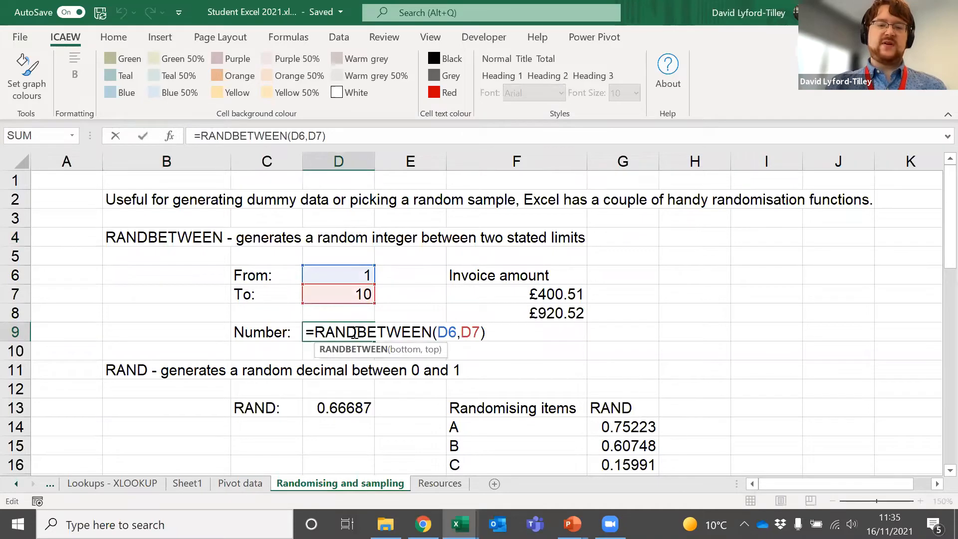
{"action": "left_click", "coordinate": [401, 350]}
{"action": "left_click", "coordinate": [427, 351]}
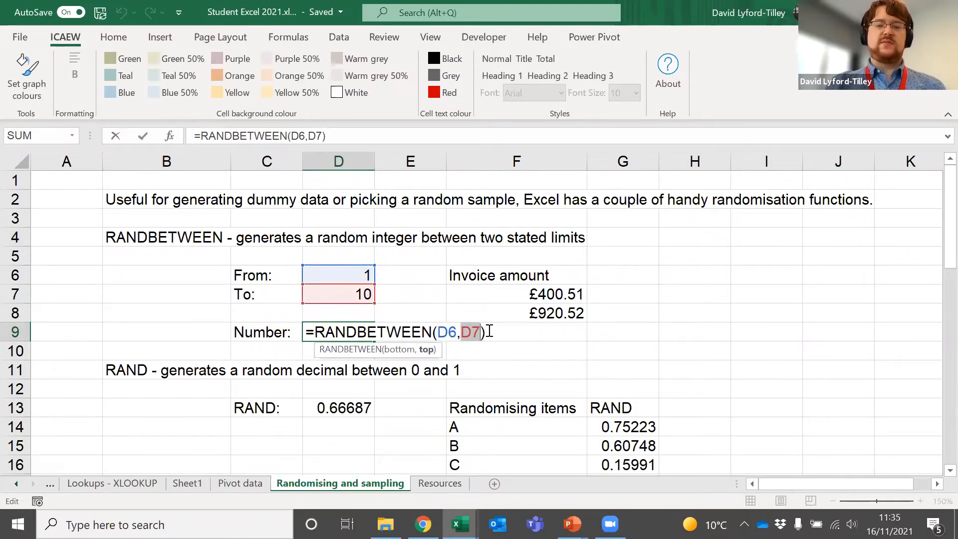
{"action": "key", "text": "ctrl+Return"}
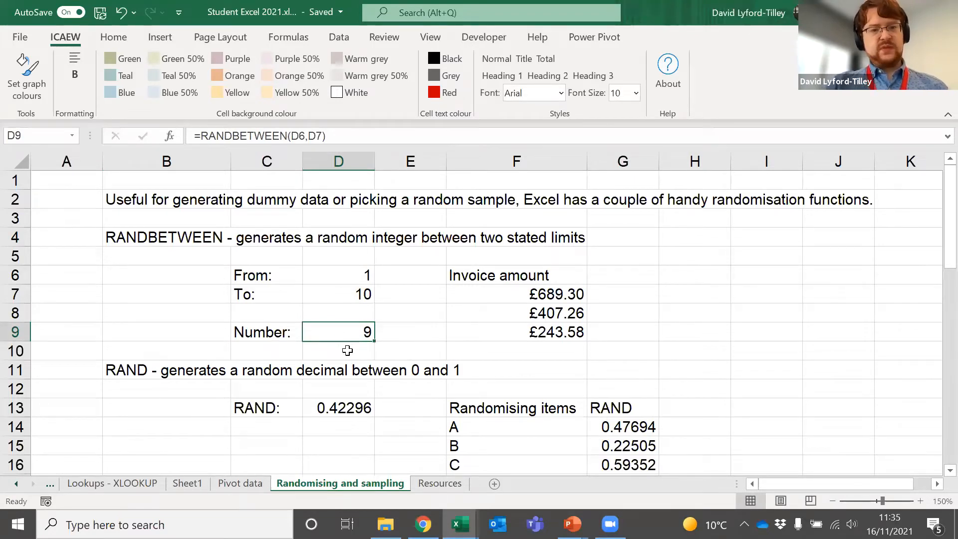
Step: Enter the text gjrwo in B8 to recalculate the random values, and check the RANDBETWEEN number in D9
{"action": "left_click", "coordinate": [173, 305]}
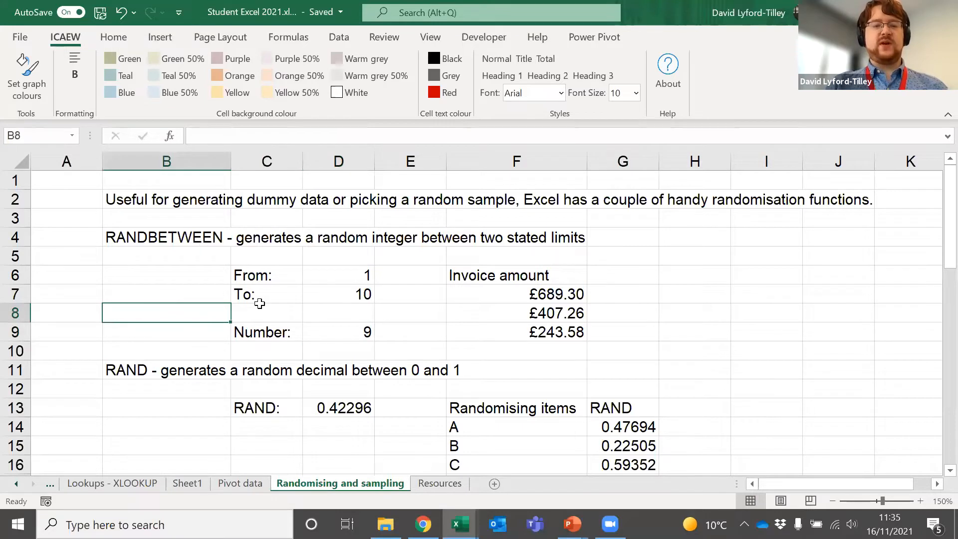
{"action": "type", "text": "gjrwo"}
{"action": "key", "text": "Return"}
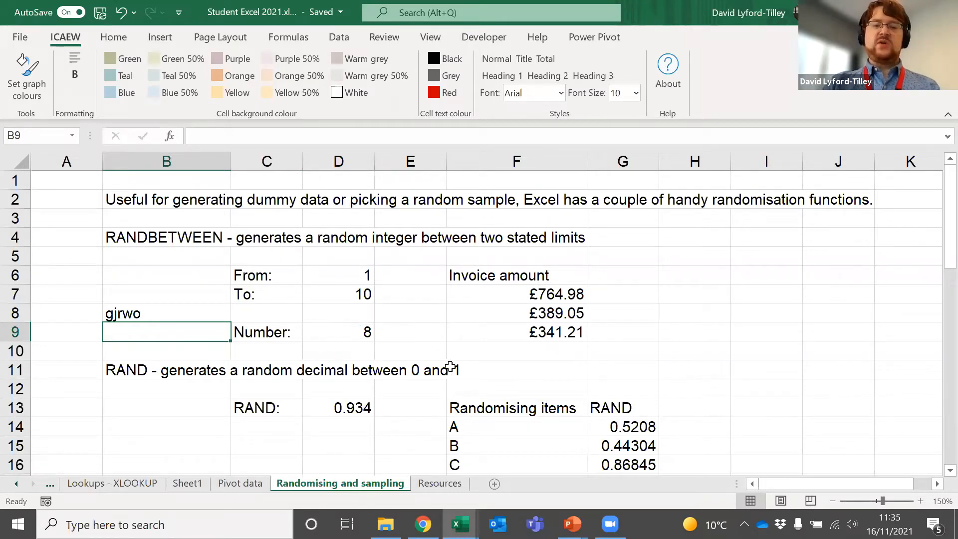
{"action": "left_click", "coordinate": [352, 338]}
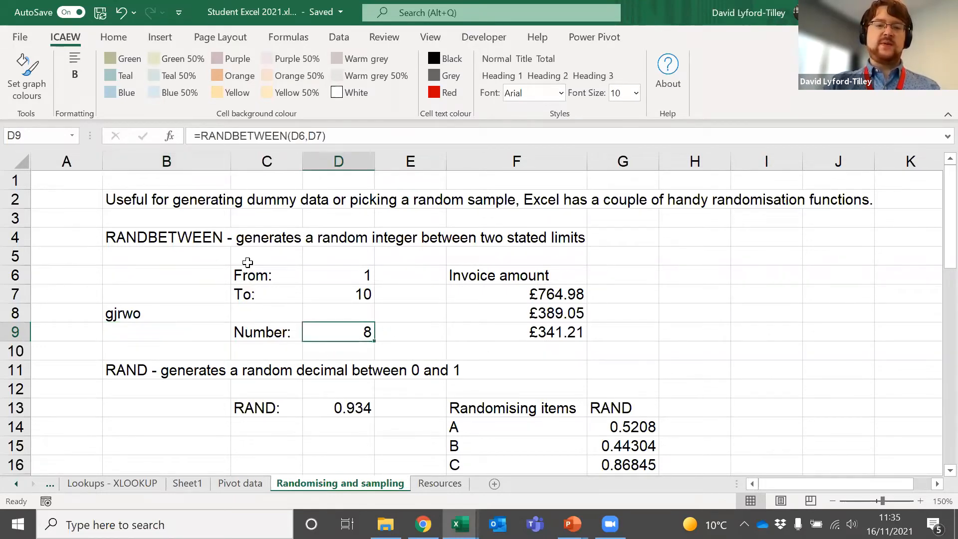
Step: Inspect the limits and the division by 100 in F7's invoice amount formula, re-entering it unchanged to recalculate the sheet
{"action": "left_click", "coordinate": [519, 295]}
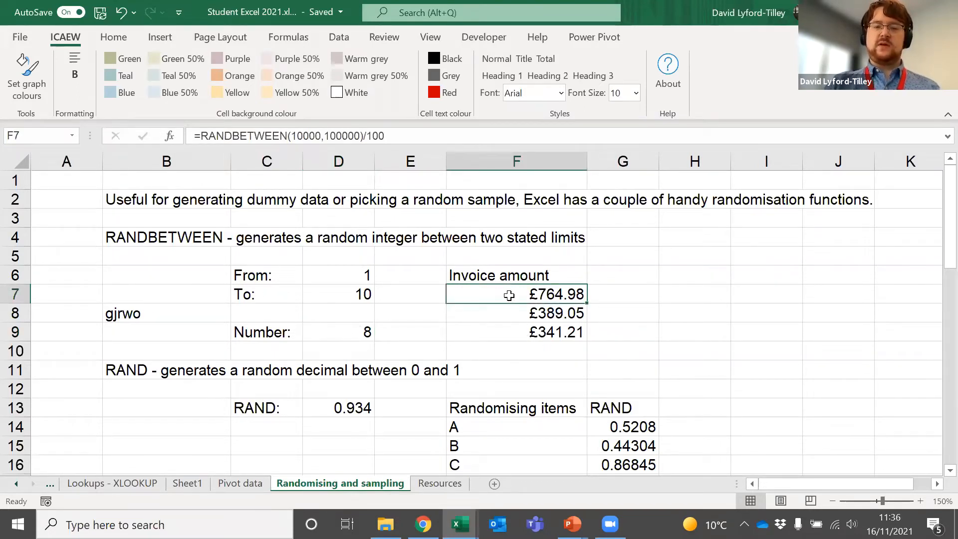
{"action": "double_click", "coordinate": [550, 295]}
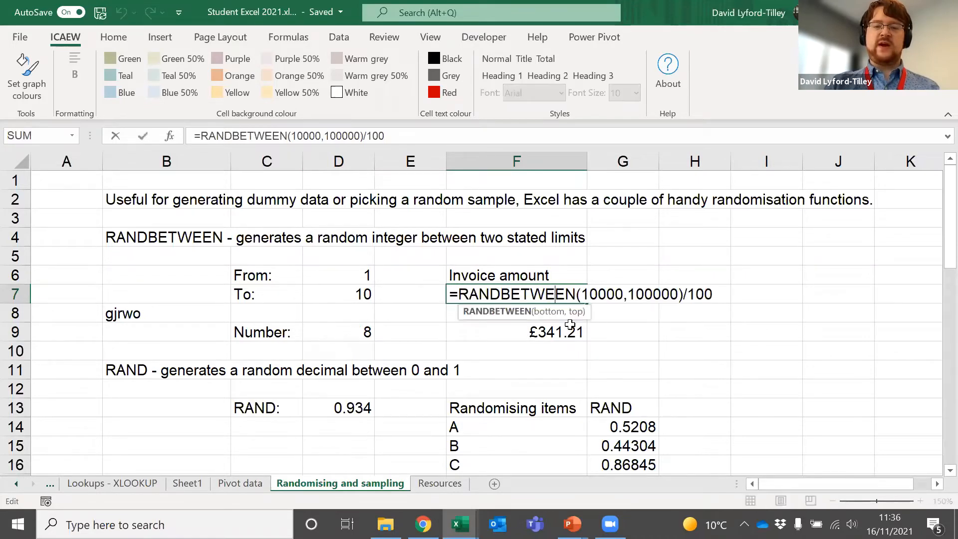
{"action": "left_click", "coordinate": [602, 294]}
{"action": "left_click_drag", "start_coordinate": [605, 295], "coordinate": [600, 293]}
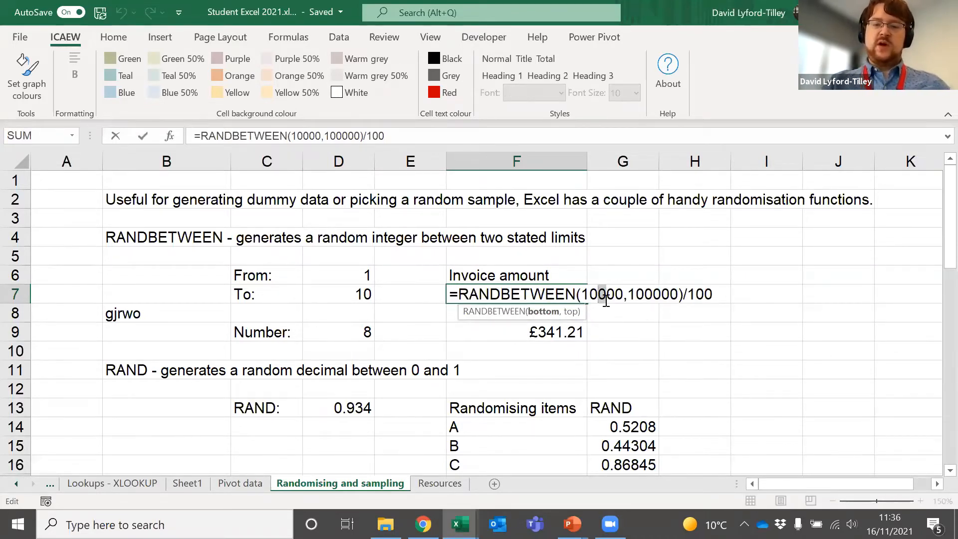
{"action": "left_click", "coordinate": [601, 295]}
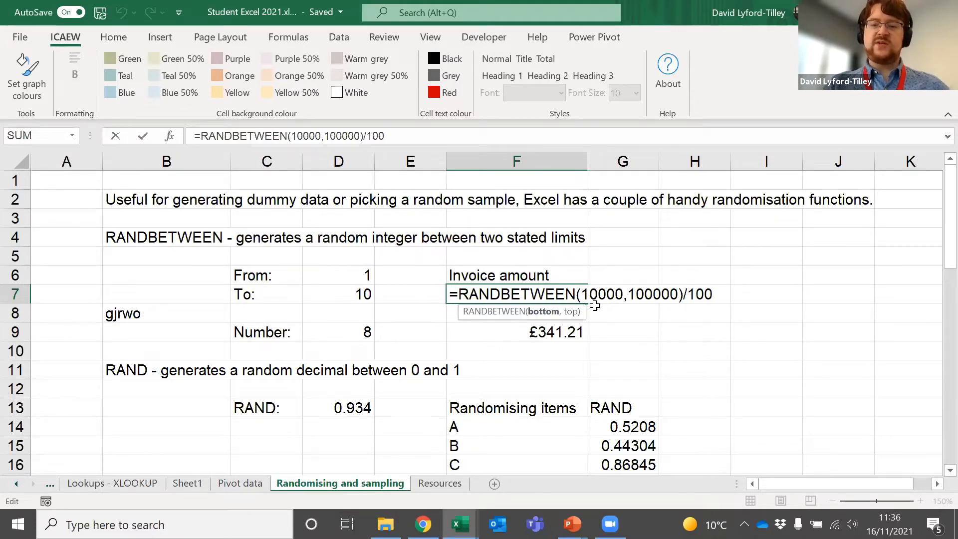
{"action": "left_click", "coordinate": [647, 295]}
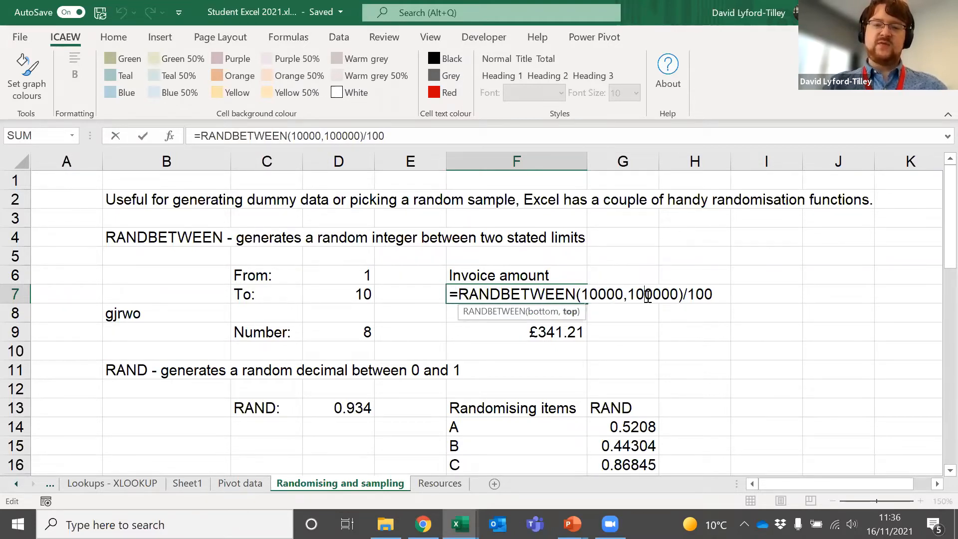
{"action": "left_click", "coordinate": [694, 295]}
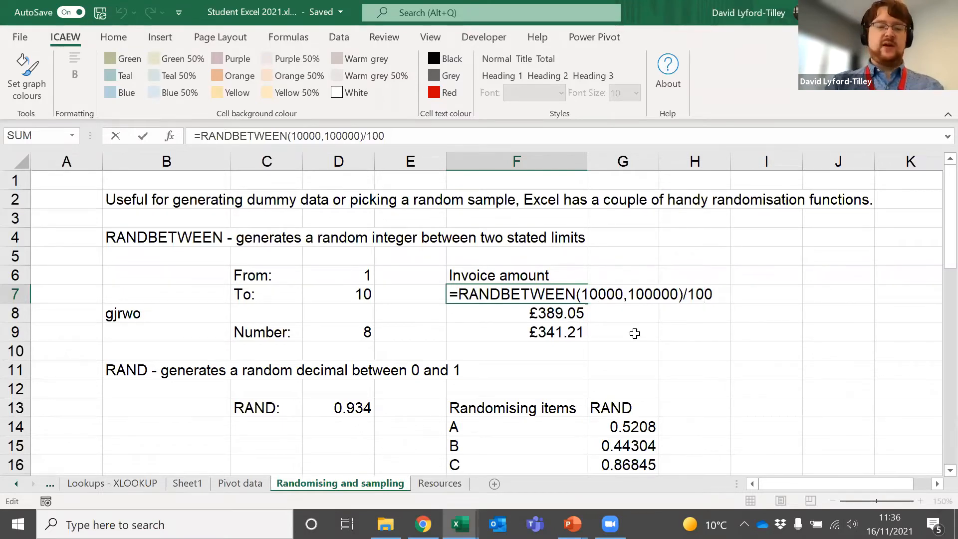
{"action": "key", "text": "ctrl+Return"}
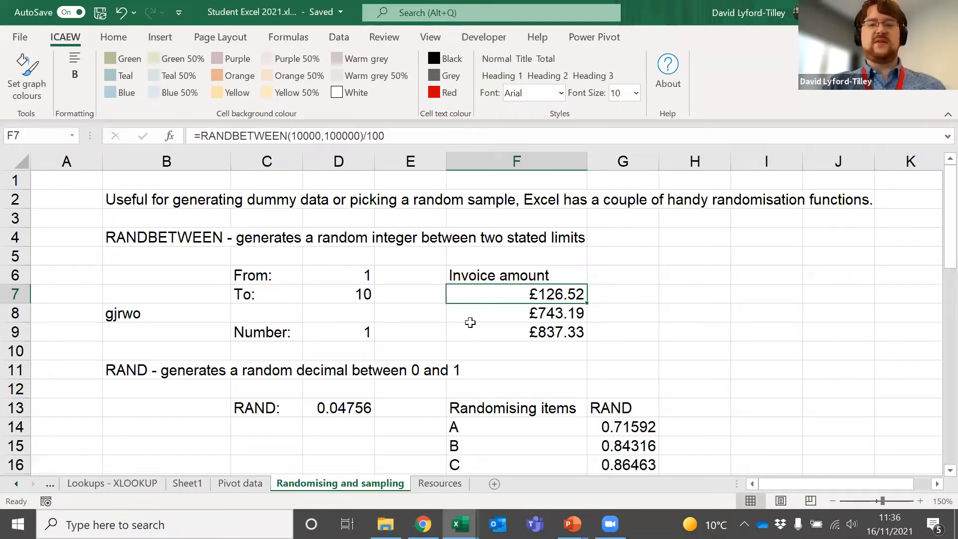
Step: Review the RAND section and inspect the RAND formula in D13, re-entering it unchanged to recalculate
{"action": "scroll", "coordinate": [551, 279], "scroll_direction": "down", "scroll_amount": 2}
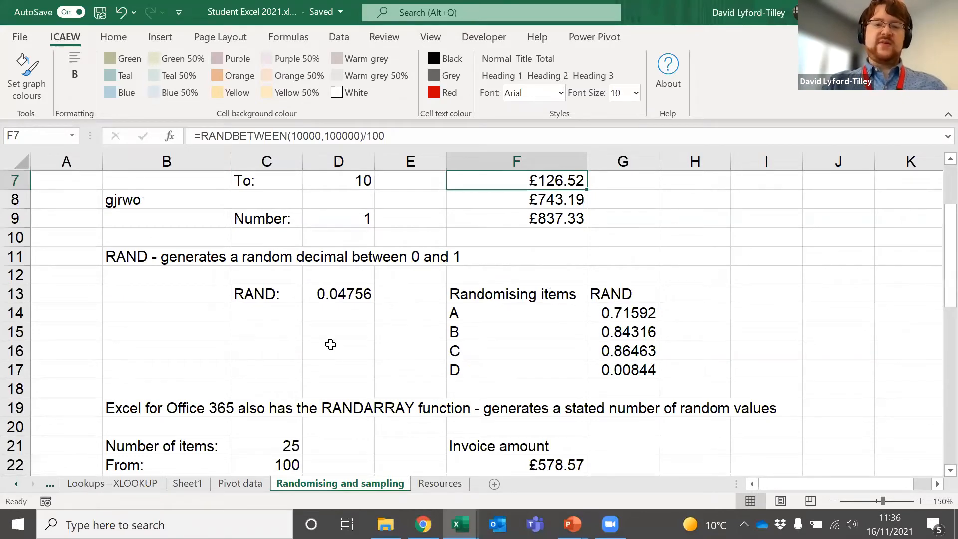
{"action": "scroll", "coordinate": [259, 322], "scroll_direction": "down", "scroll_amount": 1}
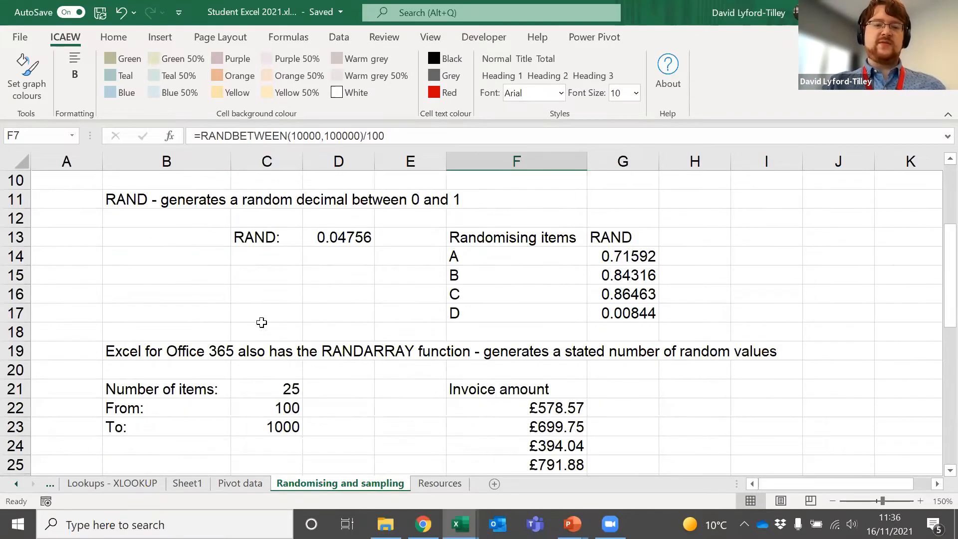
{"action": "scroll", "coordinate": [181, 281], "scroll_direction": "up", "scroll_amount": 1}
{"action": "left_click", "coordinate": [116, 254]}
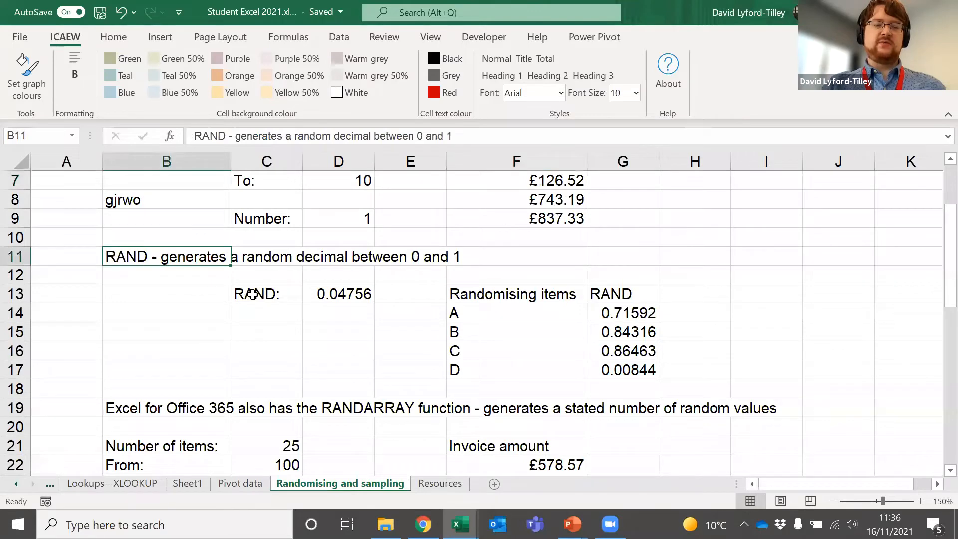
{"action": "left_click", "coordinate": [290, 293]}
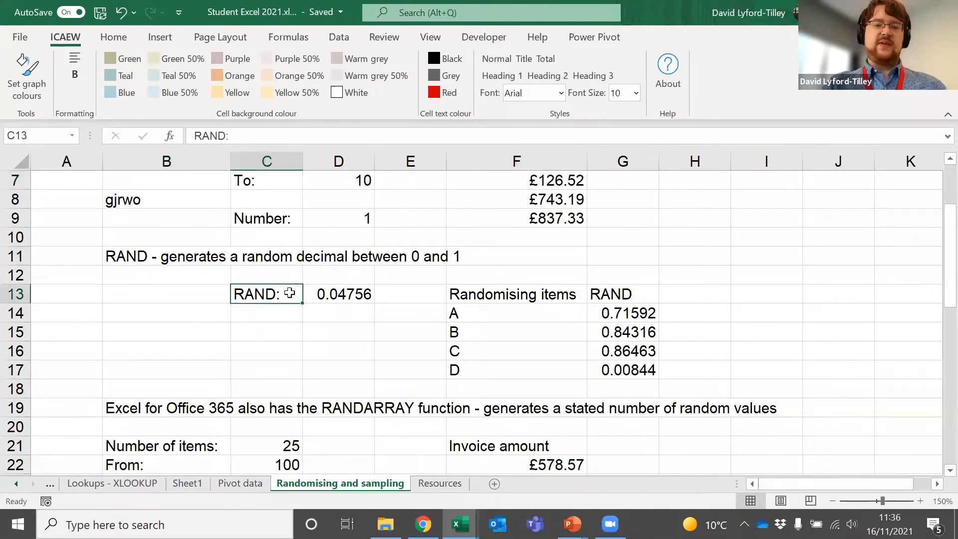
{"action": "left_click", "coordinate": [333, 295]}
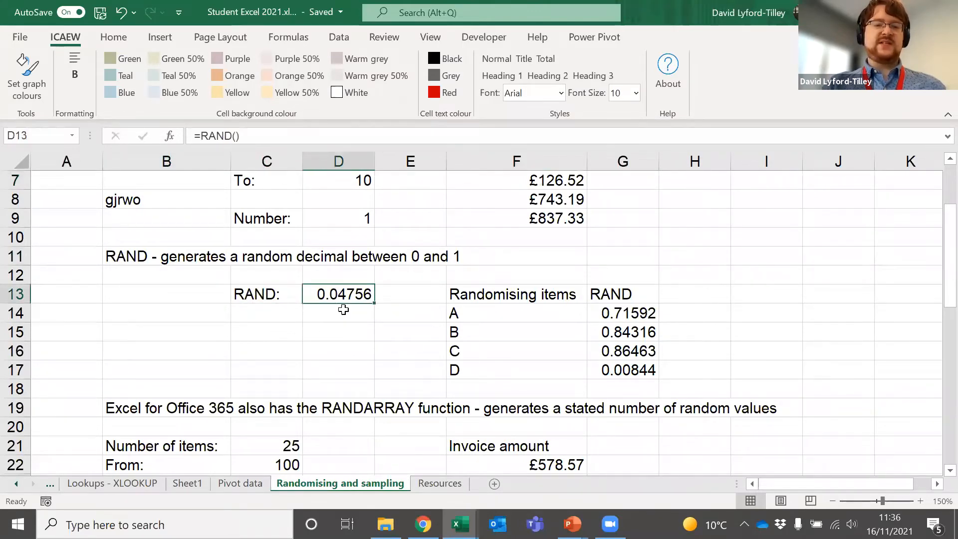
{"action": "double_click", "coordinate": [337, 294]}
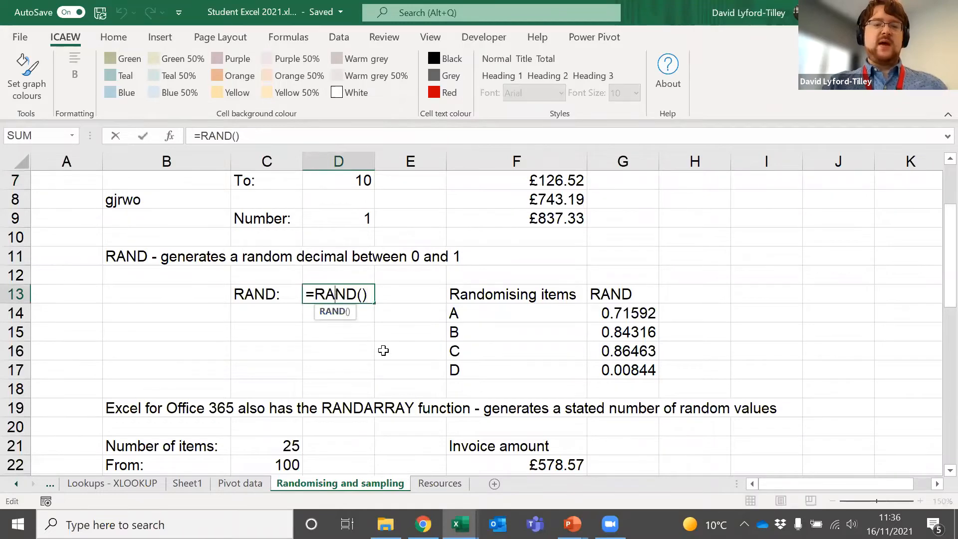
{"action": "left_click_drag", "start_coordinate": [316, 294], "coordinate": [368, 293]}
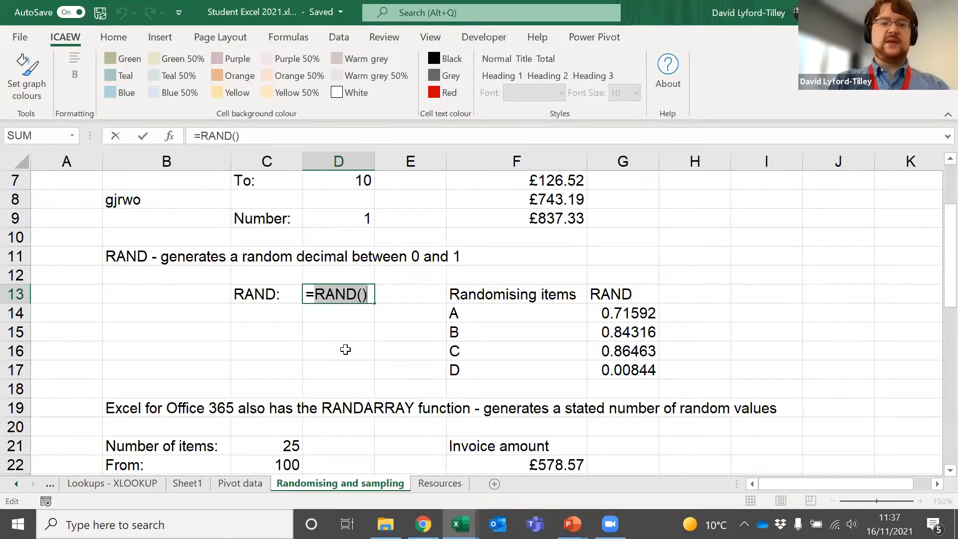
{"action": "key", "text": "ctrl+Return"}
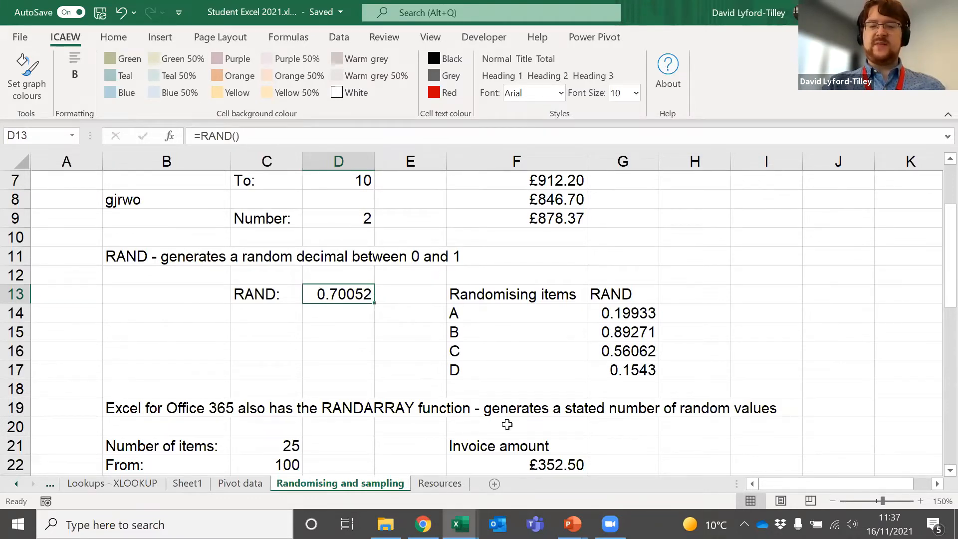
Step: Examine the Randomising items list A to D and the RAND formulas beside it in G14 and G15
{"action": "left_click", "coordinate": [521, 348]}
{"action": "left_click_drag", "start_coordinate": [494, 319], "coordinate": [475, 374]}
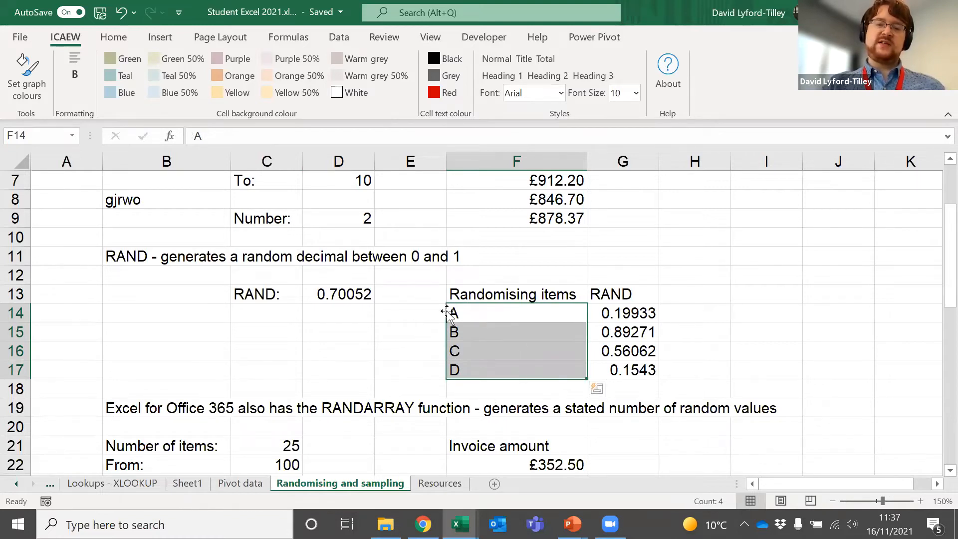
{"action": "left_click", "coordinate": [606, 313]}
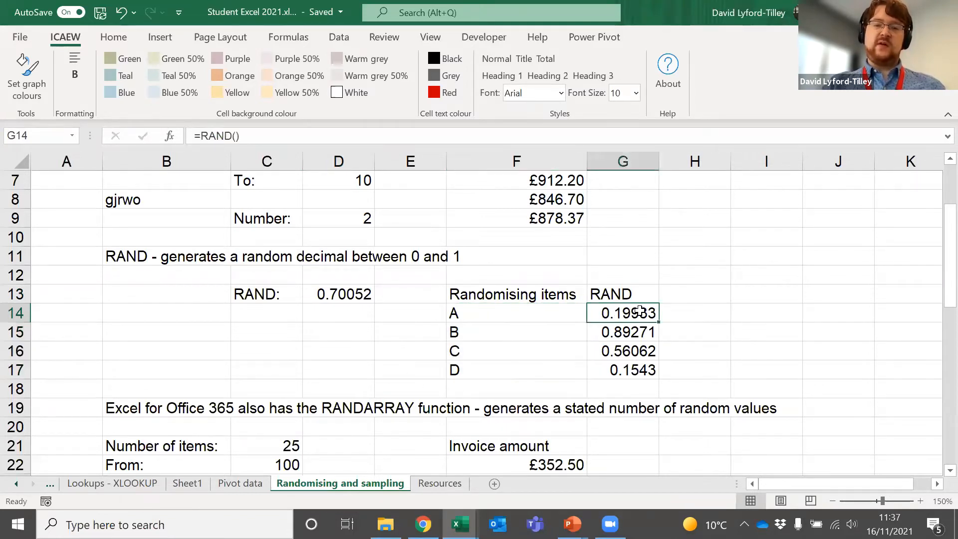
{"action": "left_click", "coordinate": [613, 333]}
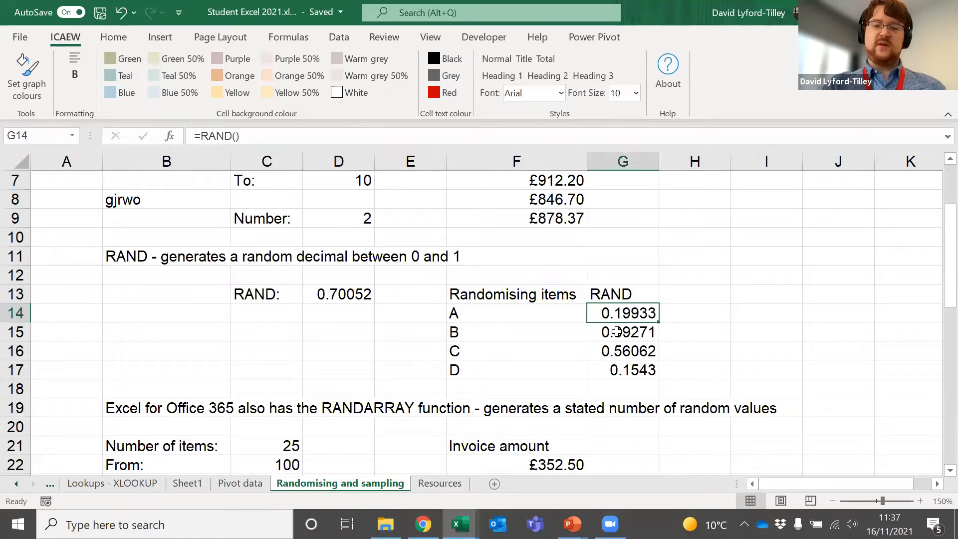
{"action": "double_click", "coordinate": [618, 333]}
{"action": "key", "text": "Escape"}
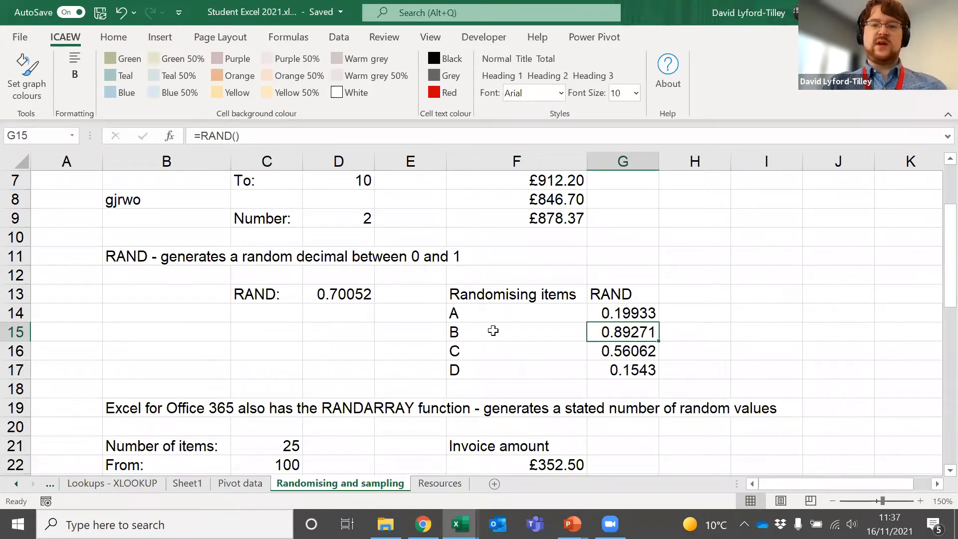
Step: Sort the Randomising items by their RAND values from smallest to largest and check the new item order
{"action": "key", "text": "alt+Tab"}
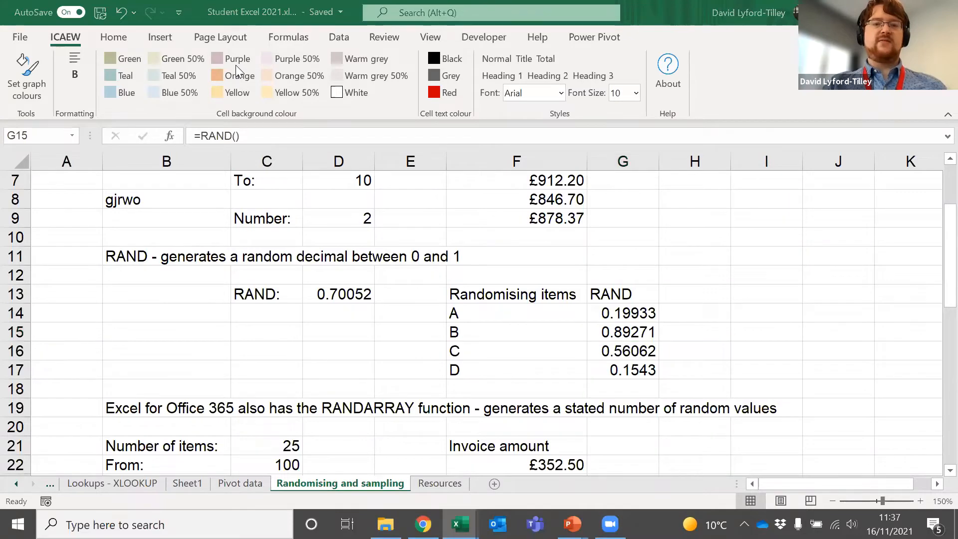
{"action": "left_click", "coordinate": [339, 37]}
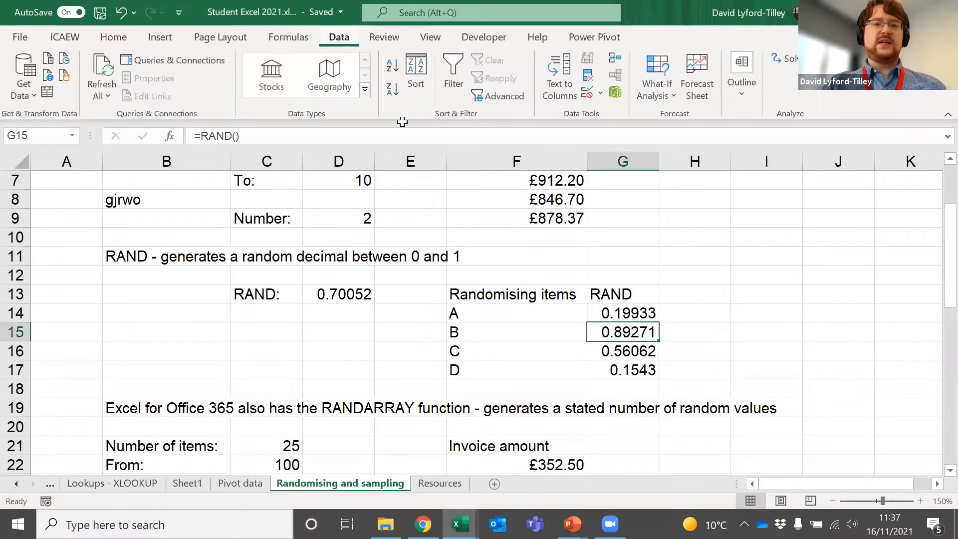
{"action": "left_click", "coordinate": [392, 70]}
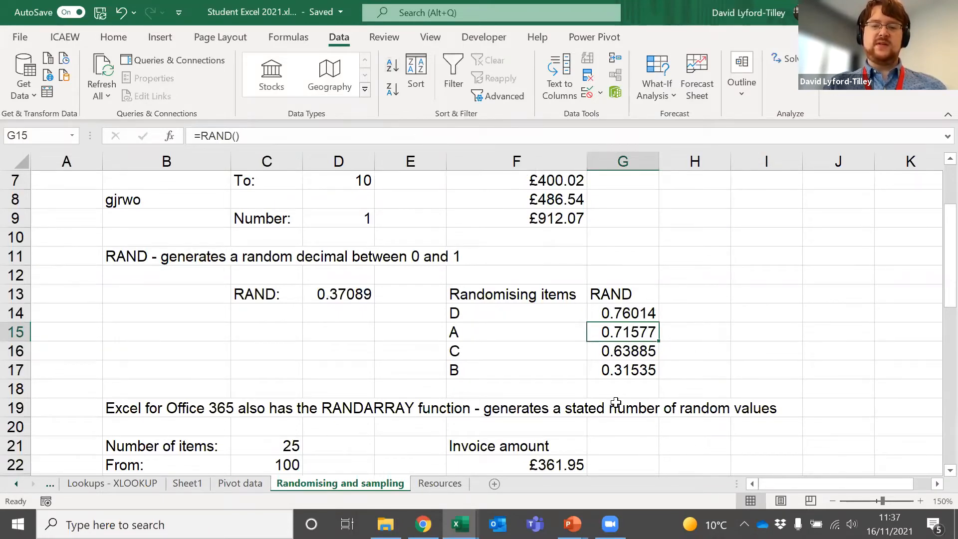
{"action": "left_click_drag", "start_coordinate": [472, 312], "coordinate": [473, 369]}
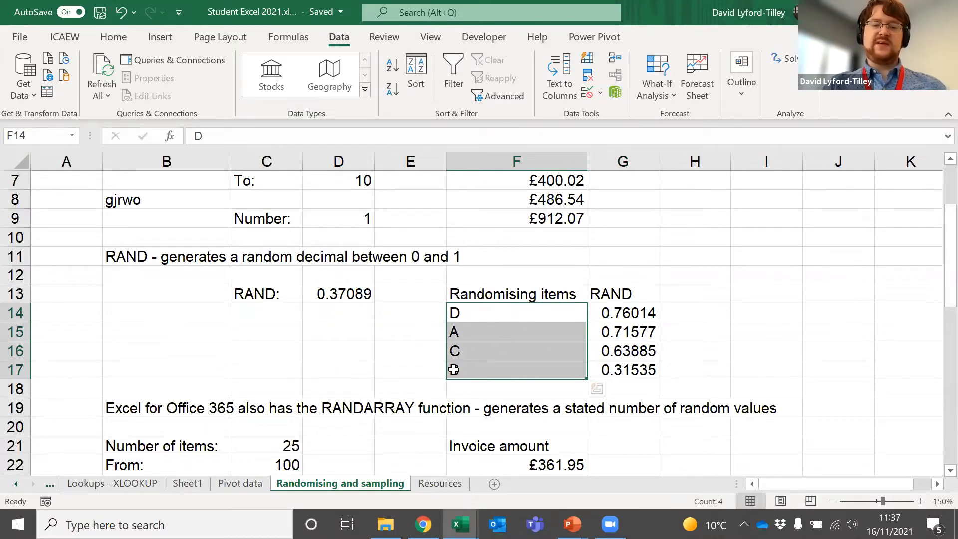
{"action": "left_click", "coordinate": [480, 316]}
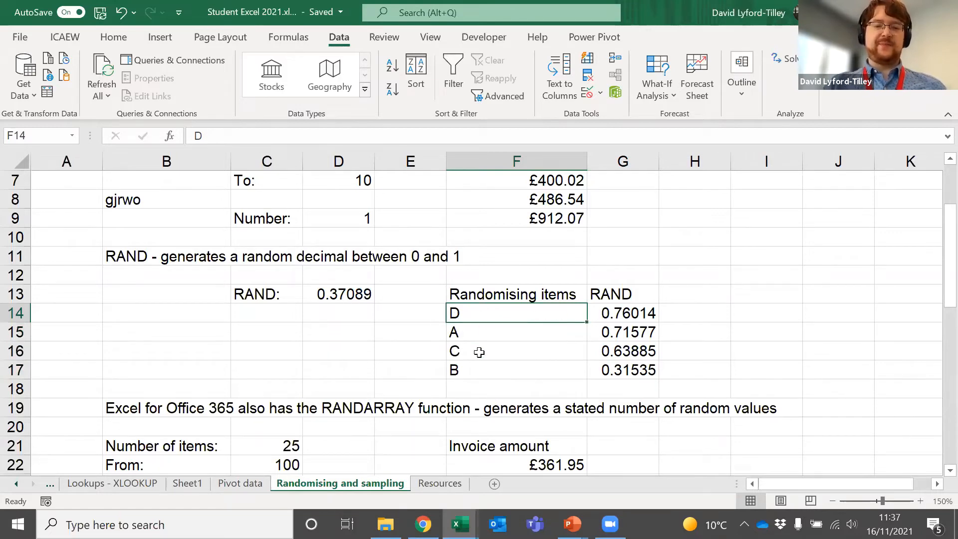
Step: Switch to the ICAEW.xlsx workbook, enlarge the sheet to 130%, and look through the list of playing cards
{"action": "mouse_move", "coordinate": [459, 524]}
{"action": "left_click", "coordinate": [519, 463]}
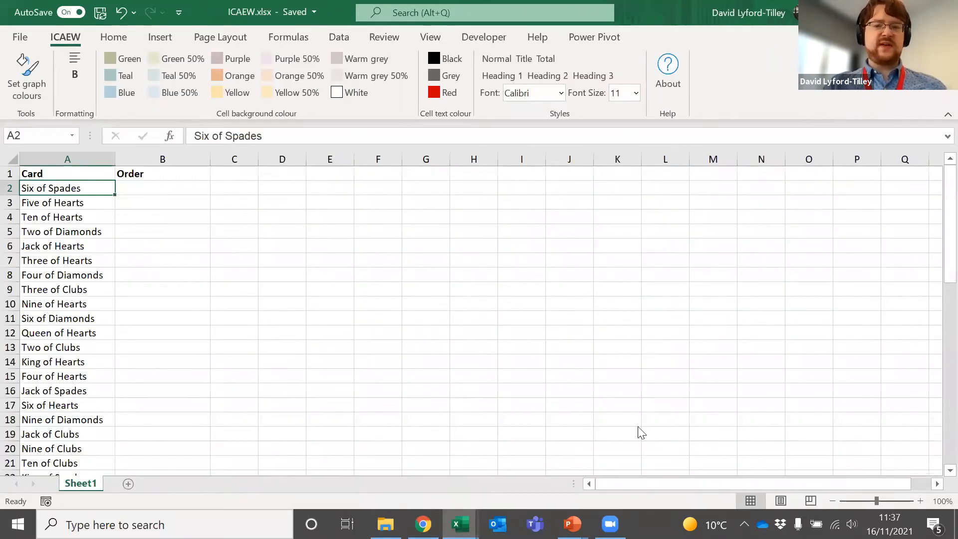
{"action": "left_click", "coordinate": [920, 500]}
{"action": "left_click", "coordinate": [920, 501]}
{"action": "left_click", "coordinate": [920, 500]}
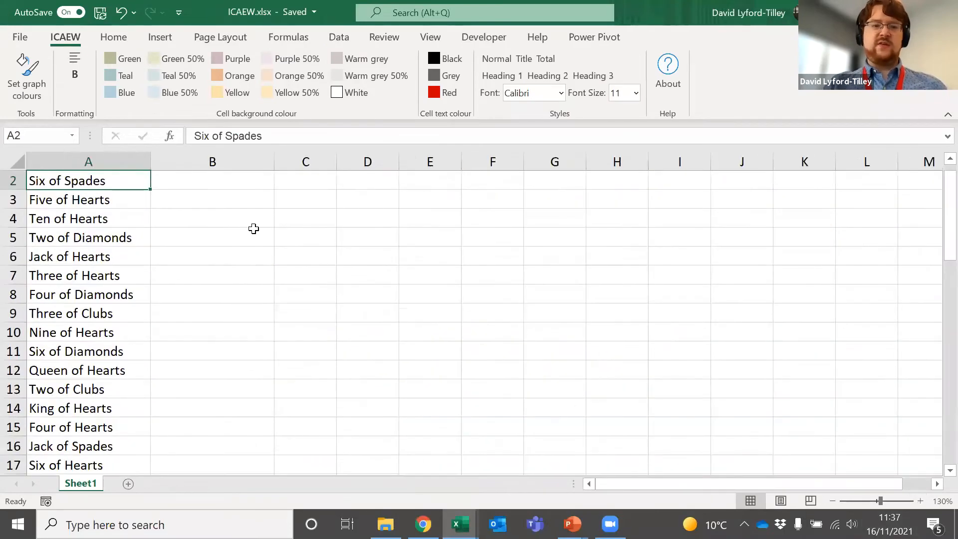
{"action": "scroll", "coordinate": [108, 239], "scroll_direction": "up", "scroll_amount": 1}
{"action": "scroll", "coordinate": [111, 254], "scroll_direction": "down", "scroll_amount": 9}
{"action": "scroll", "coordinate": [111, 249], "scroll_direction": "up", "scroll_amount": 9}
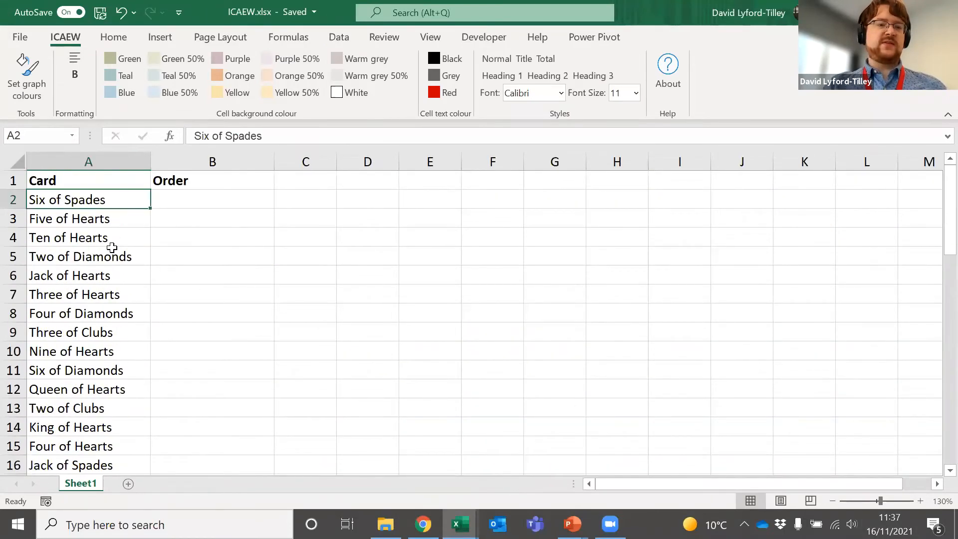
Step: Enter =RAND() in B2 and fill it down the Order column for every card in the list
{"action": "left_click", "coordinate": [220, 203]}
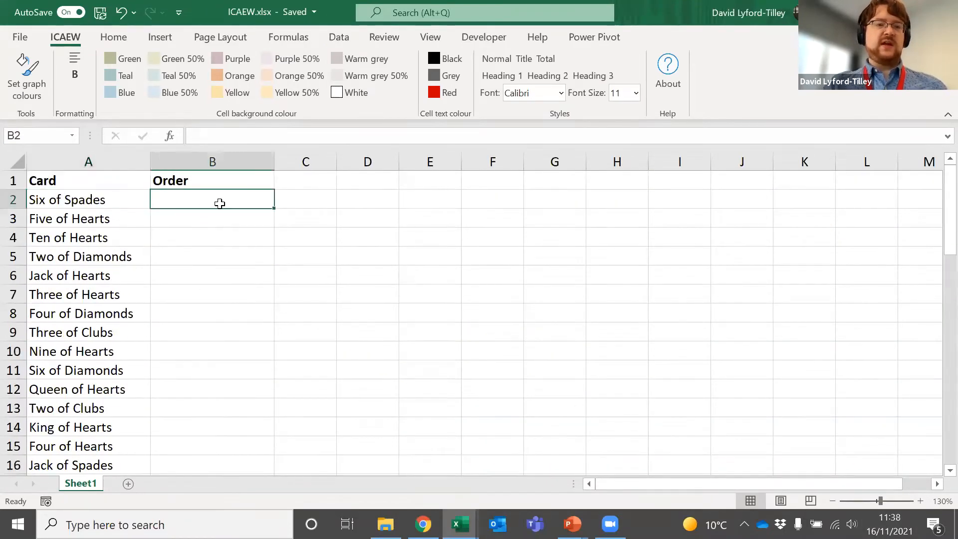
{"action": "type", "text": "=rand"}
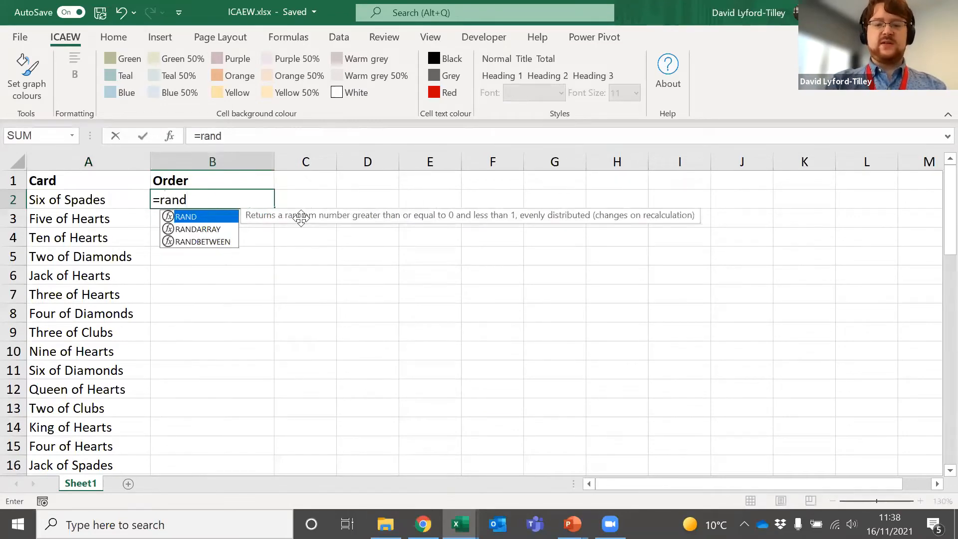
{"action": "type", "text": "()"}
{"action": "key", "text": "ctrl+Return"}
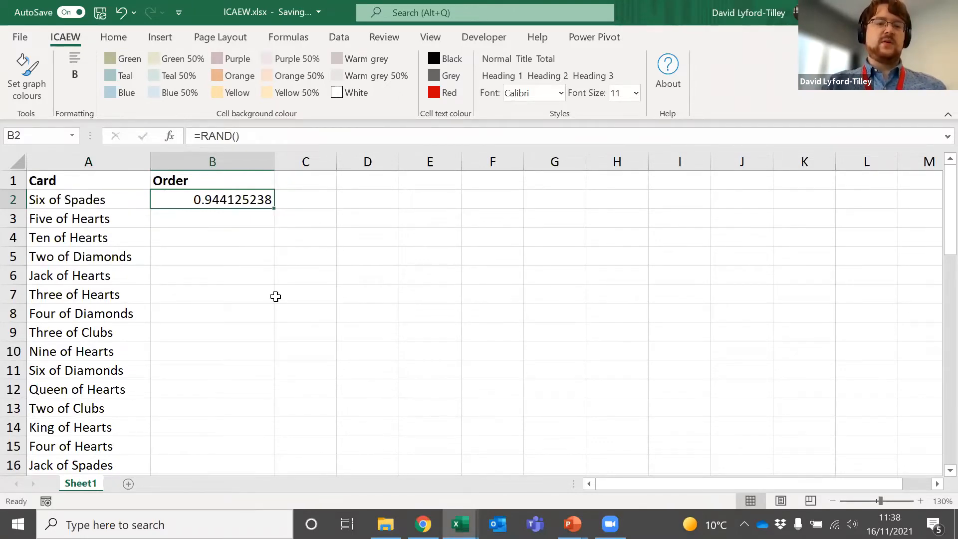
{"action": "double_click", "coordinate": [274, 208]}
{"action": "scroll", "coordinate": [205, 251], "scroll_direction": "down", "scroll_amount": 9}
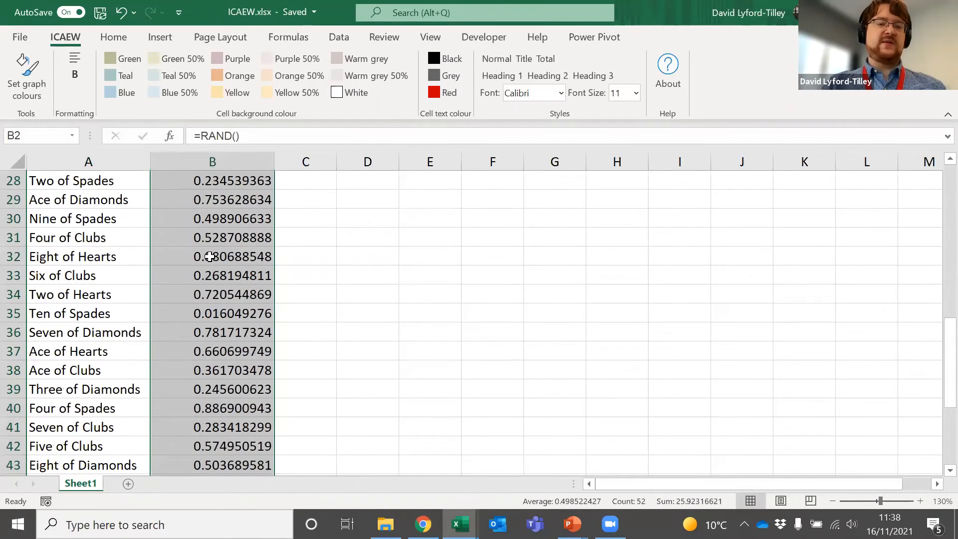
{"action": "scroll", "coordinate": [210, 252], "scroll_direction": "up", "scroll_amount": 9}
{"action": "left_click", "coordinate": [235, 255]}
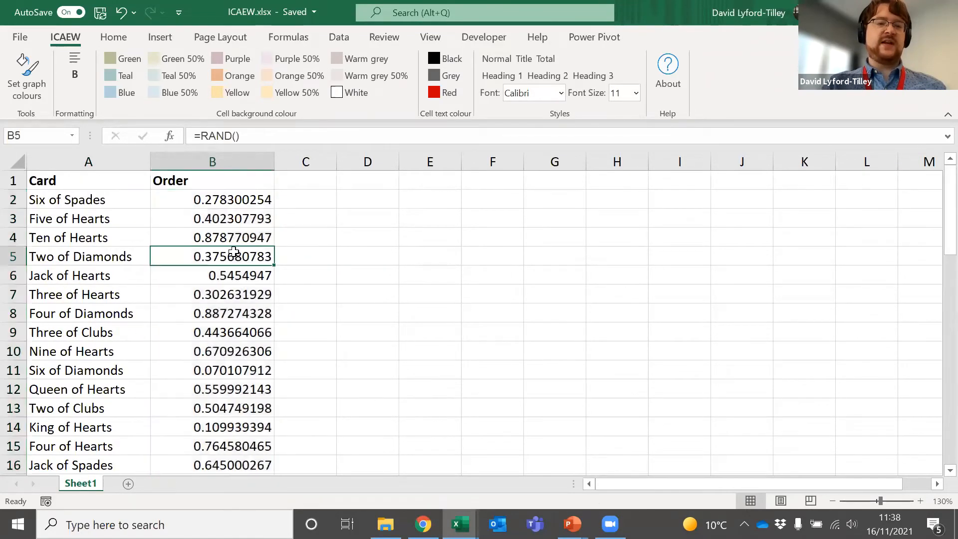
Step: Sort the card list by the Order column from smallest to largest and select the first five cards, A2:A6
{"action": "left_click", "coordinate": [336, 39]}
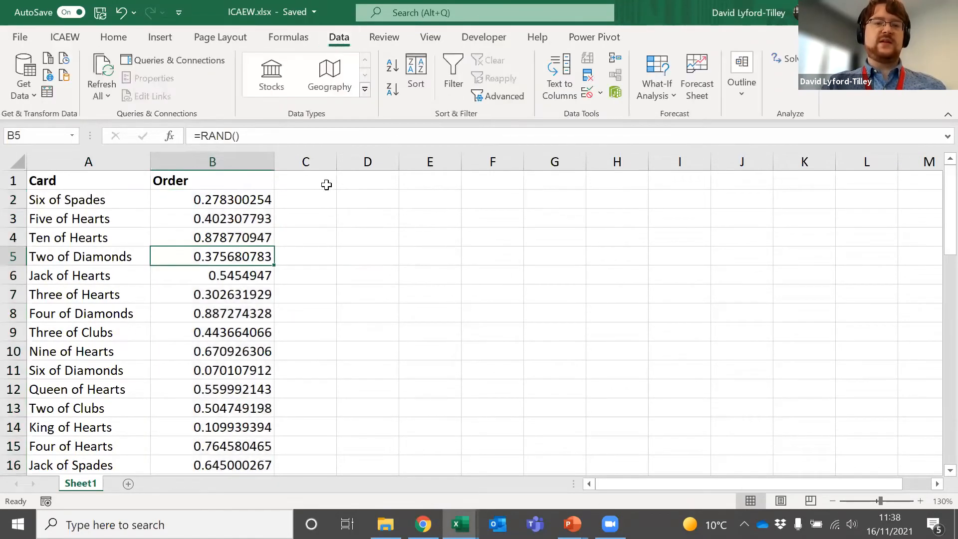
{"action": "left_click", "coordinate": [393, 69]}
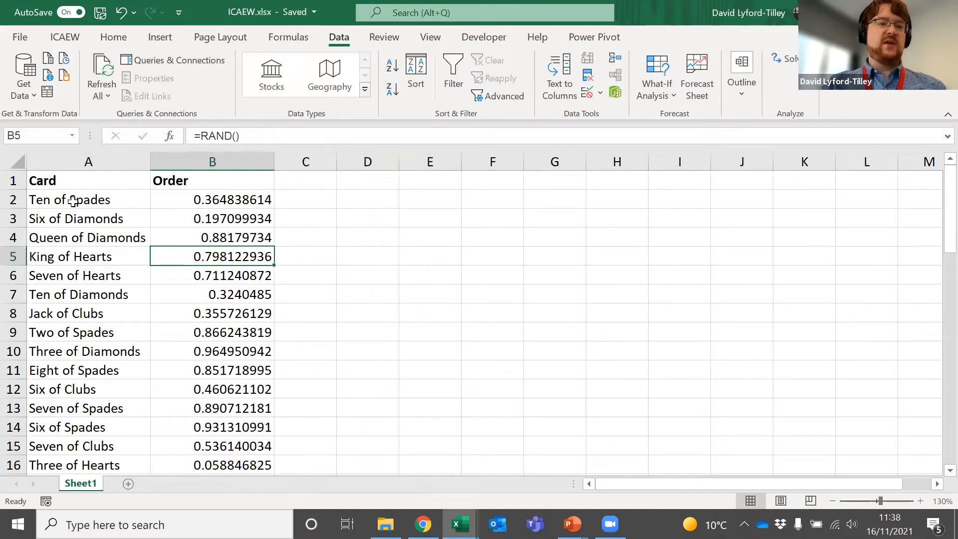
{"action": "left_click_drag", "start_coordinate": [74, 201], "coordinate": [71, 275]}
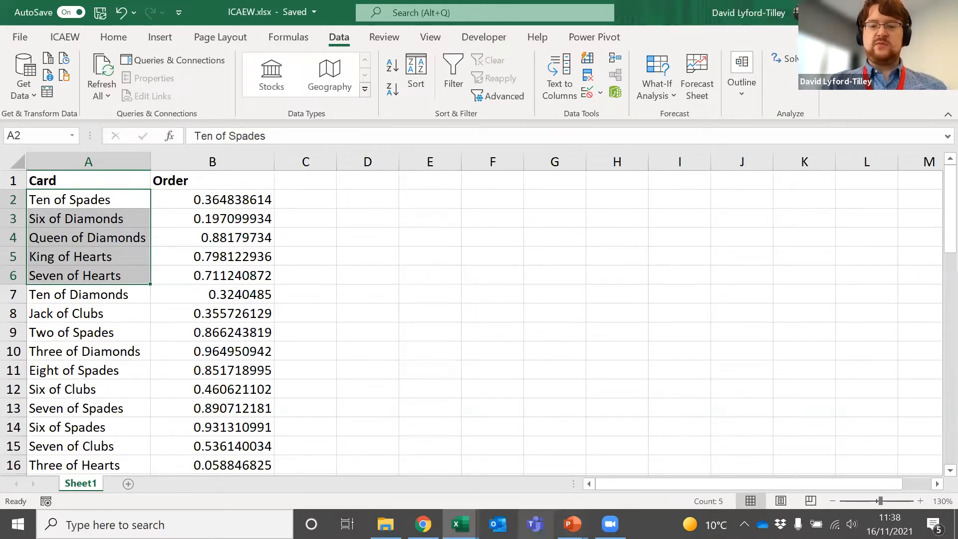
Step: Switch to the Student Excel 2021 workbook and examine the RANDARRAY note in B19 and the Invoice amount example
{"action": "left_click", "coordinate": [459, 524]}
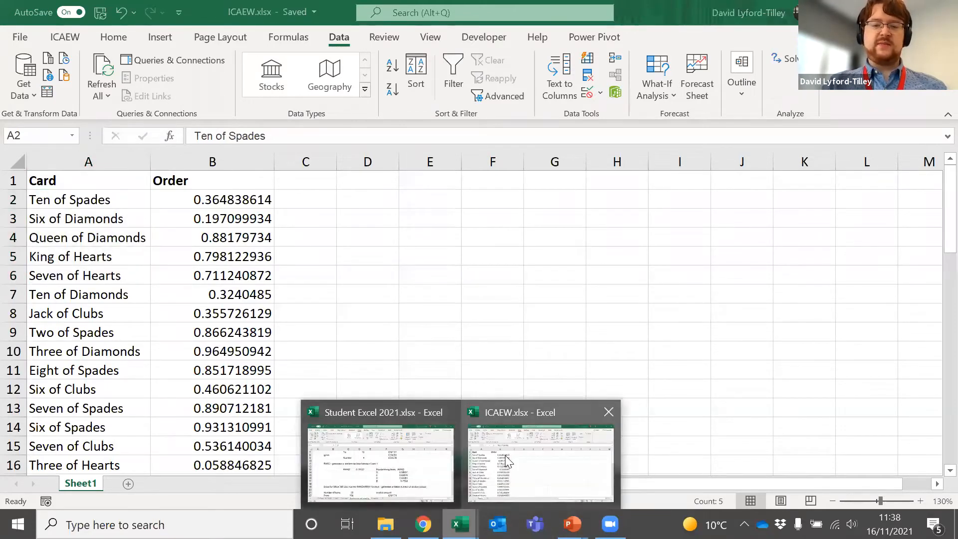
{"action": "left_click", "coordinate": [399, 456]}
{"action": "scroll", "coordinate": [500, 313], "scroll_direction": "down", "scroll_amount": 3}
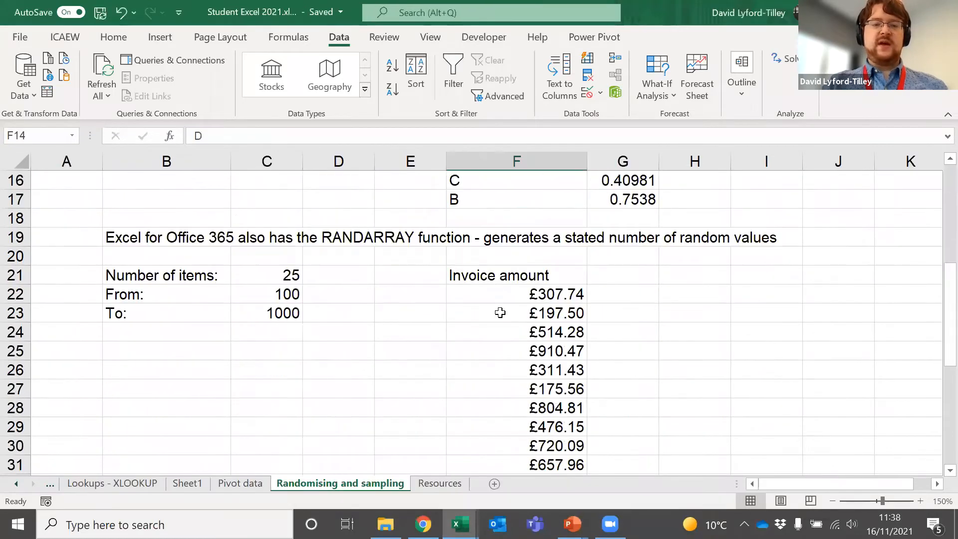
{"action": "left_click", "coordinate": [146, 236]}
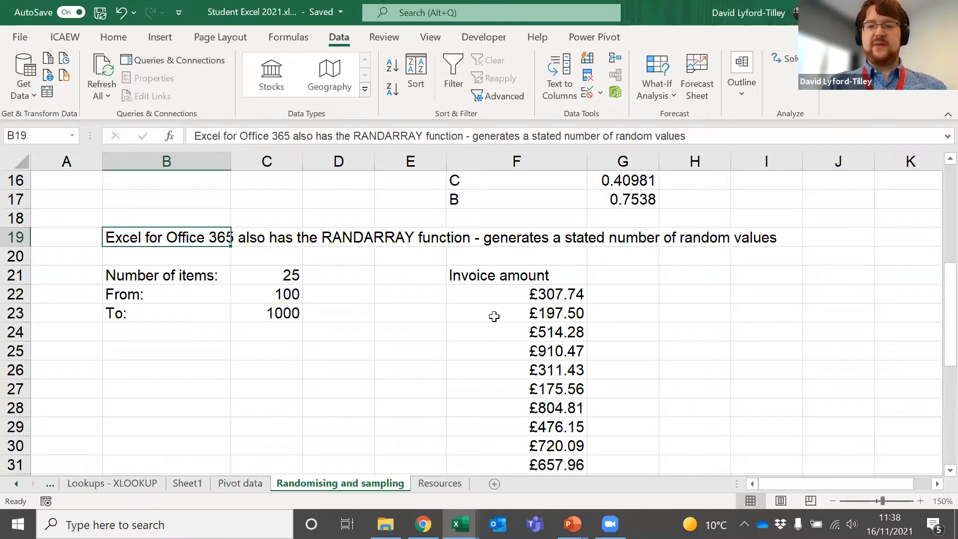
{"action": "scroll", "coordinate": [480, 328], "scroll_direction": "up", "scroll_amount": 2}
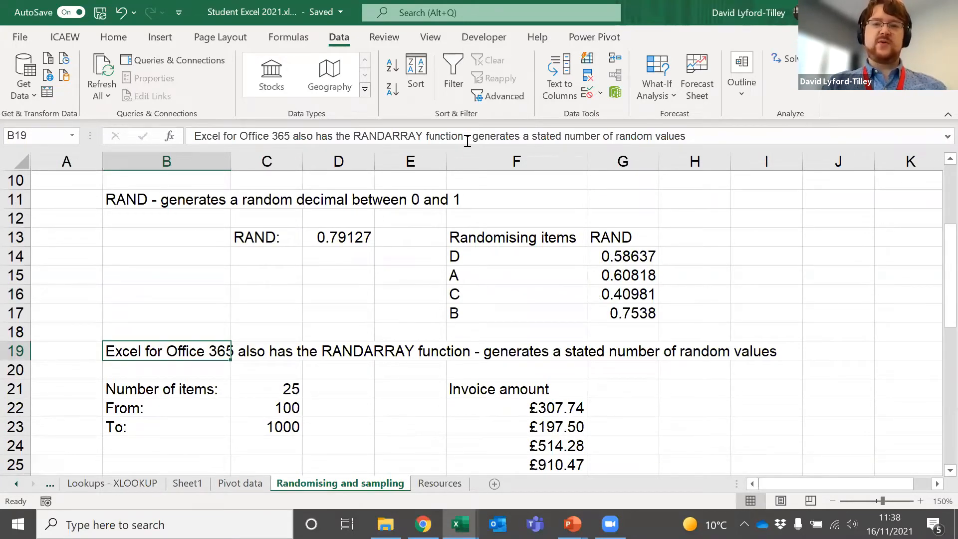
{"action": "left_click", "coordinate": [425, 63]}
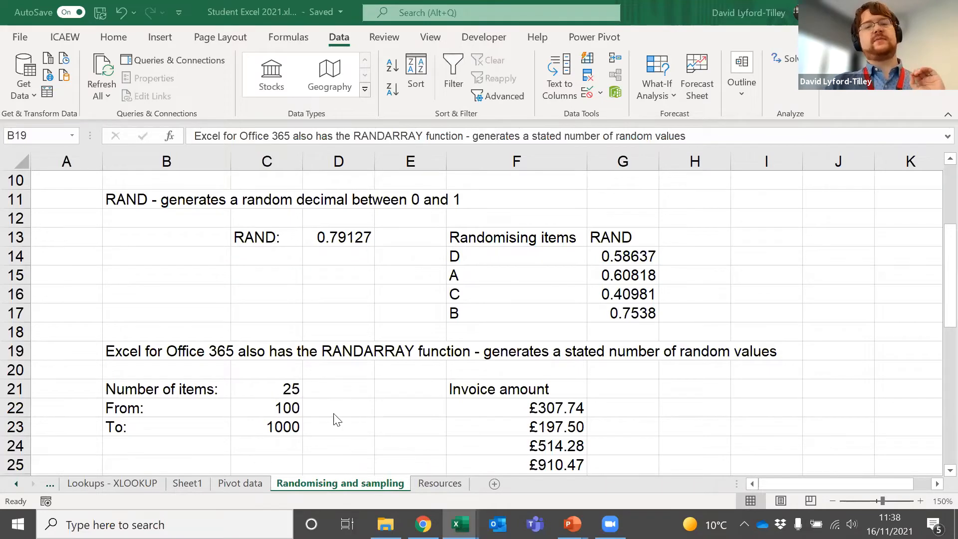
Step: Open the Resources sheet and fit the width of column B to its text
{"action": "left_click", "coordinate": [429, 484]}
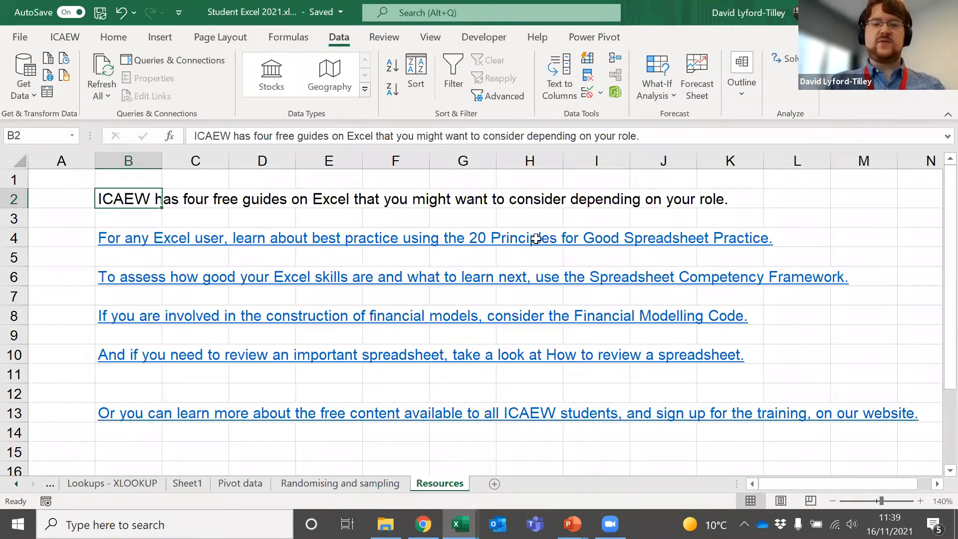
{"action": "double_click", "coordinate": [162, 161]}
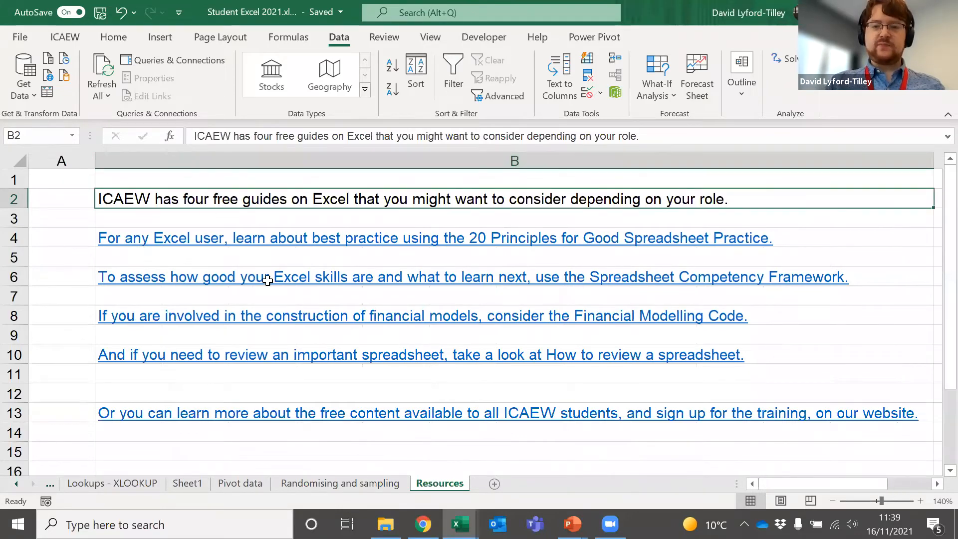
Step: Open the linked 20 Principles for Good Spreadsheet Practice web page and read down to principle 14 on values embedded in formulas
{"action": "left_click", "coordinate": [294, 238]}
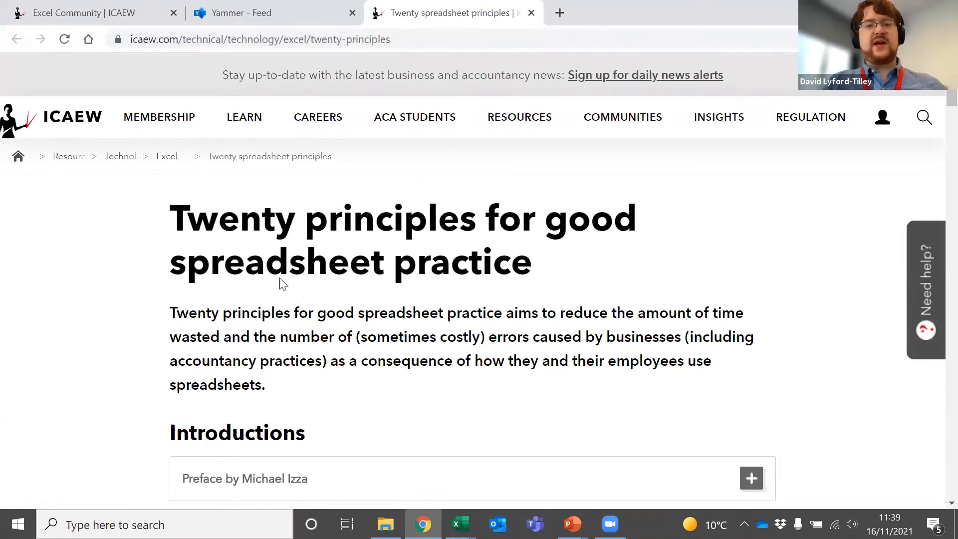
{"action": "scroll", "coordinate": [289, 276], "scroll_direction": "down", "scroll_amount": 1}
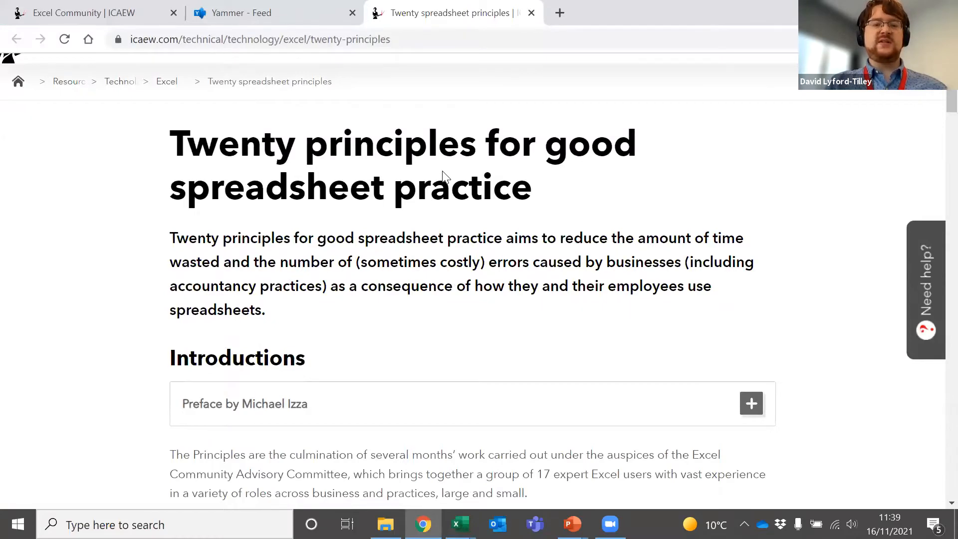
{"action": "scroll", "coordinate": [444, 177], "scroll_direction": "down", "scroll_amount": 6}
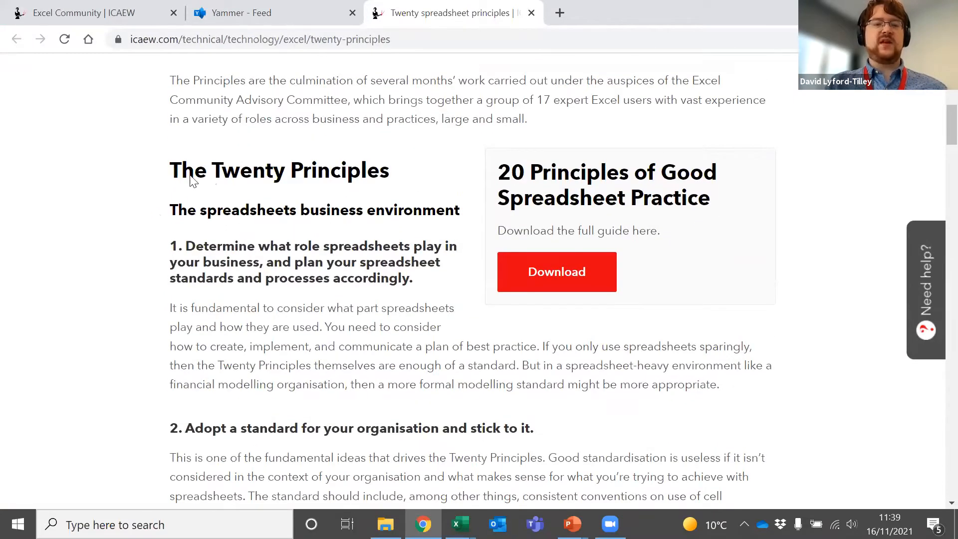
{"action": "scroll", "coordinate": [85, 184], "scroll_direction": "down", "scroll_amount": 9}
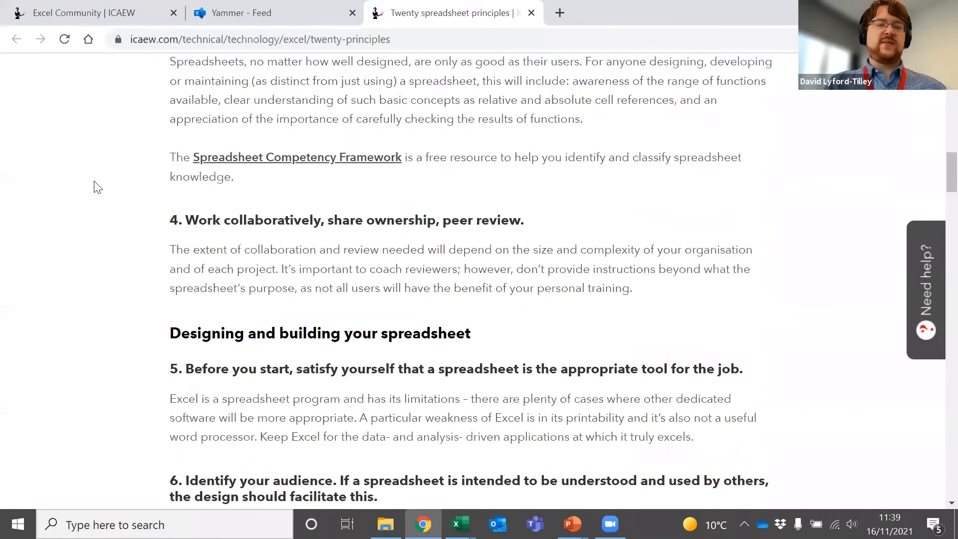
{"action": "scroll", "coordinate": [97, 187], "scroll_direction": "down", "scroll_amount": 14}
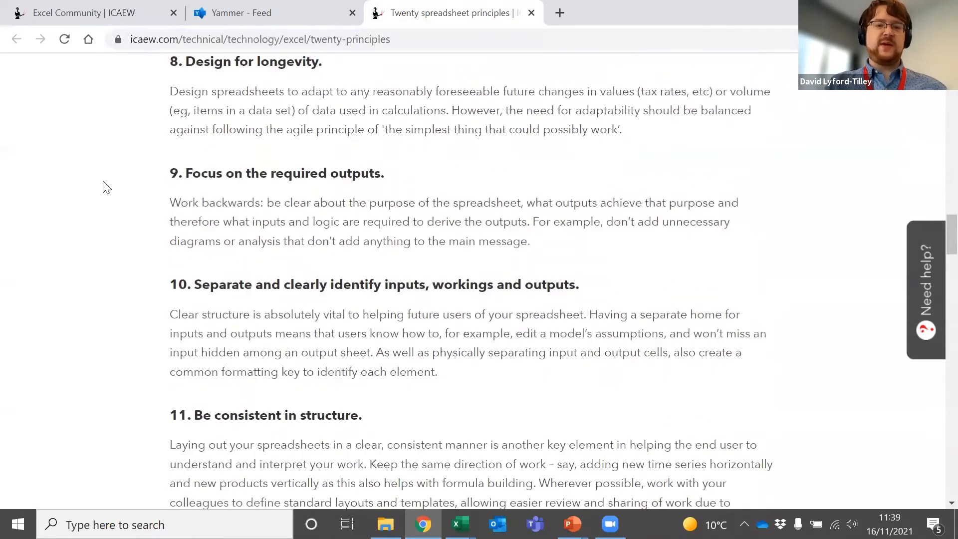
{"action": "scroll", "coordinate": [106, 188], "scroll_direction": "down", "scroll_amount": 7}
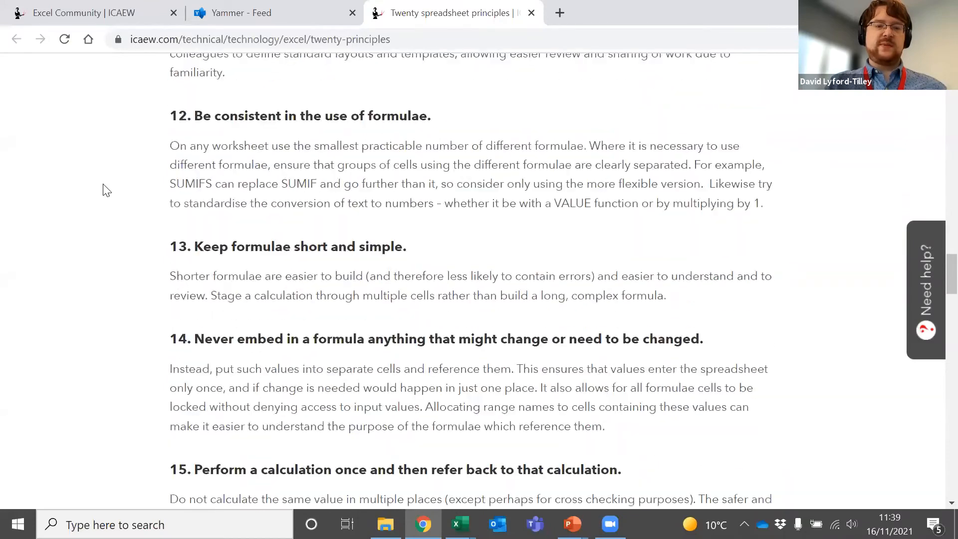
{"action": "scroll", "coordinate": [106, 189], "scroll_direction": "down", "scroll_amount": 2}
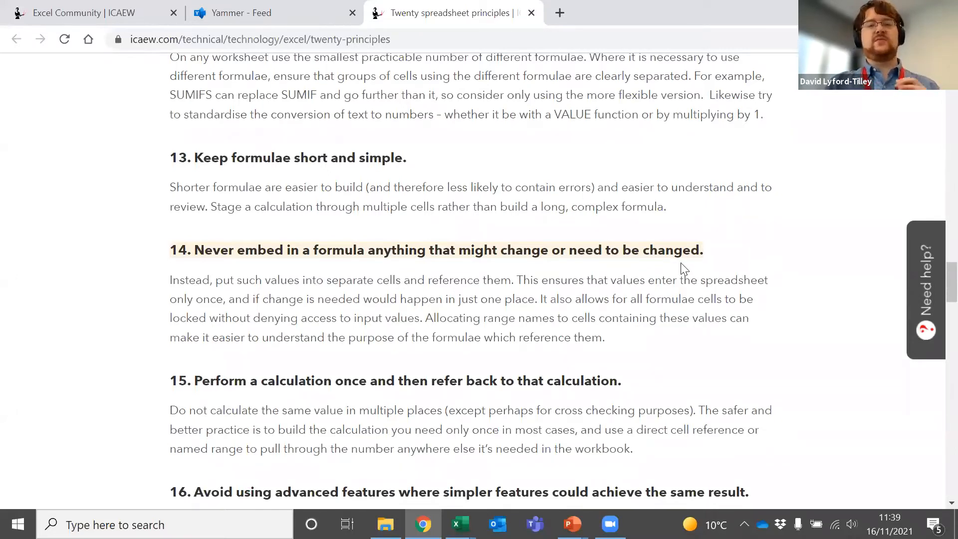
Step: Review principle 10 on separating inputs, workings and outputs, and highlight the heading of principle 18 on rigorously testing the workbook
{"action": "scroll", "coordinate": [632, 280], "scroll_direction": "up", "scroll_amount": 6}
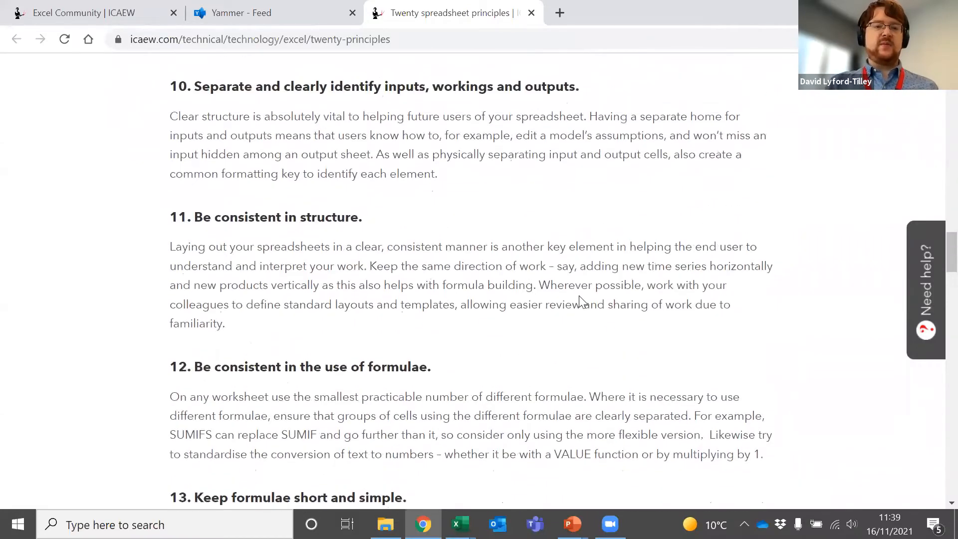
{"action": "scroll", "coordinate": [580, 299], "scroll_direction": "up", "scroll_amount": 1}
{"action": "scroll", "coordinate": [255, 210], "scroll_direction": "up", "scroll_amount": 2}
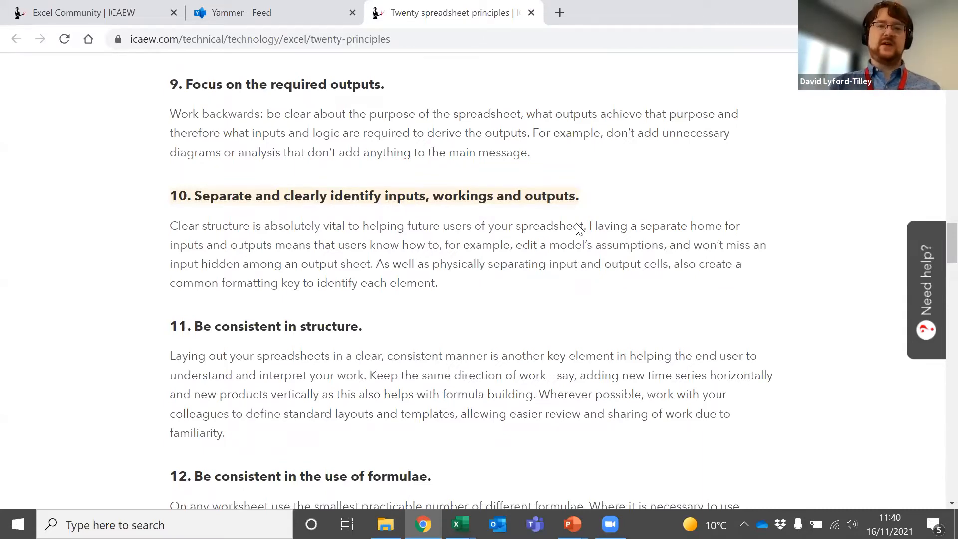
{"action": "scroll", "coordinate": [563, 246], "scroll_direction": "down", "scroll_amount": 8}
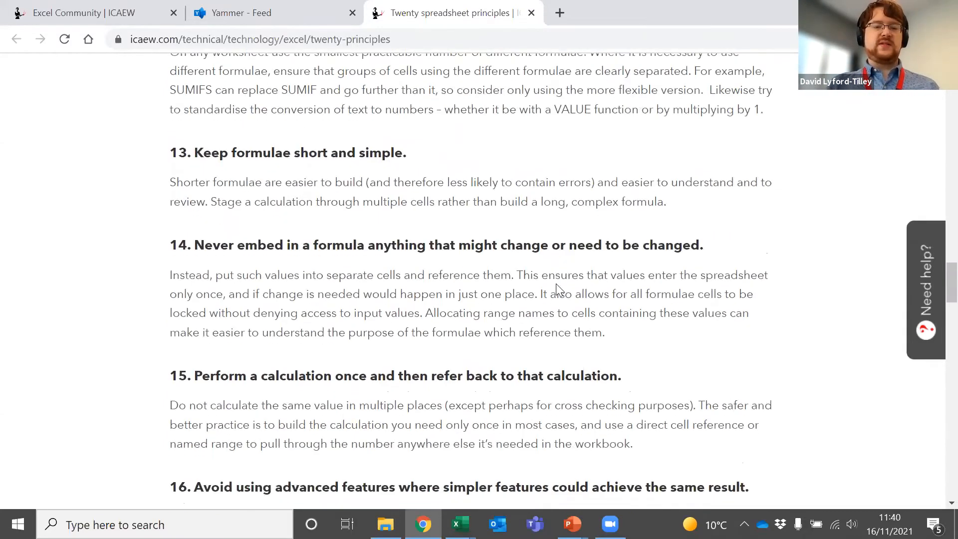
{"action": "scroll", "coordinate": [557, 288], "scroll_direction": "down", "scroll_amount": 10}
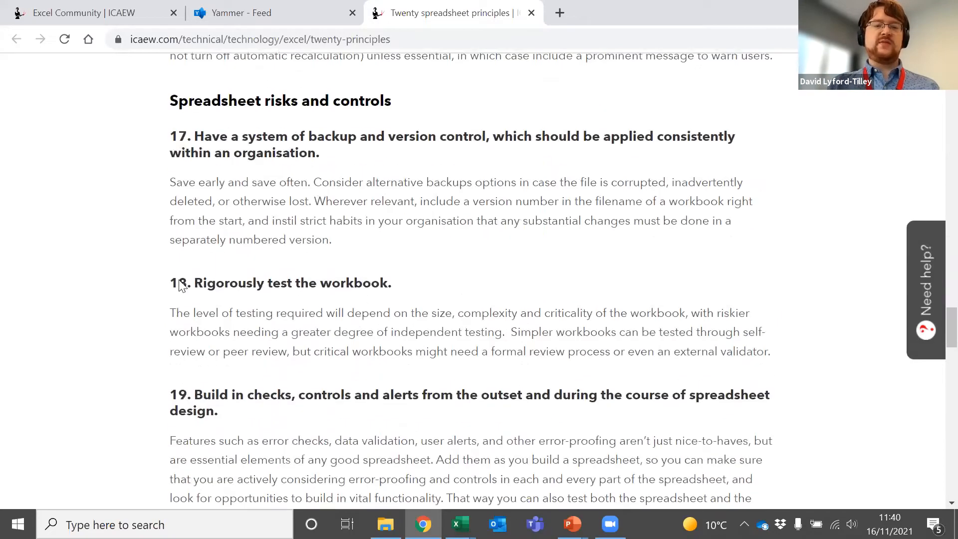
{"action": "left_click_drag", "start_coordinate": [163, 284], "coordinate": [396, 282]}
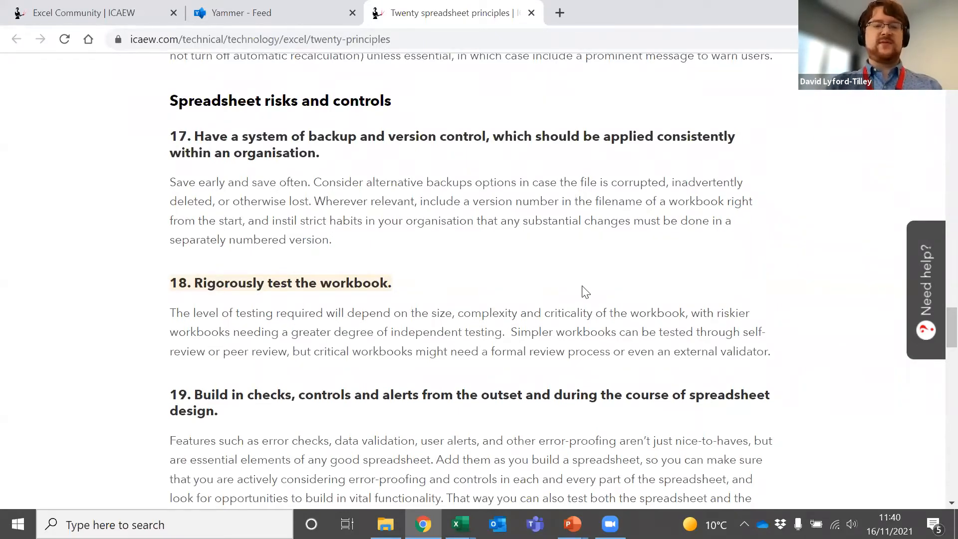
Step: Return to the Student Excel 2021 workbook and examine the RAND formula in D13 of the Randomising and sampling sheet
{"action": "key", "text": "alt+Tab"}
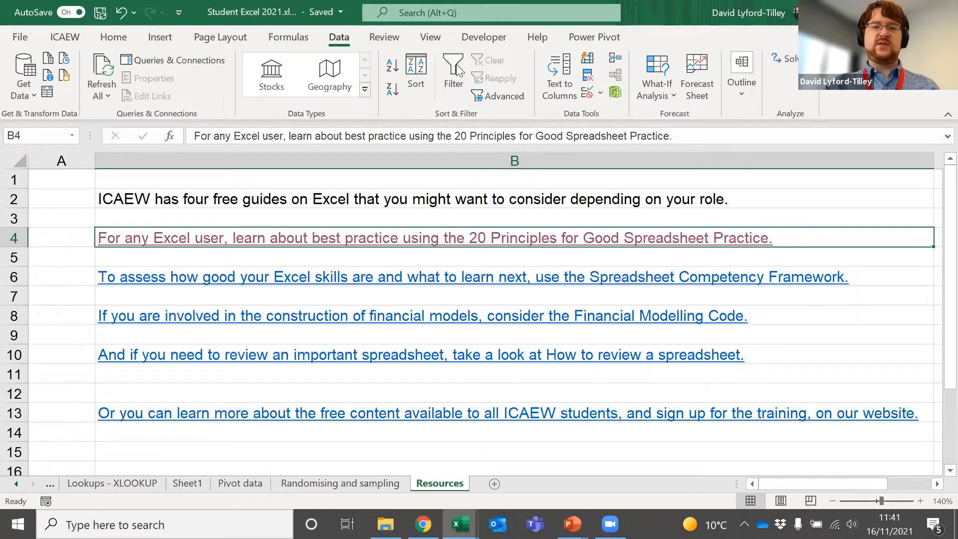
{"action": "left_click", "coordinate": [466, 205]}
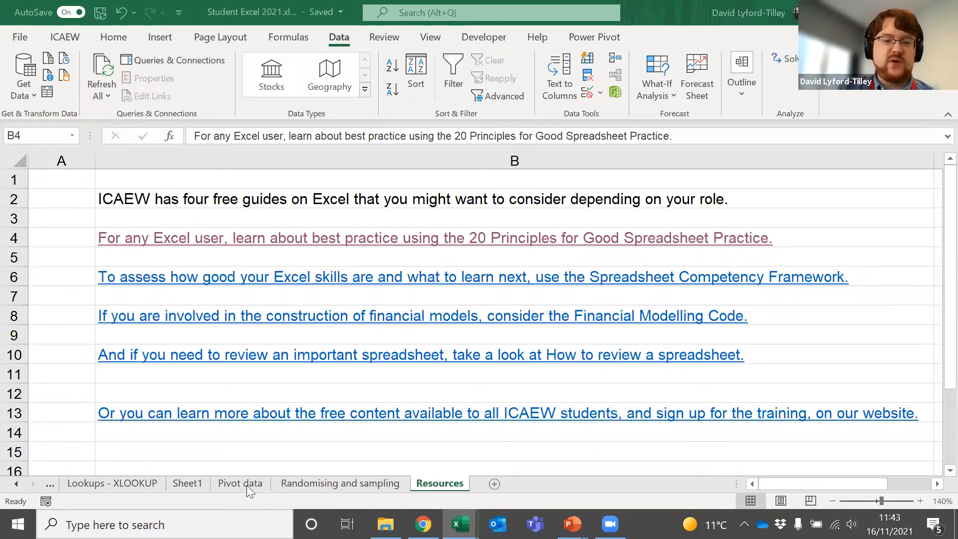
{"action": "left_click", "coordinate": [292, 482]}
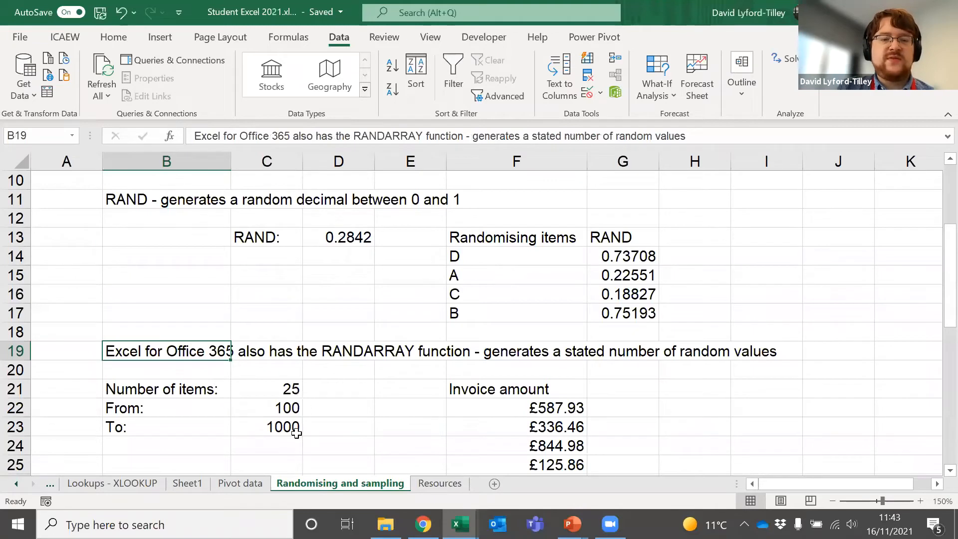
{"action": "left_click", "coordinate": [336, 237]}
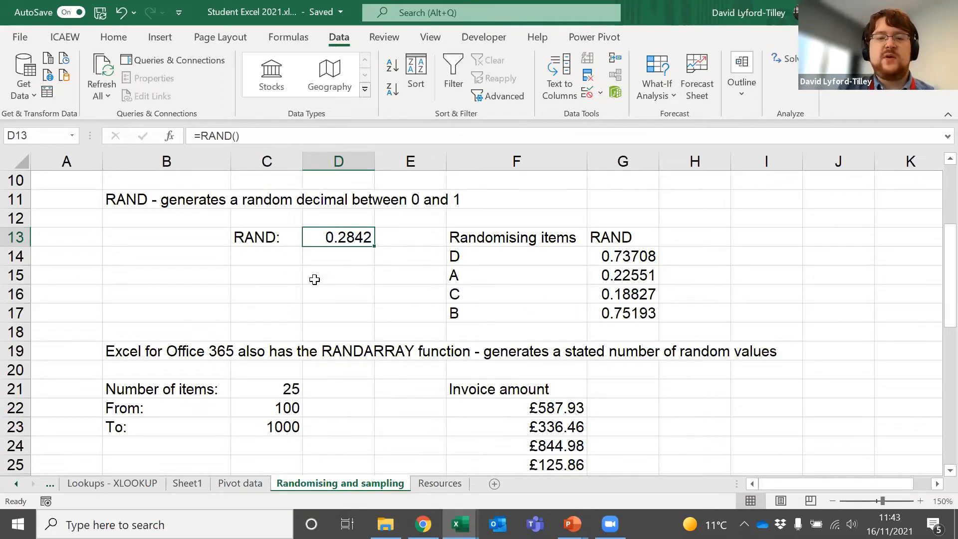
{"action": "scroll", "coordinate": [363, 292], "scroll_direction": "up", "scroll_amount": 1}
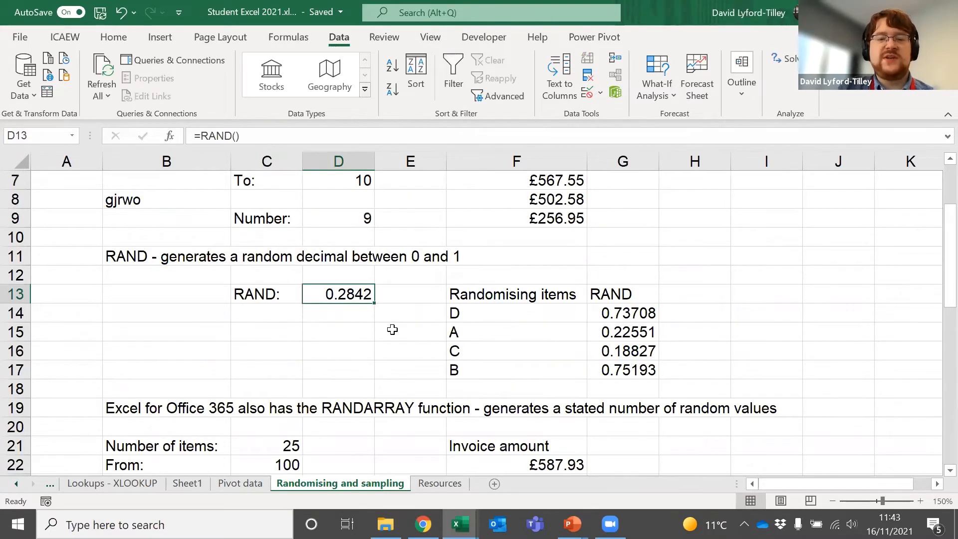
{"action": "scroll", "coordinate": [391, 330], "scroll_direction": "down", "scroll_amount": 1}
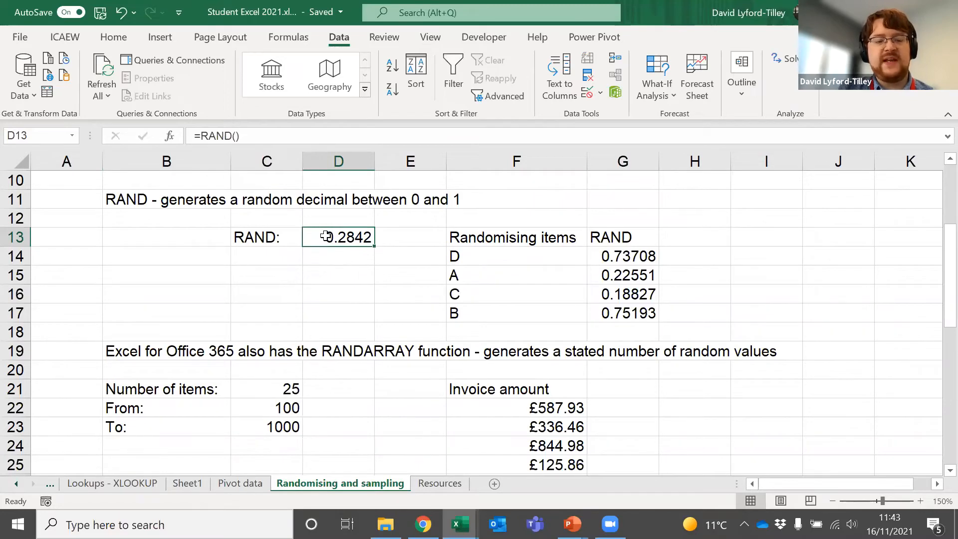
Step: Copy D13 and paste it over itself as Values with Paste Special, replacing the RAND formula with a fixed number
{"action": "key", "text": "ctrl+c"}
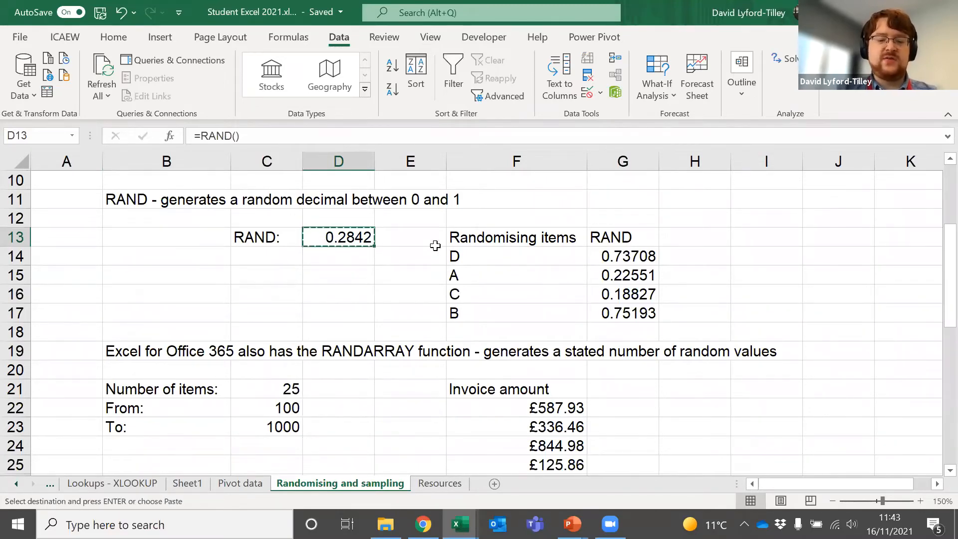
{"action": "key", "text": "ctrl+alt+v"}
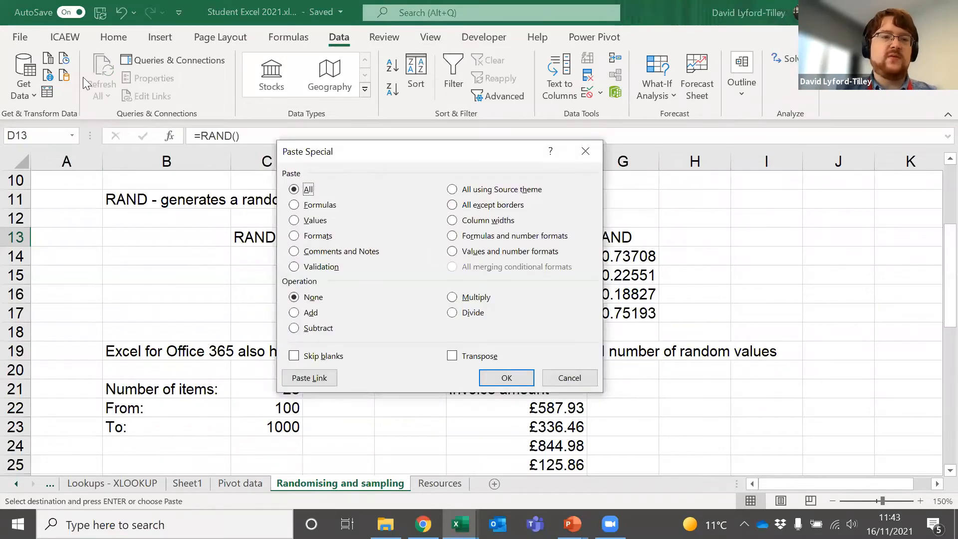
{"action": "left_click", "coordinate": [302, 221]}
{"action": "left_click", "coordinate": [519, 378]}
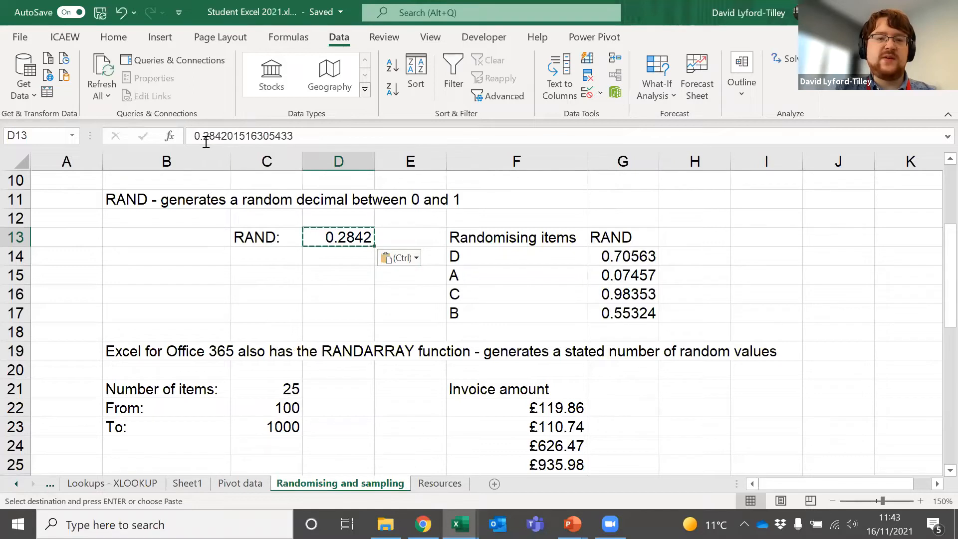
{"action": "left_click_drag", "start_coordinate": [201, 136], "coordinate": [295, 135]}
{"action": "key", "text": "Escape"}
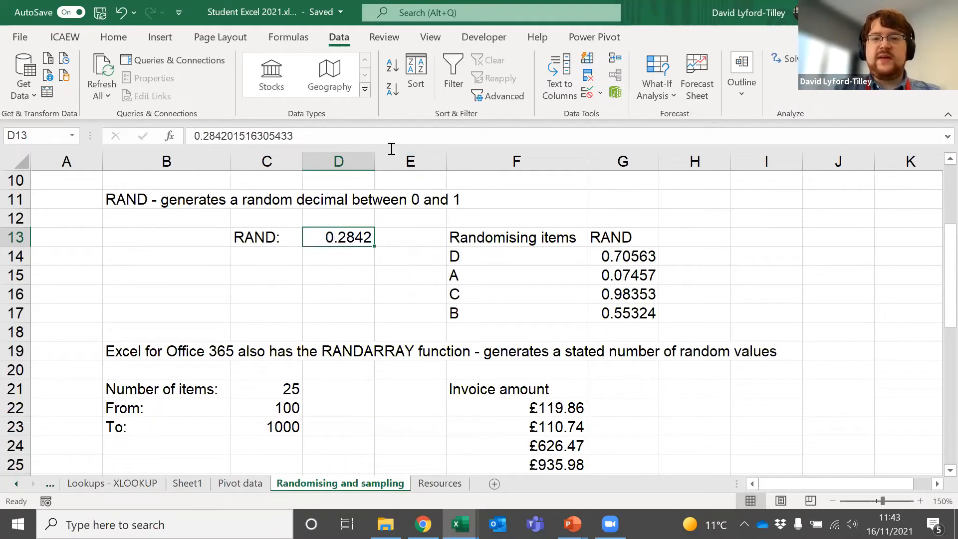
{"action": "left_click", "coordinate": [405, 65]}
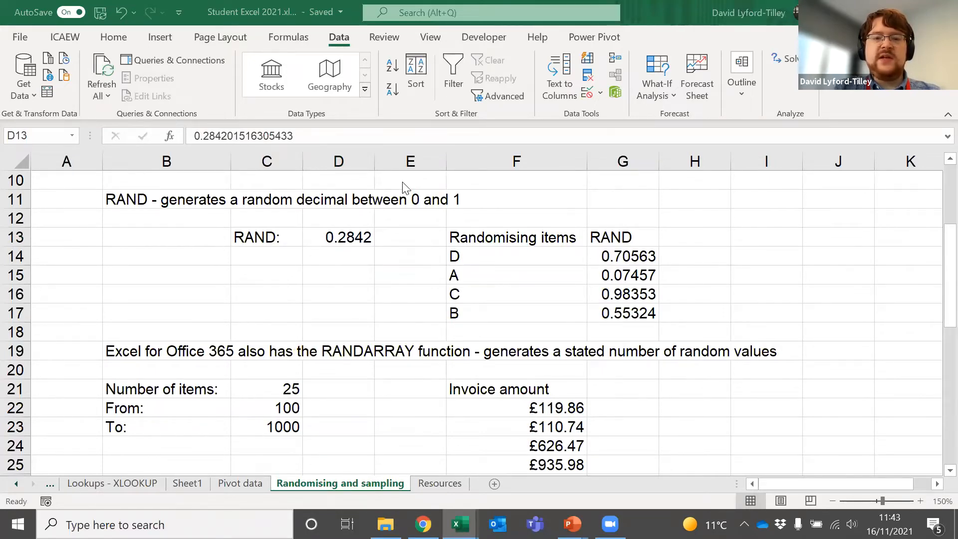
{"action": "left_click", "coordinate": [162, 251]}
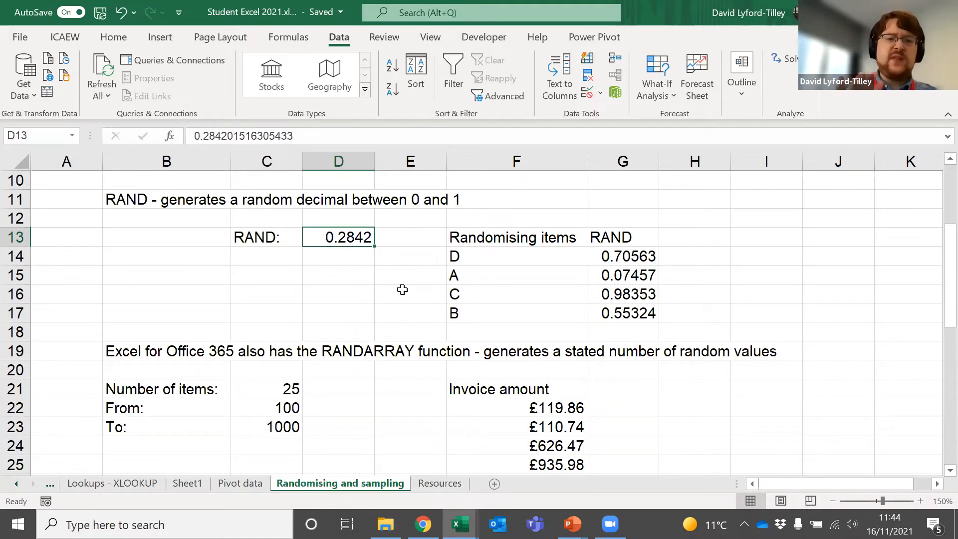
{"action": "key", "text": "Down"}
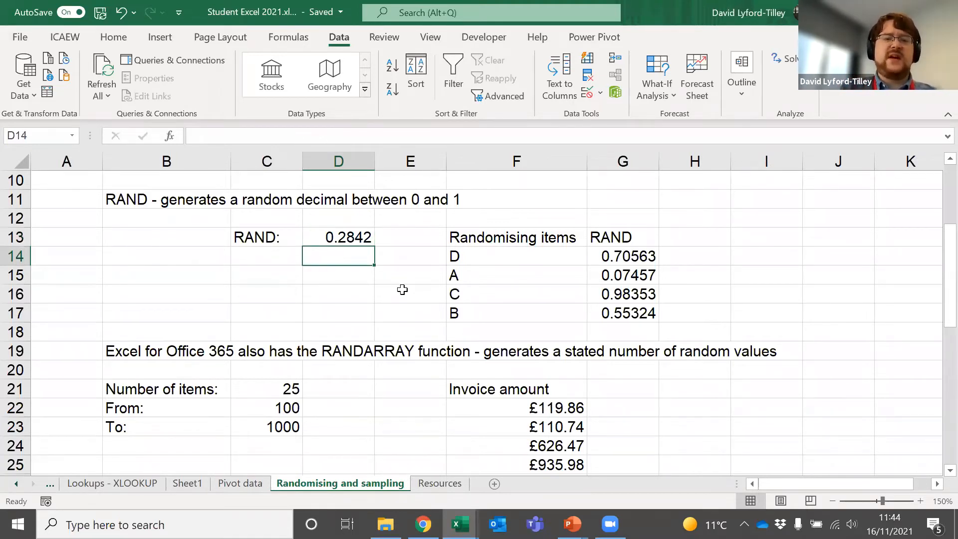
{"action": "key", "text": "Left"}
{"action": "key", "text": "Left"}
{"action": "key", "text": "Left"}
{"action": "key", "text": "Right"}
{"action": "key", "text": "Right"}
{"action": "key", "text": "Up"}
{"action": "key", "text": "Down"}
{"action": "key", "text": "Down"}
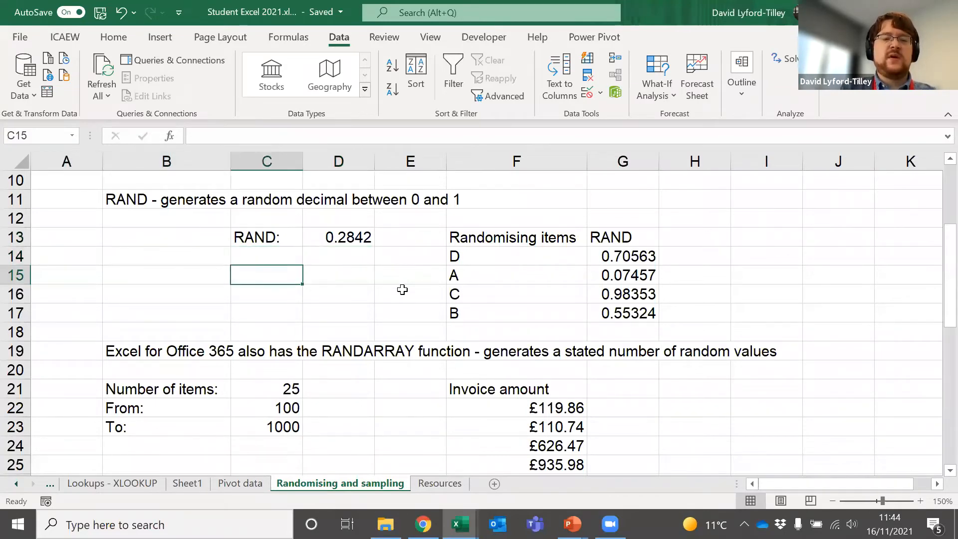
{"action": "key", "text": "Left"}
{"action": "key", "text": "Left"}
{"action": "key", "text": "Up"}
{"action": "key", "text": "Up"}
{"action": "key", "text": "Right"}
{"action": "key", "text": "Right"}
{"action": "key", "text": "Up"}
{"action": "key", "text": "Left"}
{"action": "key", "text": "Down"}
{"action": "key", "text": "Down"}
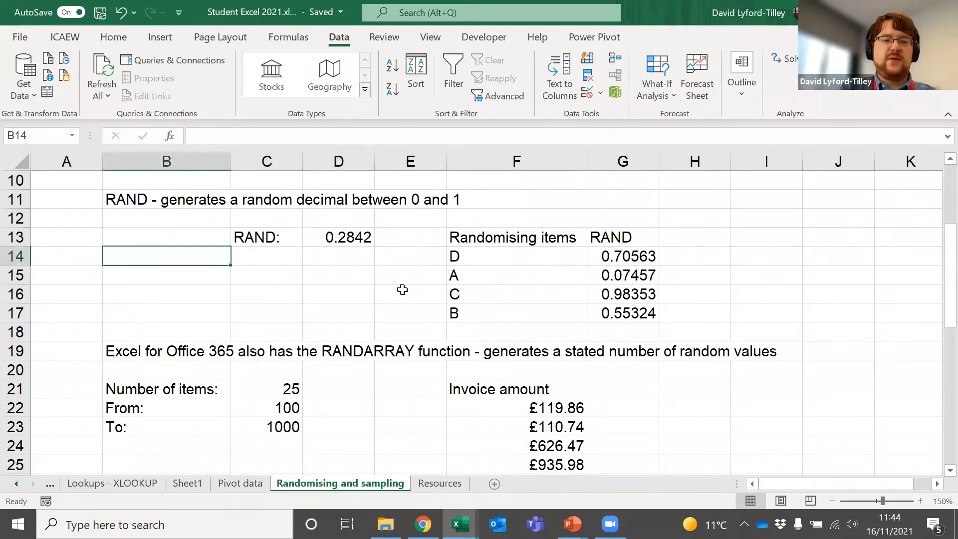
{"action": "key", "text": "Down"}
{"action": "key", "text": "Right"}
{"action": "key", "text": "Right"}
{"action": "key", "text": "Up"}
{"action": "key", "text": "Right"}
{"action": "key", "text": "Up"}
{"action": "key", "text": "Up"}
{"action": "key", "text": "Left"}
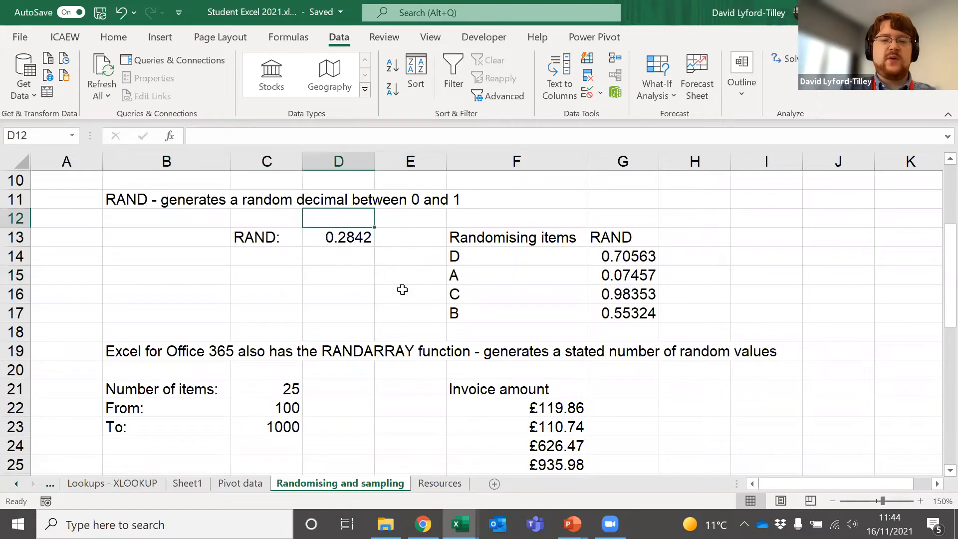
{"action": "key", "text": "Down"}
{"action": "key", "text": "Down"}
{"action": "key", "text": "Down"}
{"action": "key", "text": "Right"}
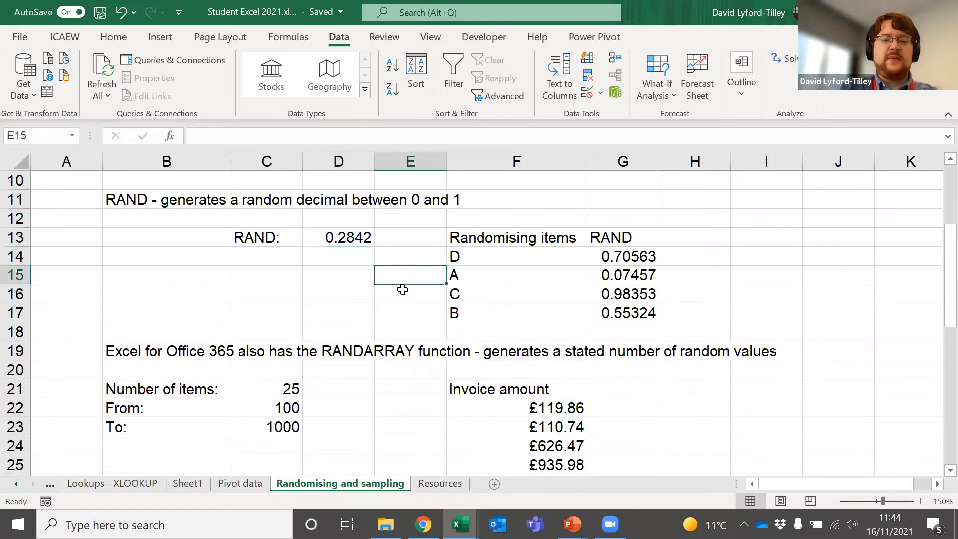
{"action": "key", "text": "Left"}
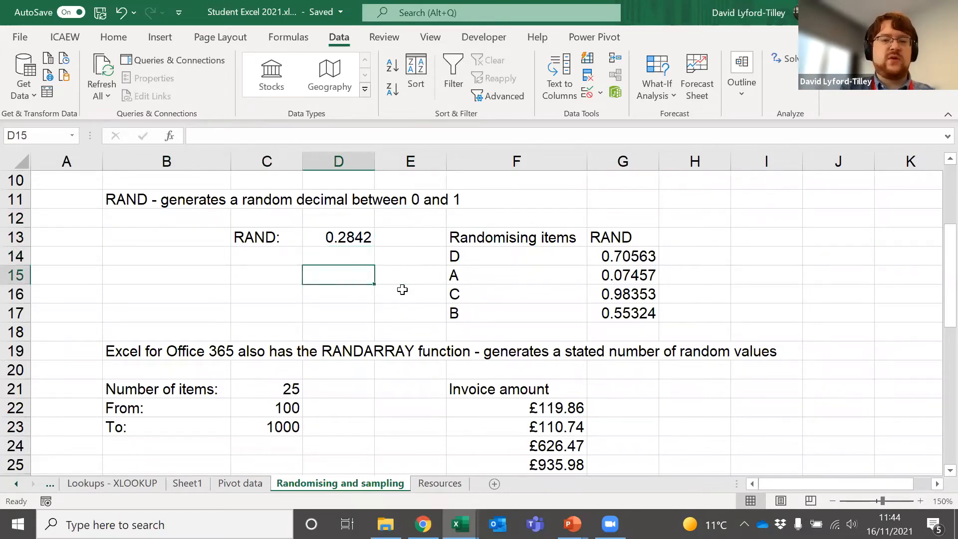
Step: Delete the stray text "gjrwo" from cell B8 on the Randomising and sampling sheet
{"action": "key", "text": "Home"}
{"action": "key", "text": "ctrl+Home"}
{"action": "key", "text": "Right"}
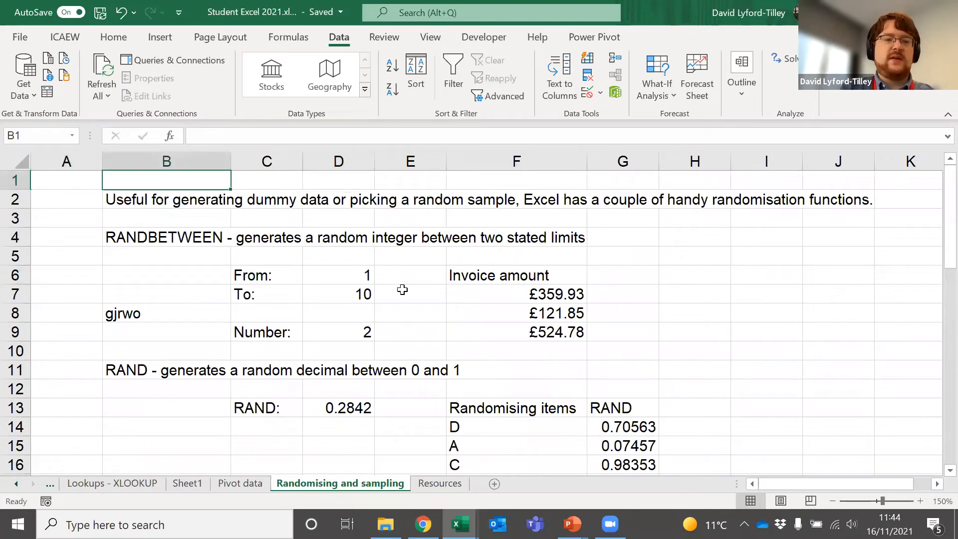
{"action": "key", "text": "ctrl+Down"}
{"action": "key", "text": "ctrl+Down"}
{"action": "key", "text": "ctrl+Down"}
{"action": "key", "text": "ctrl+Down"}
{"action": "scroll", "coordinate": [402, 289], "scroll_direction": "down", "scroll_amount": 1}
{"action": "key", "text": "ctrl+Up"}
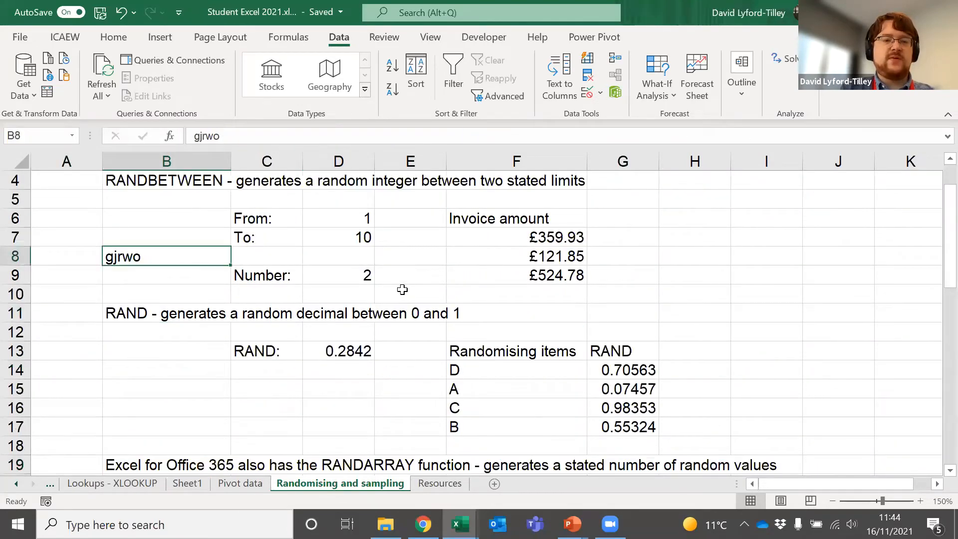
{"action": "key", "text": "ctrl+Up"}
{"action": "key", "text": "ctrl+Down"}
{"action": "key", "text": "ctrl+Down"}
{"action": "key", "text": "ctrl+Up"}
{"action": "key", "text": "ctrl+Down"}
{"action": "key", "text": "ctrl+Down"}
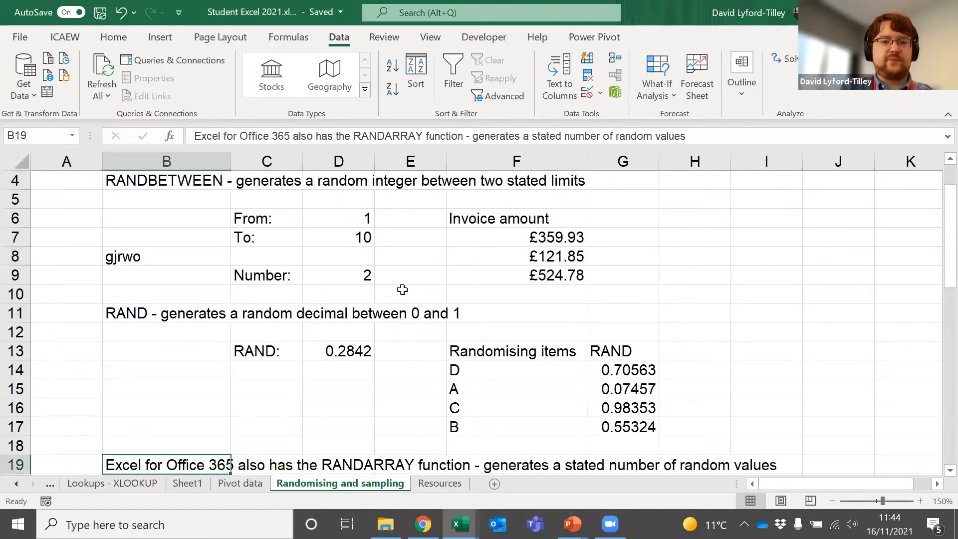
{"action": "key", "text": "ctrl+Up"}
{"action": "key", "text": "ctrl+Up"}
{"action": "key", "text": "Delete"}
Step: Go to the RANDARRAY section and select the Invoice amount heading in F21
{"action": "key", "text": "ctrl+Down"}
{"action": "key", "text": "ctrl+Down"}
{"action": "key", "text": "ctrl+Down"}
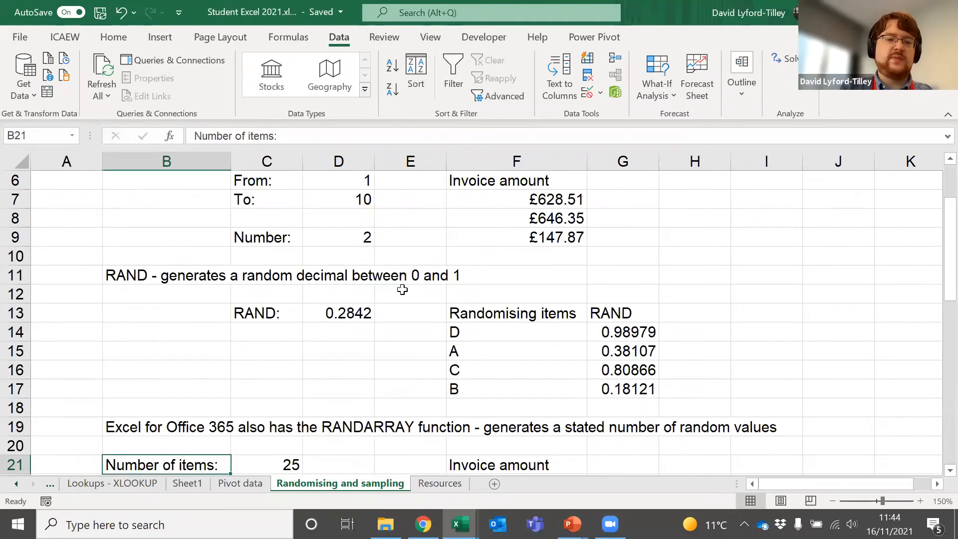
{"action": "key", "text": "ctrl+Down"}
{"action": "scroll", "coordinate": [402, 290], "scroll_direction": "down", "scroll_amount": 5}
{"action": "key", "text": "ctrl+Up"}
{"action": "key", "text": "ctrl+Up"}
{"action": "key", "text": "ctrl+Down"}
{"action": "key", "text": "ctrl+Right"}
{"action": "key", "text": "ctrl+Right"}
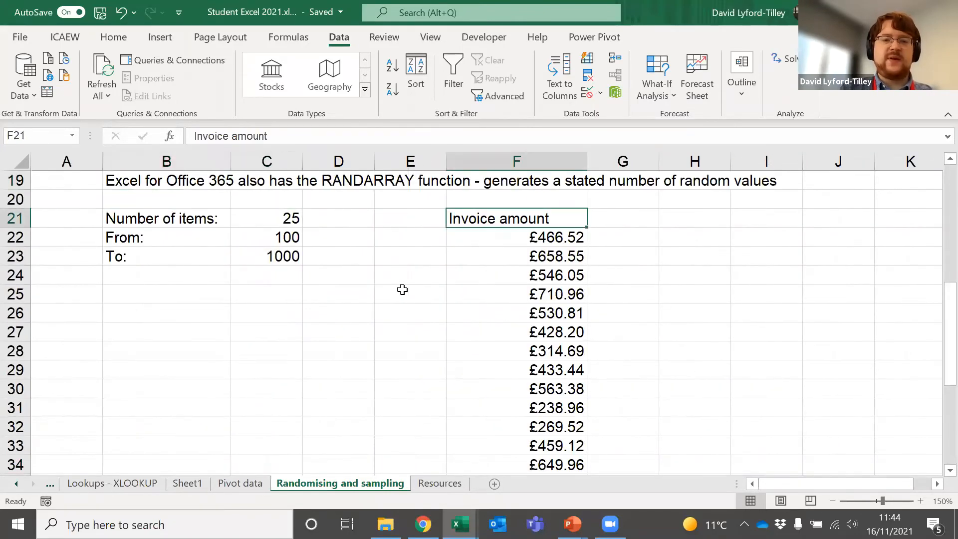
Step: Examine the extent of the Invoice amount list in column F and the sections above it, ending on its heading in F21
{"action": "key", "text": "ctrl+Down"}
{"action": "key", "text": "ctrl+Up"}
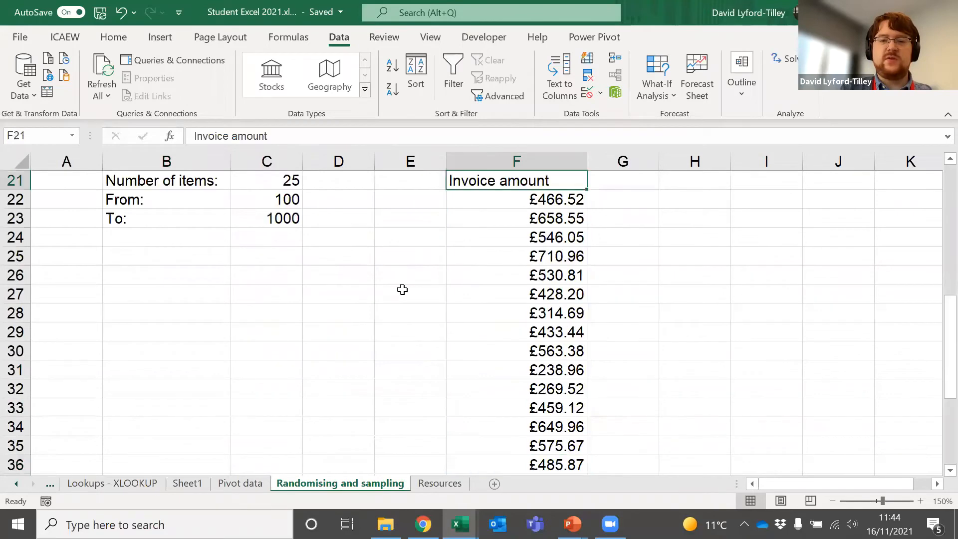
{"action": "scroll", "coordinate": [402, 290], "scroll_direction": "up", "scroll_amount": 1}
{"action": "key", "text": "ctrl+Down"}
{"action": "key", "text": "ctrl+Up"}
{"action": "key", "text": "ctrl+Up"}
{"action": "key", "text": "ctrl+Up"}
{"action": "key", "text": "ctrl+Down"}
{"action": "key", "text": "ctrl+Down"}
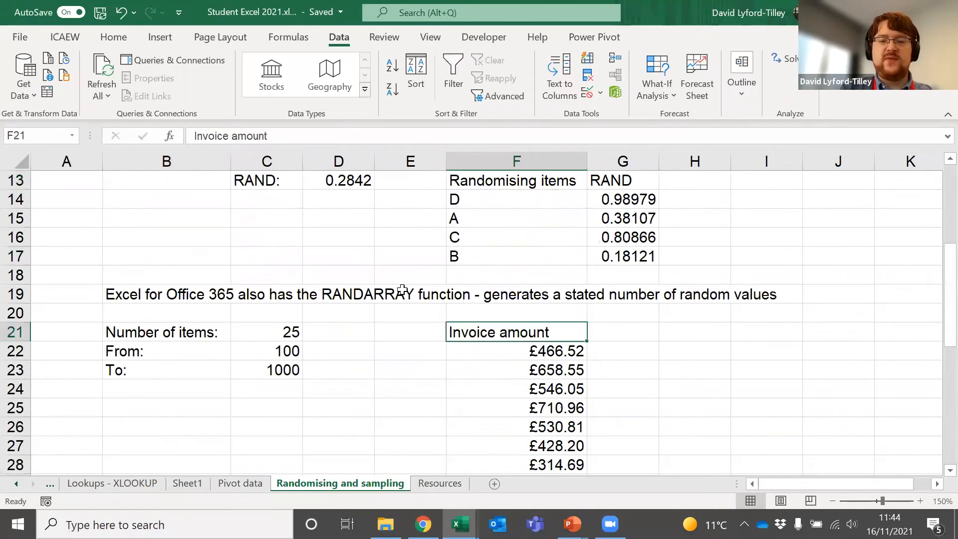
{"action": "key", "text": "shift+Left"}
{"action": "key", "text": "shift+Left"}
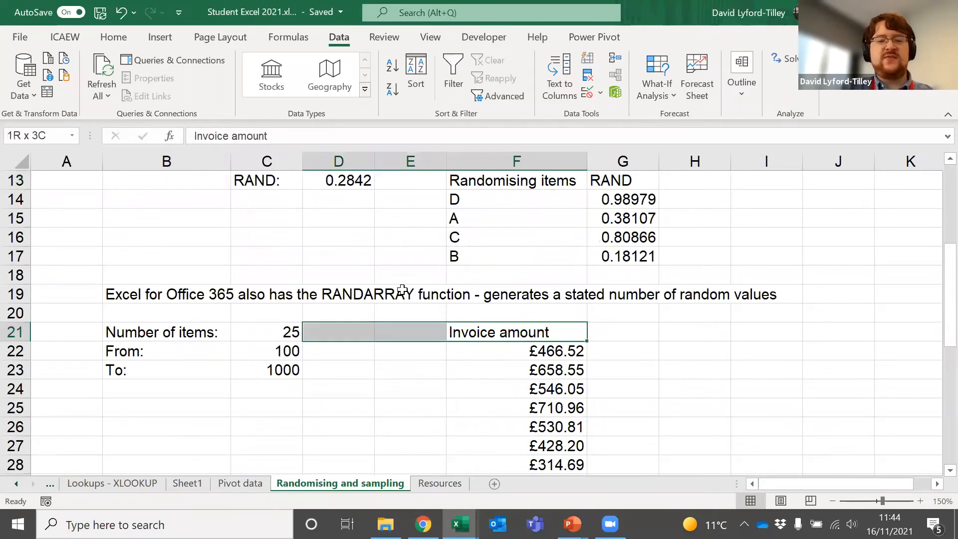
{"action": "key", "text": "shift+Left"}
{"action": "key", "text": "shift+Up"}
{"action": "key", "text": "shift+Up"}
{"action": "key", "text": "shift+Up"}
{"action": "key", "text": "shift+Left"}
{"action": "key", "text": "shift+Up"}
{"action": "key", "text": "shift+Up"}
{"action": "key", "text": "shift+Up"}
{"action": "key", "text": "shift+Right"}
{"action": "key", "text": "shift+Right"}
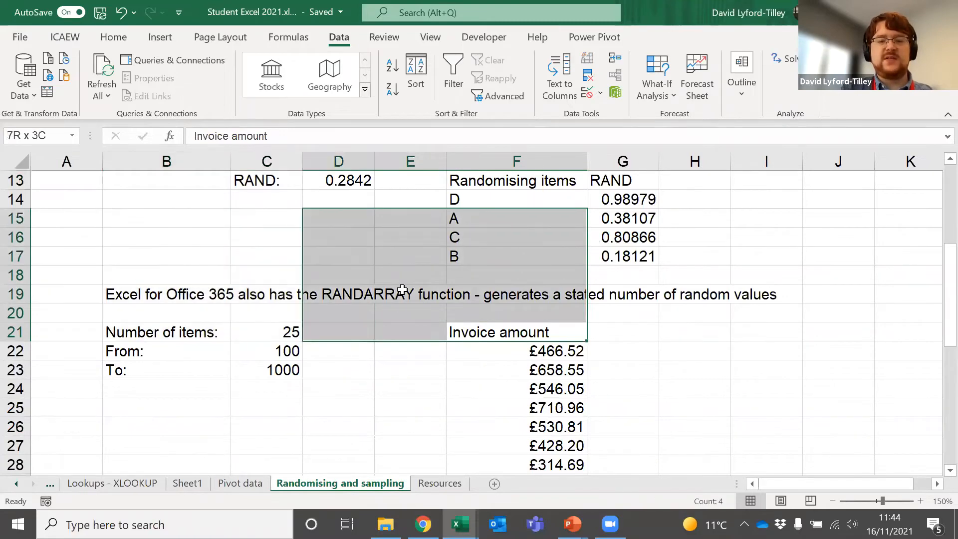
{"action": "key", "text": "shift+Up"}
{"action": "key", "text": "Left"}
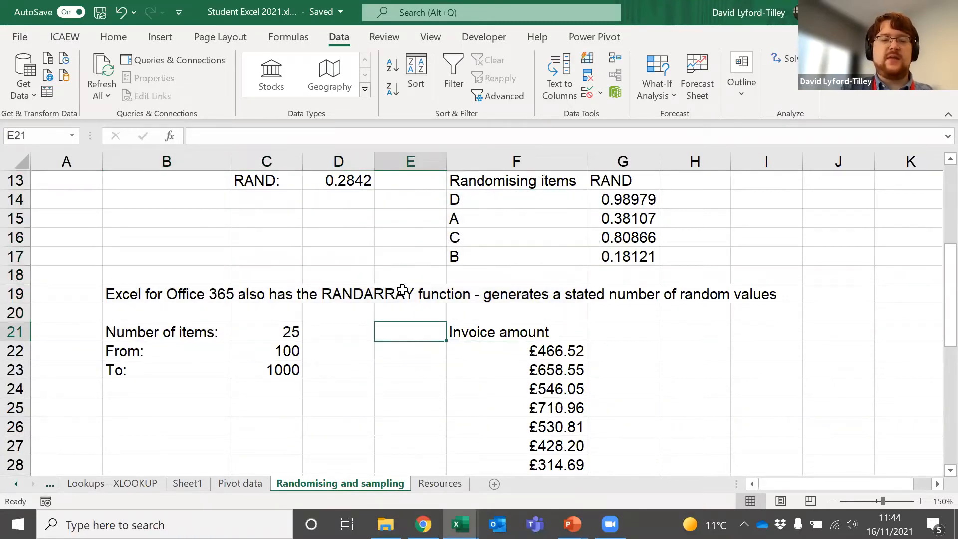
{"action": "key", "text": "Right"}
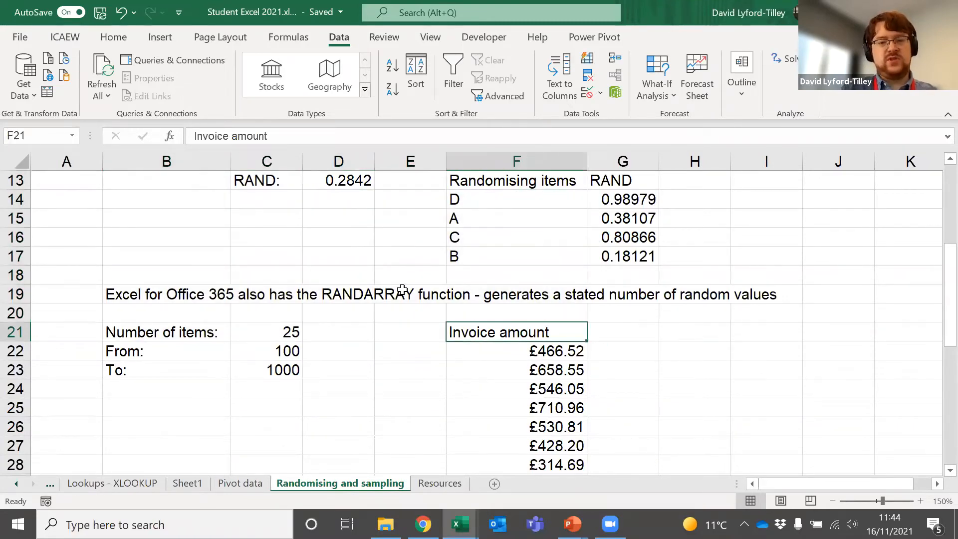
Step: Select the whole Invoice amount list from F21 to F46 and look through its values
{"action": "key", "text": "ctrl+shift+Down"}
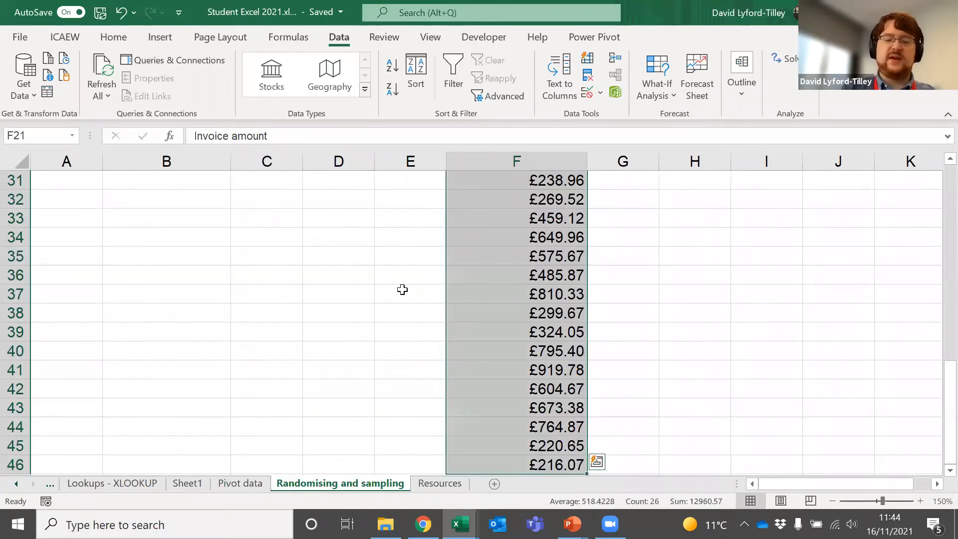
{"action": "scroll", "coordinate": [382, 303], "scroll_direction": "down", "scroll_amount": 3}
{"action": "scroll", "coordinate": [394, 314], "scroll_direction": "up", "scroll_amount": 11}
{"action": "scroll", "coordinate": [397, 321], "scroll_direction": "down", "scroll_amount": 5}
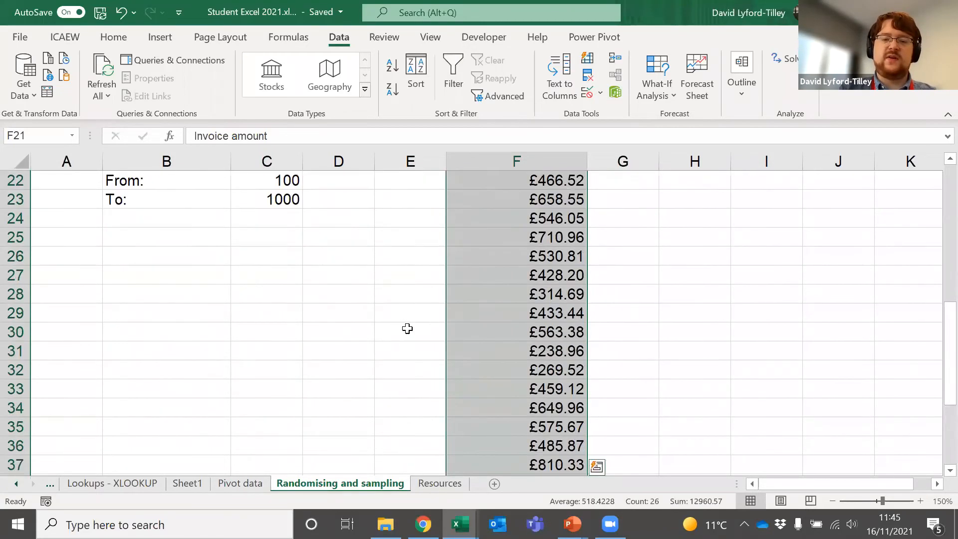
{"action": "scroll", "coordinate": [406, 327], "scroll_direction": "up", "scroll_amount": 3}
{"action": "scroll", "coordinate": [411, 331], "scroll_direction": "up", "scroll_amount": 3}
Step: Return to the top of the sheet and select the introductory text in B2
{"action": "key", "text": "ctrl+Left"}
{"action": "key", "text": "ctrl+Left"}
{"action": "key", "text": "ctrl+Left"}
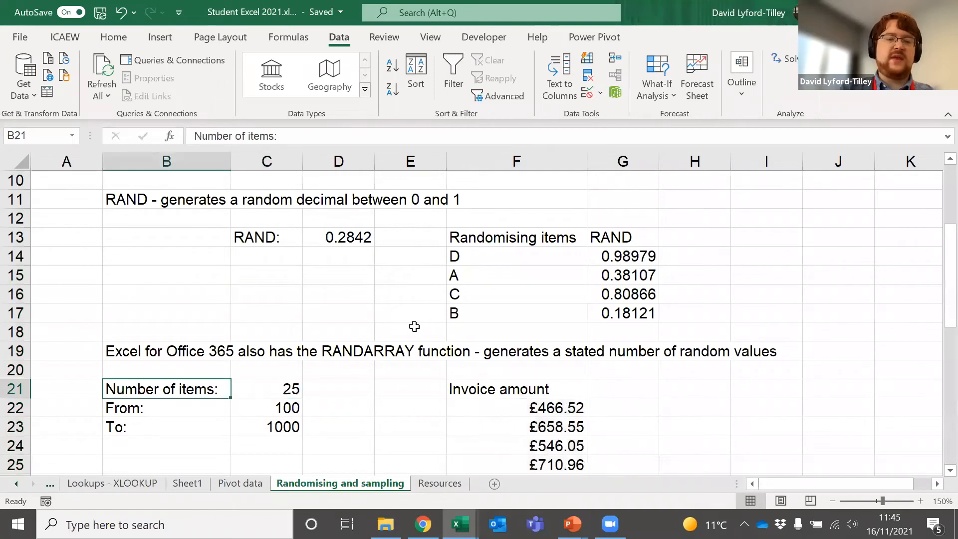
{"action": "key", "text": "ctrl+Home"}
{"action": "key", "text": "Right"}
{"action": "key", "text": "Down"}
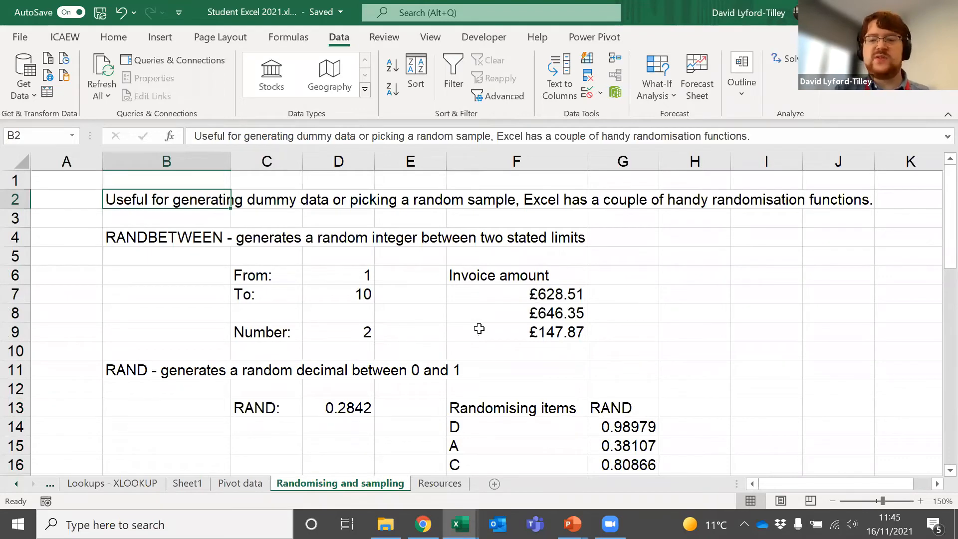
Step: Rename Sheet1, which holds the pivot table, as Pivot Table
{"action": "left_click", "coordinate": [468, 64]}
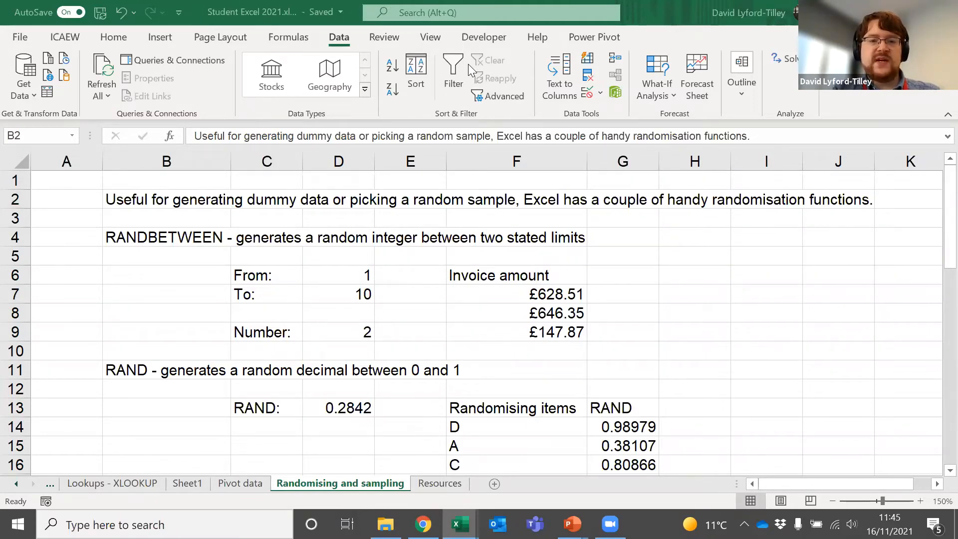
{"action": "left_click", "coordinate": [178, 223]}
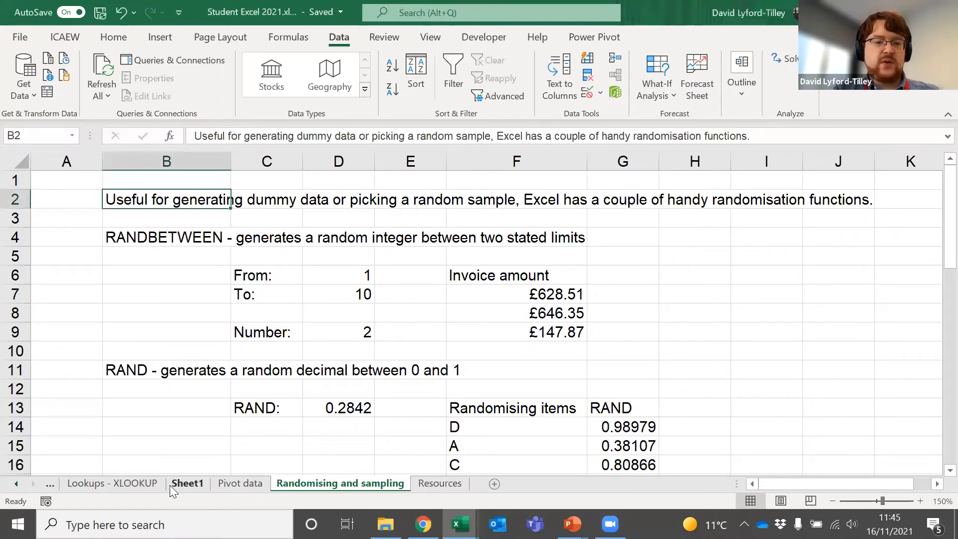
{"action": "left_click", "coordinate": [185, 484]}
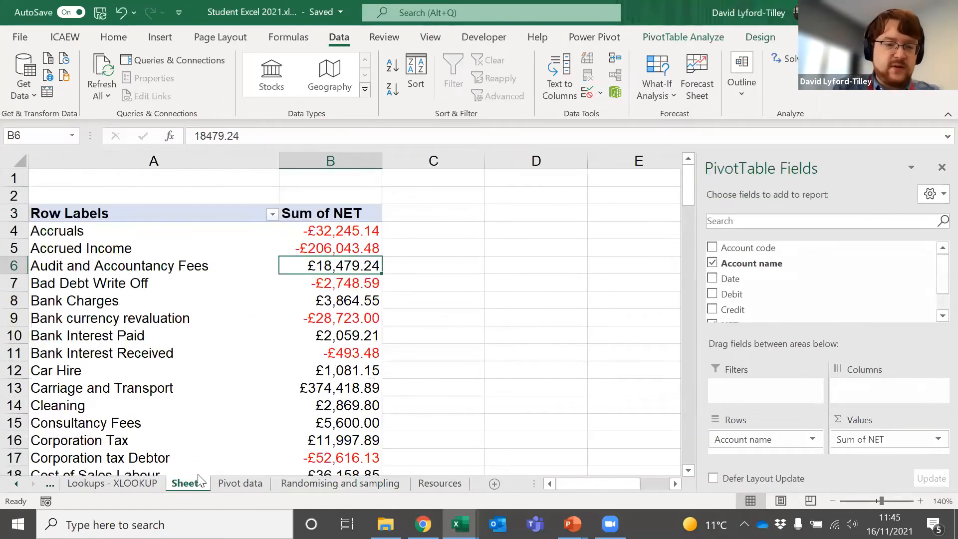
{"action": "double_click", "coordinate": [185, 483]}
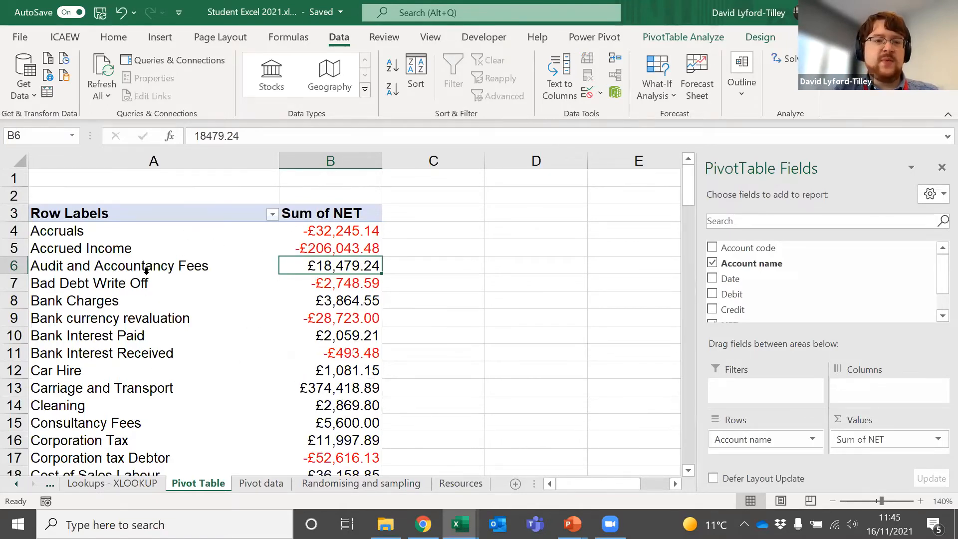
Step: Open the pivot table's Row Labels filter and examine the sort options, the label filters and the full list of account names
{"action": "left_click", "coordinate": [59, 213]}
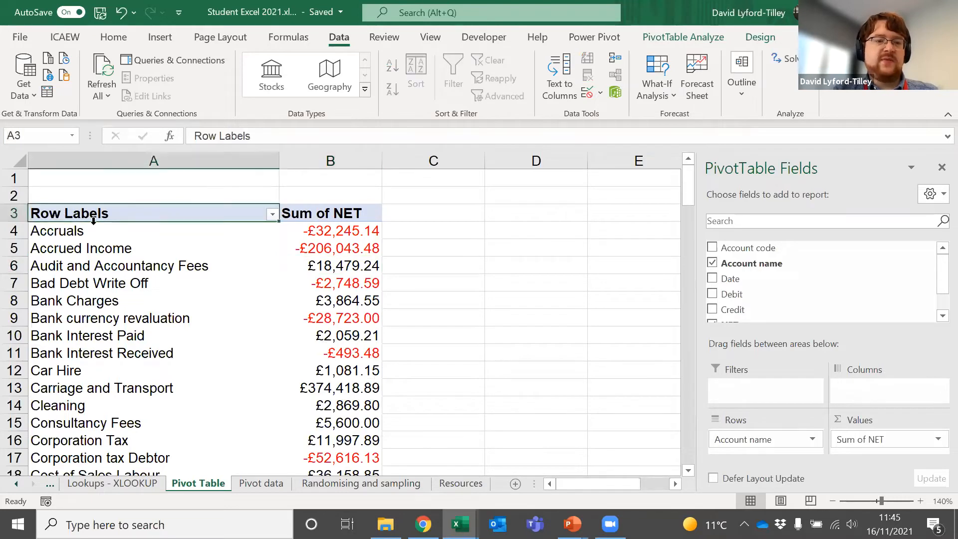
{"action": "left_click", "coordinate": [272, 215]}
{"action": "scroll", "coordinate": [159, 401], "scroll_direction": "down", "scroll_amount": 5}
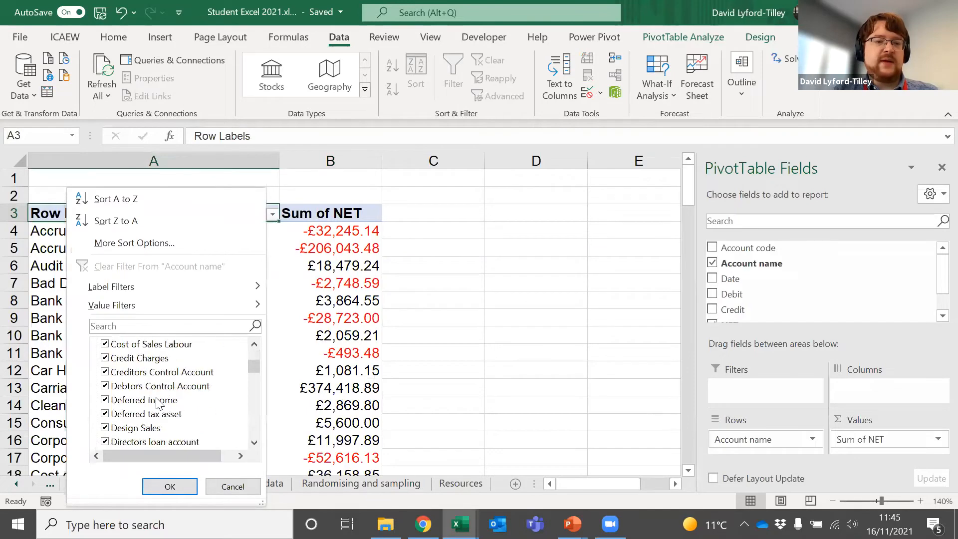
{"action": "scroll", "coordinate": [157, 401], "scroll_direction": "up", "scroll_amount": 5}
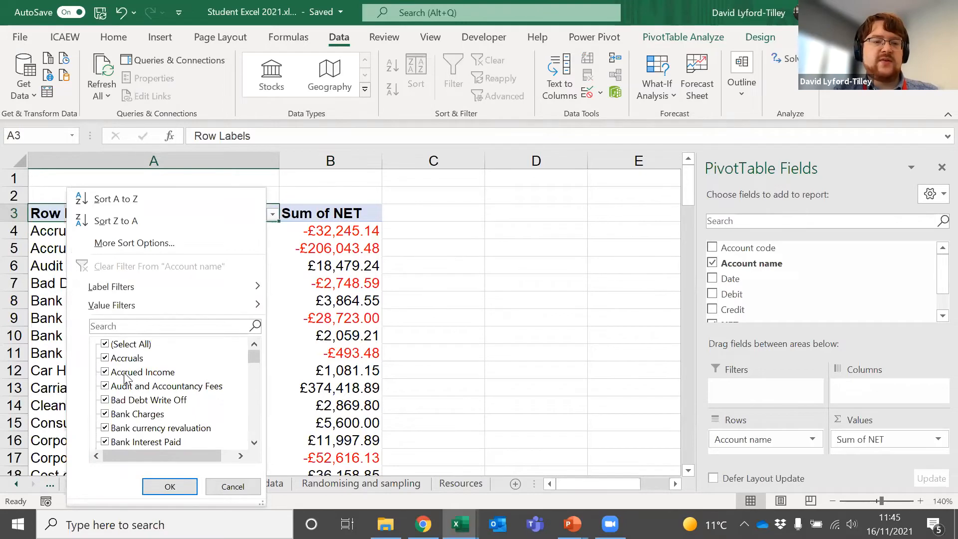
{"action": "mouse_move", "coordinate": [125, 287]}
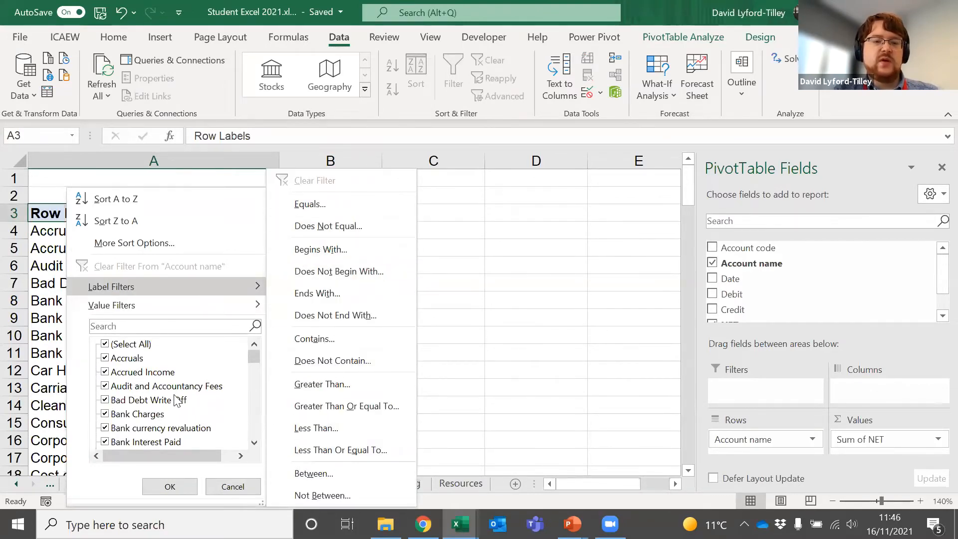
{"action": "scroll", "coordinate": [179, 396], "scroll_direction": "down", "scroll_amount": 10}
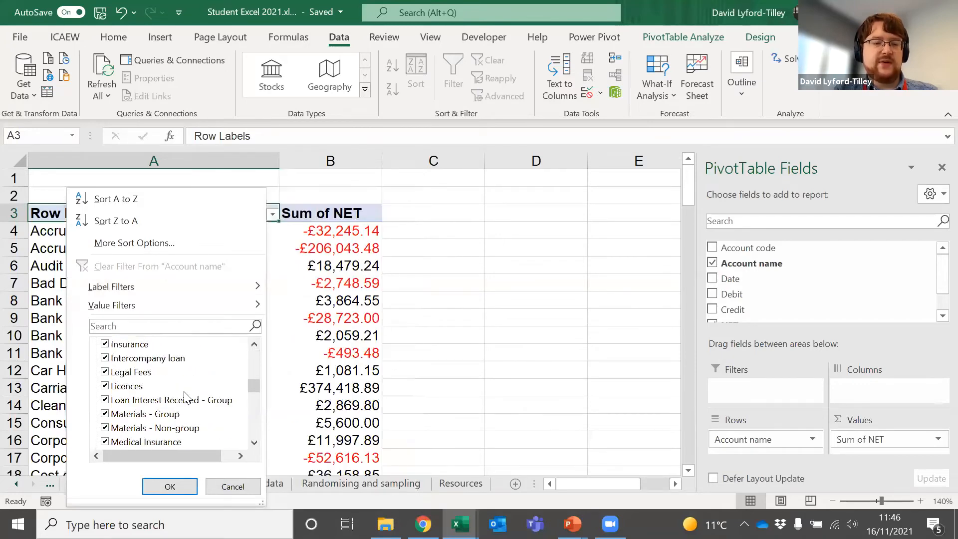
{"action": "scroll", "coordinate": [185, 396], "scroll_direction": "down", "scroll_amount": 12}
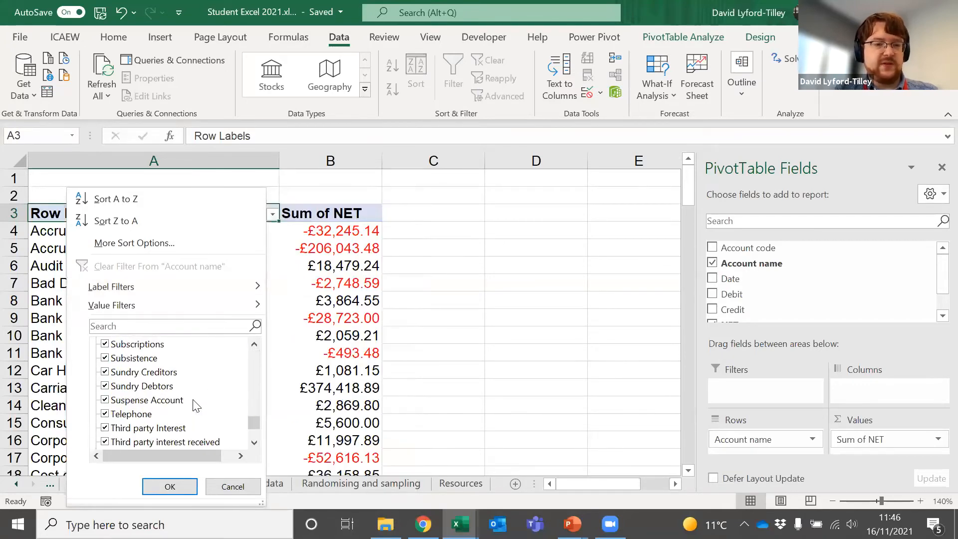
{"action": "scroll", "coordinate": [193, 399], "scroll_direction": "down", "scroll_amount": 3}
{"action": "scroll", "coordinate": [199, 404], "scroll_direction": "up", "scroll_amount": 5}
{"action": "left_click_drag", "start_coordinate": [252, 414], "coordinate": [247, 352]}
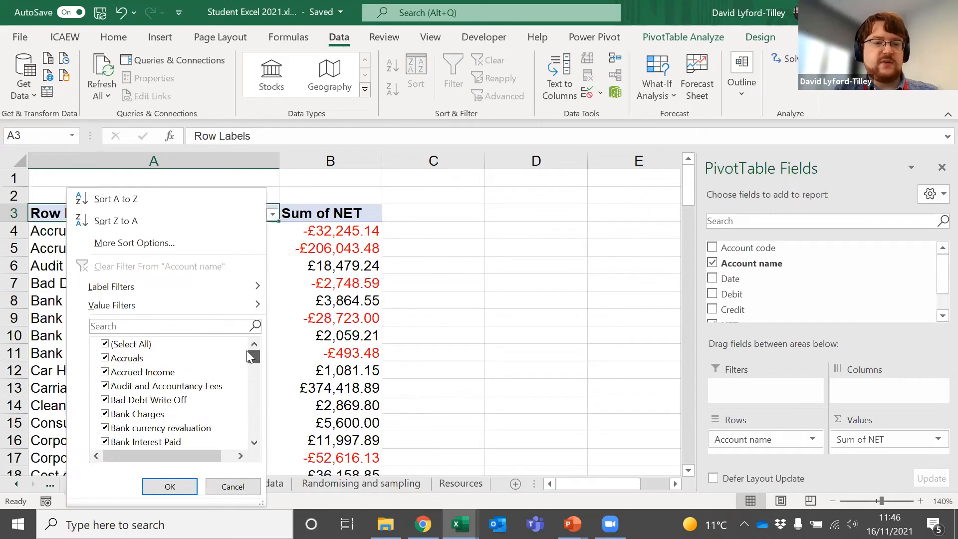
Step: Exclude and re-include Bad Debt Write Off in the Row Labels filter, and view the value filter choices without applying any
{"action": "left_click", "coordinate": [105, 400]}
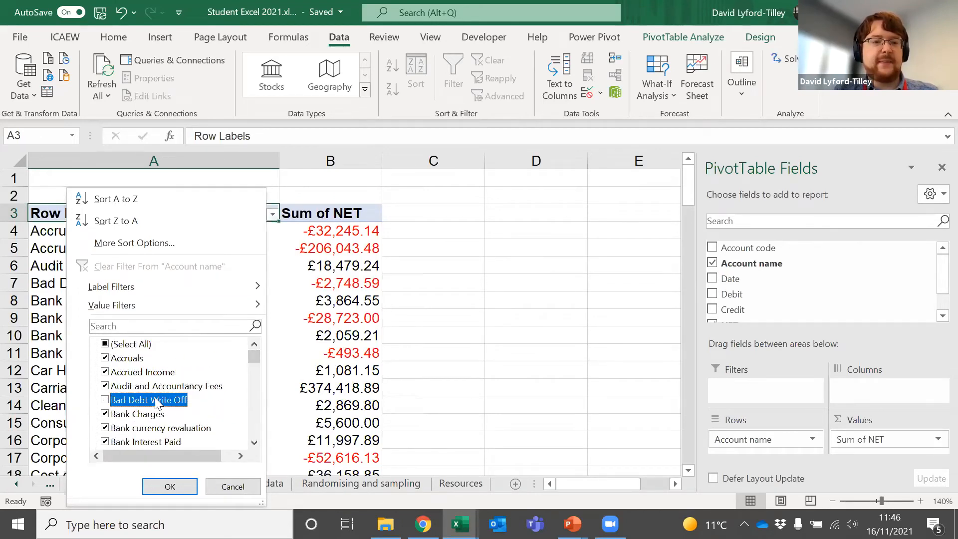
{"action": "left_click", "coordinate": [105, 401]}
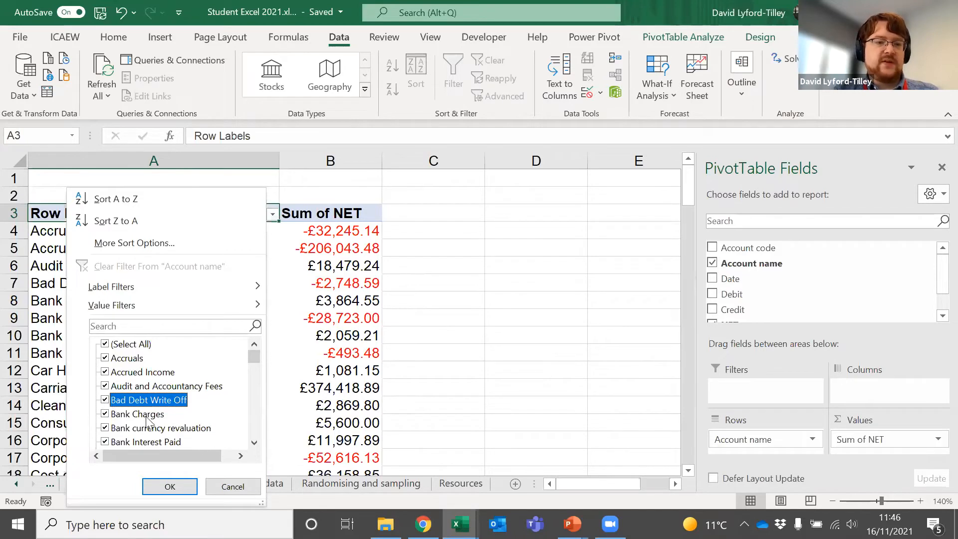
{"action": "mouse_move", "coordinate": [83, 311]}
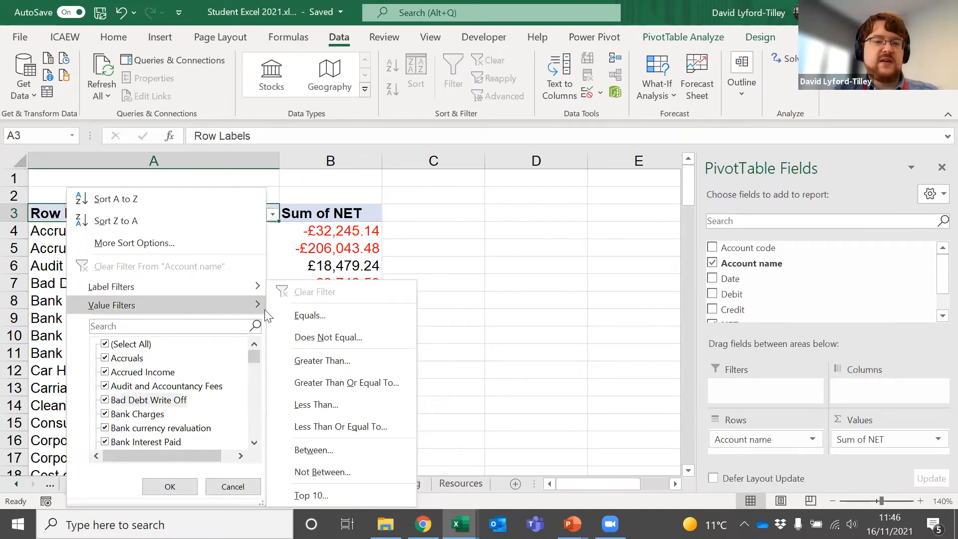
{"action": "left_click", "coordinate": [315, 243]}
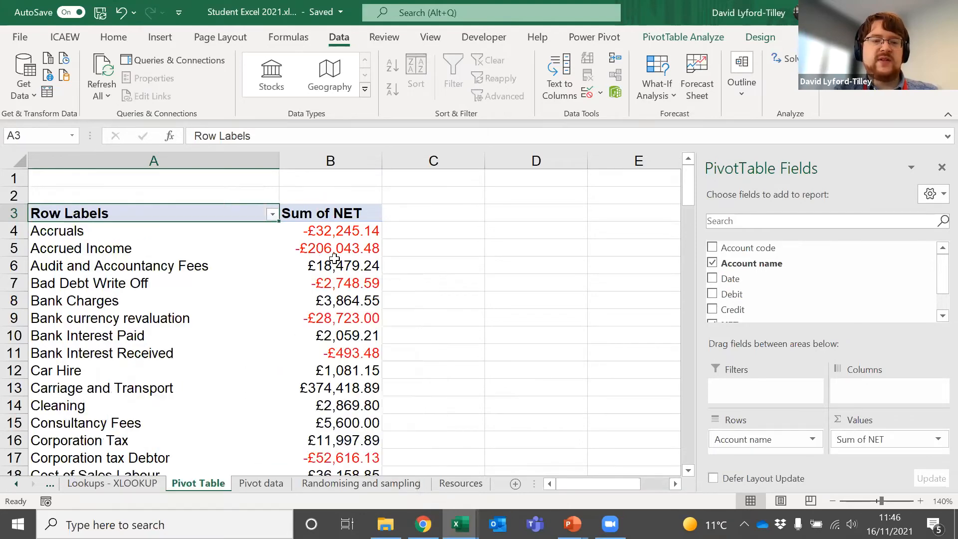
Step: Add the Date field to the pivot table's columns and select a block of the quarterly NET values
{"action": "left_click_drag", "start_coordinate": [334, 233], "coordinate": [342, 441]}
{"action": "scroll", "coordinate": [344, 377], "scroll_direction": "down", "scroll_amount": 4}
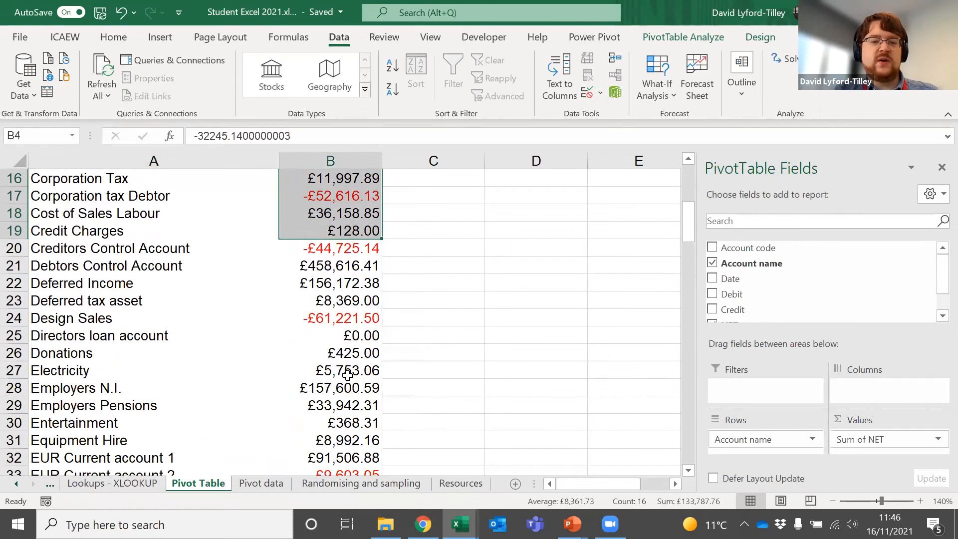
{"action": "scroll", "coordinate": [347, 373], "scroll_direction": "up", "scroll_amount": 5}
{"action": "left_click", "coordinate": [345, 284]}
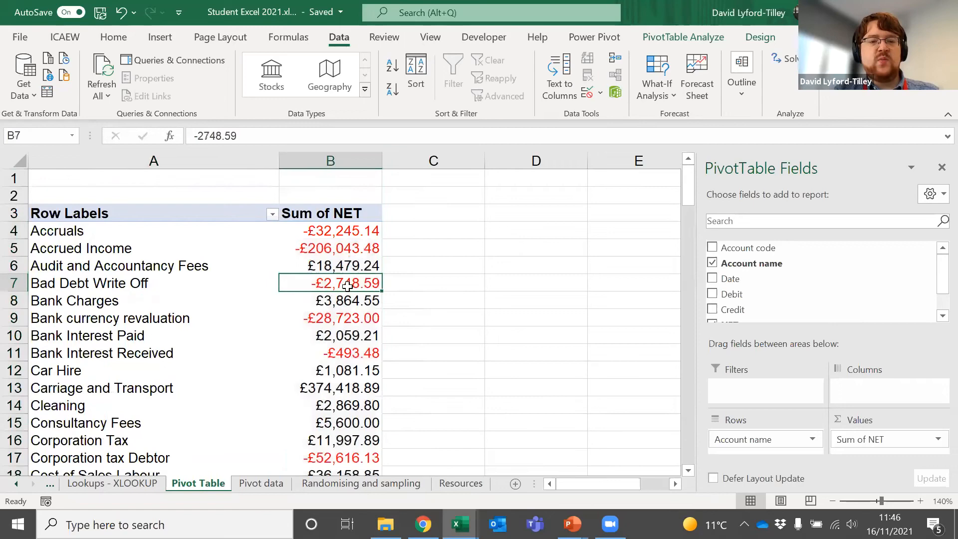
{"action": "left_click", "coordinate": [375, 215]}
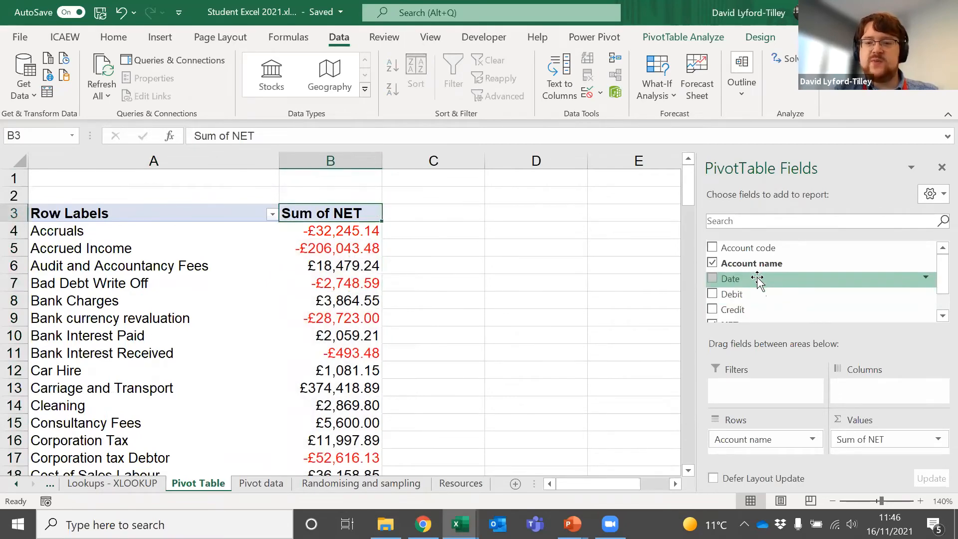
{"action": "left_click_drag", "start_coordinate": [755, 279], "coordinate": [878, 392]}
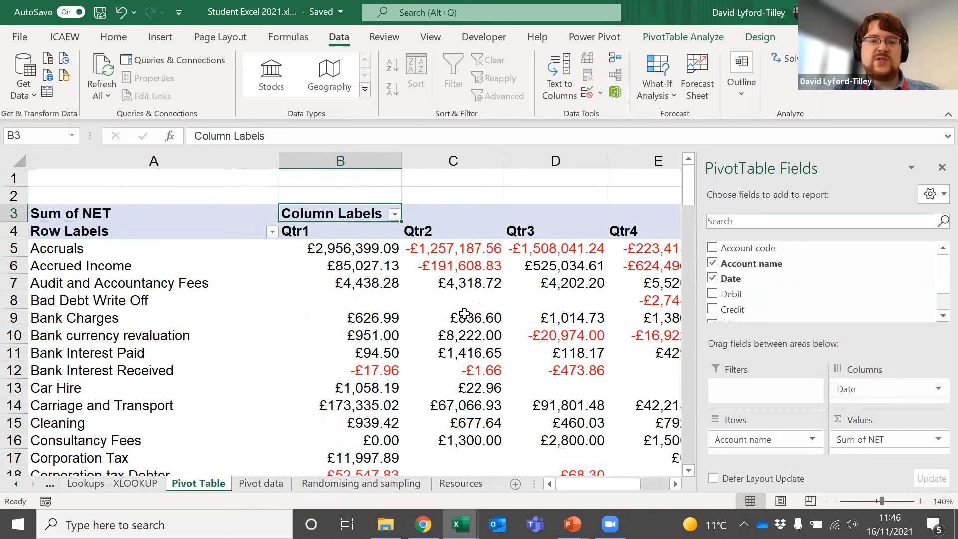
{"action": "left_click_drag", "start_coordinate": [349, 317], "coordinate": [499, 441]}
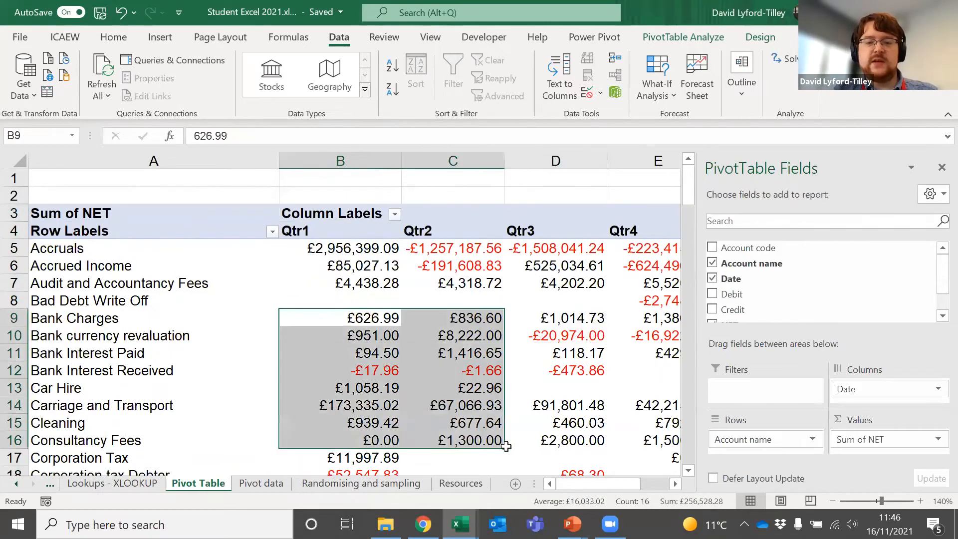
{"action": "left_click", "coordinate": [355, 283]}
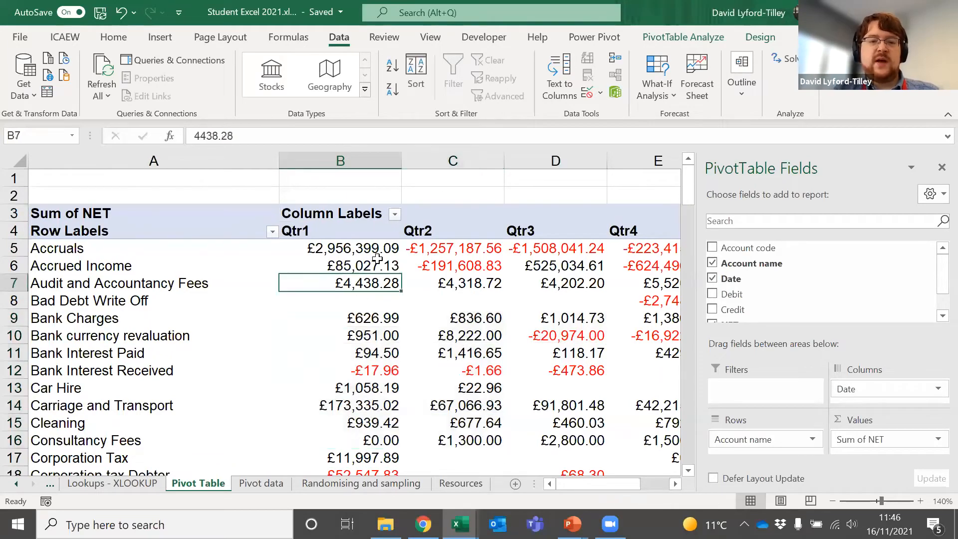
Step: View the Column Labels date filter and the Row Labels filter choices, and remove the Date field from the columns
{"action": "left_click", "coordinate": [396, 215]}
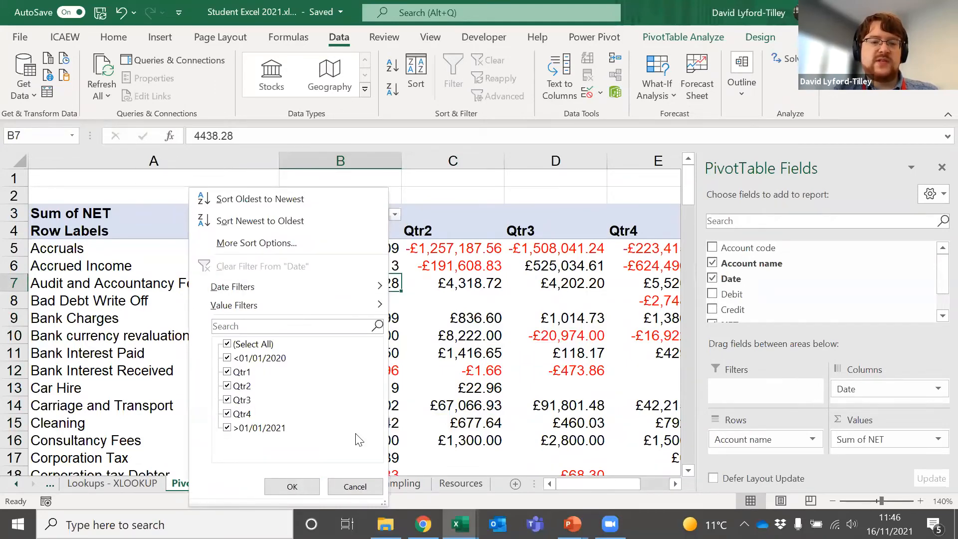
{"action": "left_click", "coordinate": [292, 486]}
{"action": "left_click", "coordinate": [273, 232]}
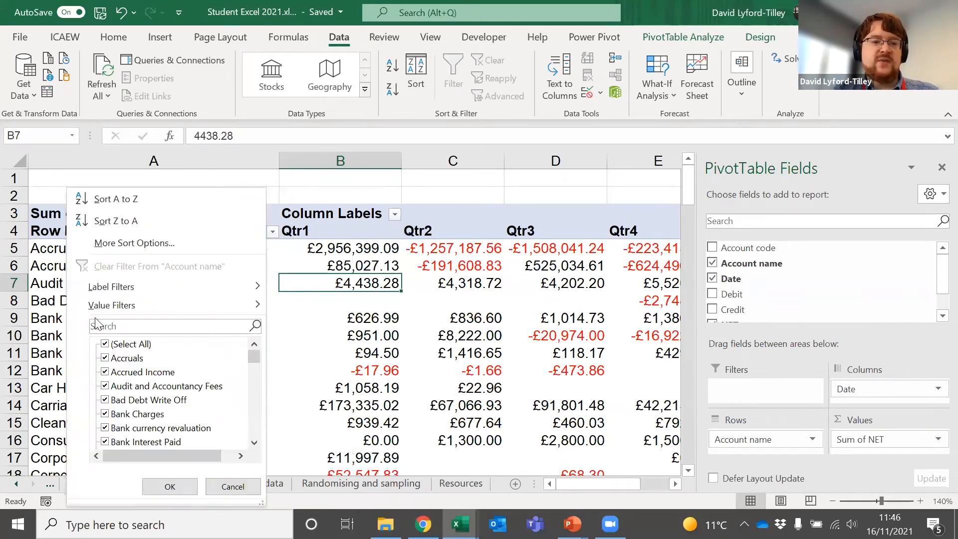
{"action": "mouse_move", "coordinate": [114, 308]}
{"action": "left_click", "coordinate": [567, 309]}
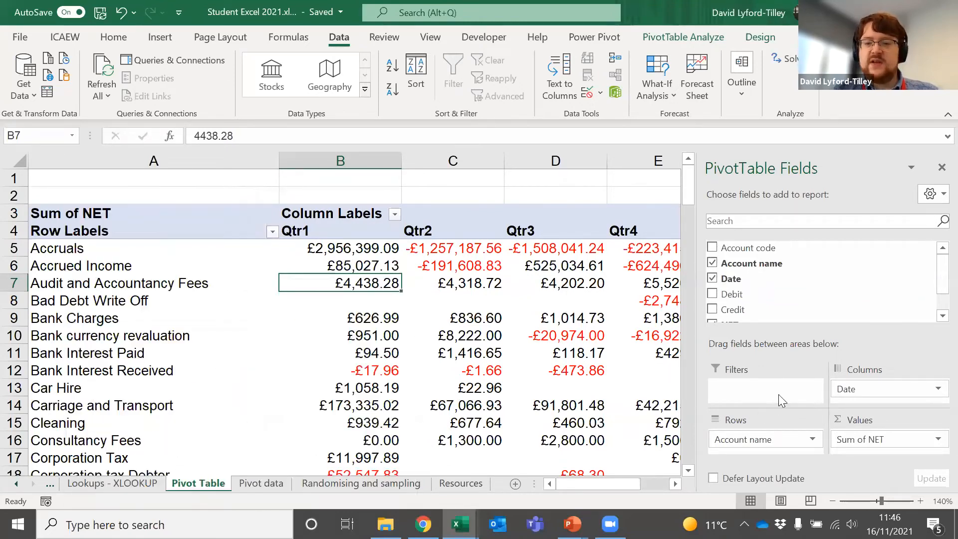
{"action": "left_click_drag", "start_coordinate": [849, 389], "coordinate": [719, 247]}
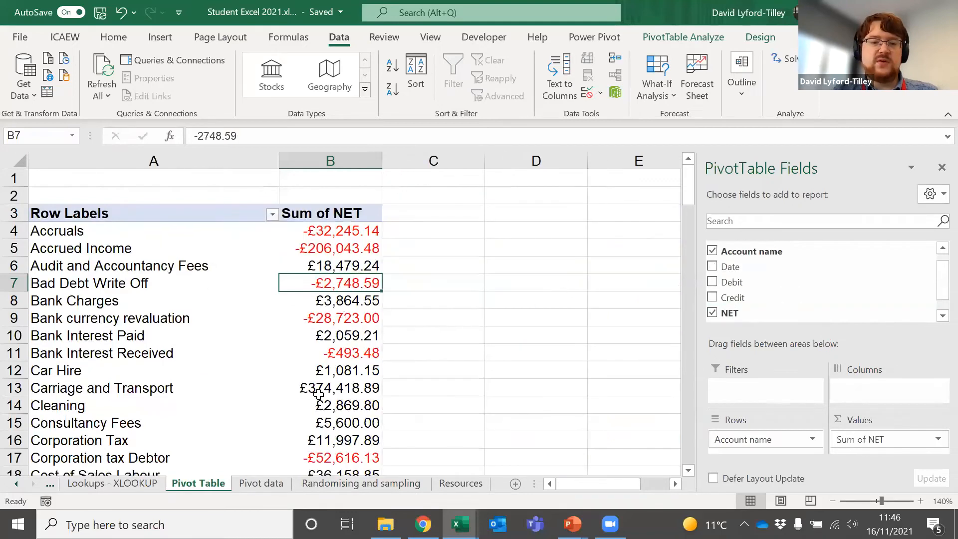
Step: Filter the pivot table's account names to those whose Sum of NET does not equal 0, and look through the filtered list
{"action": "scroll", "coordinate": [343, 305], "scroll_direction": "down", "scroll_amount": 5}
{"action": "left_click", "coordinate": [364, 337]}
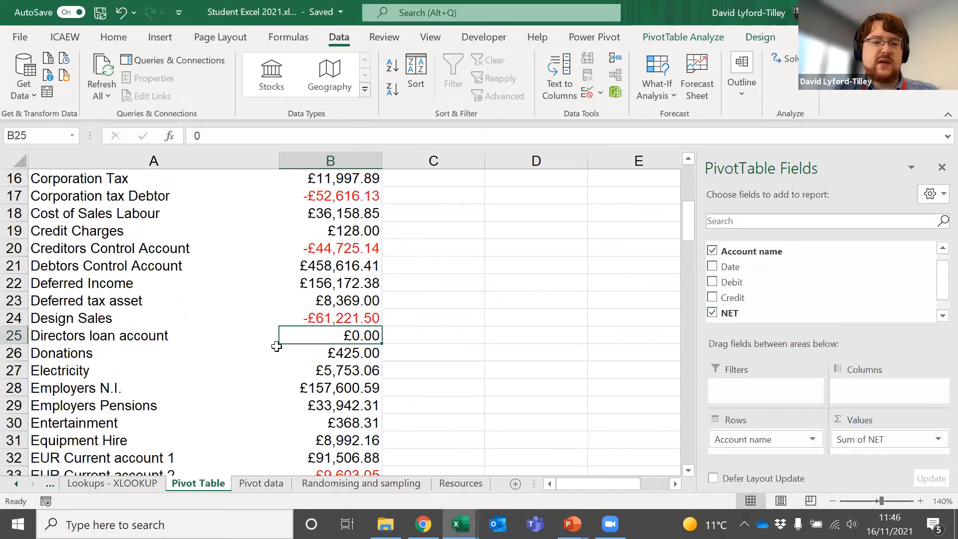
{"action": "scroll", "coordinate": [276, 307], "scroll_direction": "up", "scroll_amount": 5}
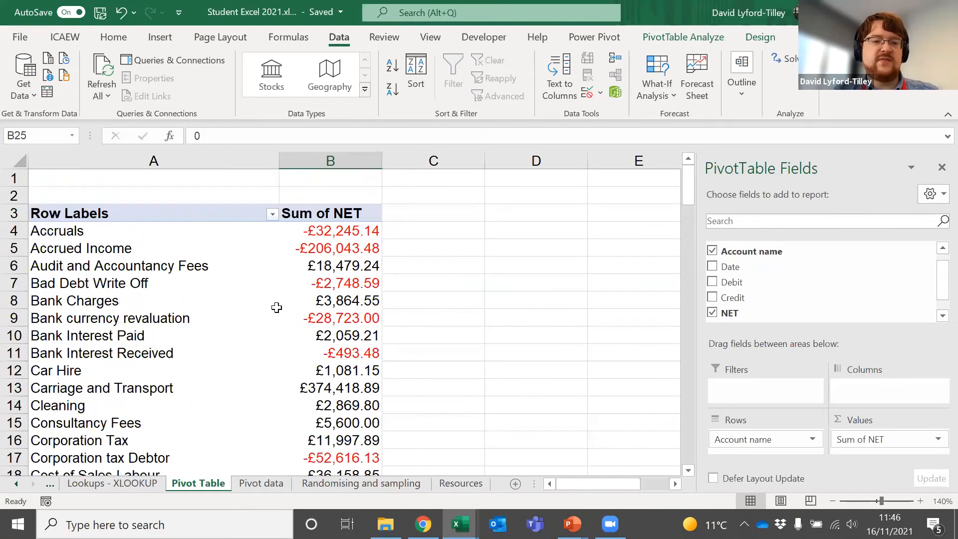
{"action": "left_click", "coordinate": [273, 214]}
{"action": "mouse_move", "coordinate": [163, 307]}
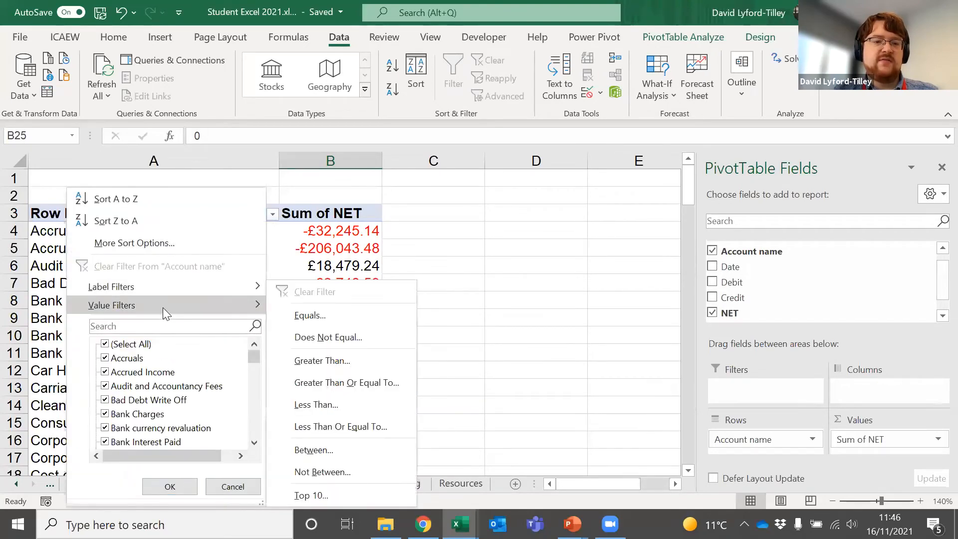
{"action": "left_click", "coordinate": [313, 338]}
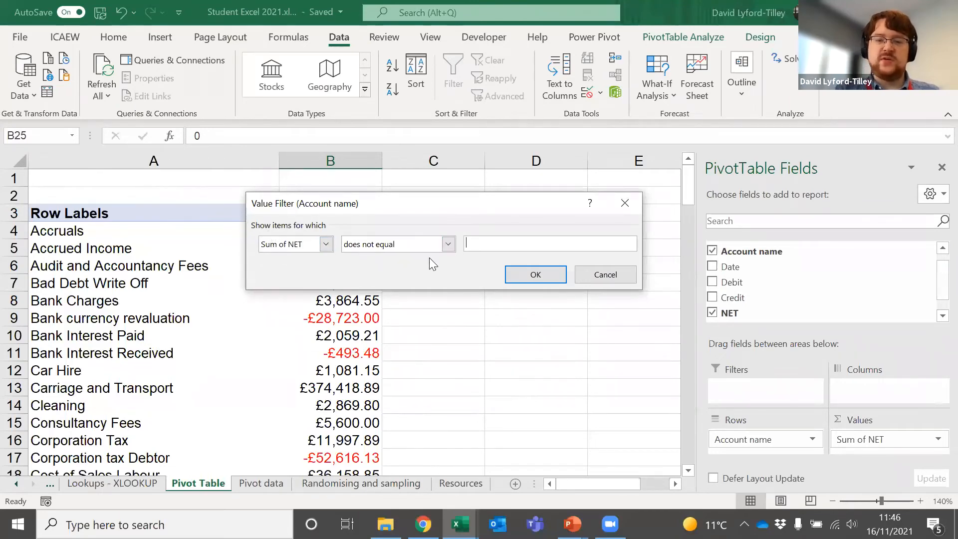
{"action": "type", "text": "0"}
{"action": "left_click", "coordinate": [522, 276]}
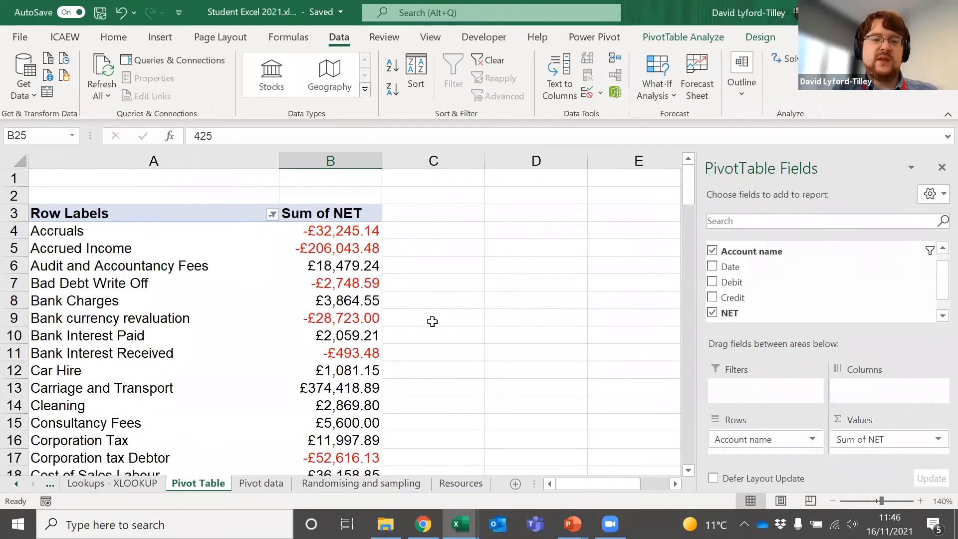
{"action": "scroll", "coordinate": [432, 321], "scroll_direction": "down", "scroll_amount": 5}
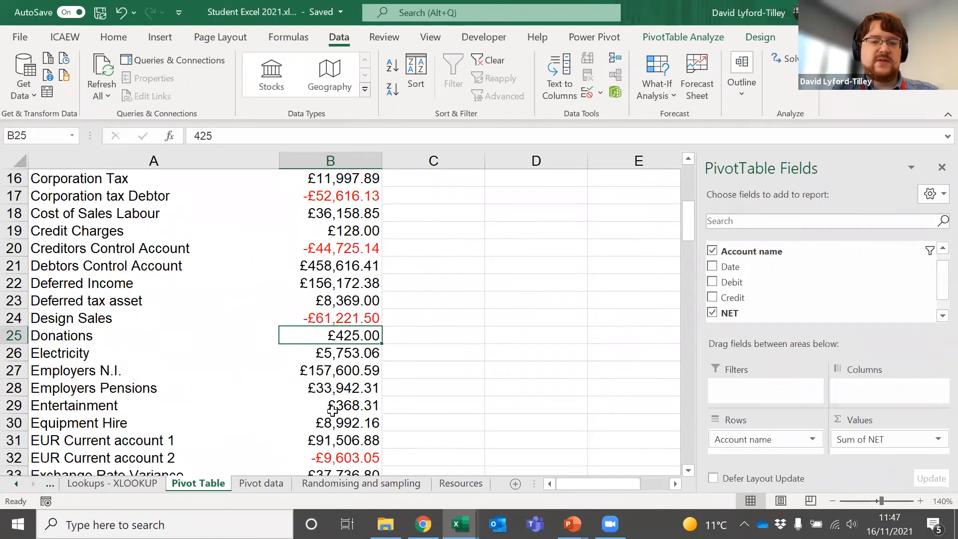
{"action": "scroll", "coordinate": [341, 278], "scroll_direction": "down", "scroll_amount": 6}
{"action": "scroll", "coordinate": [363, 300], "scroll_direction": "up", "scroll_amount": 11}
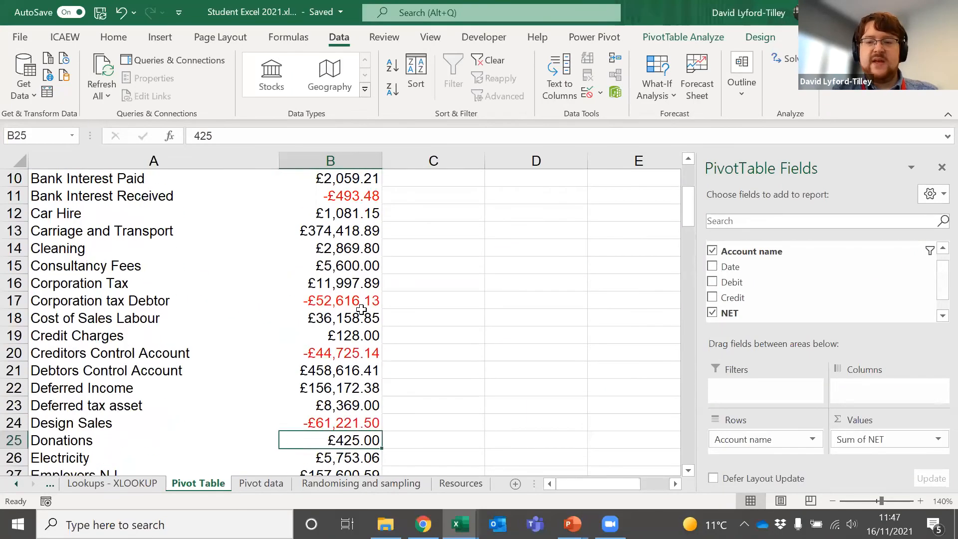
{"action": "left_click", "coordinate": [342, 262]}
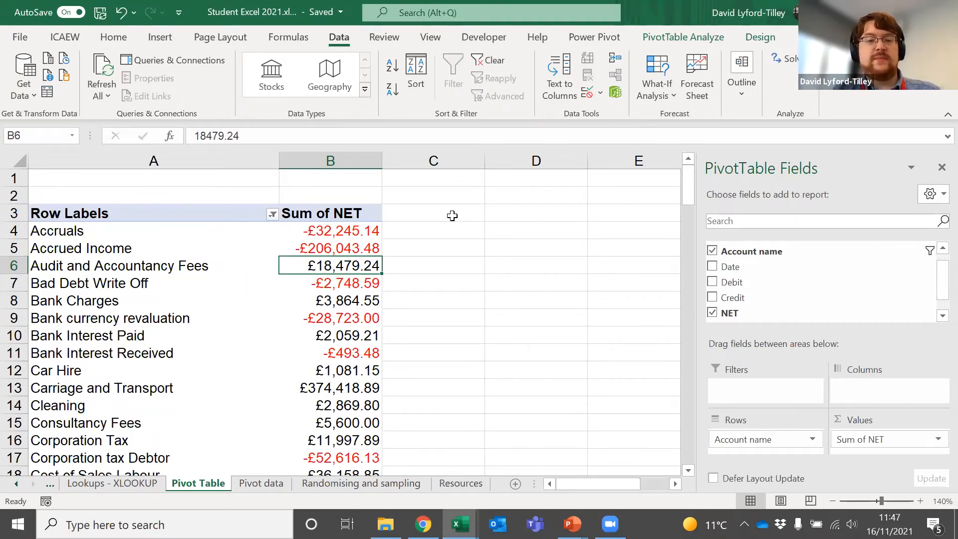
Step: Add the Account code field to the pivot table as a report filter and select its label in A1
{"action": "scroll", "coordinate": [768, 300], "scroll_direction": "up", "scroll_amount": 1}
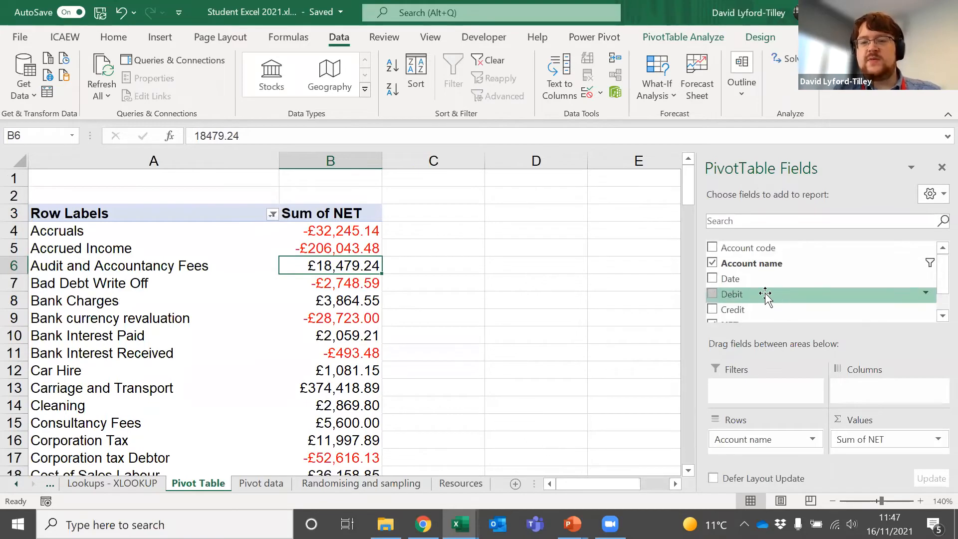
{"action": "left_click_drag", "start_coordinate": [748, 248], "coordinate": [771, 396]}
{"action": "left_click", "coordinate": [110, 175]}
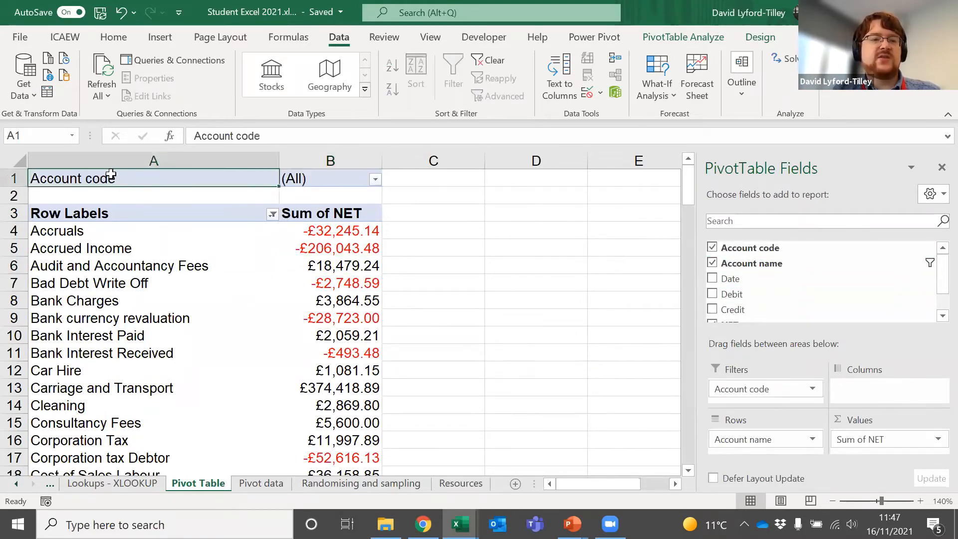
Step: Filter the report to account code 21, and reset the Account code filter to (All)
{"action": "left_click", "coordinate": [375, 179]}
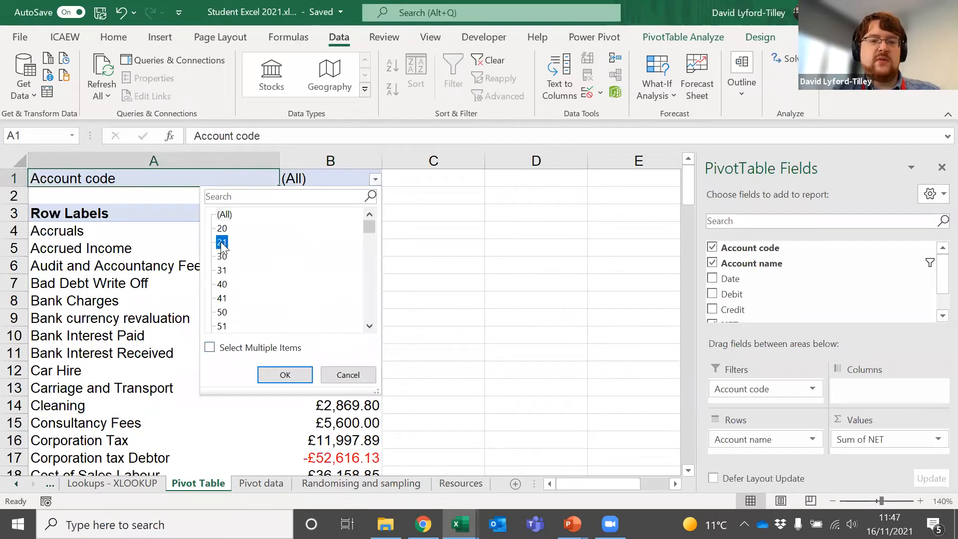
{"action": "left_click", "coordinate": [280, 376]}
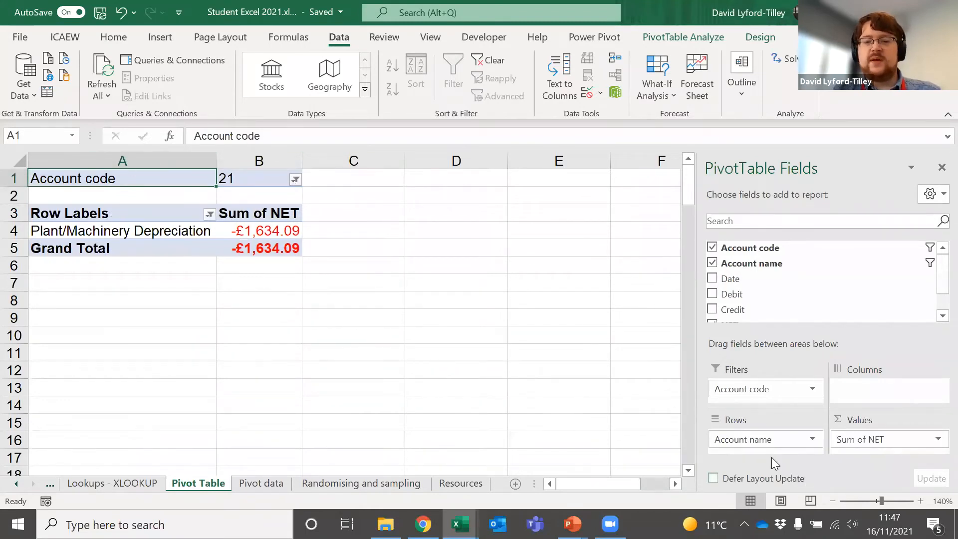
{"action": "left_click", "coordinate": [295, 180]}
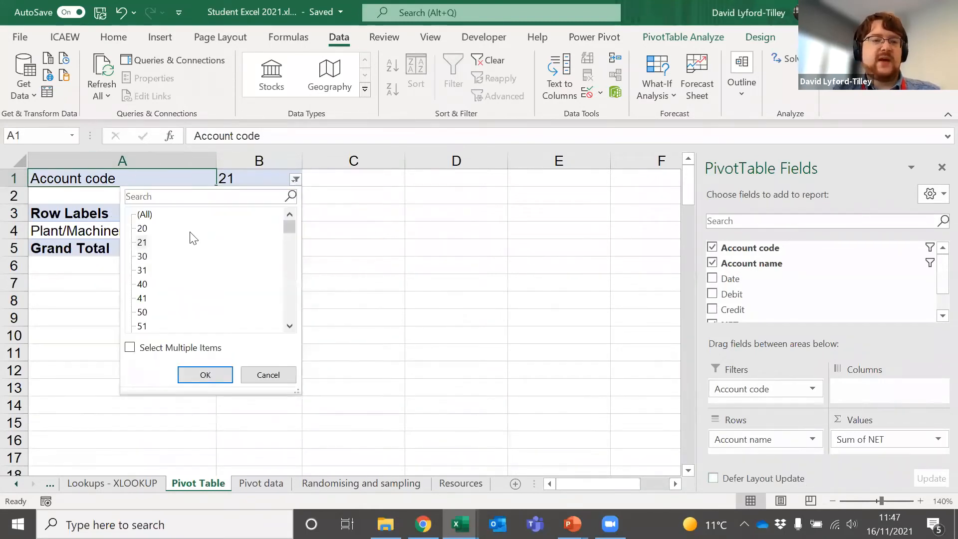
{"action": "left_click", "coordinate": [144, 215]}
{"action": "left_click", "coordinate": [202, 375]}
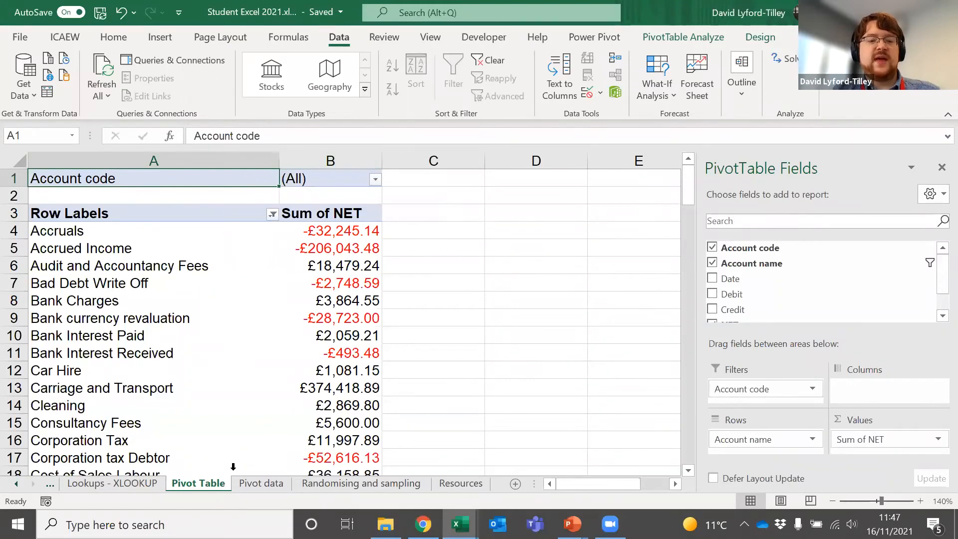
Step: Select the record in A5:F5 on the Pivot data sheet and return to the Pivot Table sheet
{"action": "left_click", "coordinate": [248, 485]}
{"action": "left_click_drag", "start_coordinate": [521, 226], "coordinate": [14, 234]}
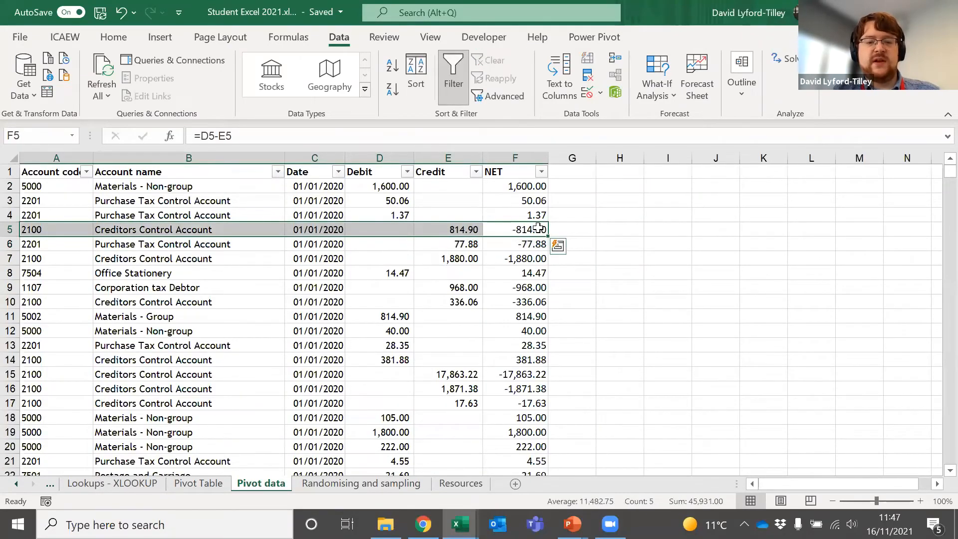
{"action": "left_click", "coordinate": [215, 483]}
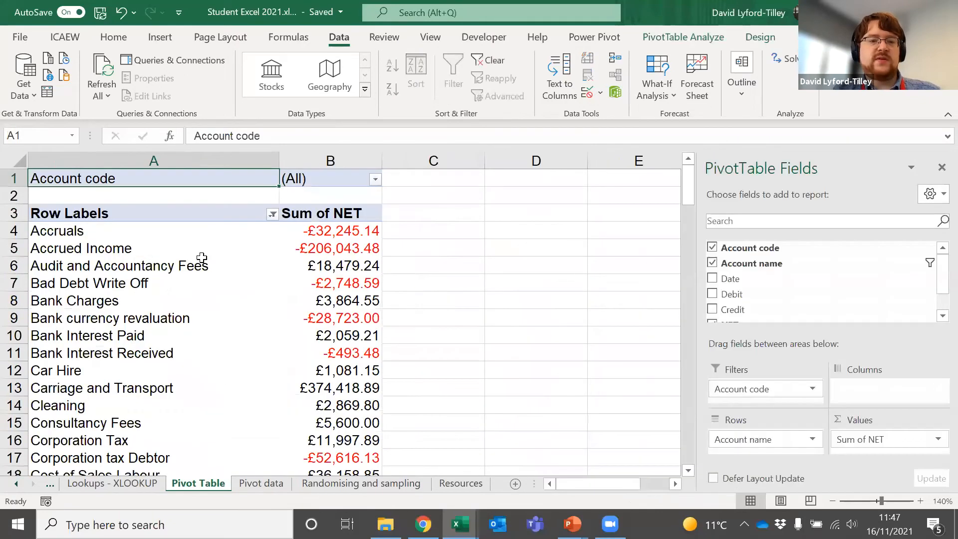
Step: Review the value filter options under Row Labels without changing the applied filter, and select B6
{"action": "left_click", "coordinate": [272, 215]}
{"action": "mouse_move", "coordinate": [111, 313]}
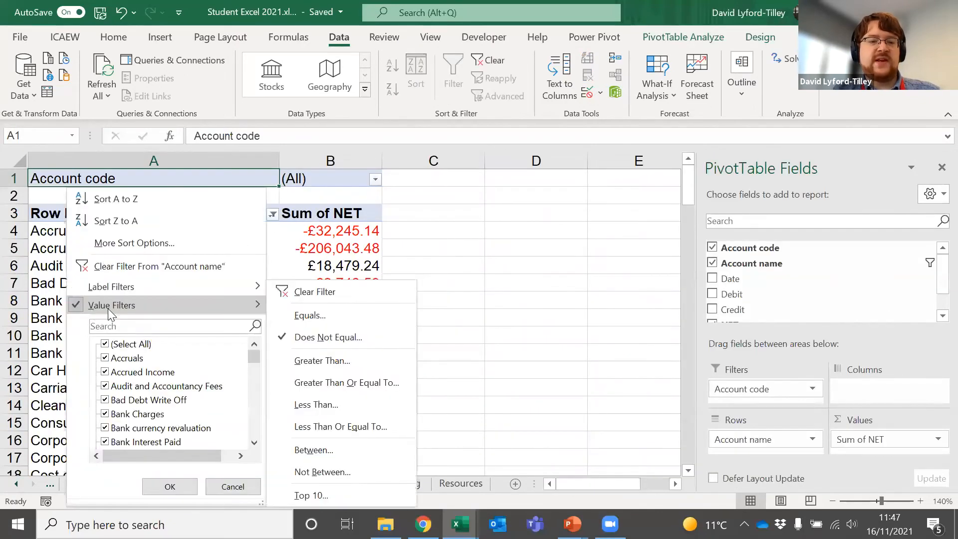
{"action": "left_click", "coordinate": [351, 258]}
{"action": "left_click", "coordinate": [323, 267]}
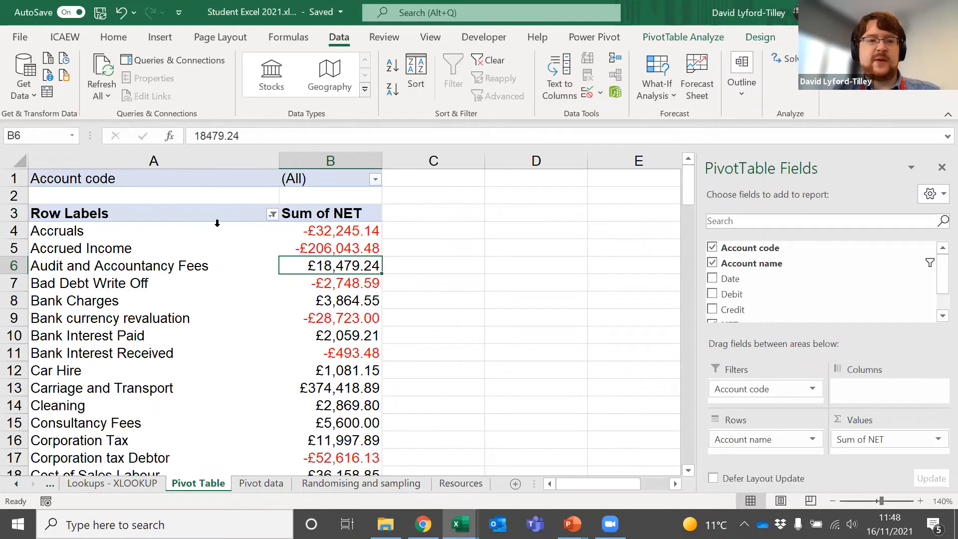
{"action": "left_click", "coordinate": [466, 70]}
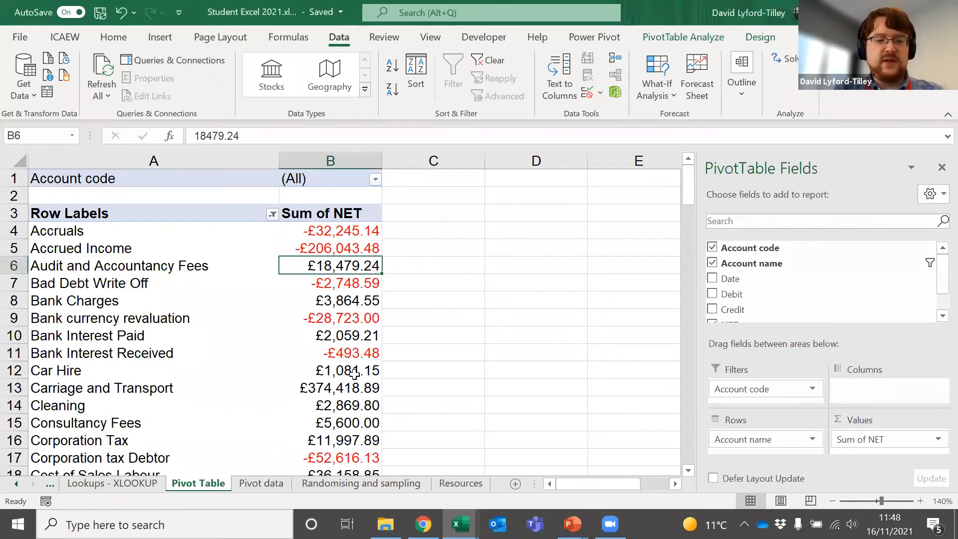
Step: On the Lookups - INDEX MATCH sheet, reselect C5:C14 as the INDEX array in H5's formula and make it absolute ($C$5:$C$14)
{"action": "key", "text": "ctrl+Page_Up"}
{"action": "key", "text": "ctrl+Page_Up"}
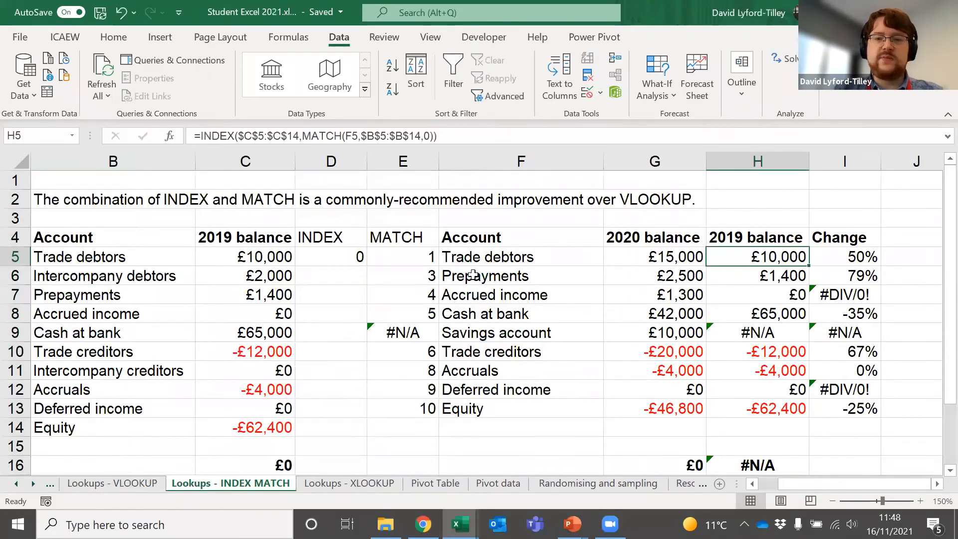
{"action": "left_click", "coordinate": [265, 136]}
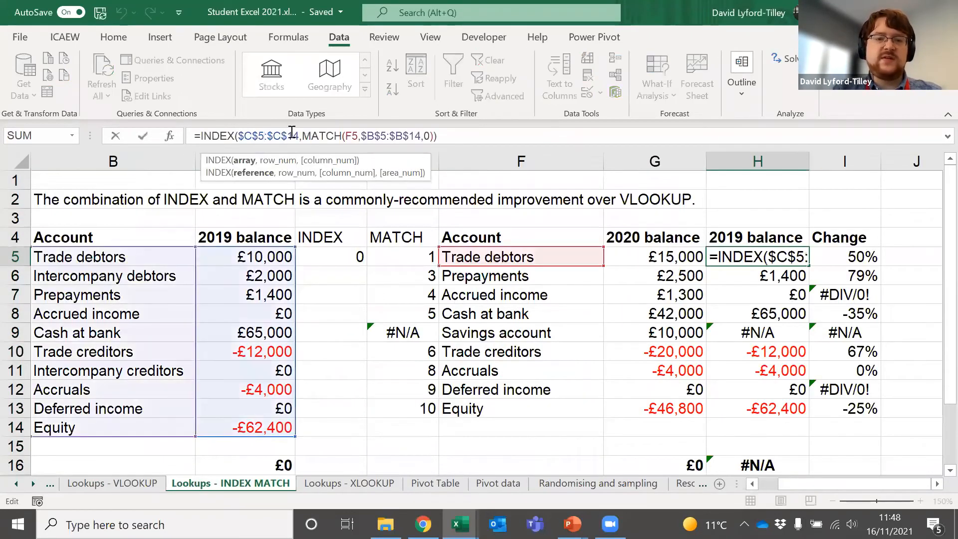
{"action": "left_click", "coordinate": [243, 160]}
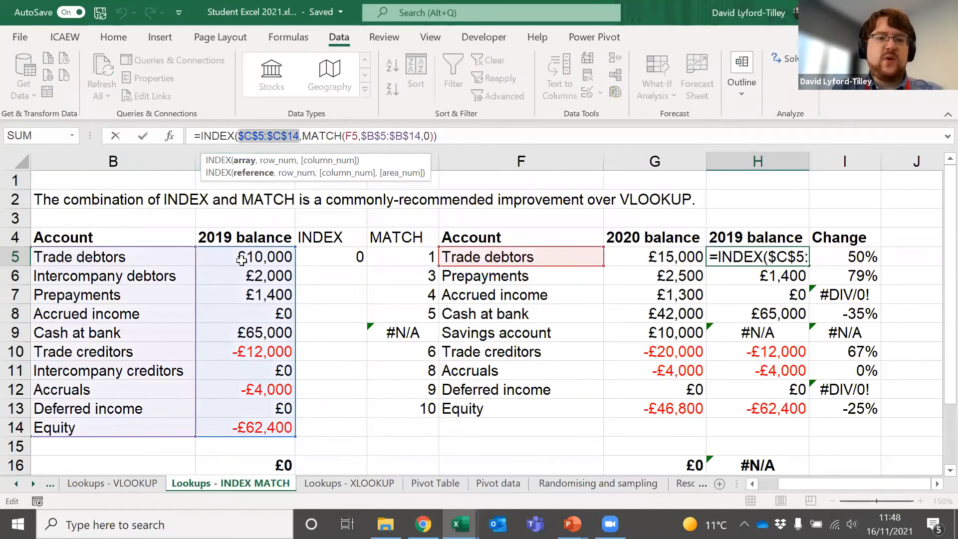
{"action": "left_click_drag", "start_coordinate": [237, 255], "coordinate": [241, 427]}
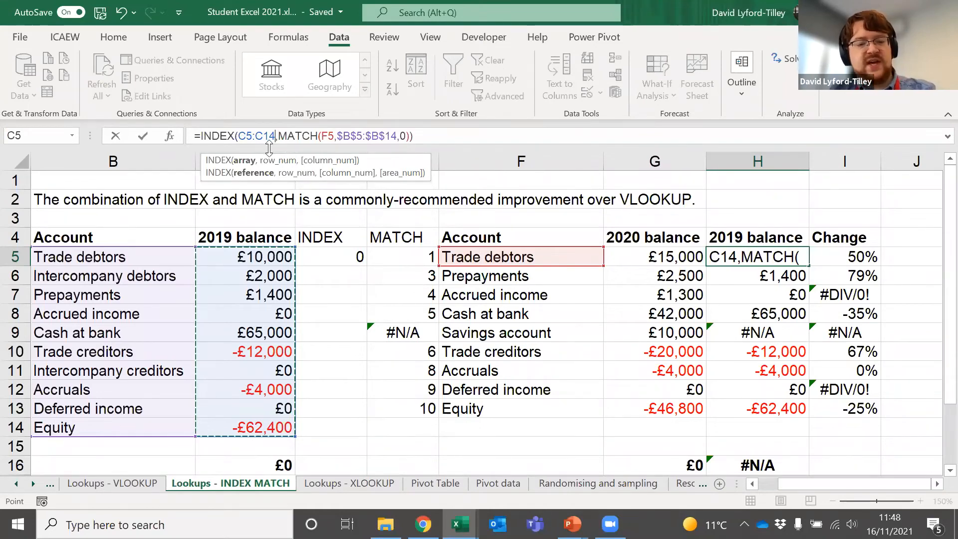
{"action": "key", "text": "F4"}
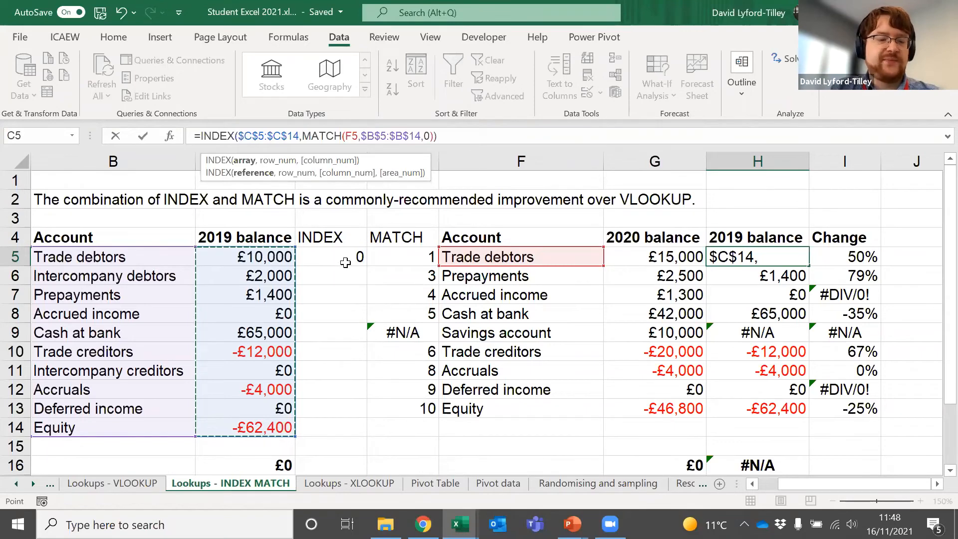
Step: Cycle the INDEX array through C$5:C$14, $C5:$C14 and C5:C14 back to $C$5:$C$14, and commit the formula in H5
{"action": "key", "text": "F4"}
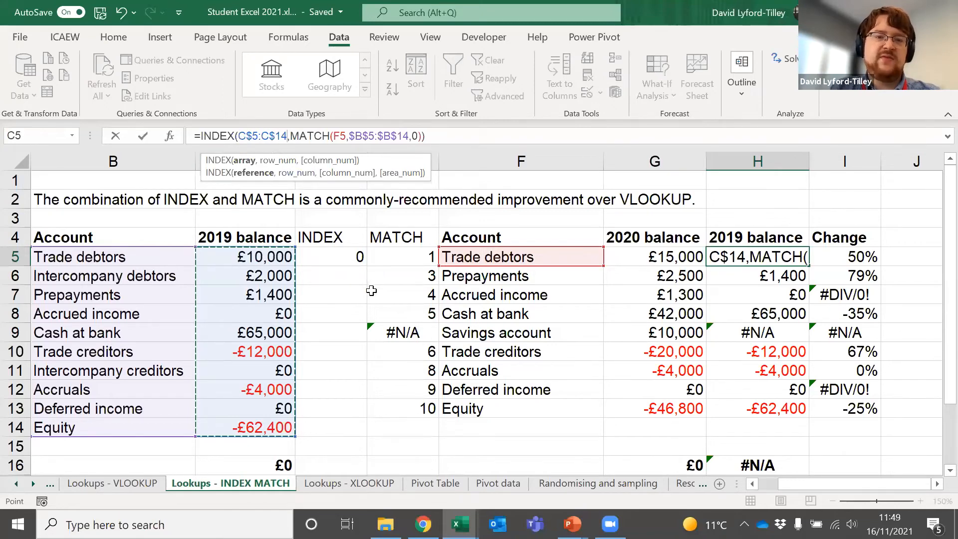
{"action": "key", "text": "F4"}
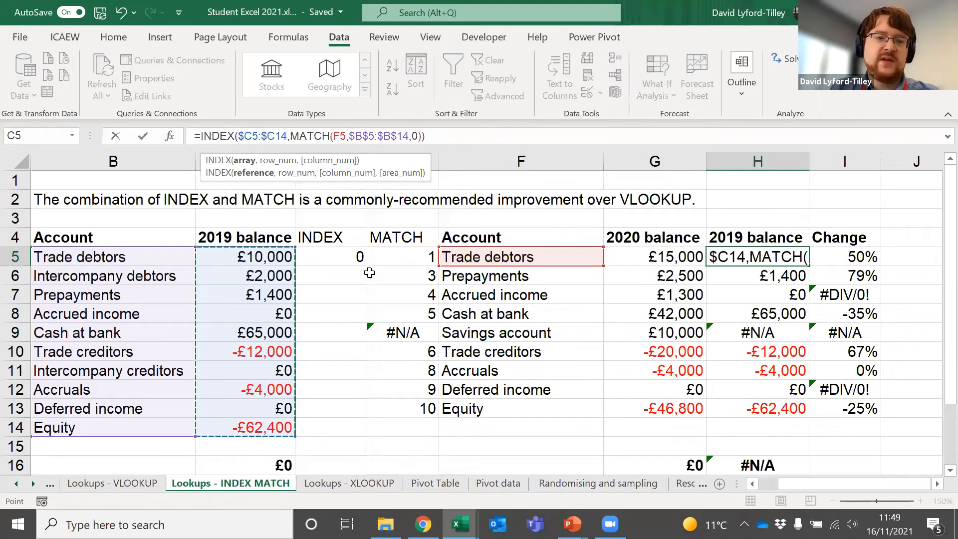
{"action": "key", "text": "F4"}
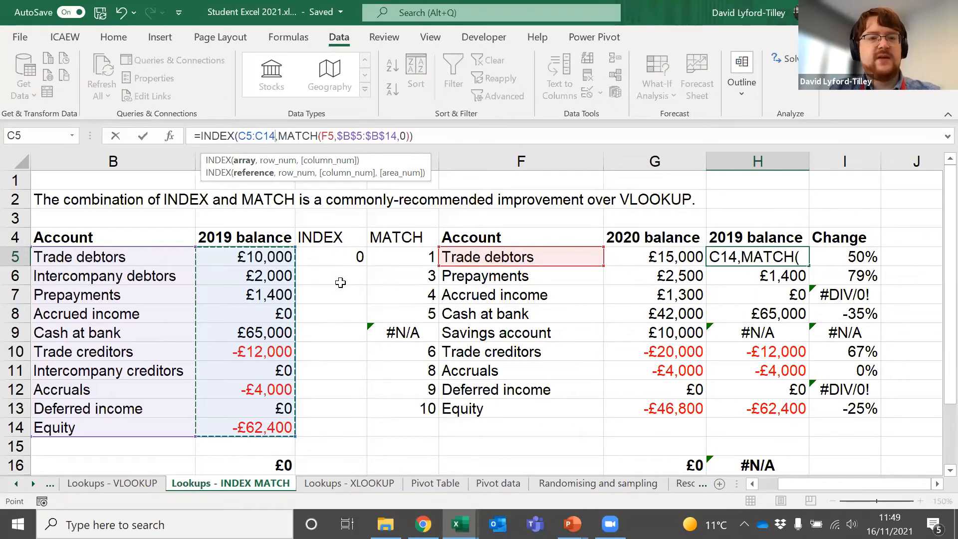
{"action": "key", "text": "F4"}
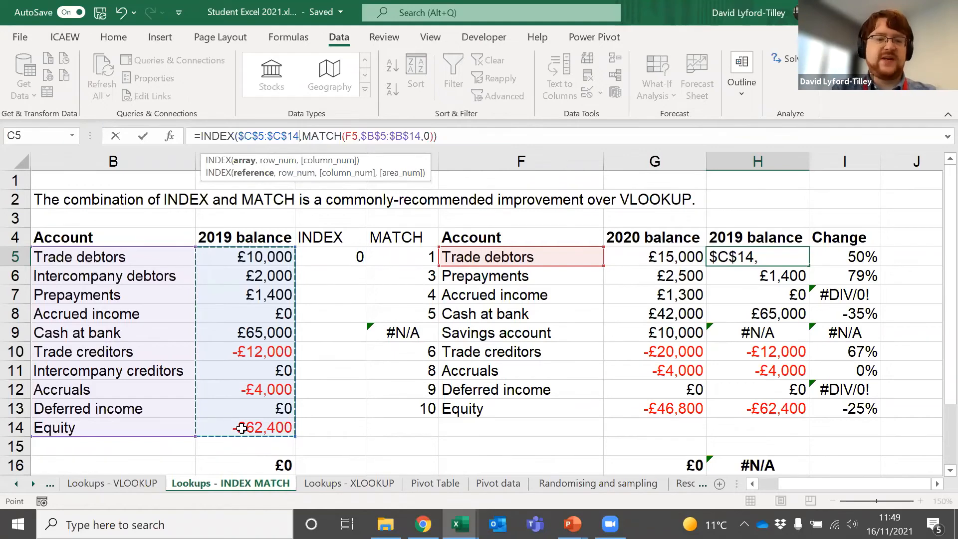
{"action": "key", "text": "ctrl+Return"}
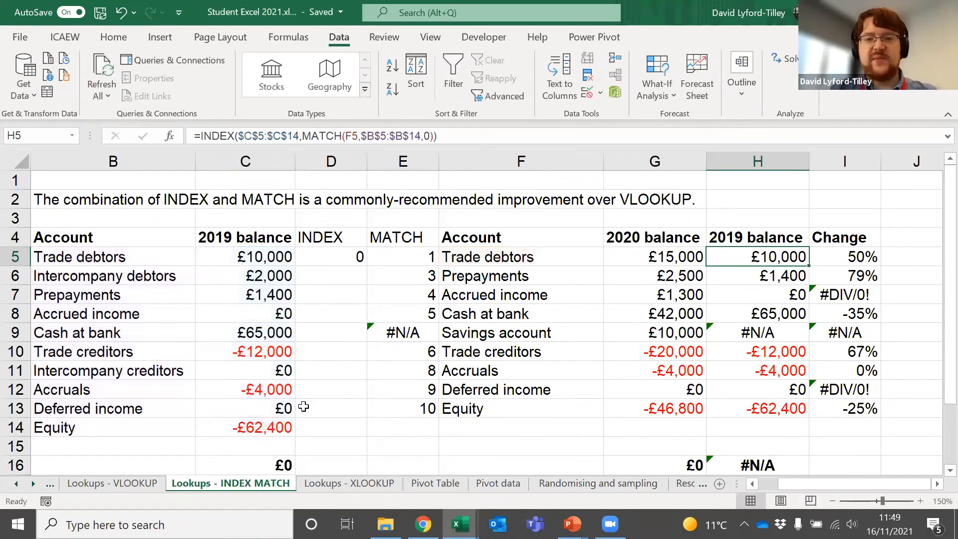
Step: Select D5 and insert a new blank worksheet after the Lookups - INDEX MATCH sheet
{"action": "left_click", "coordinate": [454, 71]}
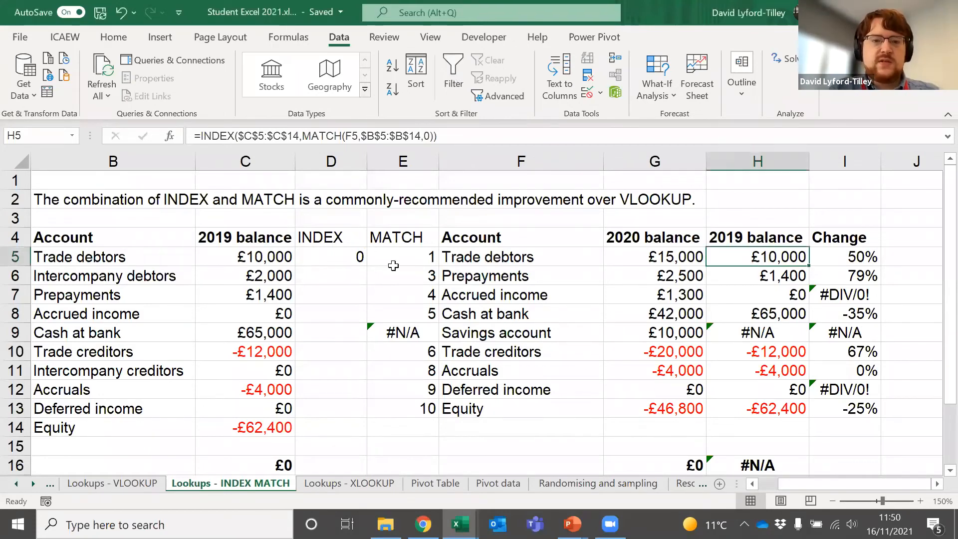
{"action": "left_click_drag", "start_coordinate": [391, 264], "coordinate": [309, 252]}
{"action": "left_click", "coordinate": [310, 252]}
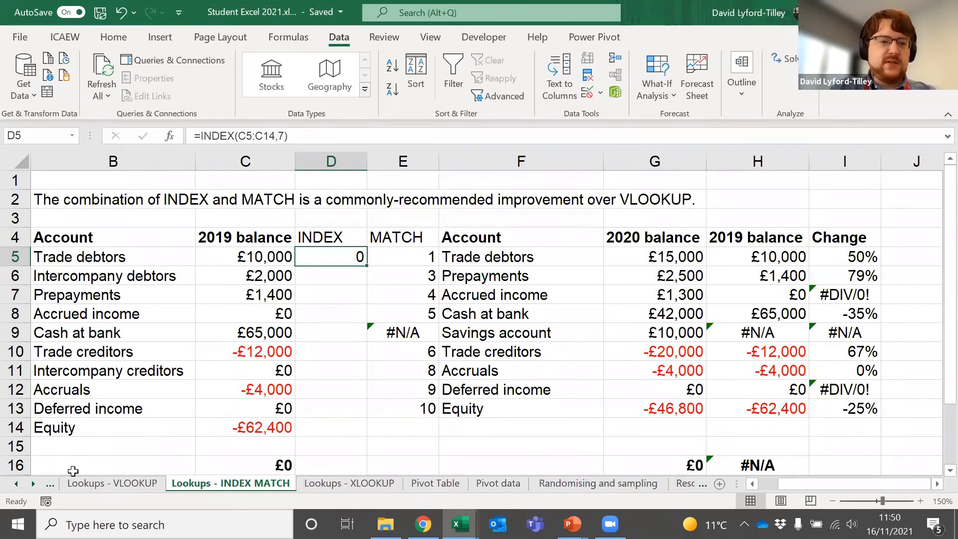
{"action": "left_click", "coordinate": [33, 484]}
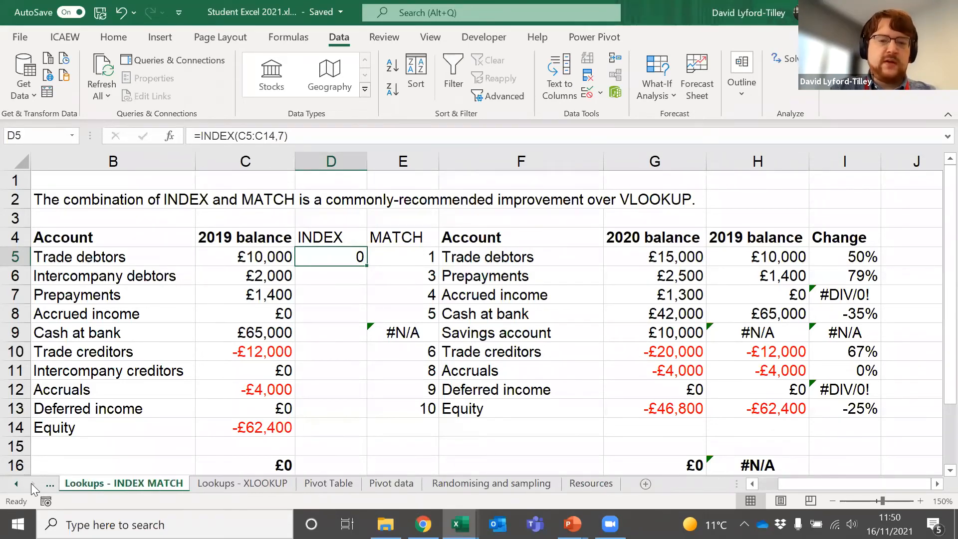
{"action": "left_click", "coordinate": [645, 484]}
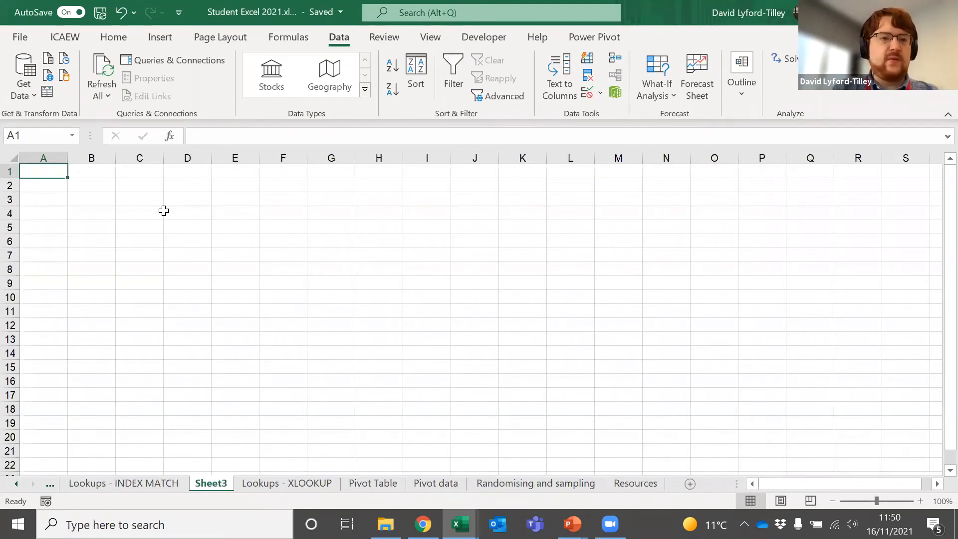
{"action": "type", "text": "ABC"}
{"action": "key", "text": "Return"}
{"action": "type", "text": "DE"}
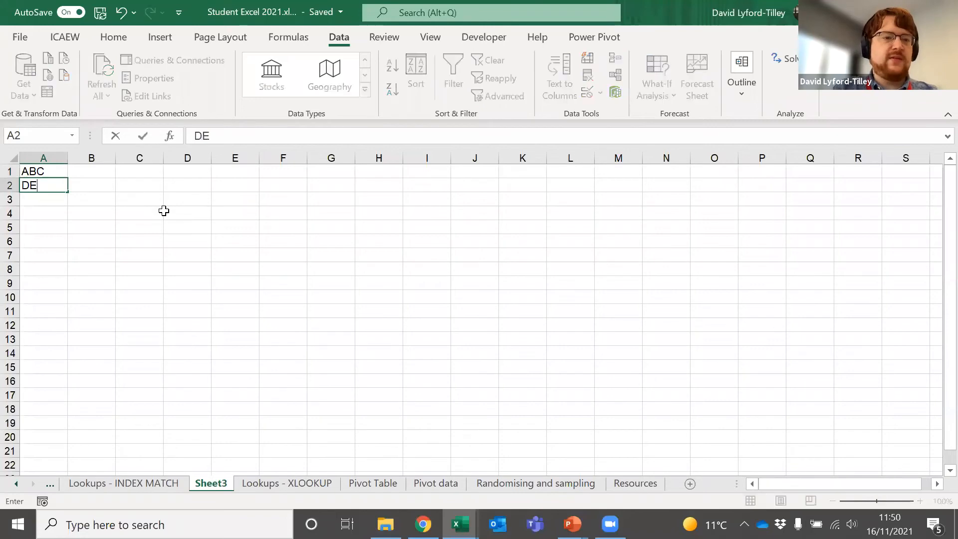
{"action": "key", "text": "Up"}
Step: Fill A1:A3 of the new sheet with three different sample first names, one per row
{"action": "type", "text": "Adam"}
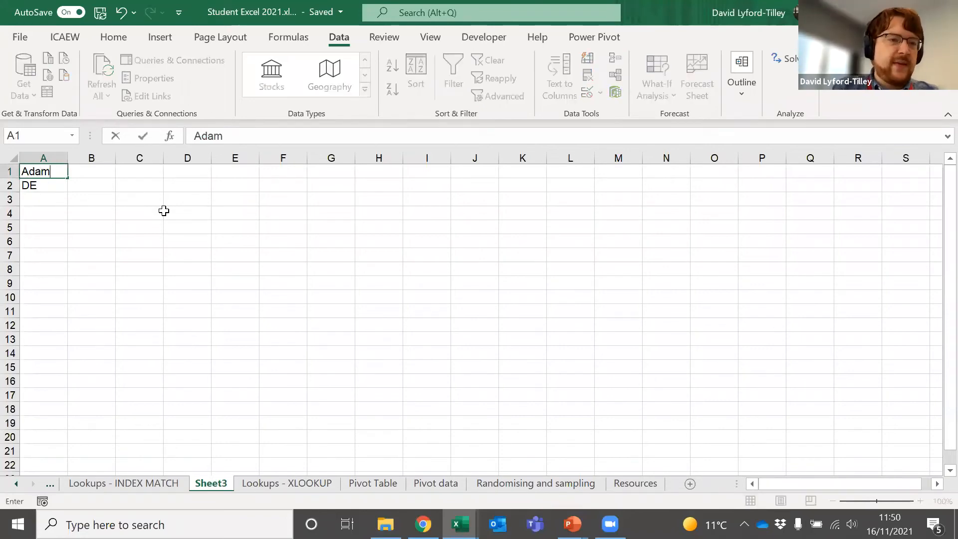
{"action": "key", "text": "Return"}
{"action": "type", "text": "Eve"}
{"action": "key", "text": "Return"}
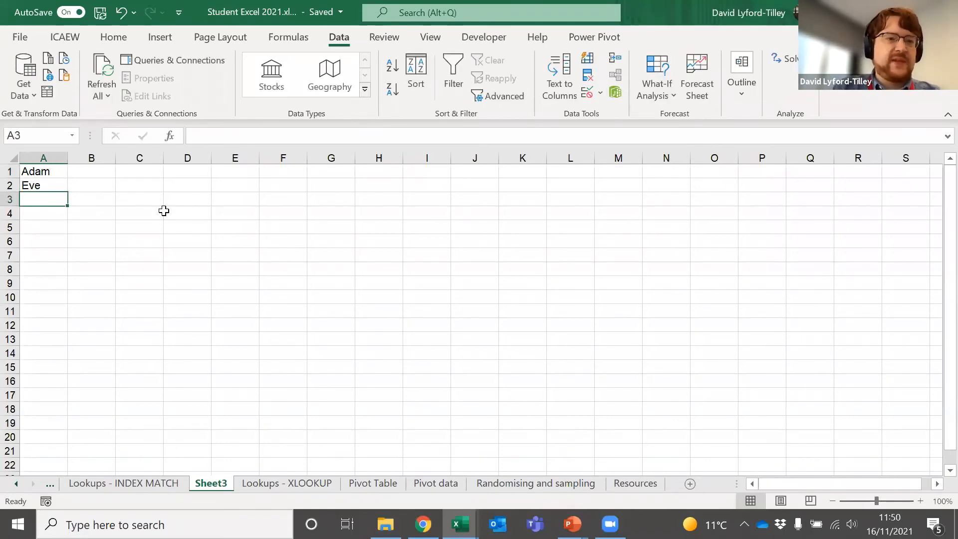
{"action": "key", "text": "Up"}
{"action": "key", "text": "Up"}
{"action": "key", "text": "Down"}
{"action": "key", "text": "Down"}
{"action": "type", "text": "Geral"}
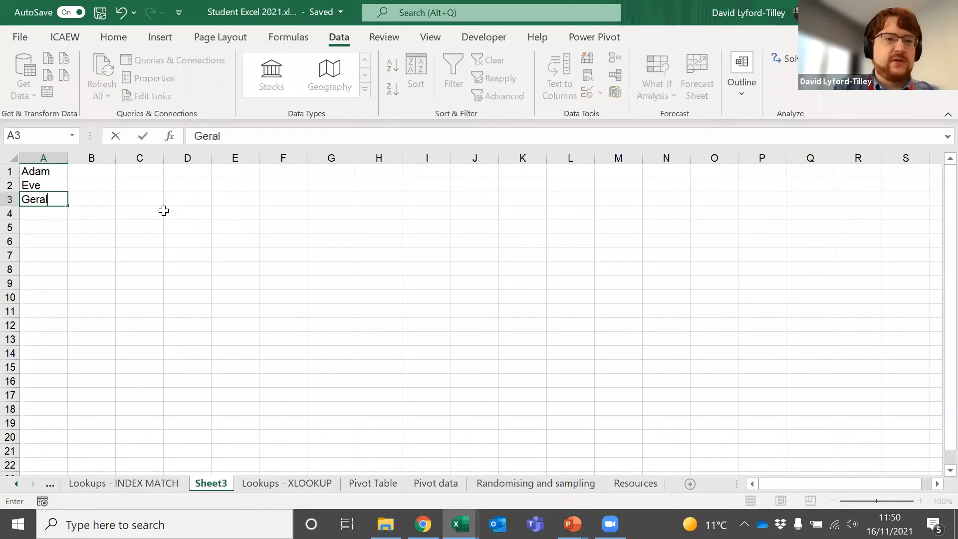
{"action": "type", "text": "d"}
{"action": "key", "text": "Return"}
Step: Enter the values 123, 124 and 187 in B1:B3 beside the three names
{"action": "key", "text": "Up"}
{"action": "key", "text": "Up"}
{"action": "key", "text": "Right"}
{"action": "key", "text": "Up"}
{"action": "type", "text": "123"}
{"action": "key", "text": "Return"}
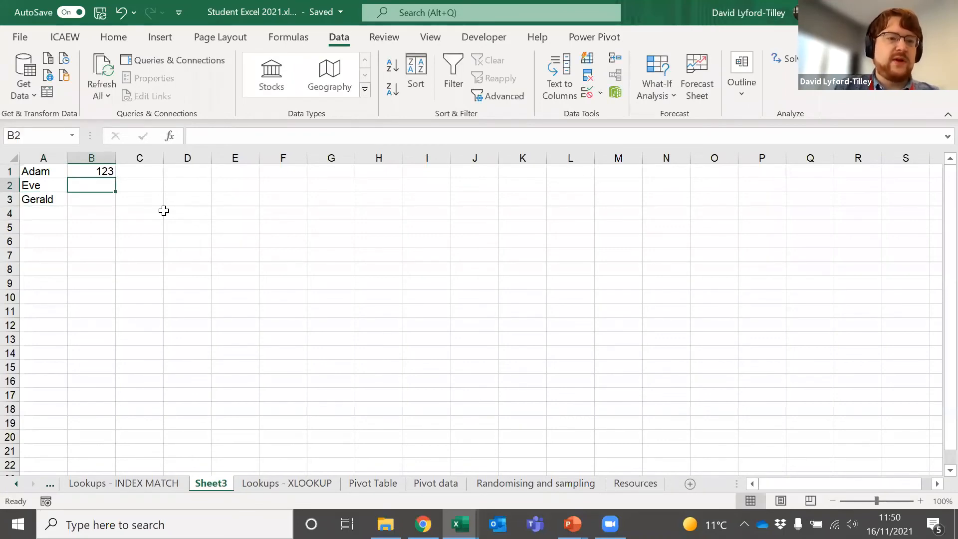
{"action": "type", "text": "124"}
{"action": "key", "text": "Return"}
{"action": "type", "text": "1"}
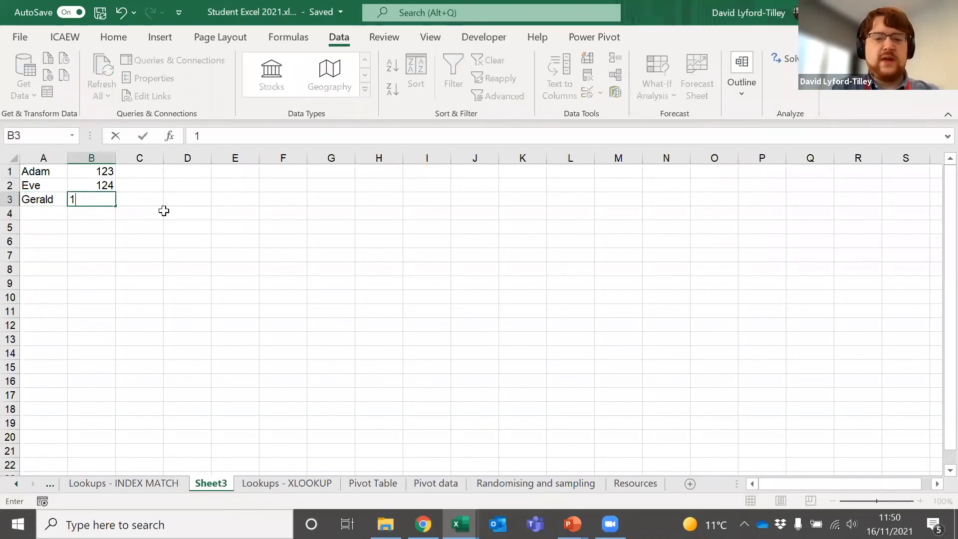
{"action": "type", "text": "87"}
{"action": "key", "text": "Return"}
Step: Start a second list by repeating the first name from A1 in F1 and entering 421 in G1
{"action": "key", "text": "Left"}
{"action": "key", "text": "Up"}
{"action": "key", "text": "Up"}
{"action": "key", "text": "Up"}
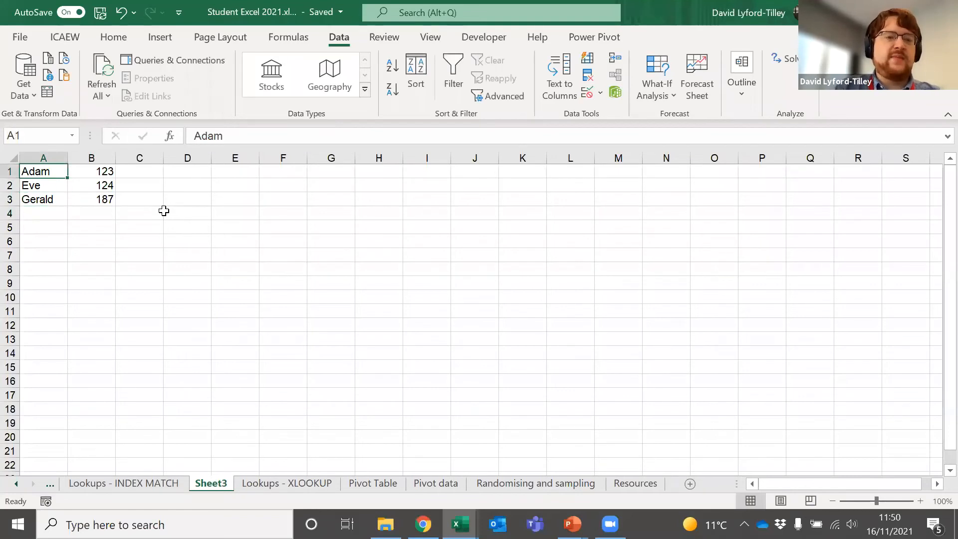
{"action": "key", "text": "Down"}
{"action": "key", "text": "Down"}
{"action": "key", "text": "Right"}
{"action": "key", "text": "Right"}
{"action": "key", "text": "Right"}
{"action": "key", "text": "Right"}
{"action": "key", "text": "Right"}
{"action": "key", "text": "Right"}
{"action": "key", "text": "Up"}
{"action": "key", "text": "Up"}
{"action": "key", "text": "Left"}
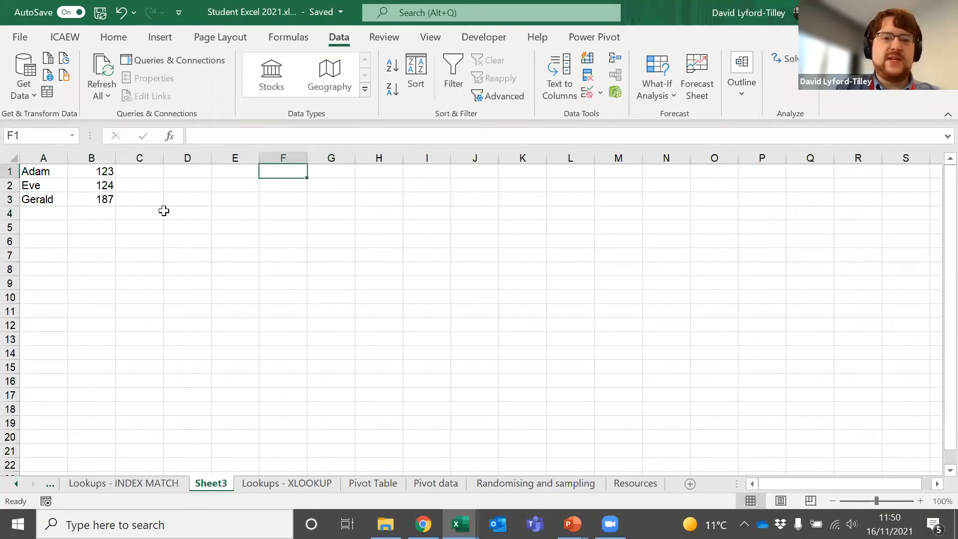
{"action": "type", "text": "Adam"}
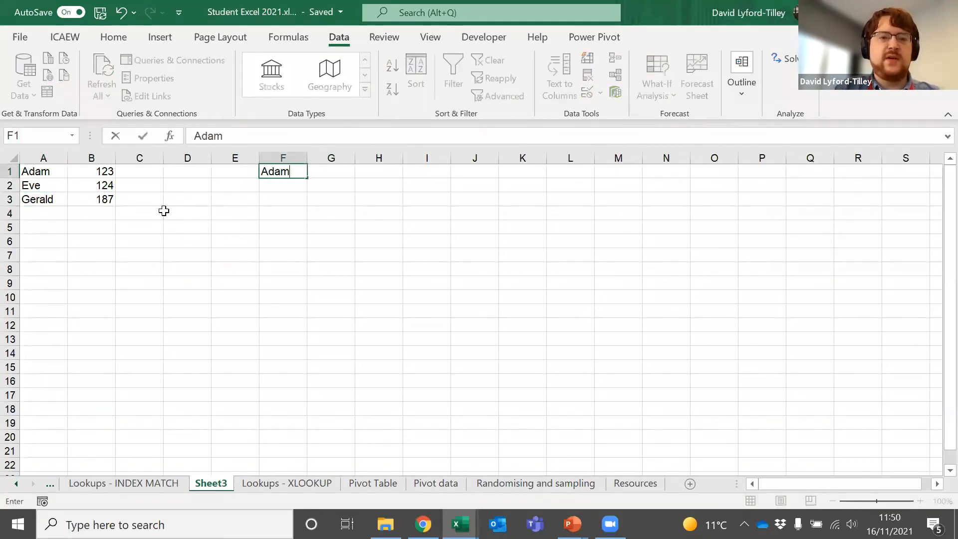
{"action": "key", "text": "Tab"}
{"action": "type", "text": "421"}
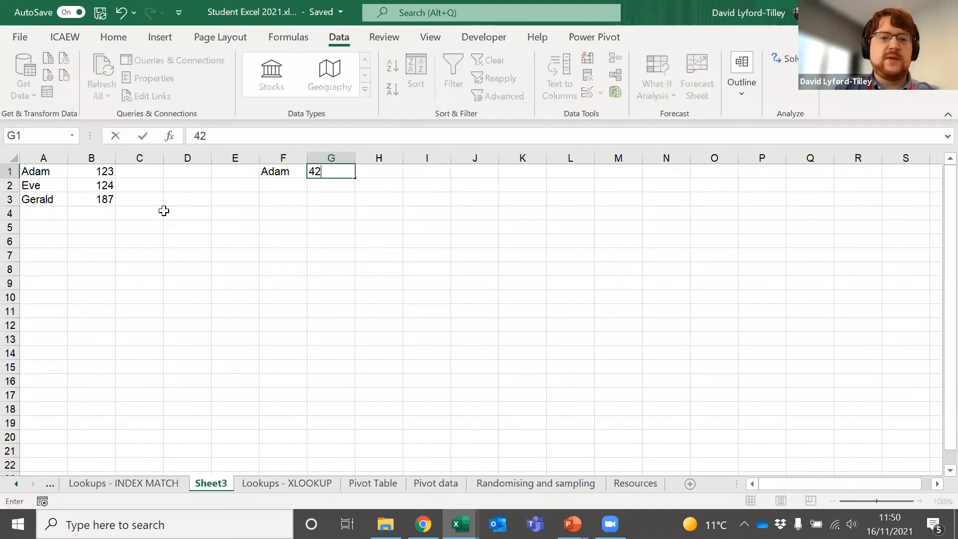
{"action": "key", "text": "ctrl+Return"}
Step: Add a new first name in F2 and enter 781 in G2
{"action": "key", "text": "Left"}
{"action": "key", "text": "Down"}
{"action": "type", "text": "Steve"}
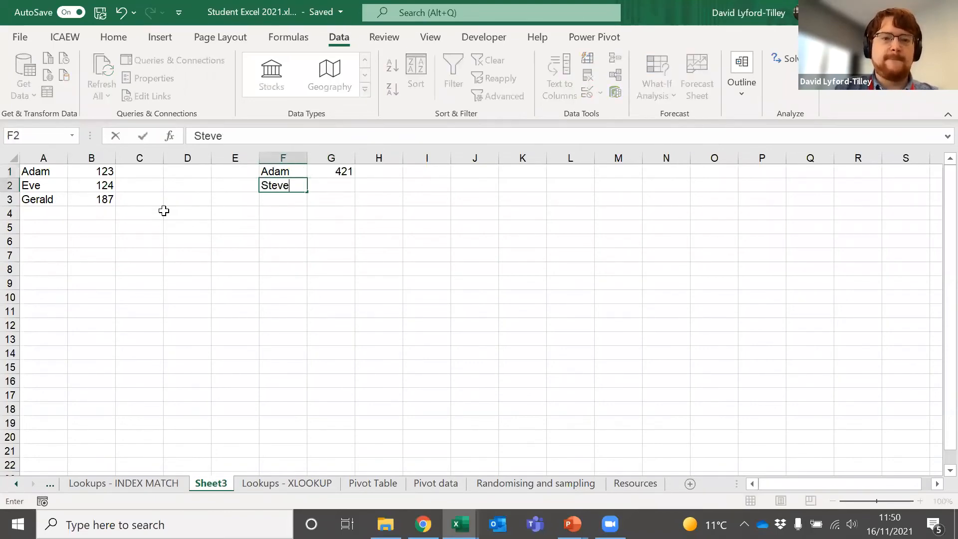
{"action": "key", "text": "Tab"}
{"action": "type", "text": "78"}
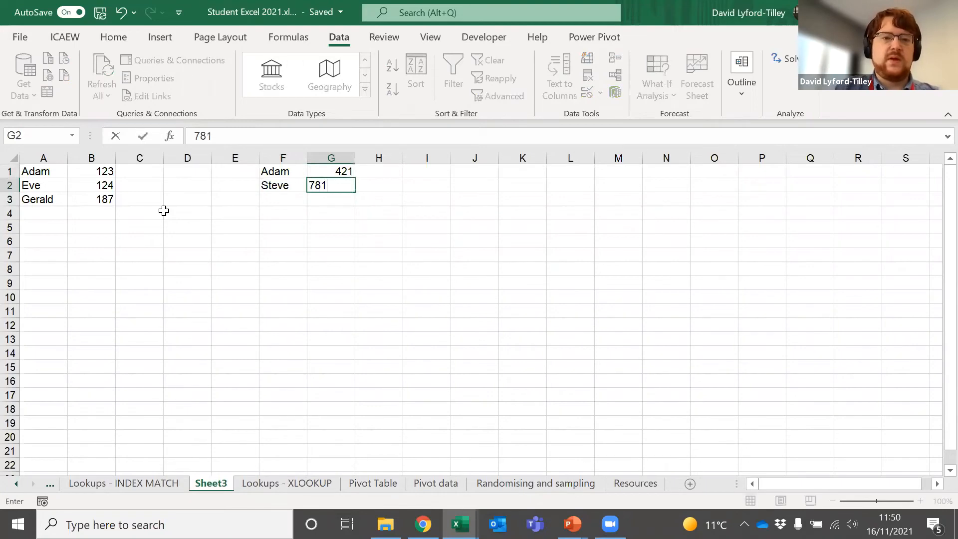
{"action": "key", "text": "Return"}
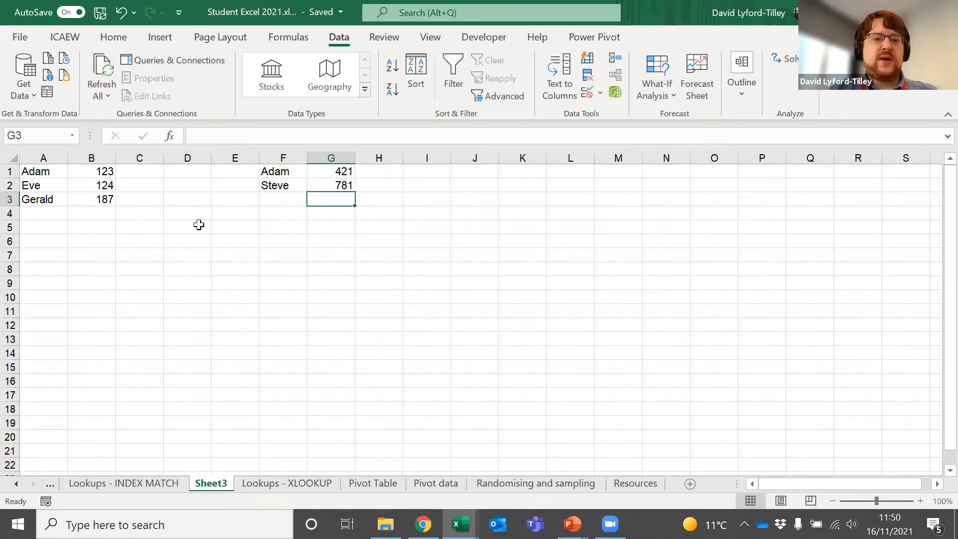
Step: Move the list in A1:B3 to F3:G5, directly beneath the second list, and select G3
{"action": "left_click_drag", "start_coordinate": [40, 172], "coordinate": [290, 230]}
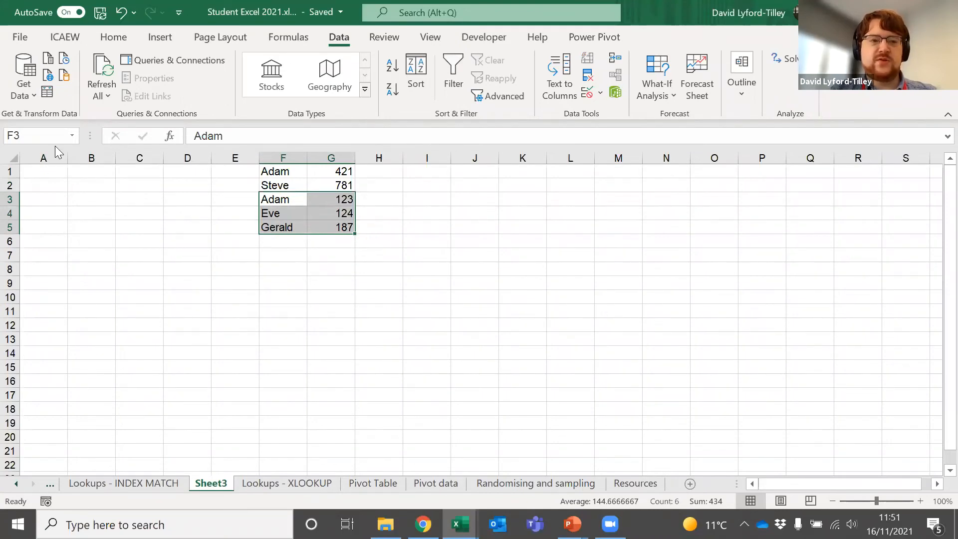
{"action": "left_click", "coordinate": [270, 214]}
{"action": "left_click", "coordinate": [323, 197]}
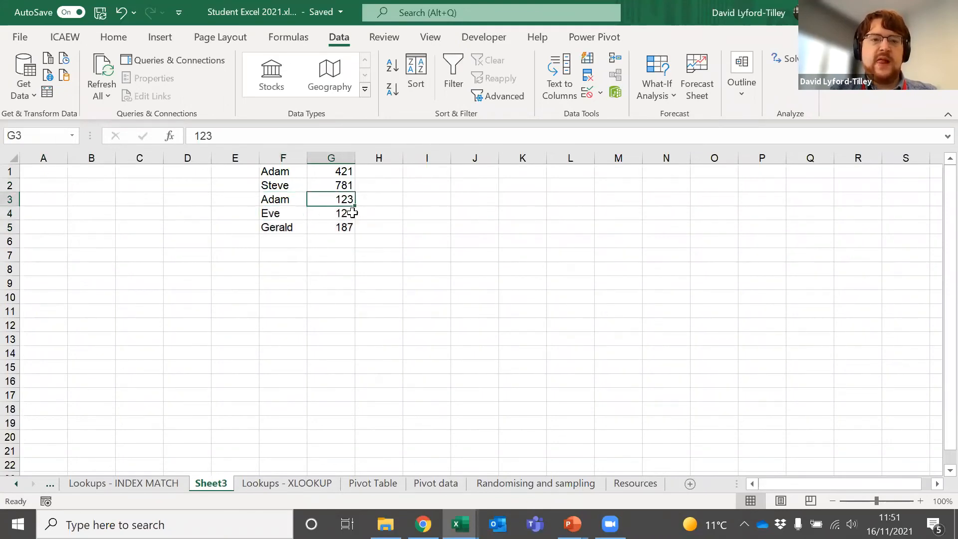
Step: Remove duplicates from the combined list in F1:G5, comparing only Column F and excluding Column G
{"action": "left_click", "coordinate": [277, 187]}
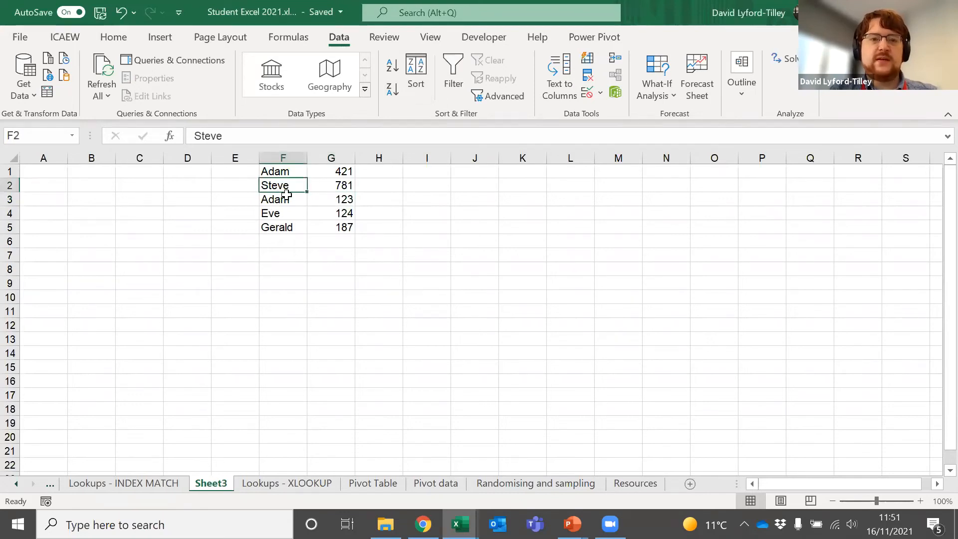
{"action": "left_click", "coordinate": [590, 77]}
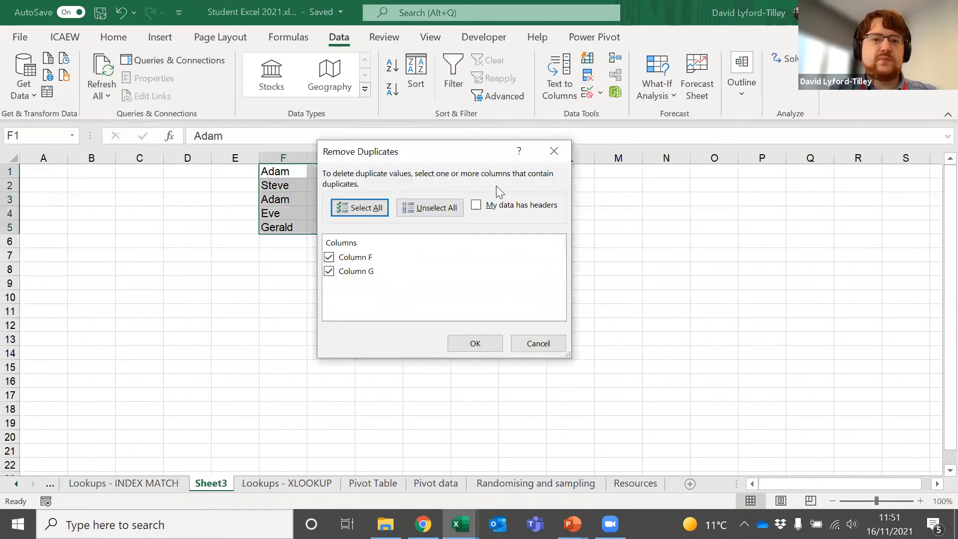
{"action": "left_click_drag", "start_coordinate": [434, 160], "coordinate": [541, 169]}
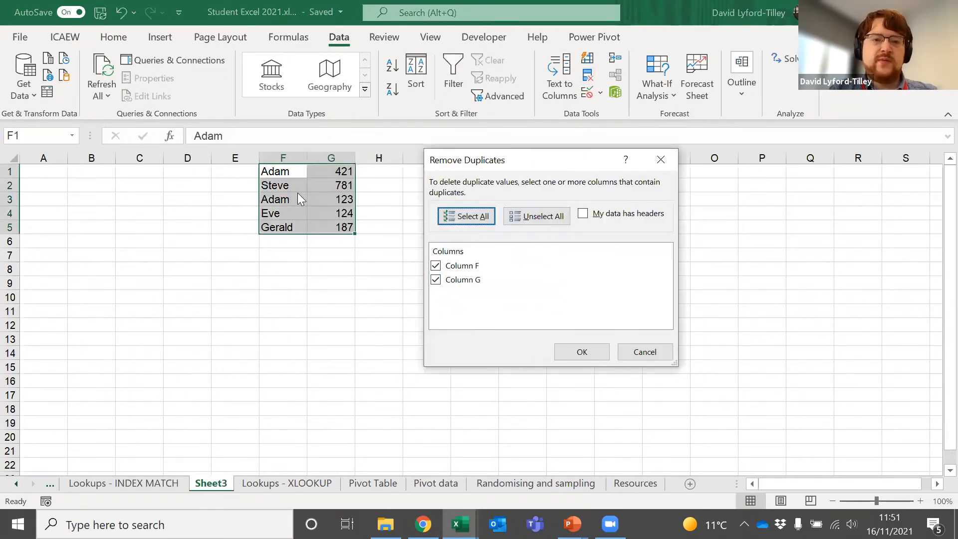
{"action": "left_click", "coordinate": [435, 280]}
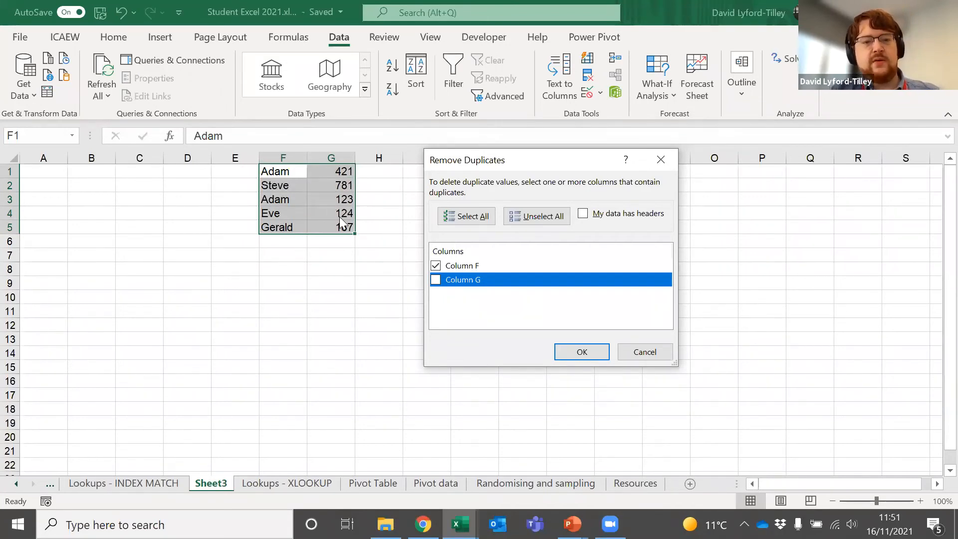
{"action": "left_click", "coordinate": [582, 353]}
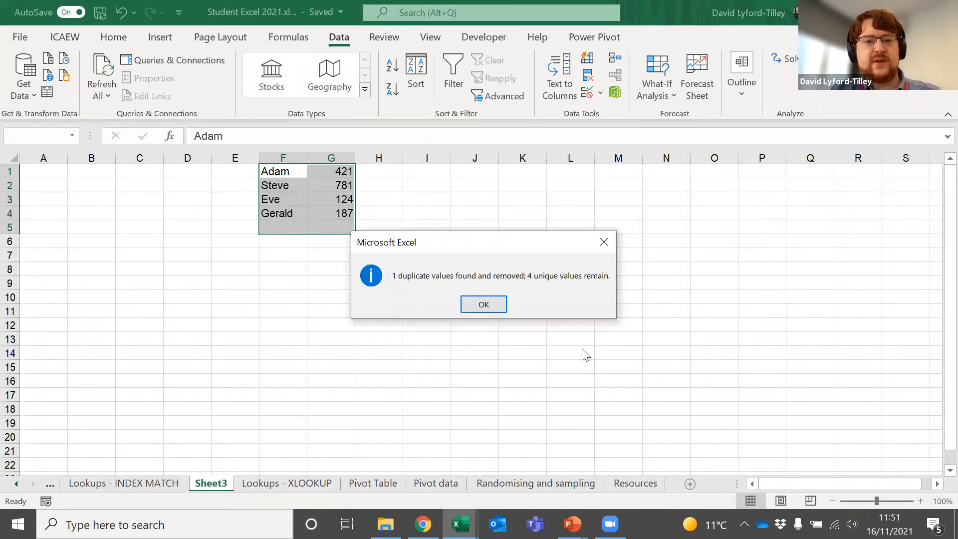
{"action": "left_click", "coordinate": [483, 304]}
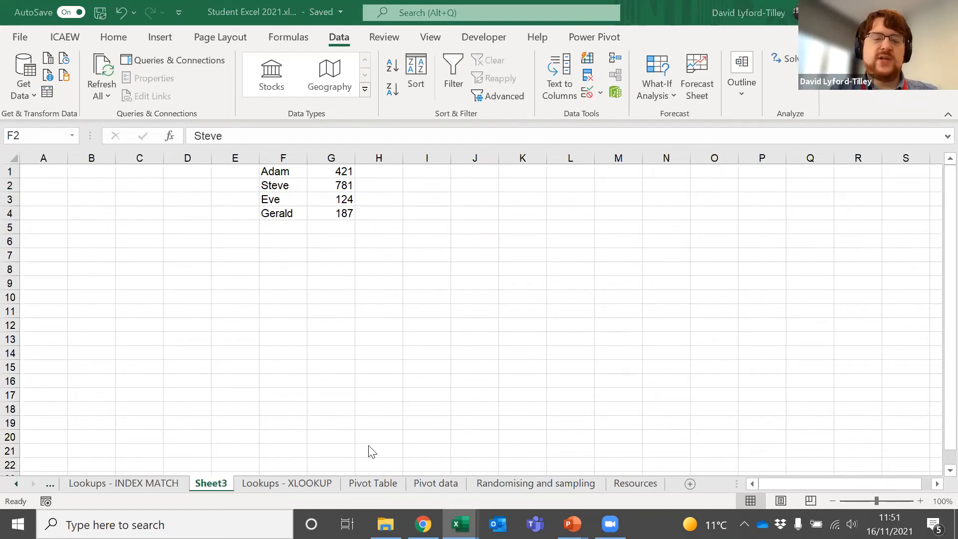
{"action": "left_click", "coordinate": [299, 189]}
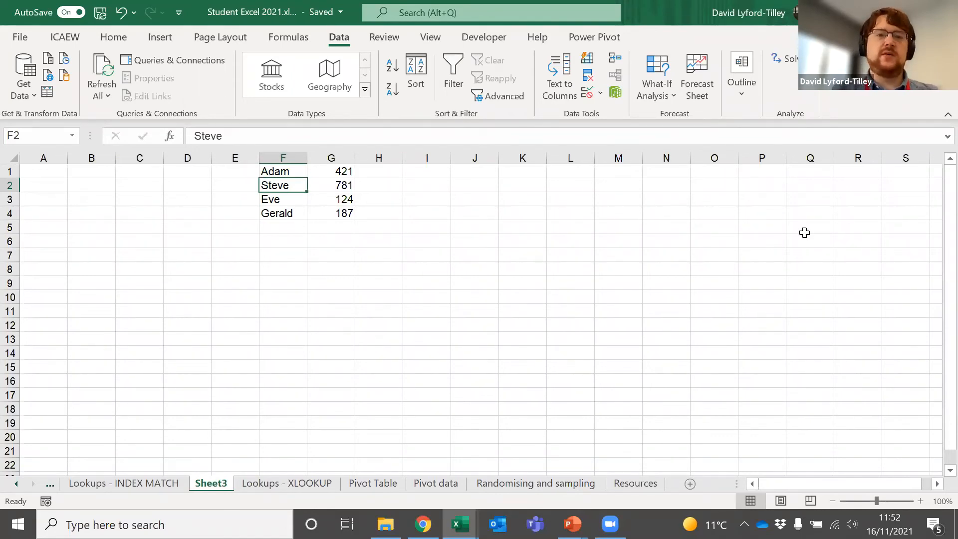
{"action": "left_click", "coordinate": [429, 483]}
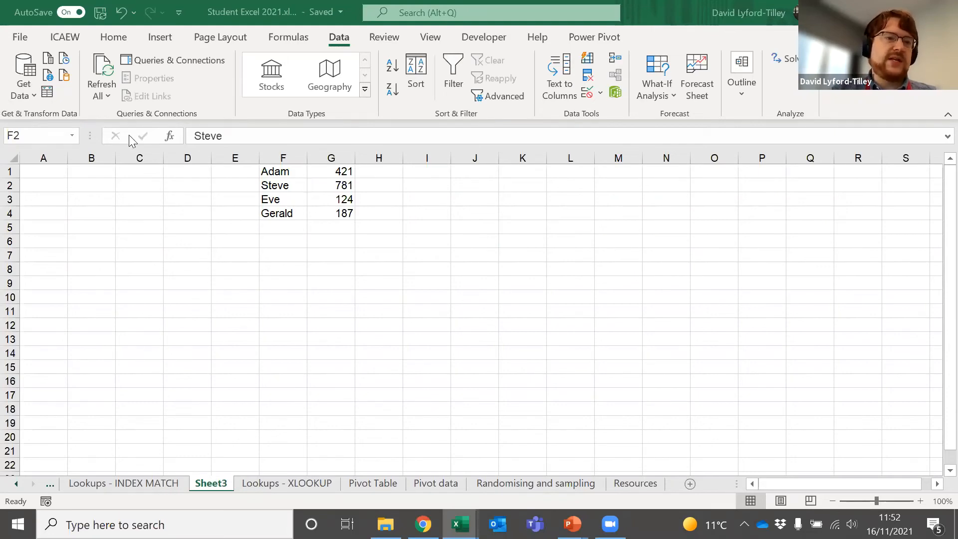
{"action": "left_click", "coordinate": [18, 85]}
{"action": "left_click", "coordinate": [18, 85]}
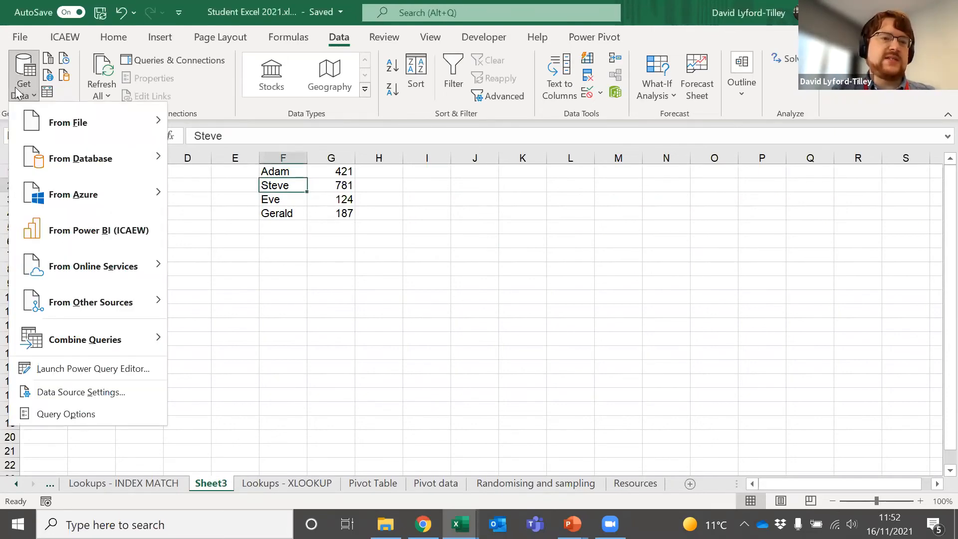
{"action": "left_click", "coordinate": [20, 86]}
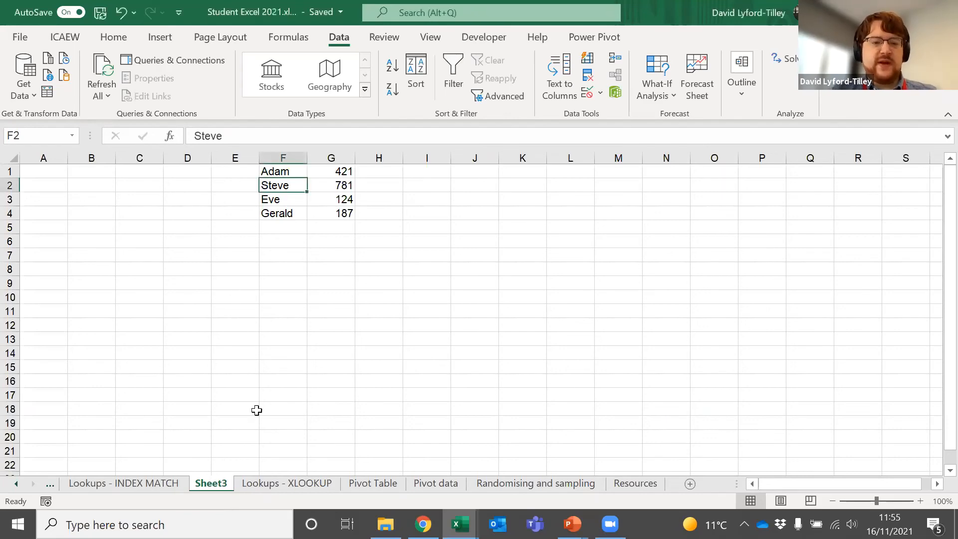
Step: On the Pivot Table sheet, set the number format of the Sum of NET value field to General
{"action": "left_click", "coordinate": [364, 482]}
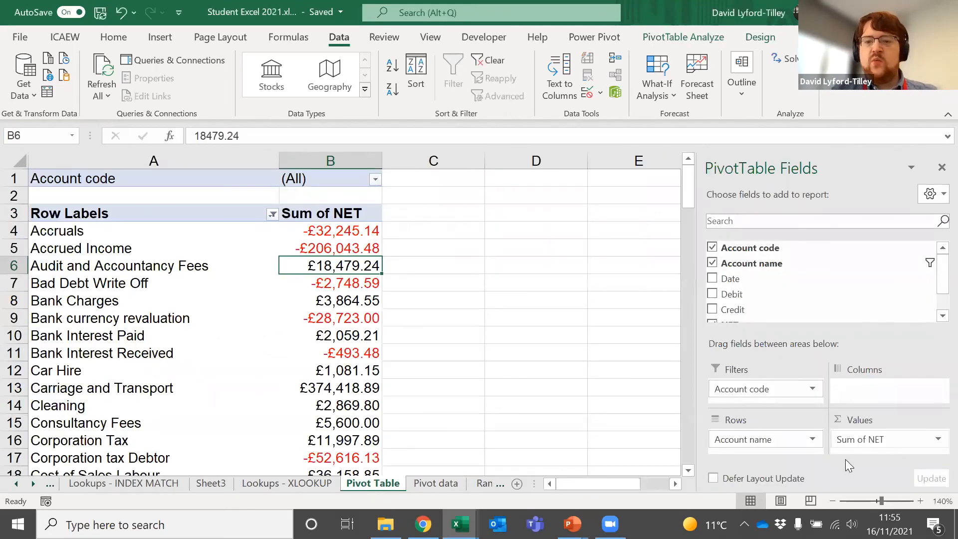
{"action": "left_click", "coordinate": [853, 439]}
{"action": "left_click", "coordinate": [848, 422]}
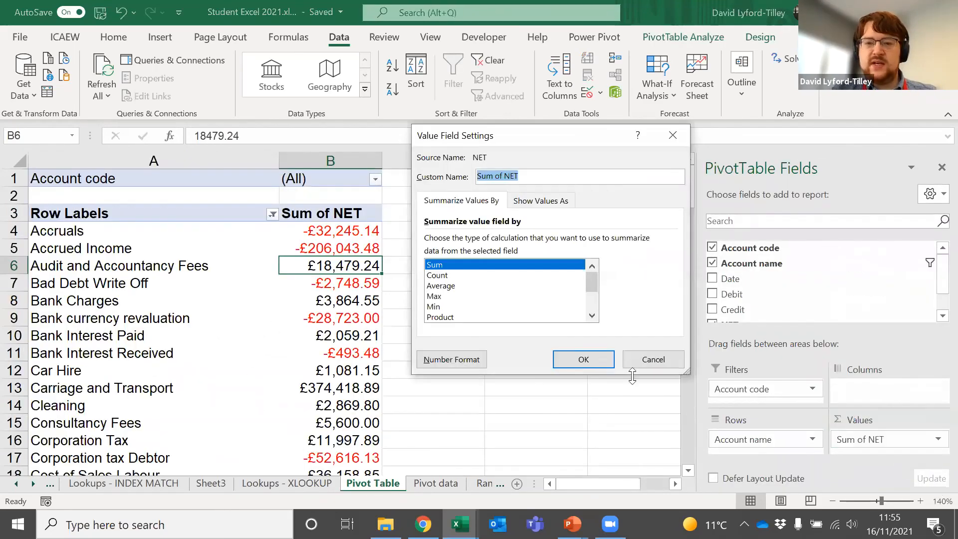
{"action": "left_click", "coordinate": [456, 363]}
{"action": "left_click", "coordinate": [395, 129]}
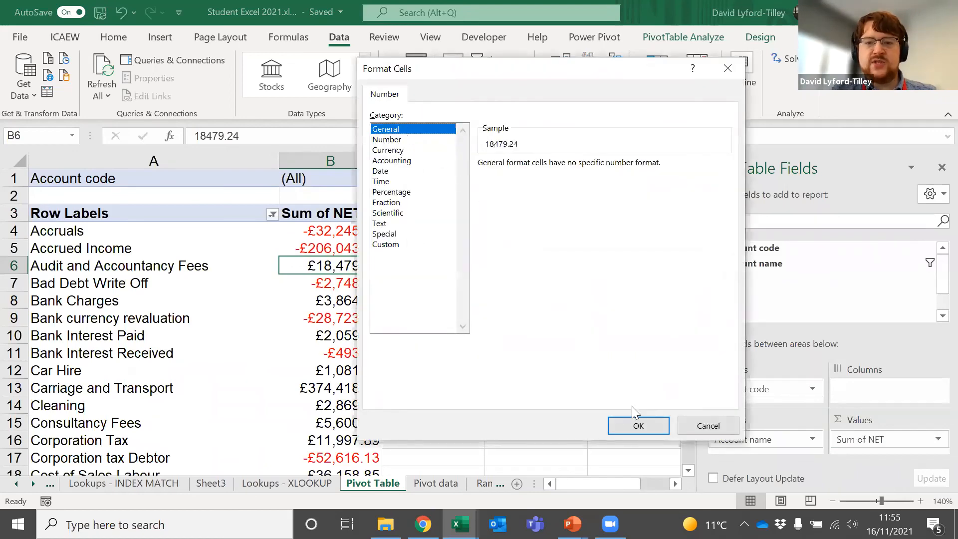
{"action": "left_click", "coordinate": [636, 424]}
{"action": "left_click", "coordinate": [576, 360]}
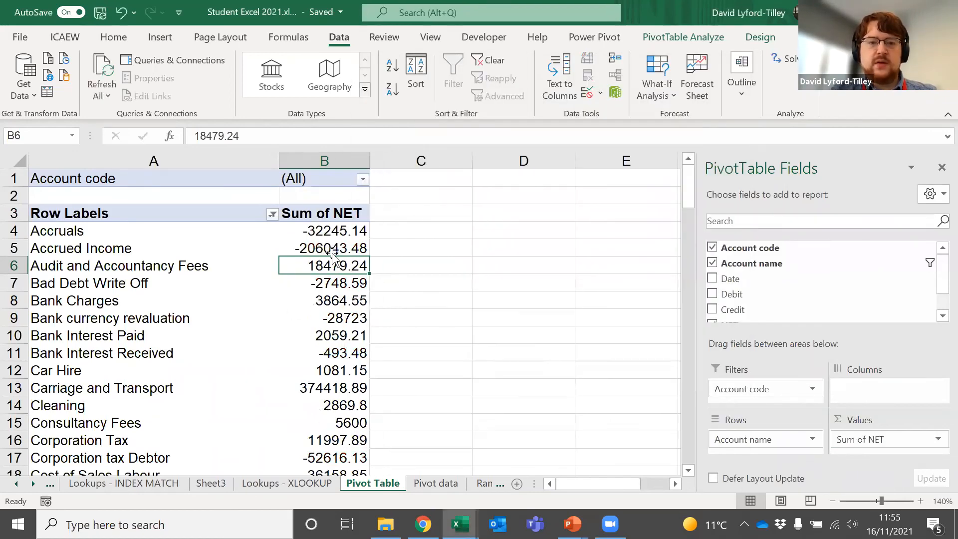
Step: Examine the pivot table's Grand Total under Sum of NET and the account values above it
{"action": "scroll", "coordinate": [339, 266], "scroll_direction": "down", "scroll_amount": 8}
{"action": "scroll", "coordinate": [340, 266], "scroll_direction": "down", "scroll_amount": 20}
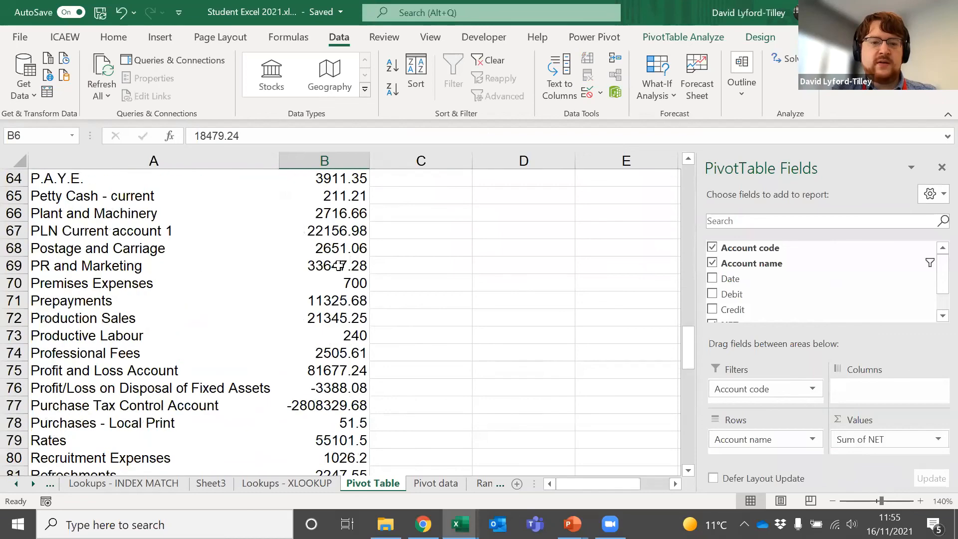
{"action": "scroll", "coordinate": [335, 263], "scroll_direction": "down", "scroll_amount": 5}
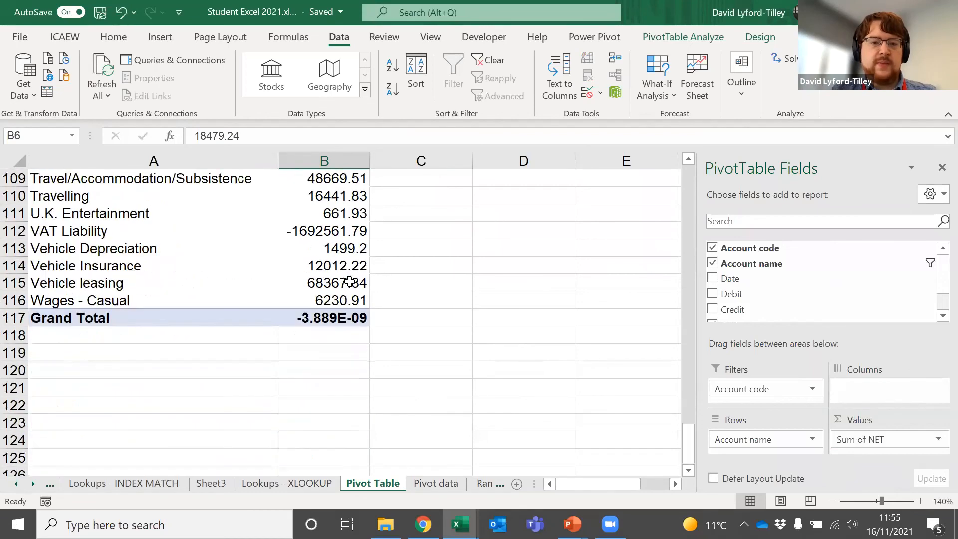
{"action": "left_click", "coordinate": [319, 318]}
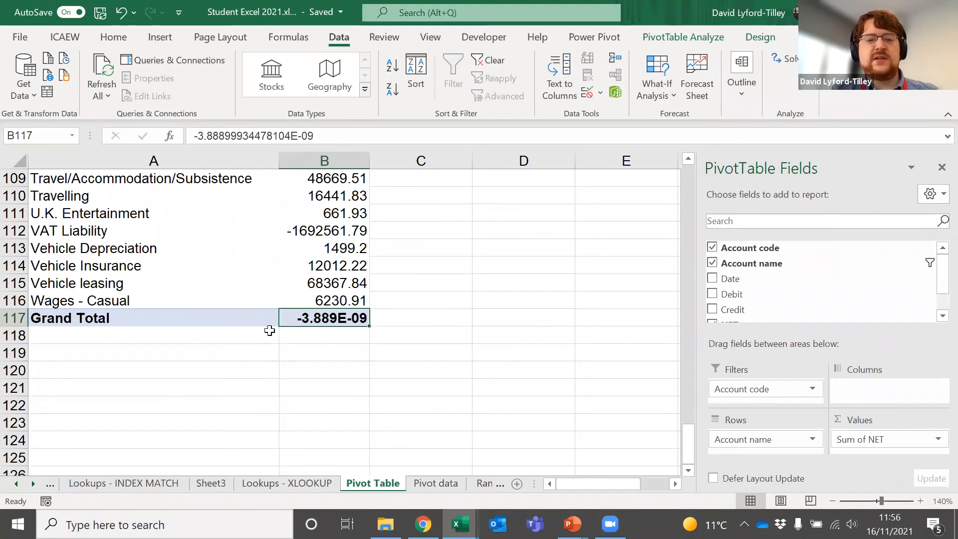
{"action": "scroll", "coordinate": [339, 327], "scroll_direction": "up", "scroll_amount": 2}
{"action": "scroll", "coordinate": [339, 327], "scroll_direction": "up", "scroll_amount": 20}
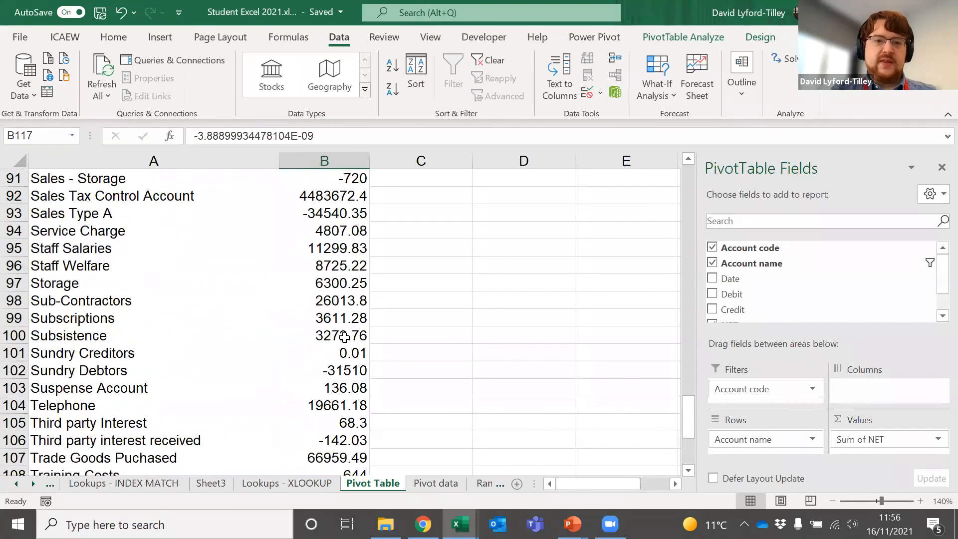
{"action": "scroll", "coordinate": [351, 318], "scroll_direction": "up", "scroll_amount": 12}
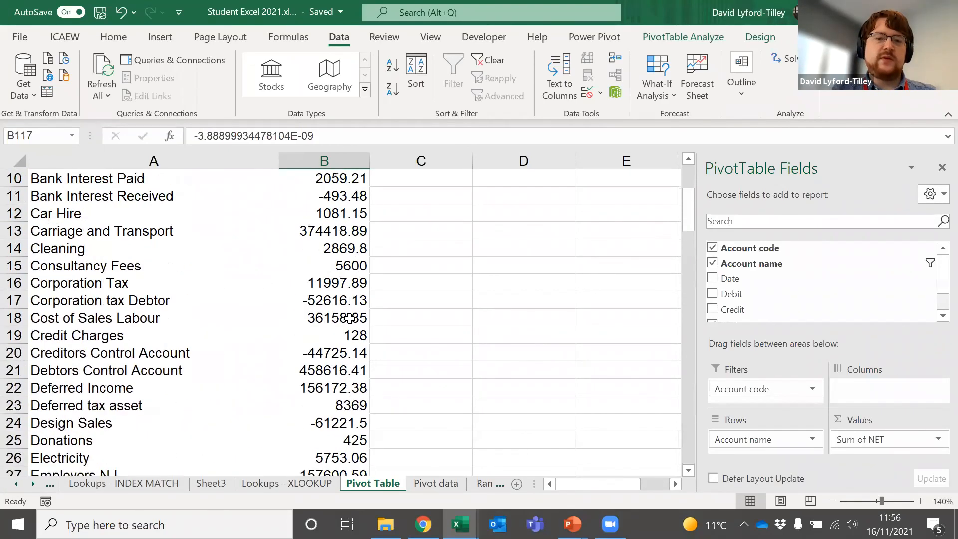
{"action": "left_click", "coordinate": [323, 249]}
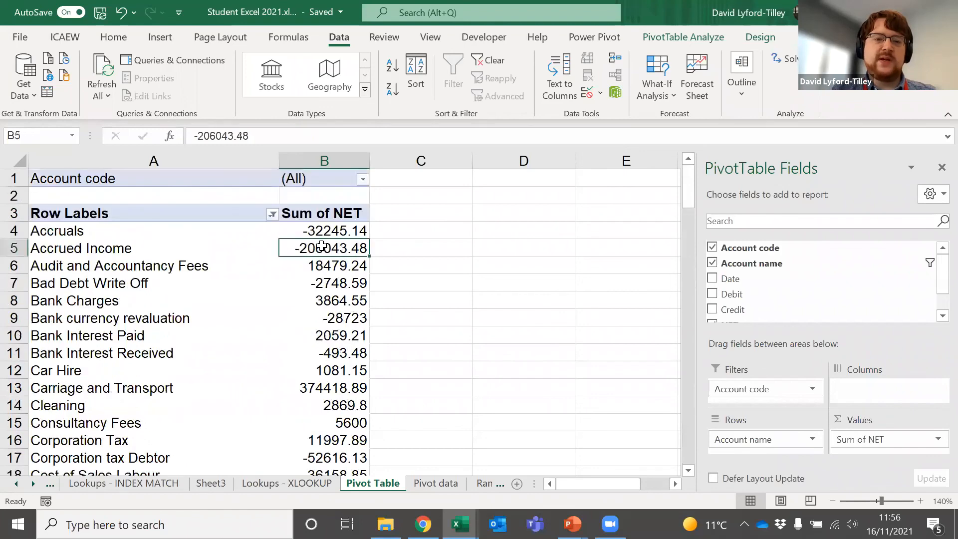
Step: On the Pivot data sheet, enter 1600 in I2 and 800 in I3 as numbers stored as text
{"action": "left_click", "coordinate": [436, 483]}
{"action": "left_click", "coordinate": [525, 185]}
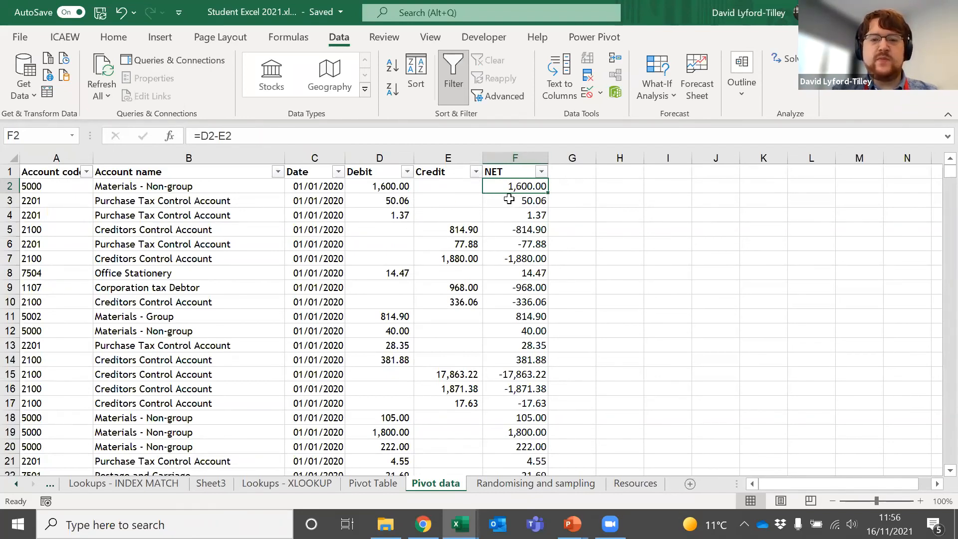
{"action": "left_click", "coordinate": [652, 188]}
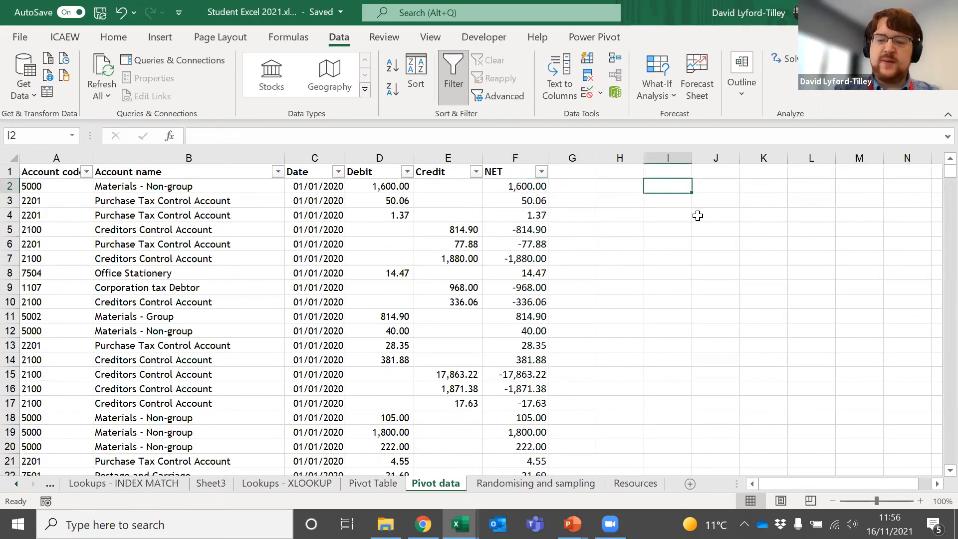
{"action": "type", "text": "'1600"}
{"action": "key", "text": "Return"}
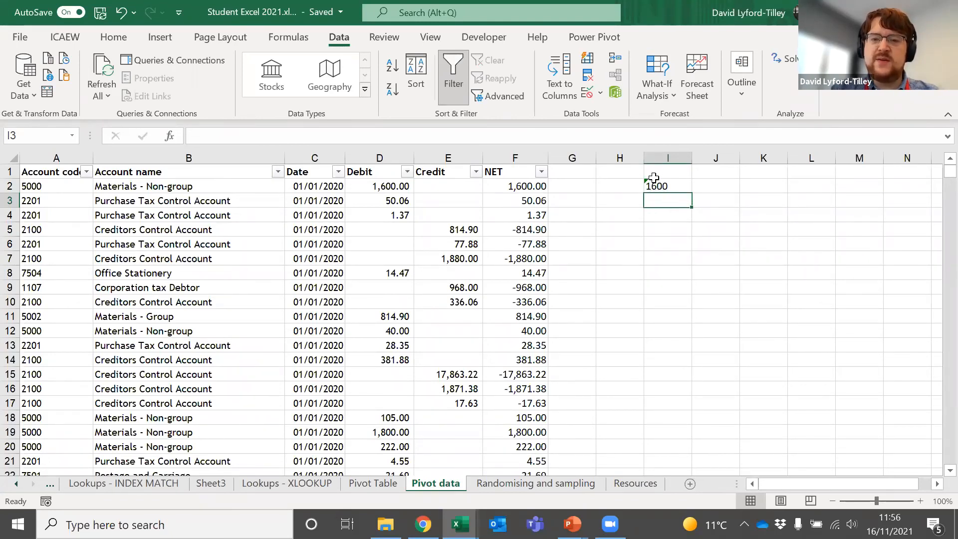
{"action": "type", "text": "'800"}
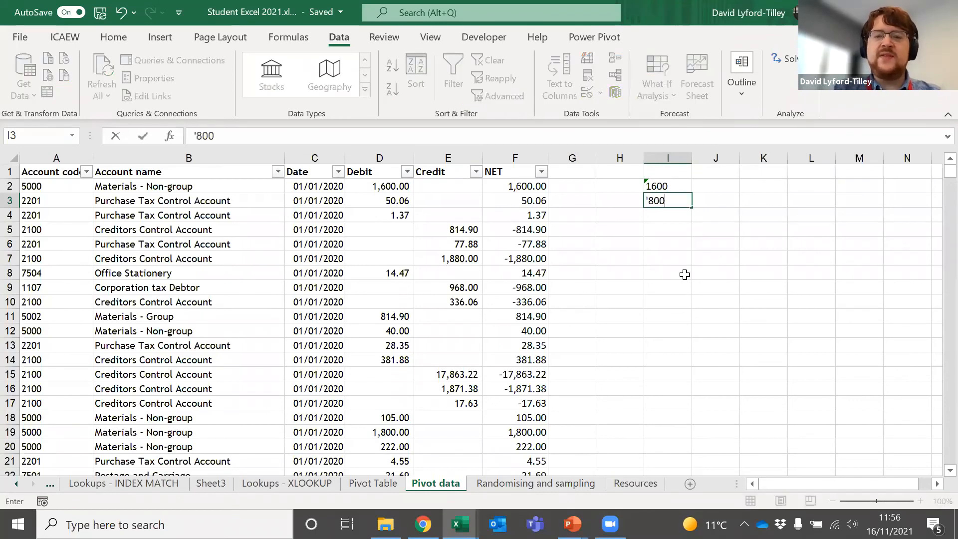
{"action": "key", "text": "Return"}
Step: Total the text entries in I5 with the formula =SUM(I2:I4)
{"action": "key", "text": "Return"}
{"action": "type", "text": "=SUM("}
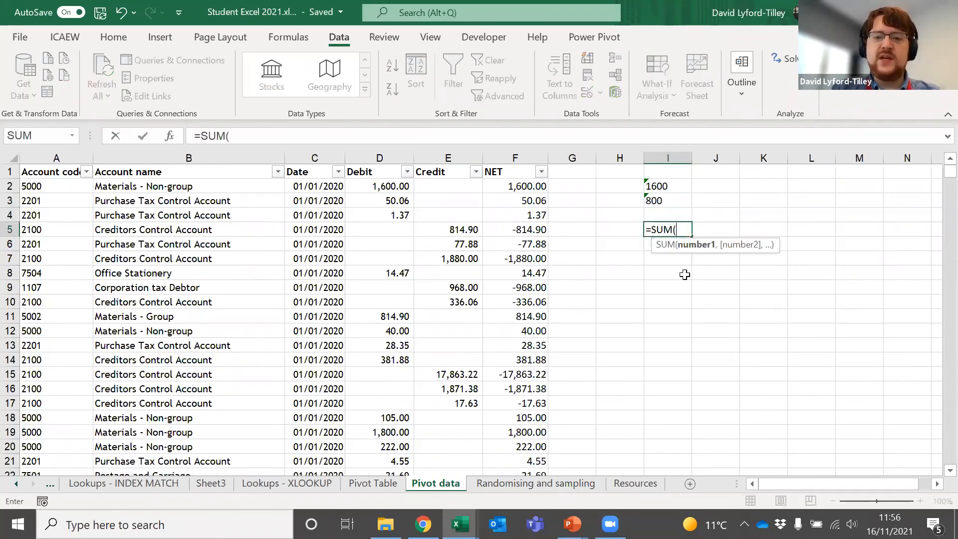
{"action": "key", "text": "Up"}
{"action": "key", "text": "shift+Up"}
{"action": "key", "text": "shift+Up"}
{"action": "key", "text": "Return"}
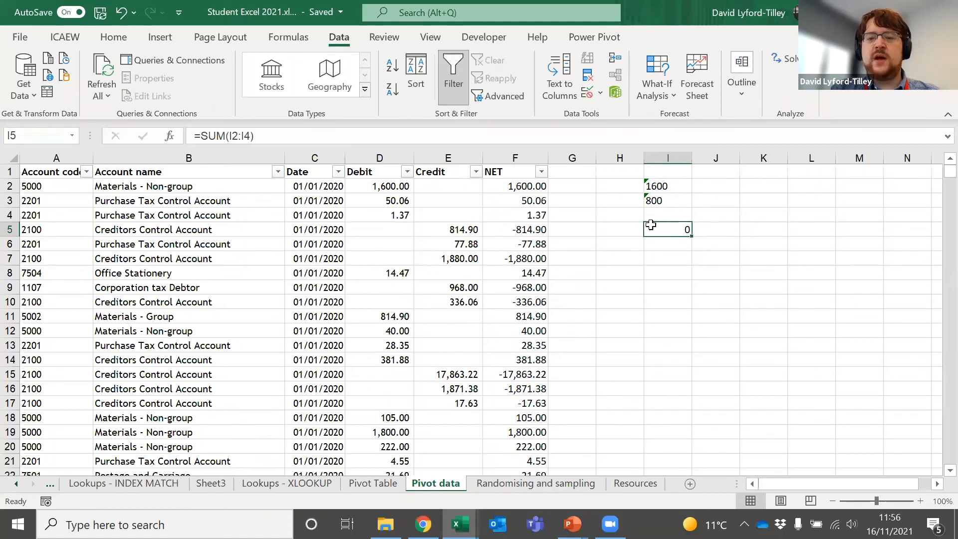
Step: Convert the numbers stored as text in I2:I3 with Convert to Number, and undo the conversion
{"action": "left_click_drag", "start_coordinate": [664, 186], "coordinate": [661, 201]}
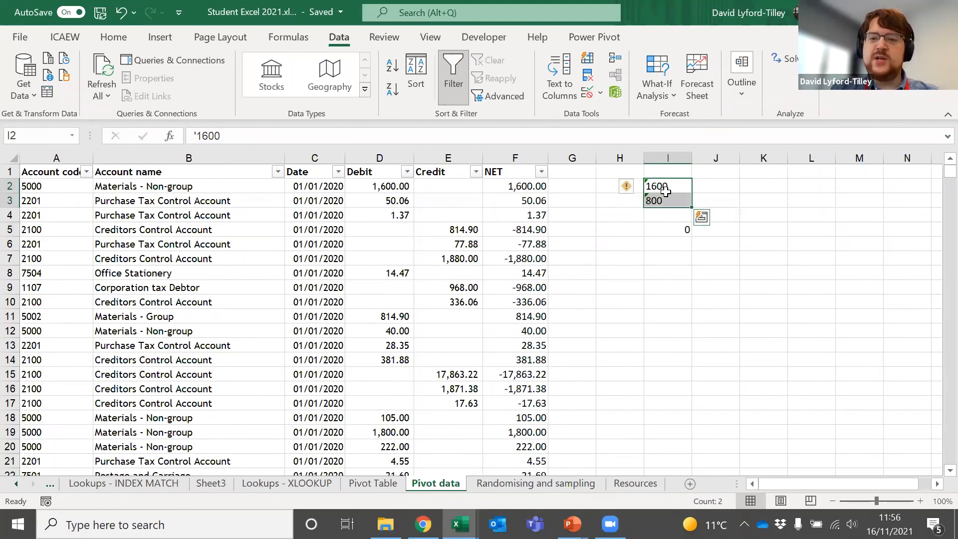
{"action": "left_click", "coordinate": [626, 187]}
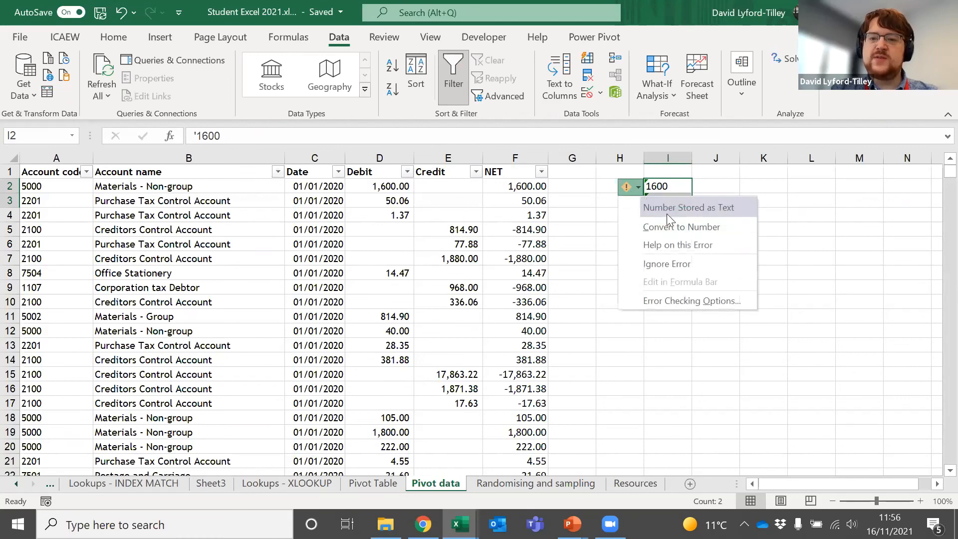
{"action": "left_click", "coordinate": [666, 226]}
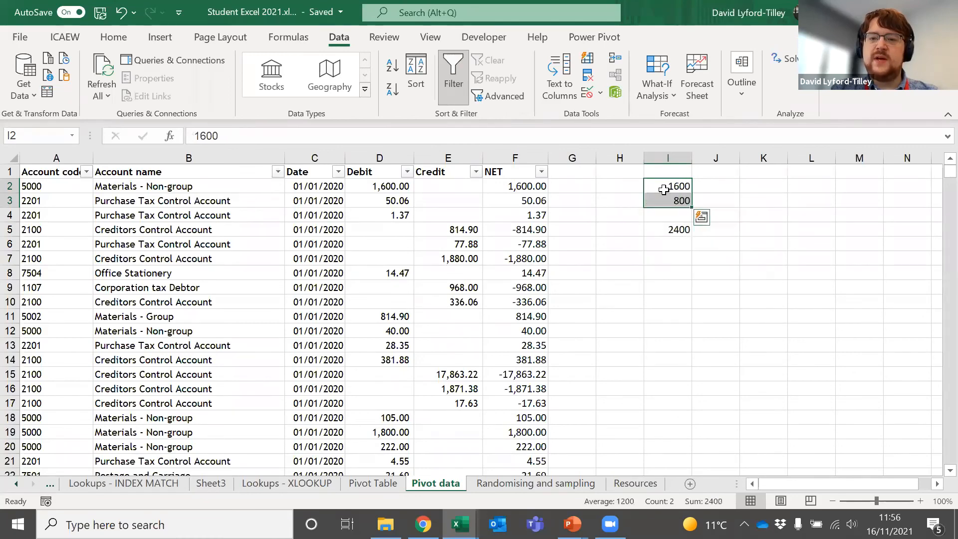
{"action": "left_click", "coordinate": [675, 228]}
{"action": "key", "text": "ctrl+z"}
Step: Enter the multiplier 1 in K2, keeping that cell selected
{"action": "key", "text": "Up"}
{"action": "key", "text": "Up"}
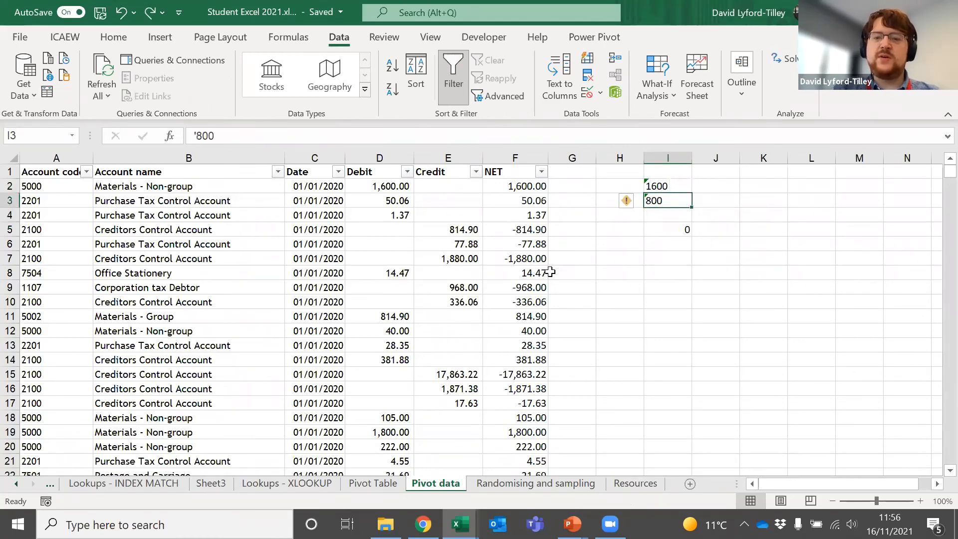
{"action": "key", "text": "Up"}
{"action": "key", "text": "Right"}
{"action": "key", "text": "Right"}
{"action": "type", "text": "1"}
{"action": "key", "text": "ctrl+Return"}
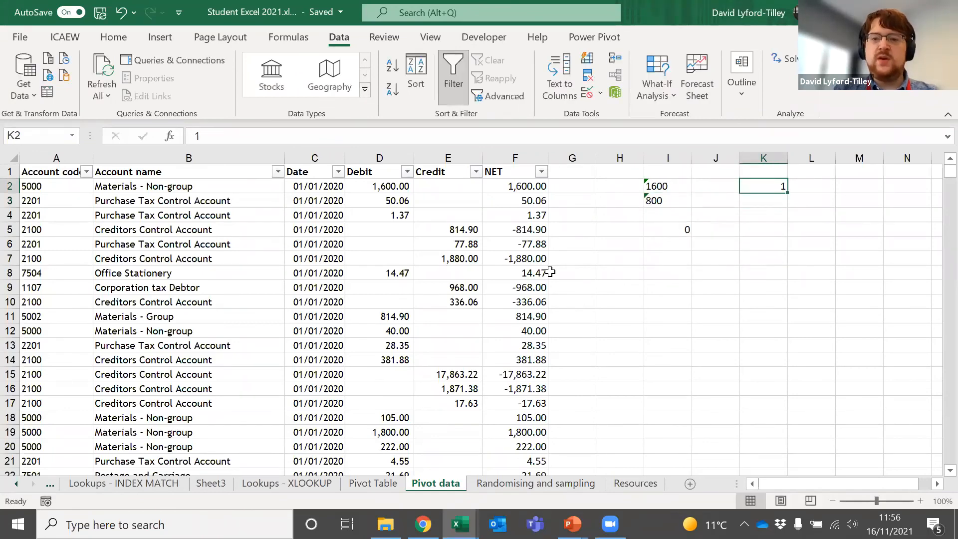
Step: Turn the text entries in I2:I3 into numbers by pasting K2 over them with Paste Special's Multiply operation
{"action": "key", "text": "ctrl+c"}
{"action": "key", "text": "Left"}
{"action": "key", "text": "Left"}
{"action": "key", "text": "shift+Down"}
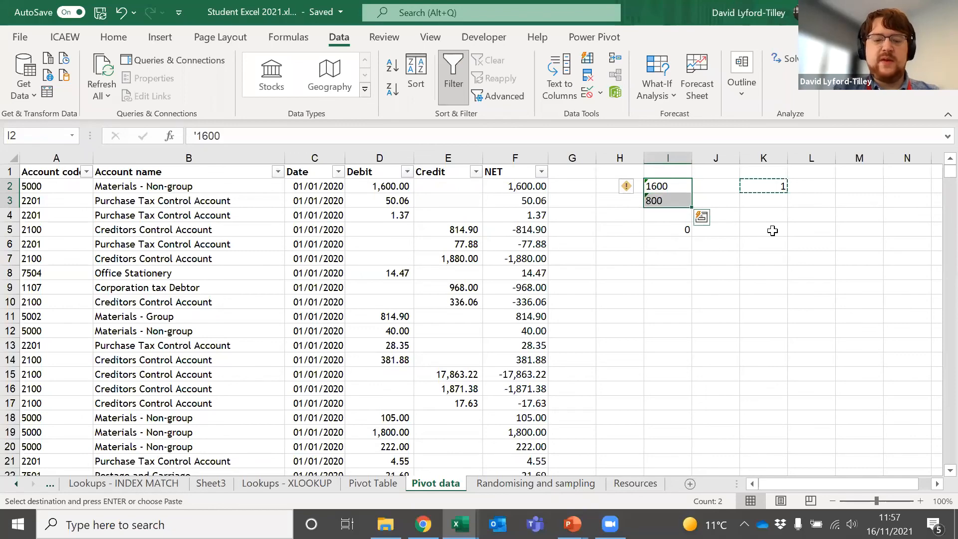
{"action": "key", "text": "ctrl+alt+v"}
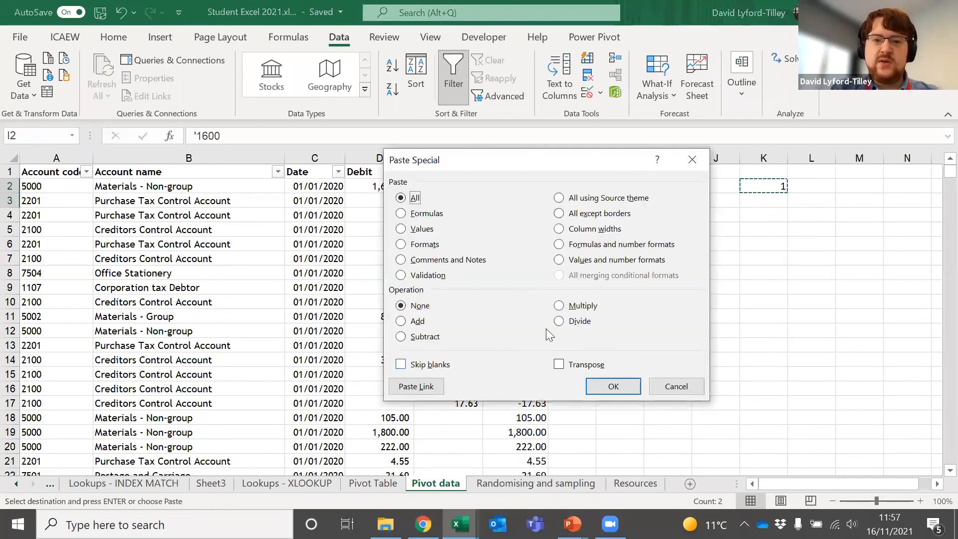
{"action": "left_click", "coordinate": [559, 305]}
{"action": "left_click_drag", "start_coordinate": [506, 162], "coordinate": [367, 169]}
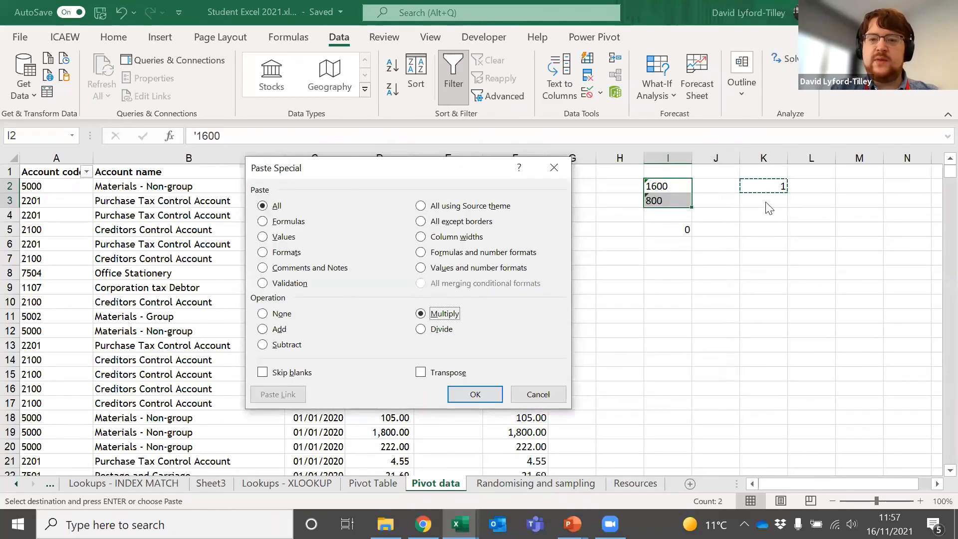
{"action": "left_click", "coordinate": [474, 394]}
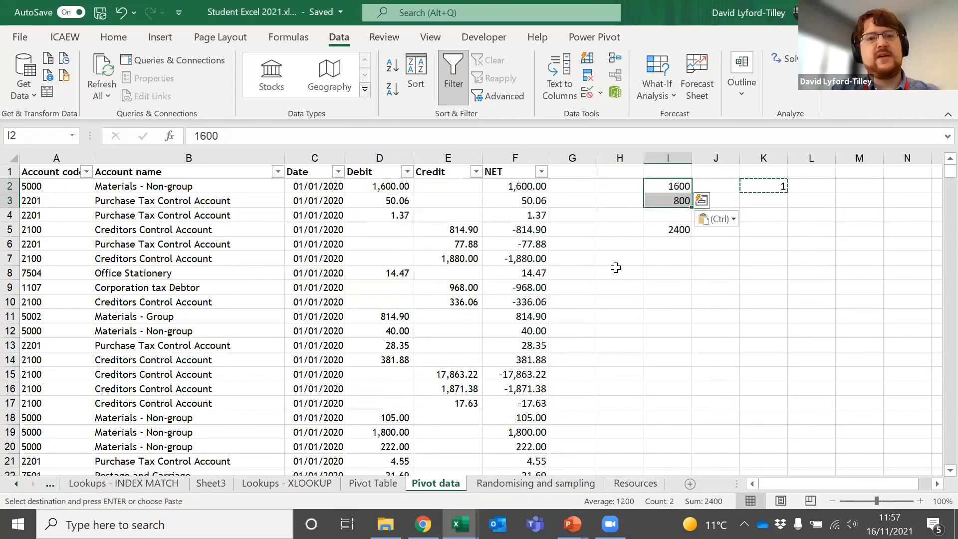
{"action": "left_click", "coordinate": [444, 69]}
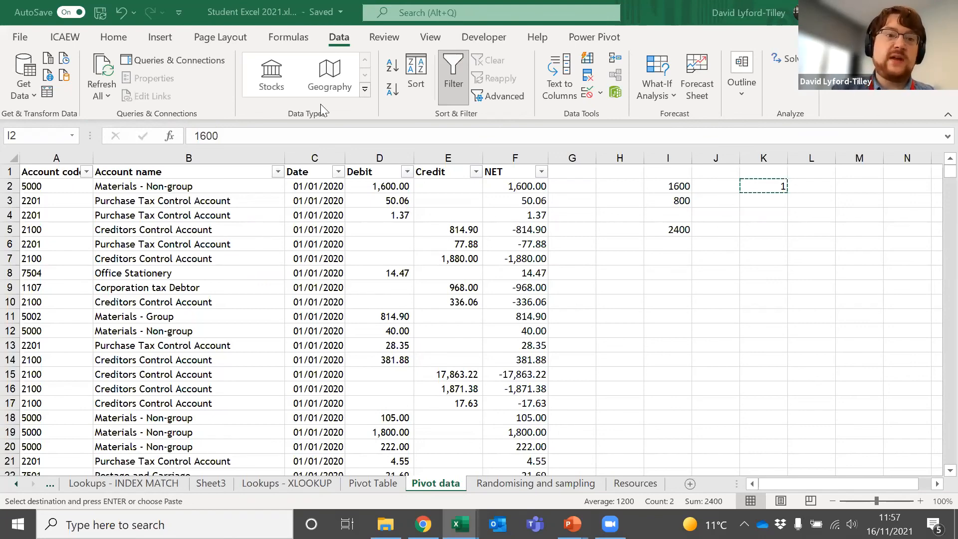
{"action": "left_click", "coordinate": [112, 37]}
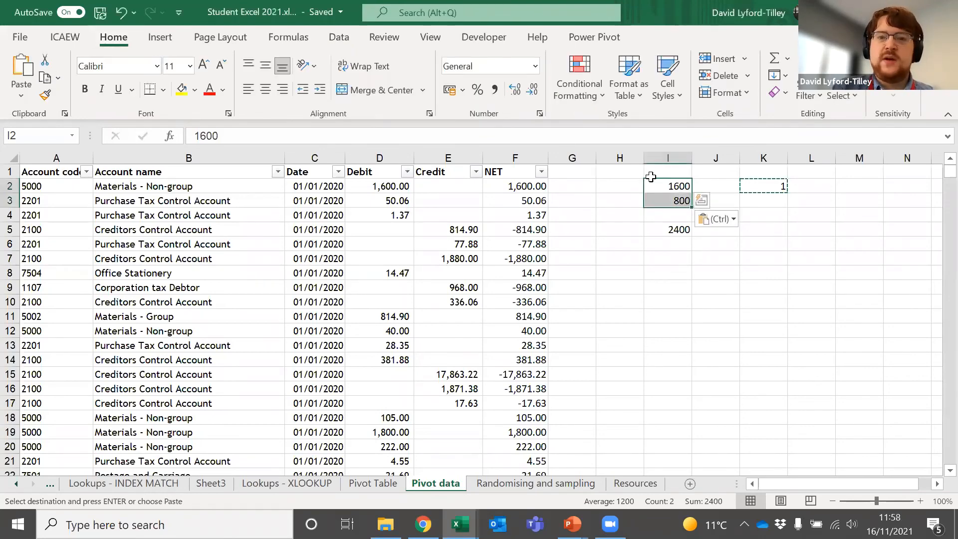
{"action": "left_click", "coordinate": [666, 92]}
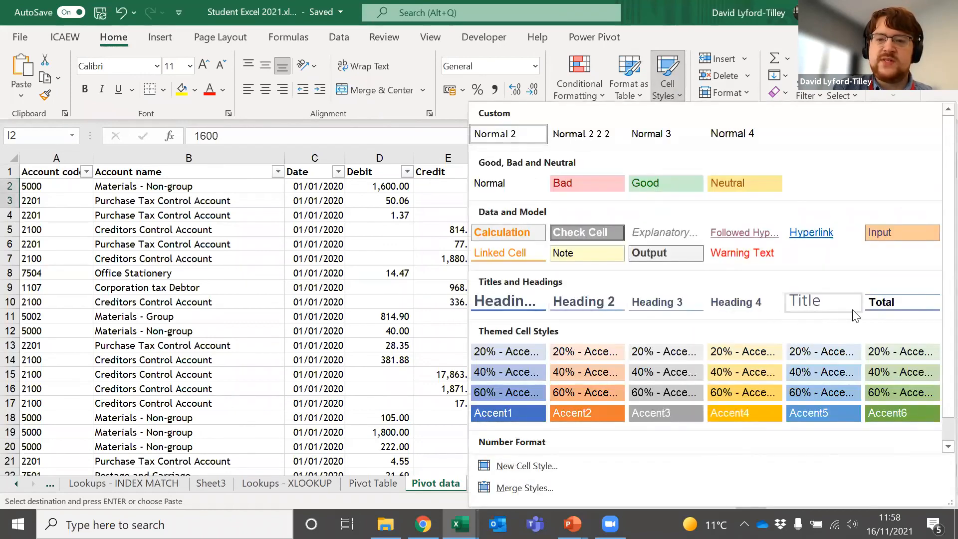
{"action": "left_click", "coordinate": [370, 267]}
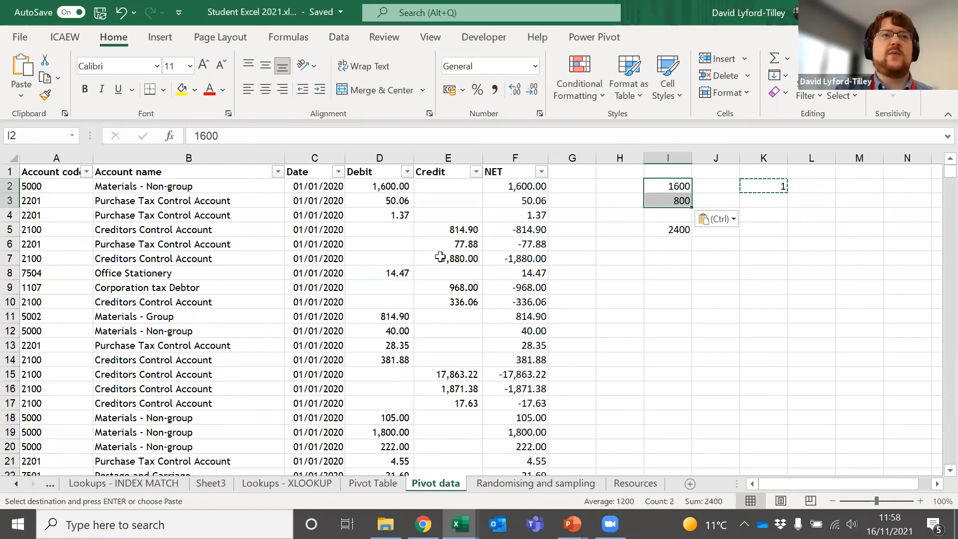
{"action": "left_click", "coordinate": [444, 70]}
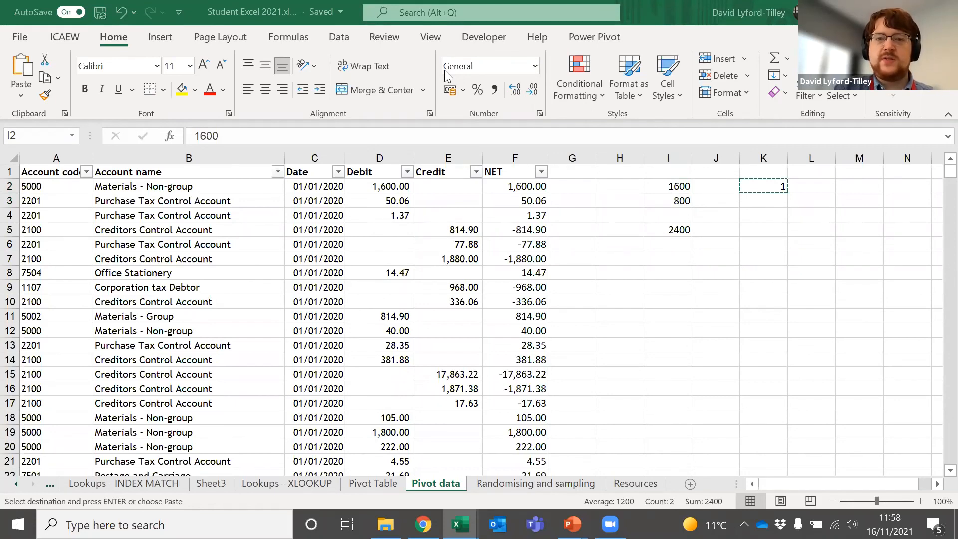
Step: Switch to PowerPoint to return to the presentation
{"action": "left_click", "coordinate": [572, 524]}
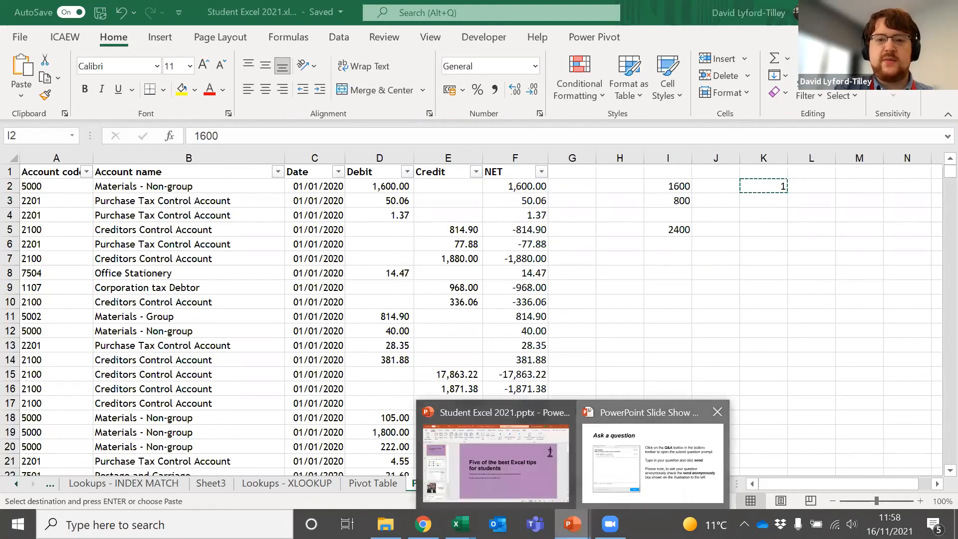